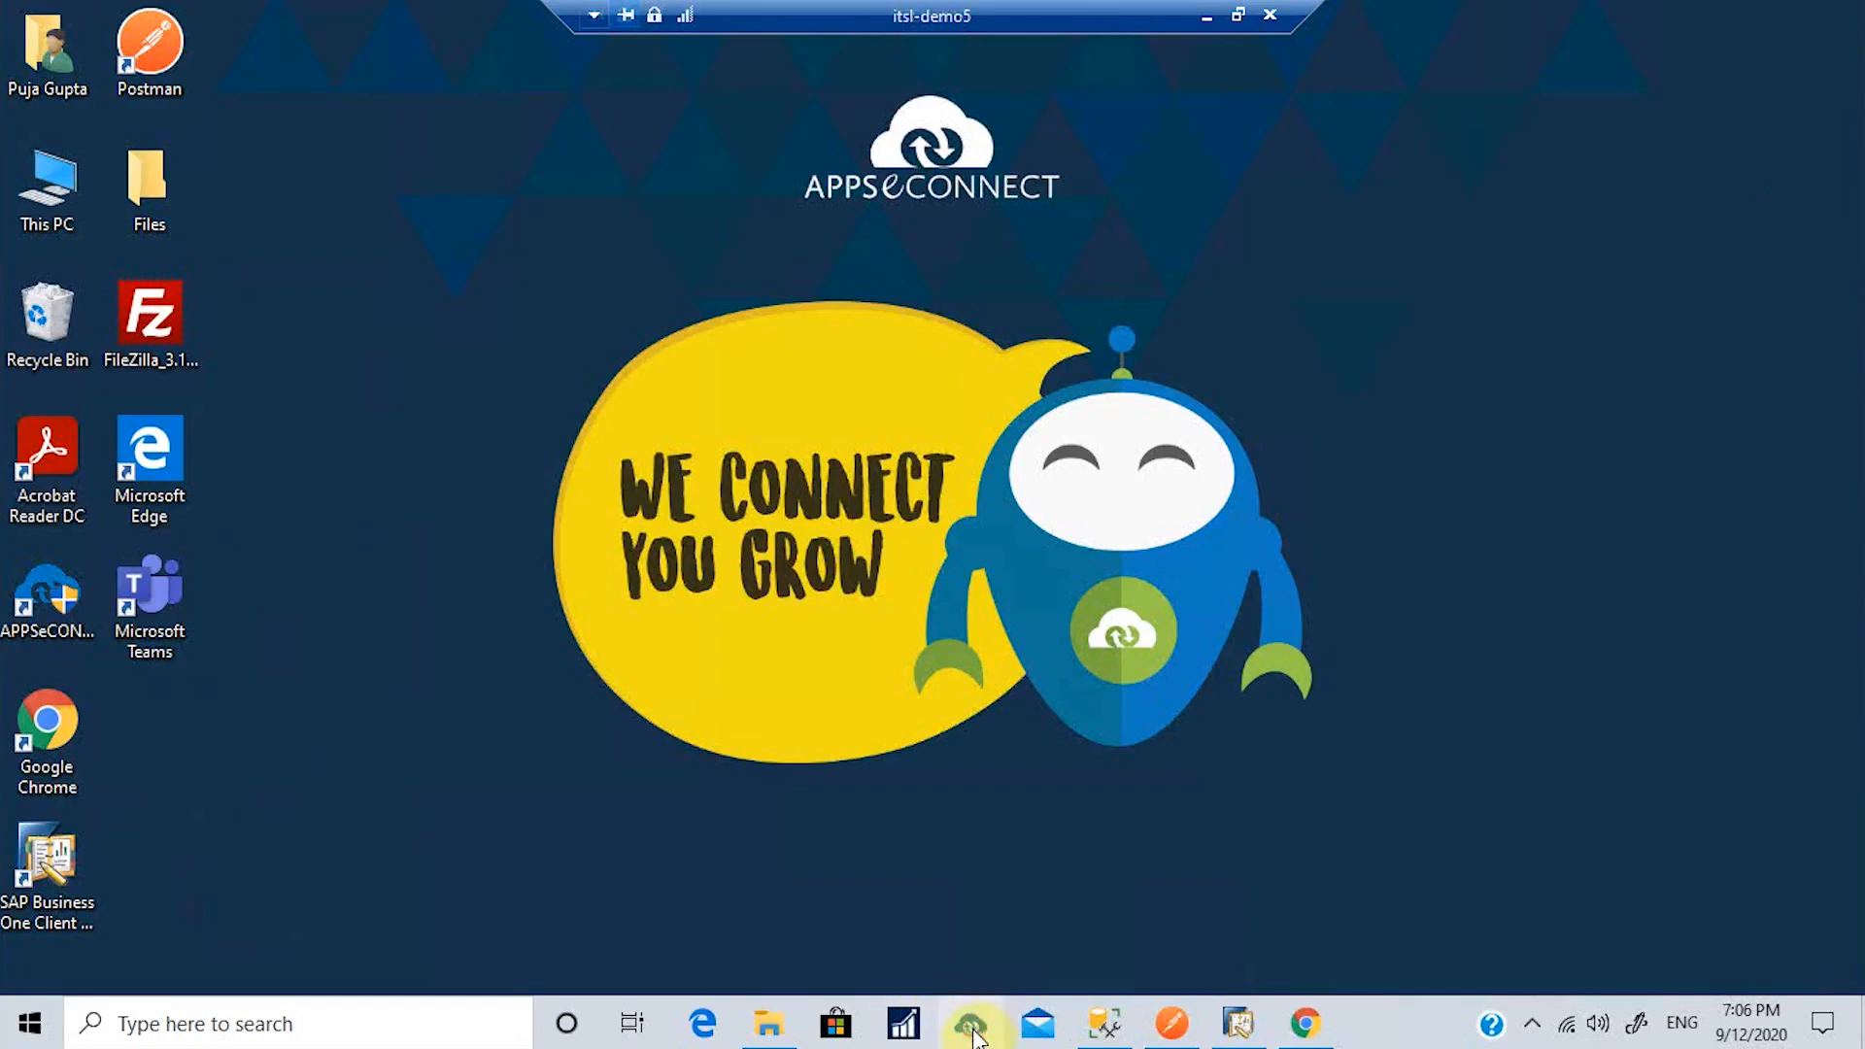
Step: Launch APPSeCONNECT from the system tray and show the Sync Panel with the commerce-b1 connection
click(1533, 1026)
click(1537, 973)
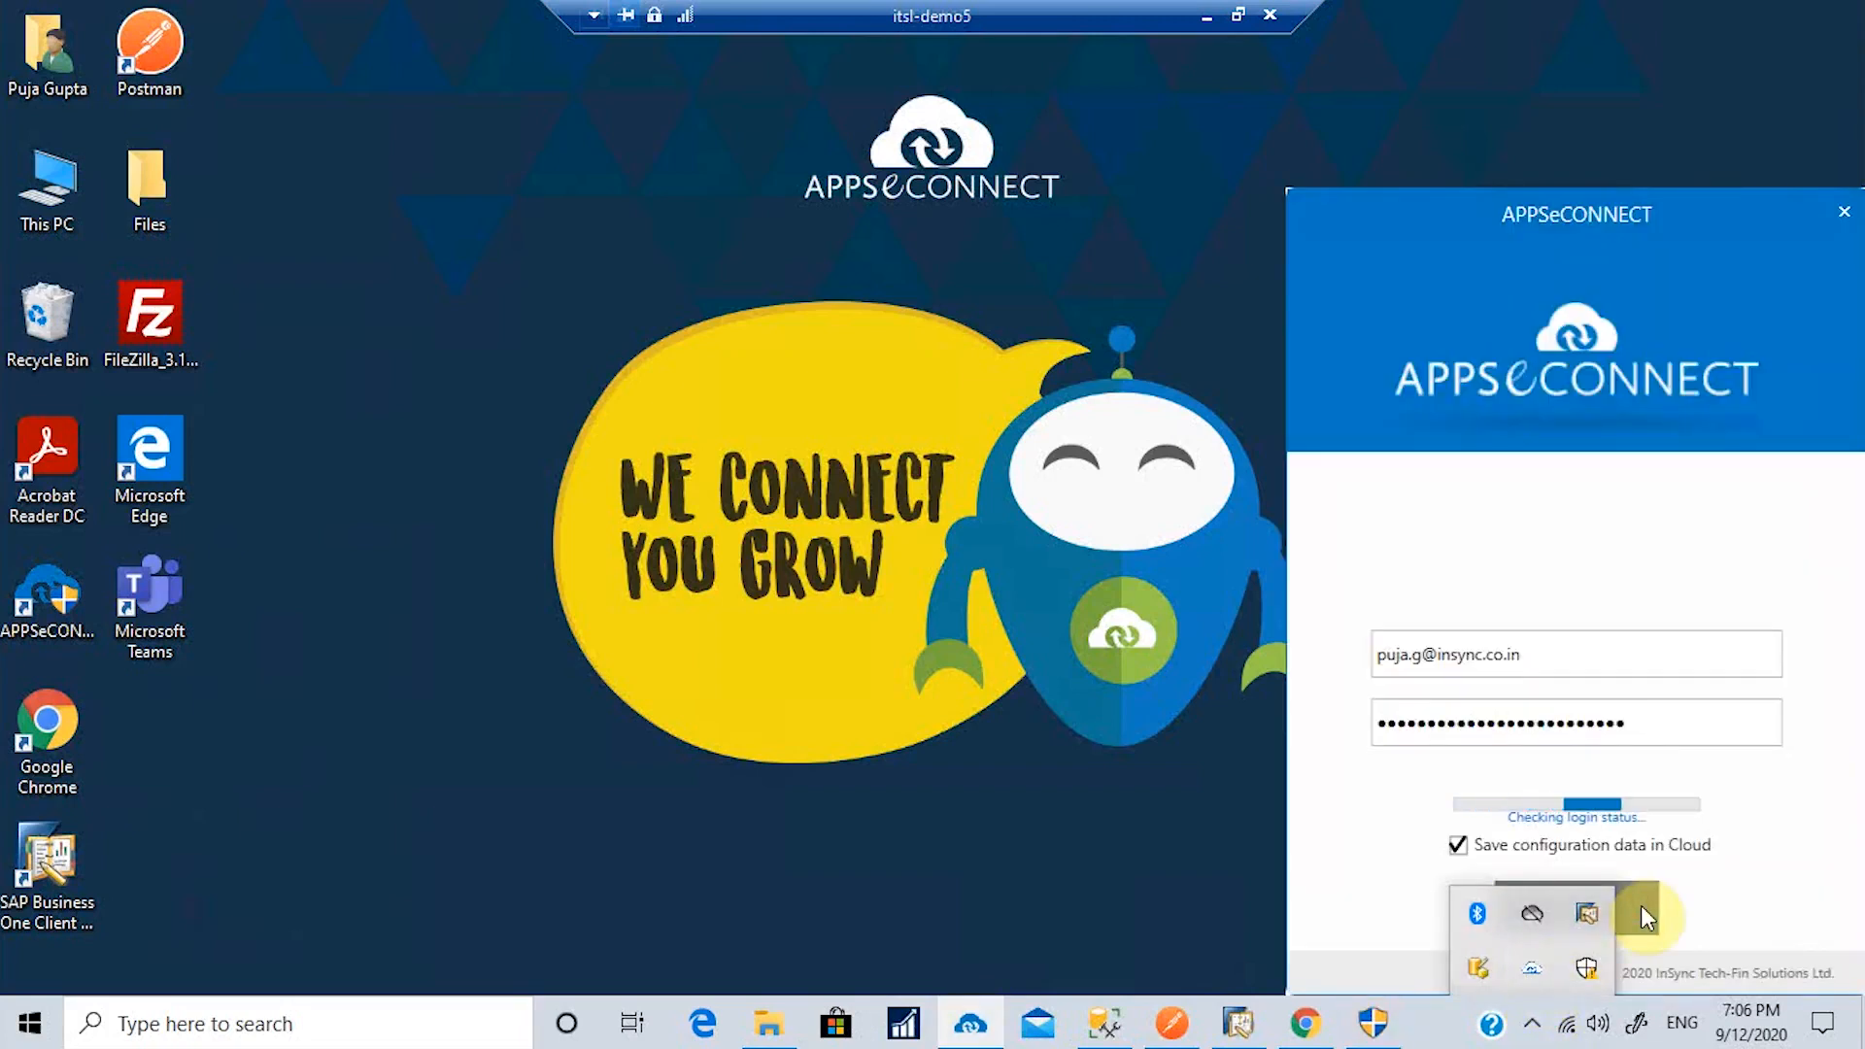
click(1641, 906)
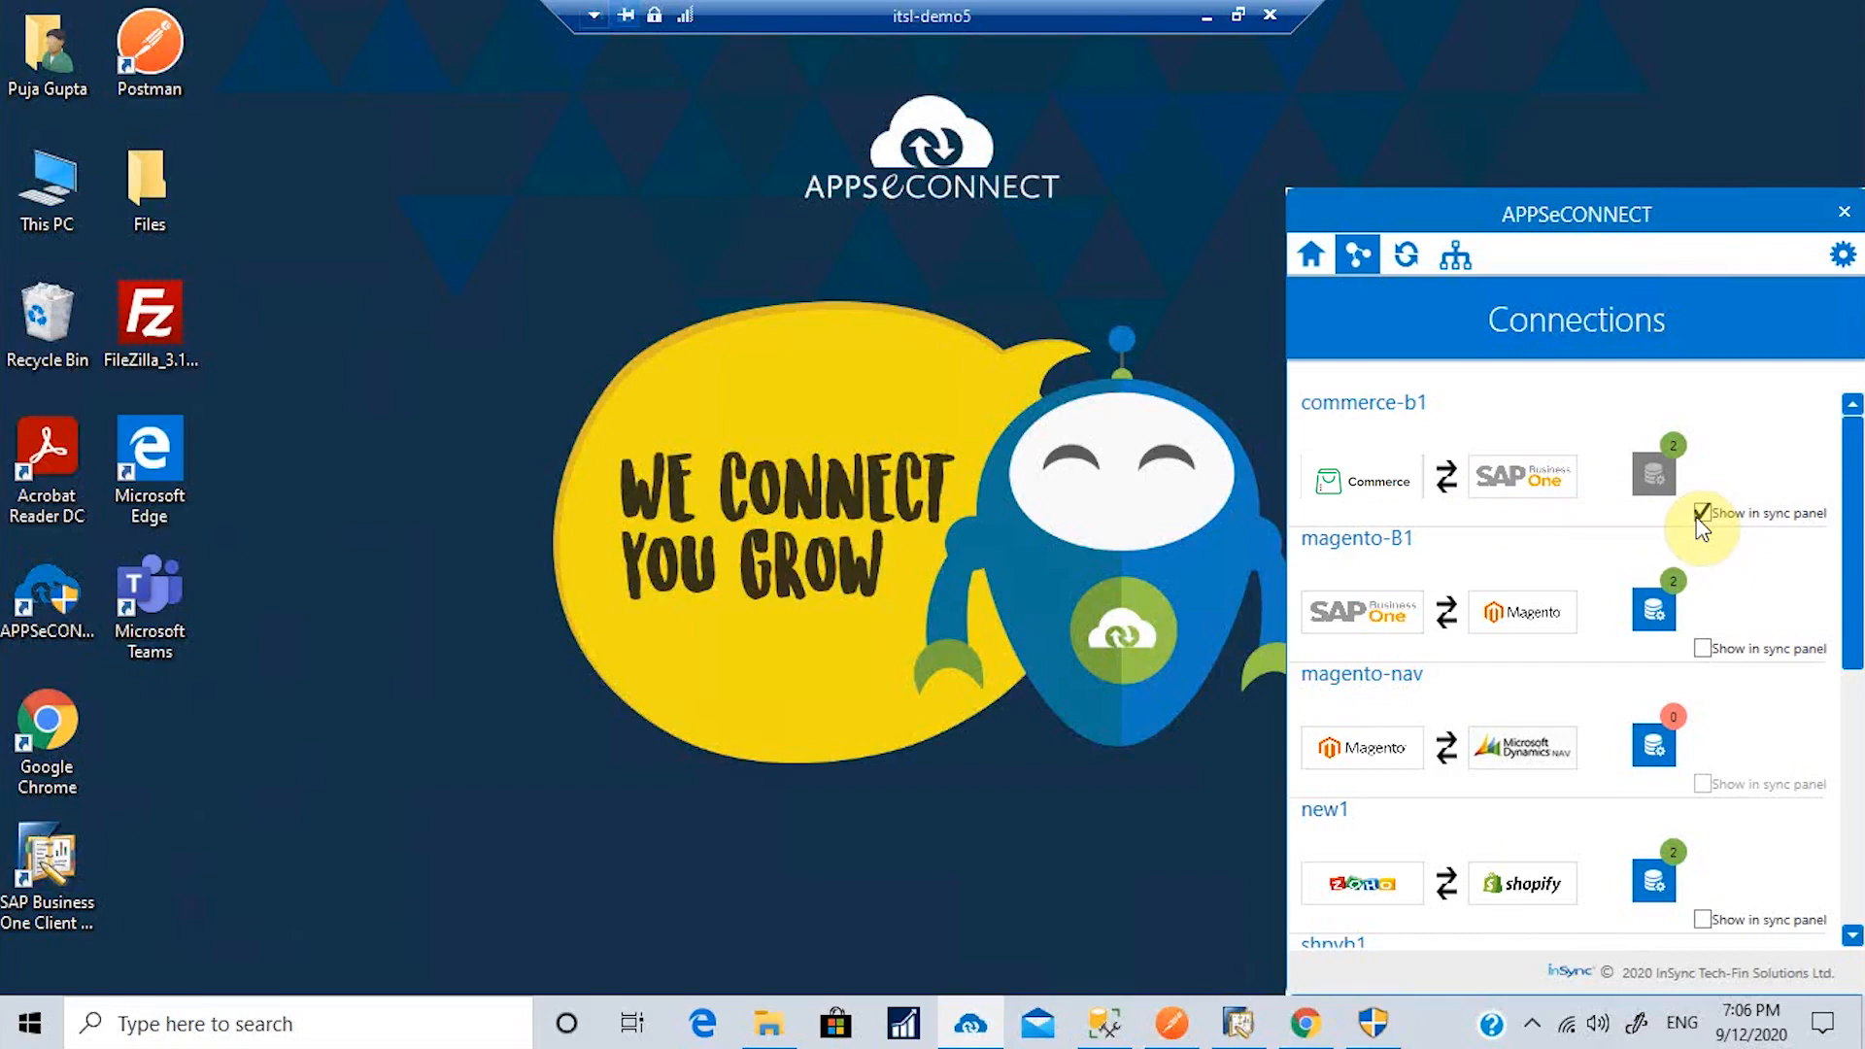
click(1409, 257)
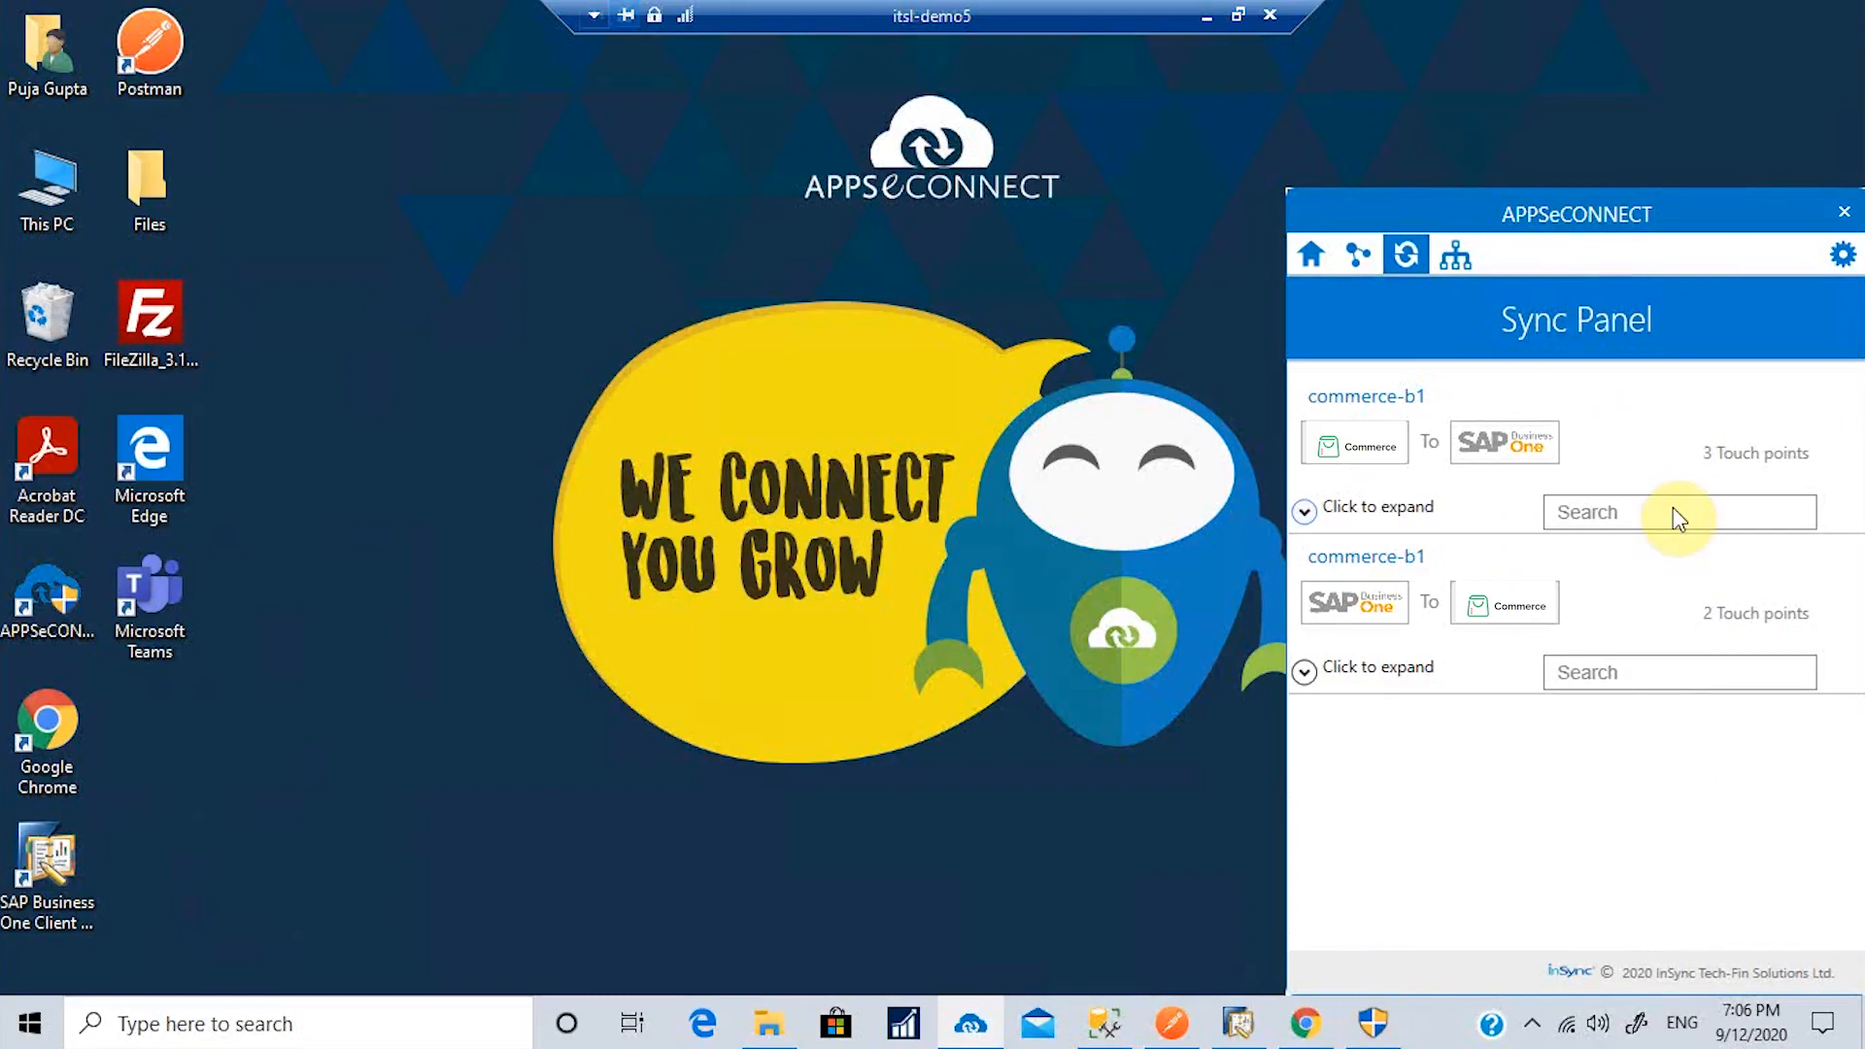
click(1302, 515)
click(1300, 515)
click(1302, 672)
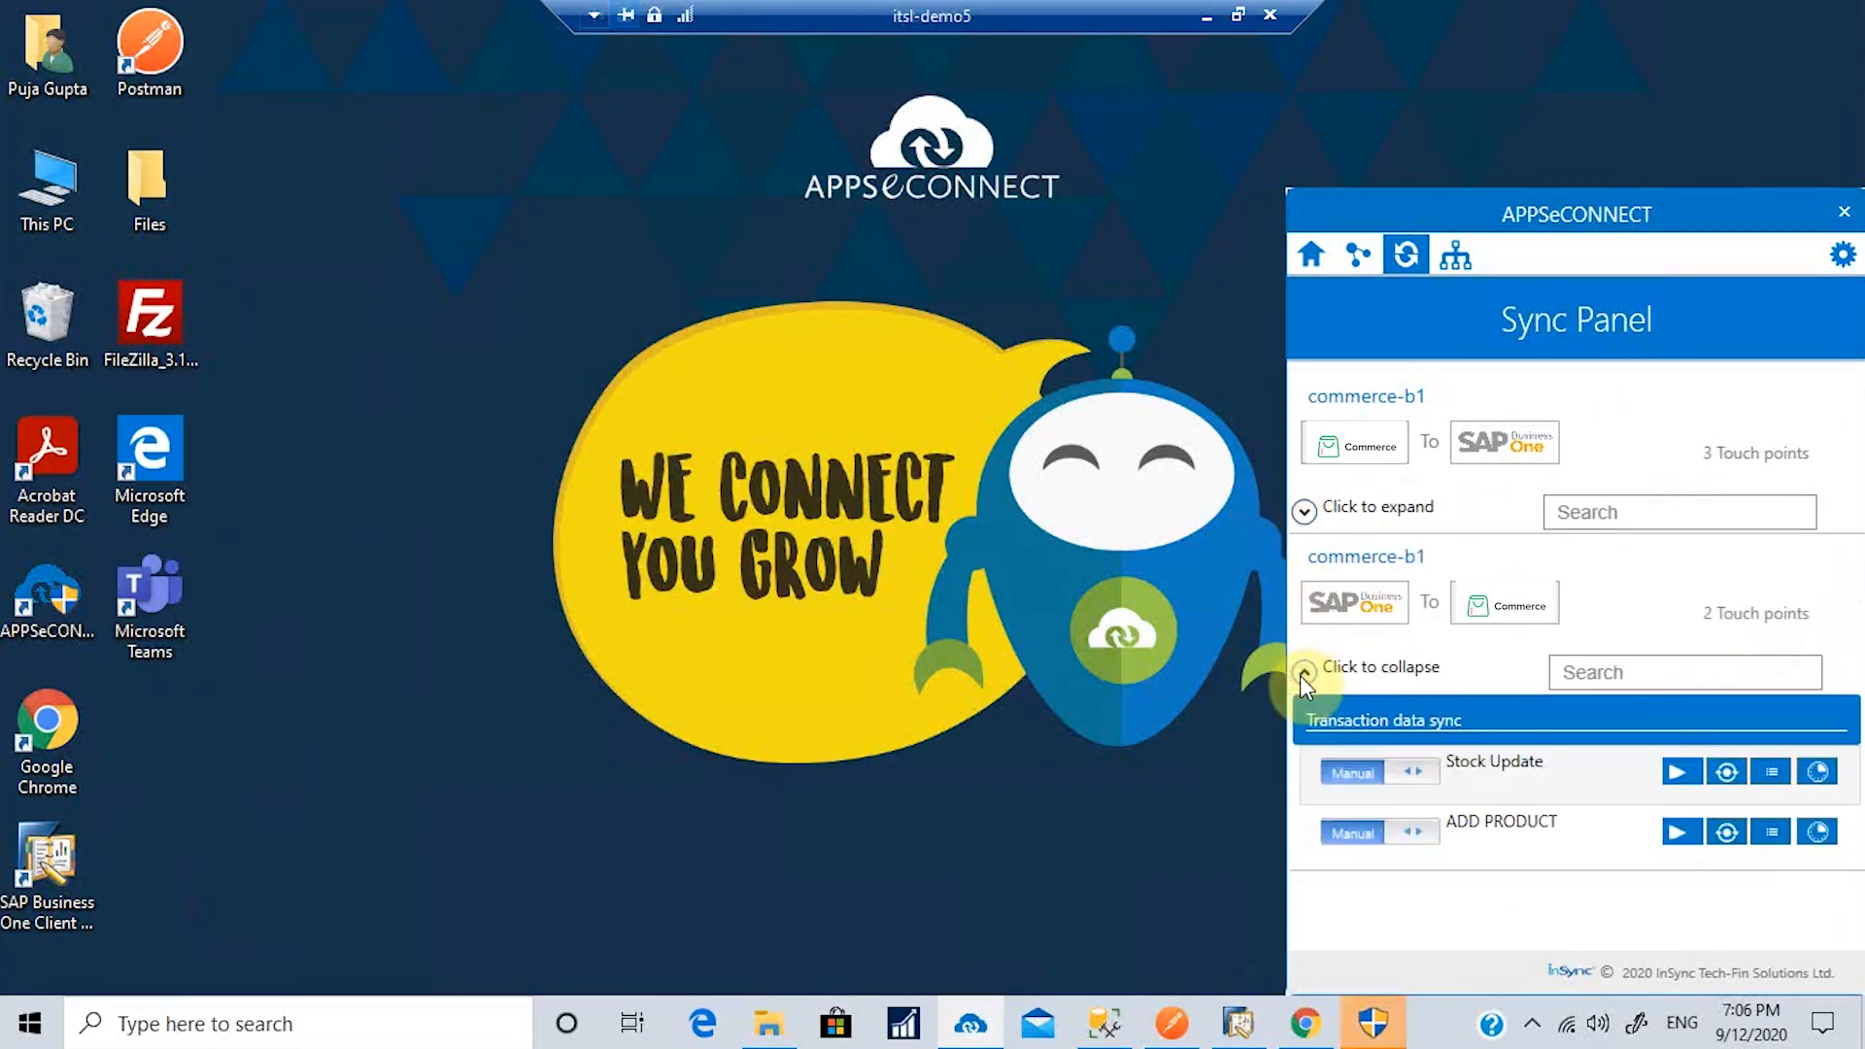
click(1302, 672)
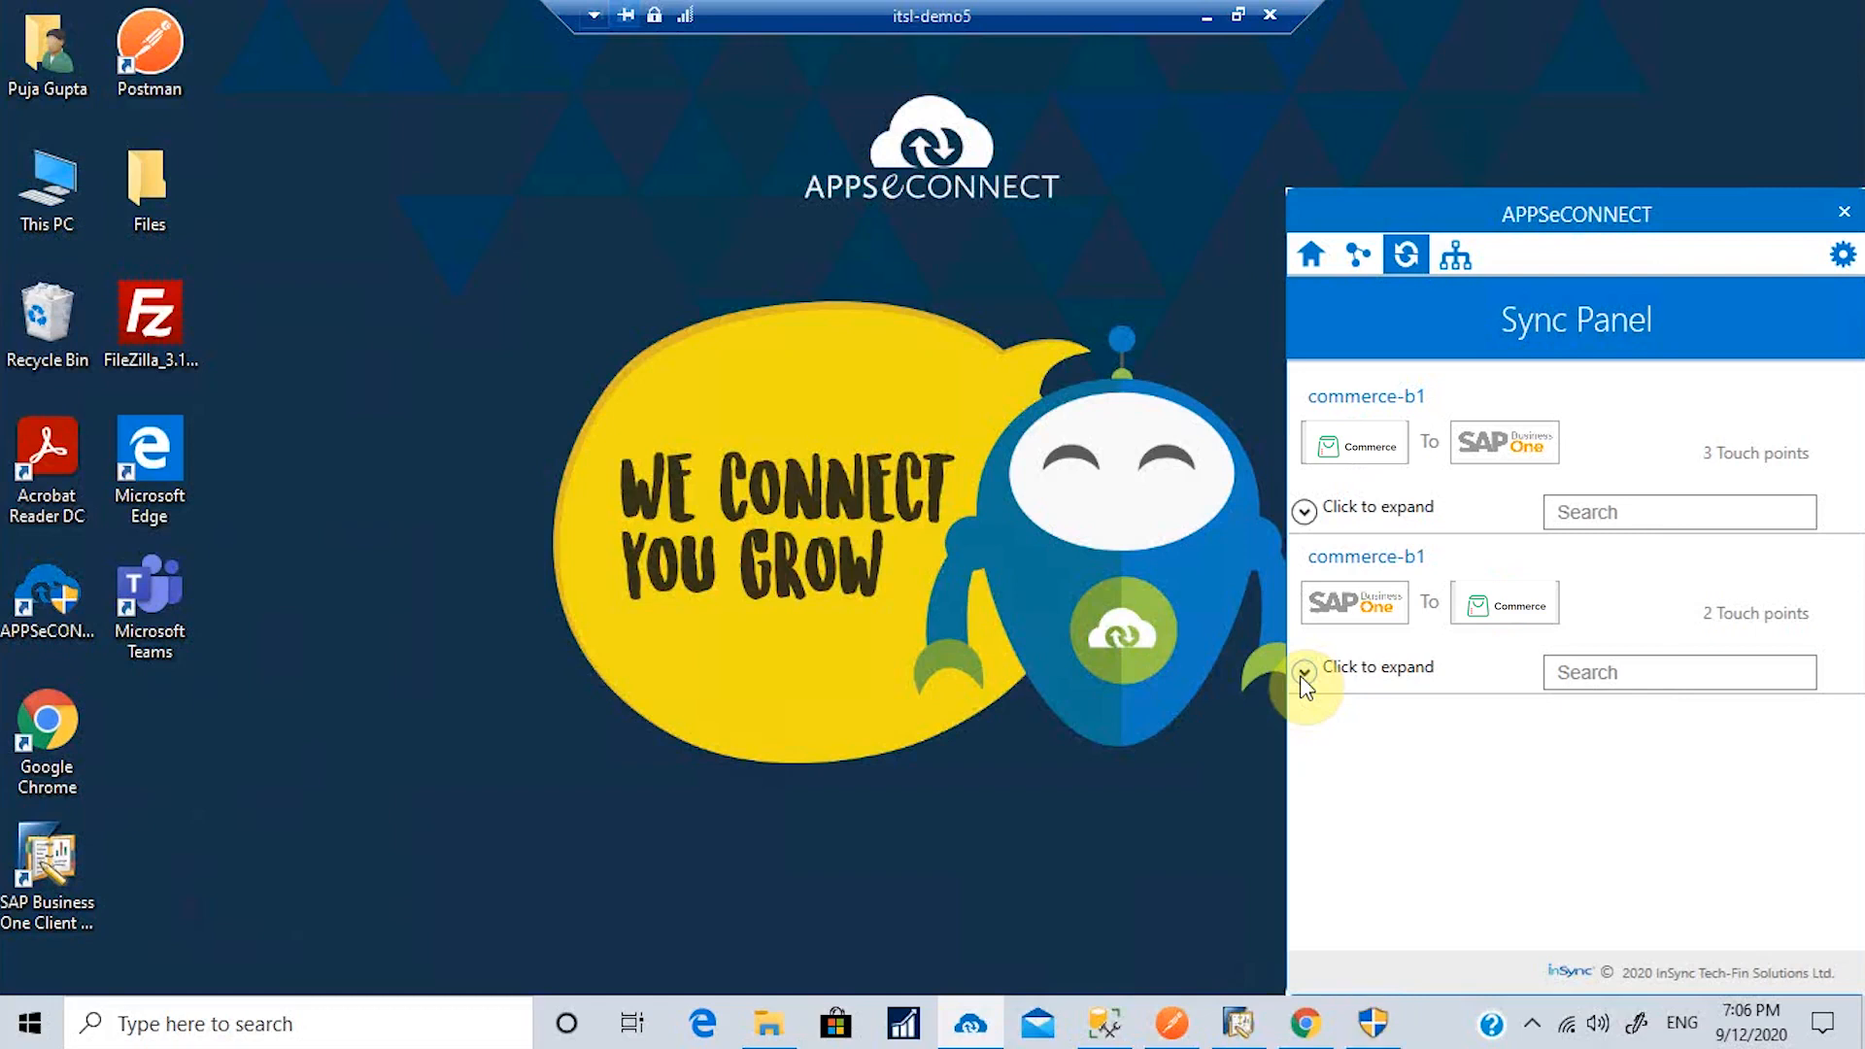
Step: In SAP Business One, open Inventory > Item Master Data
click(1236, 1026)
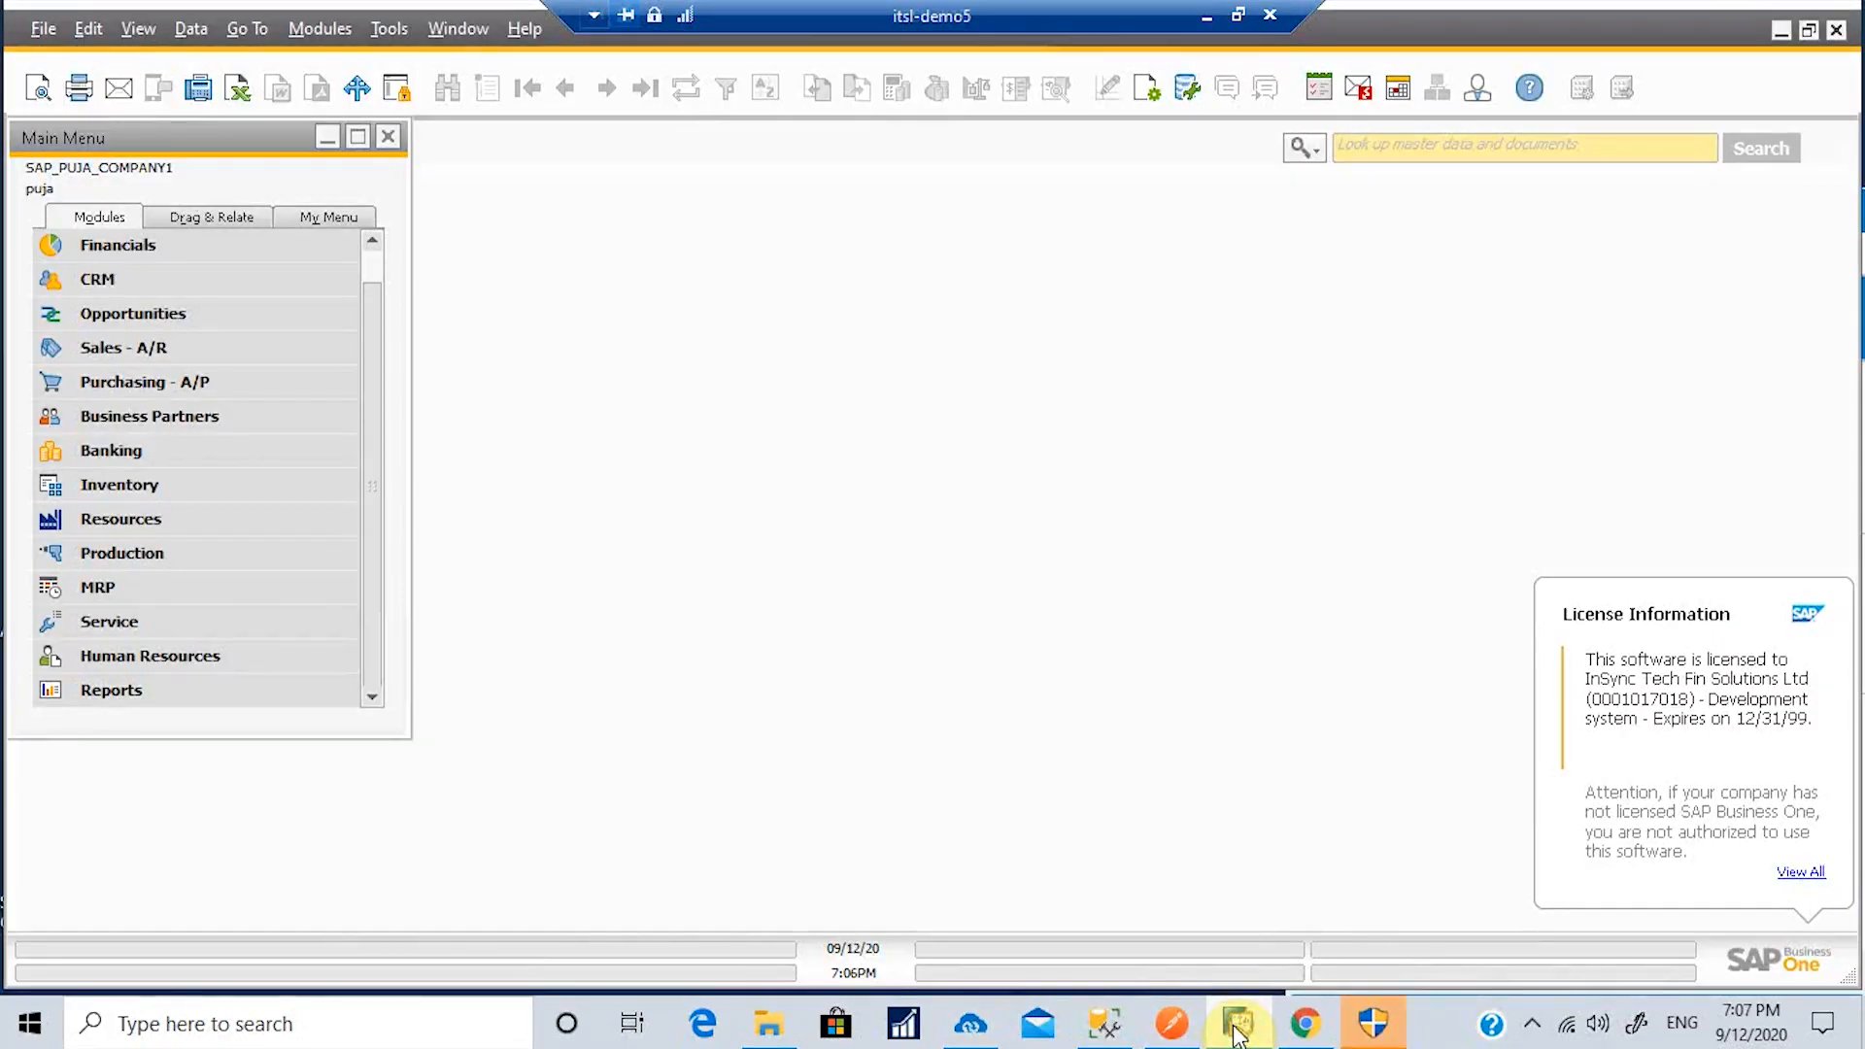
click(144, 485)
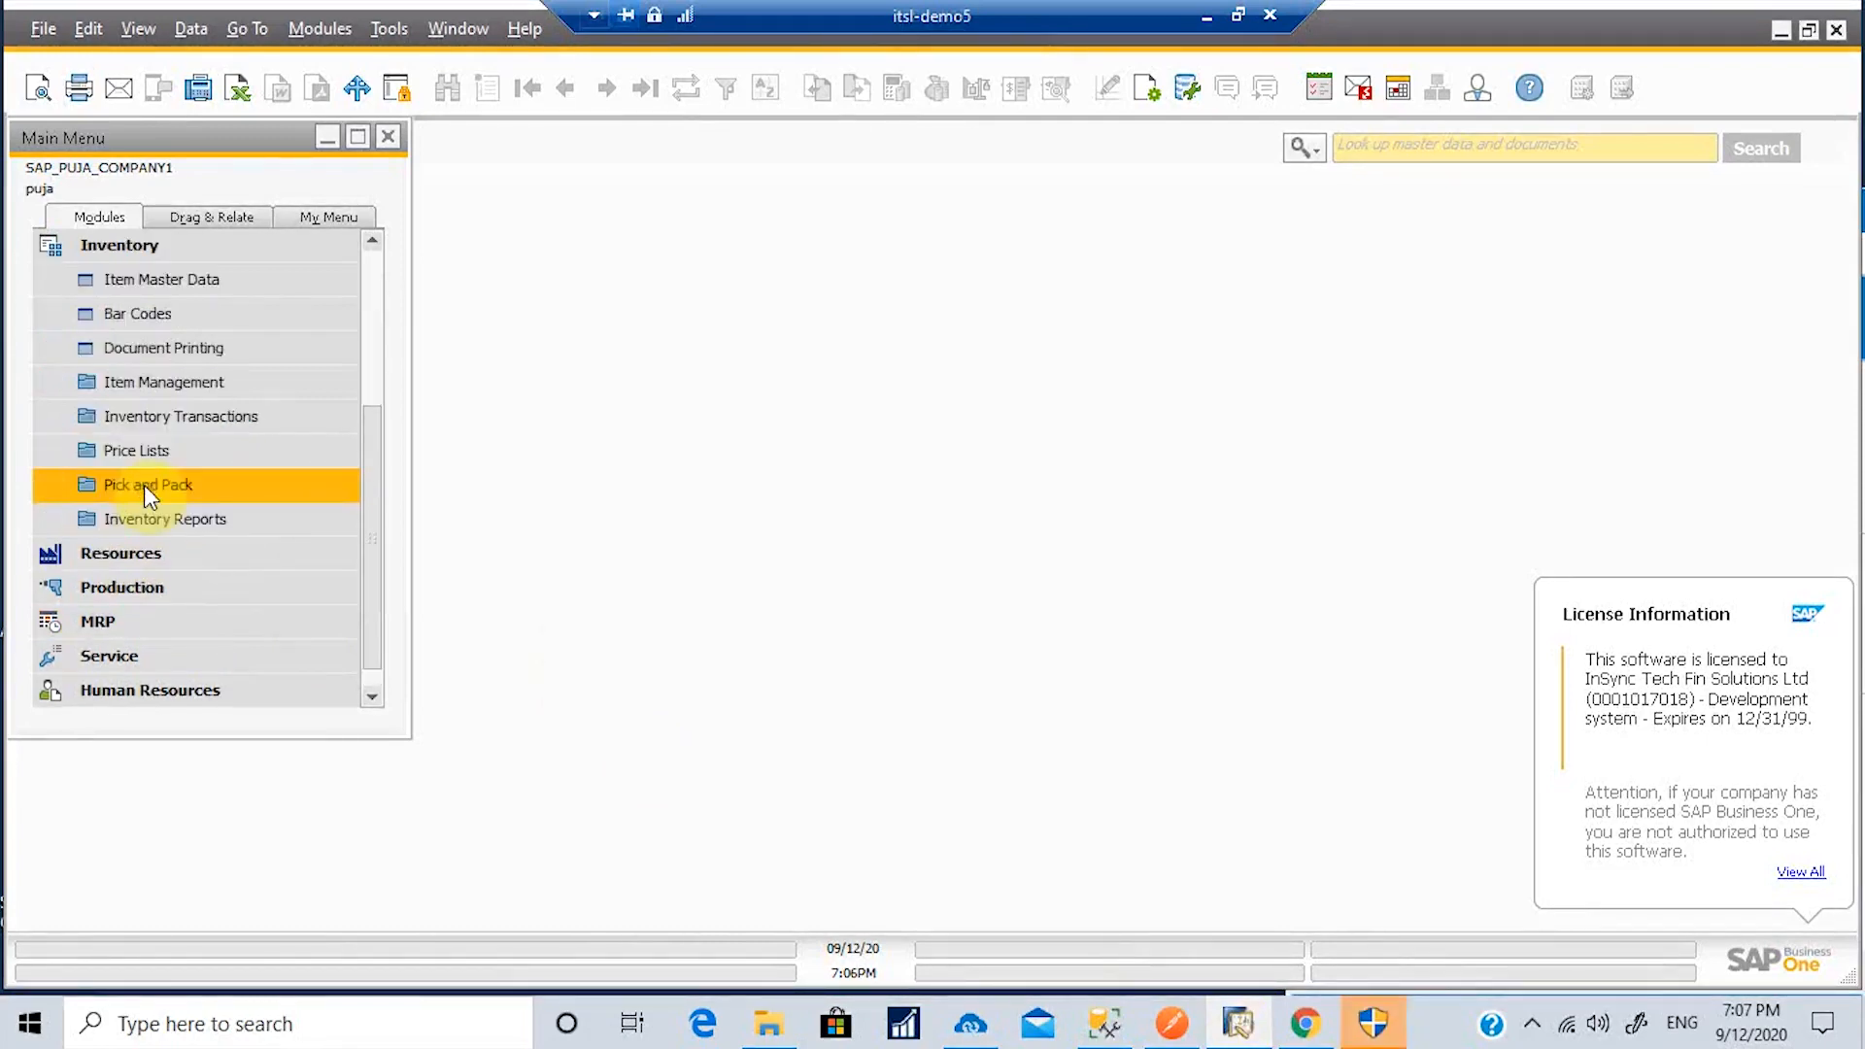
click(158, 274)
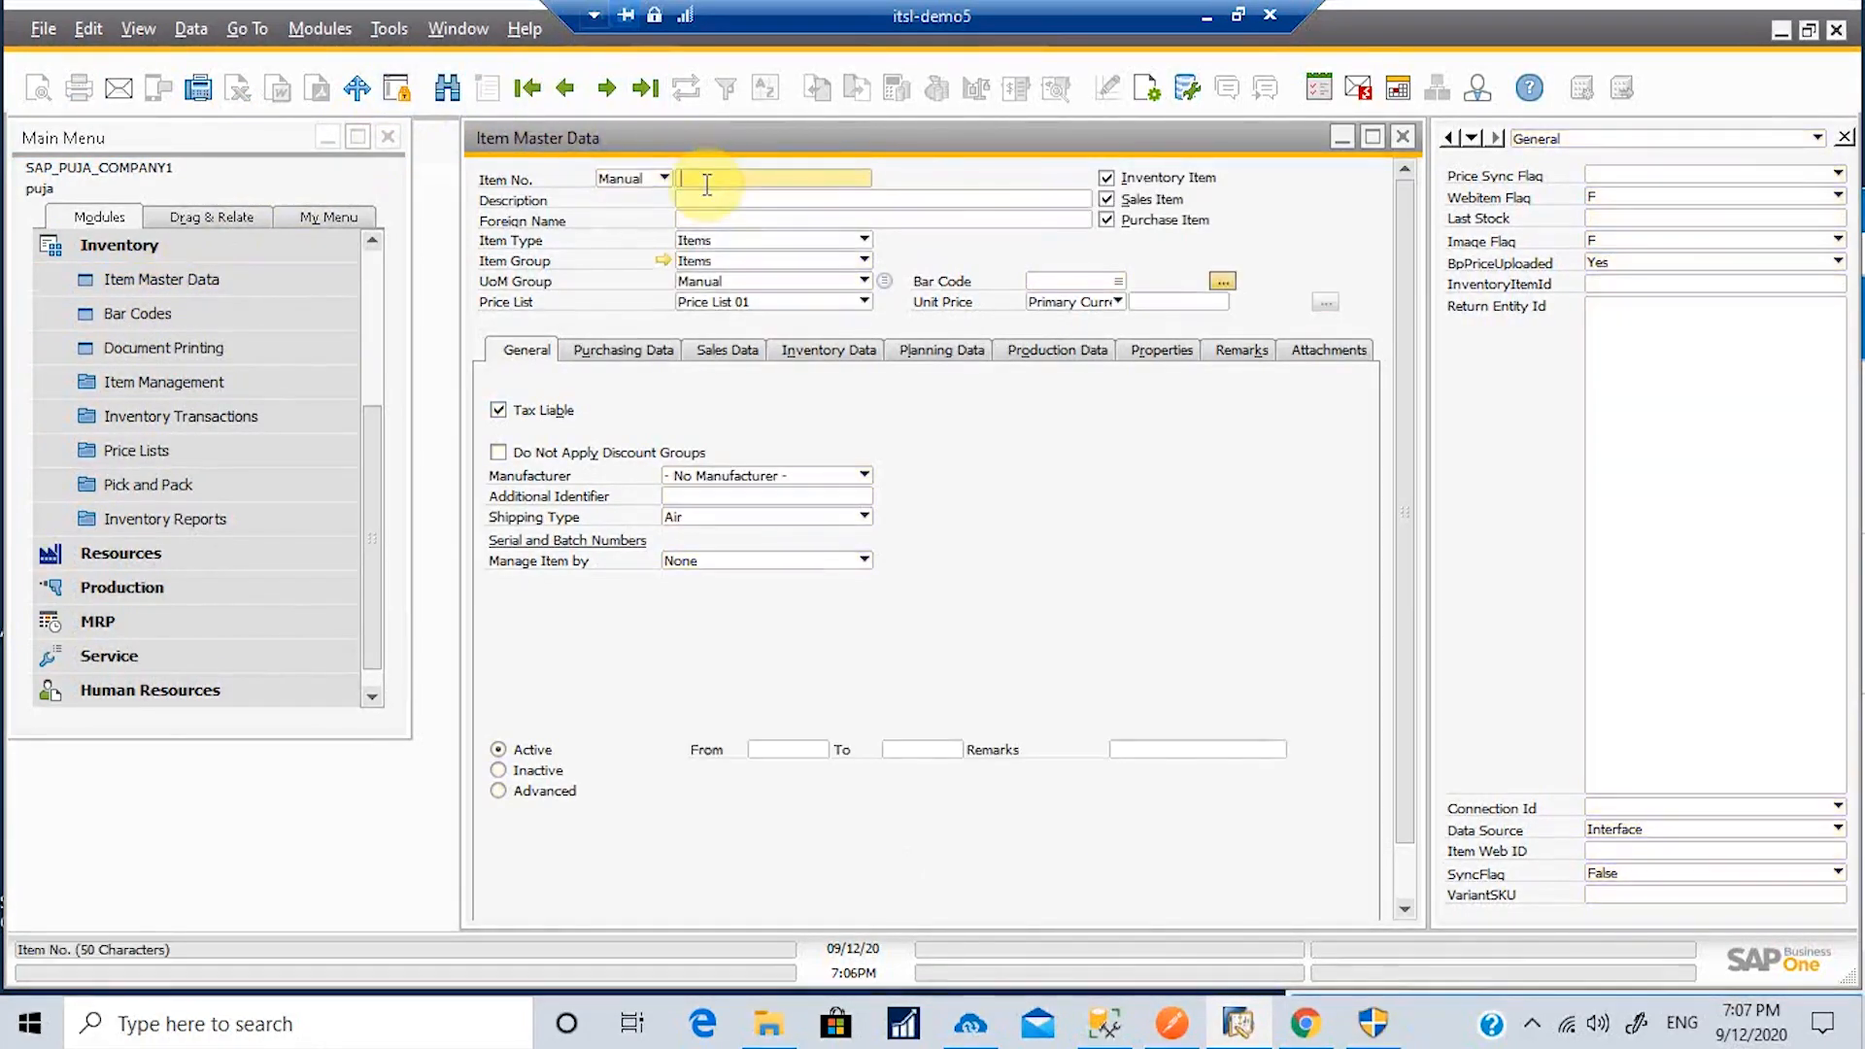
Step: Enter item number mi3, description 'Mi band 3' and unit price 123
text(3)
click(702, 198)
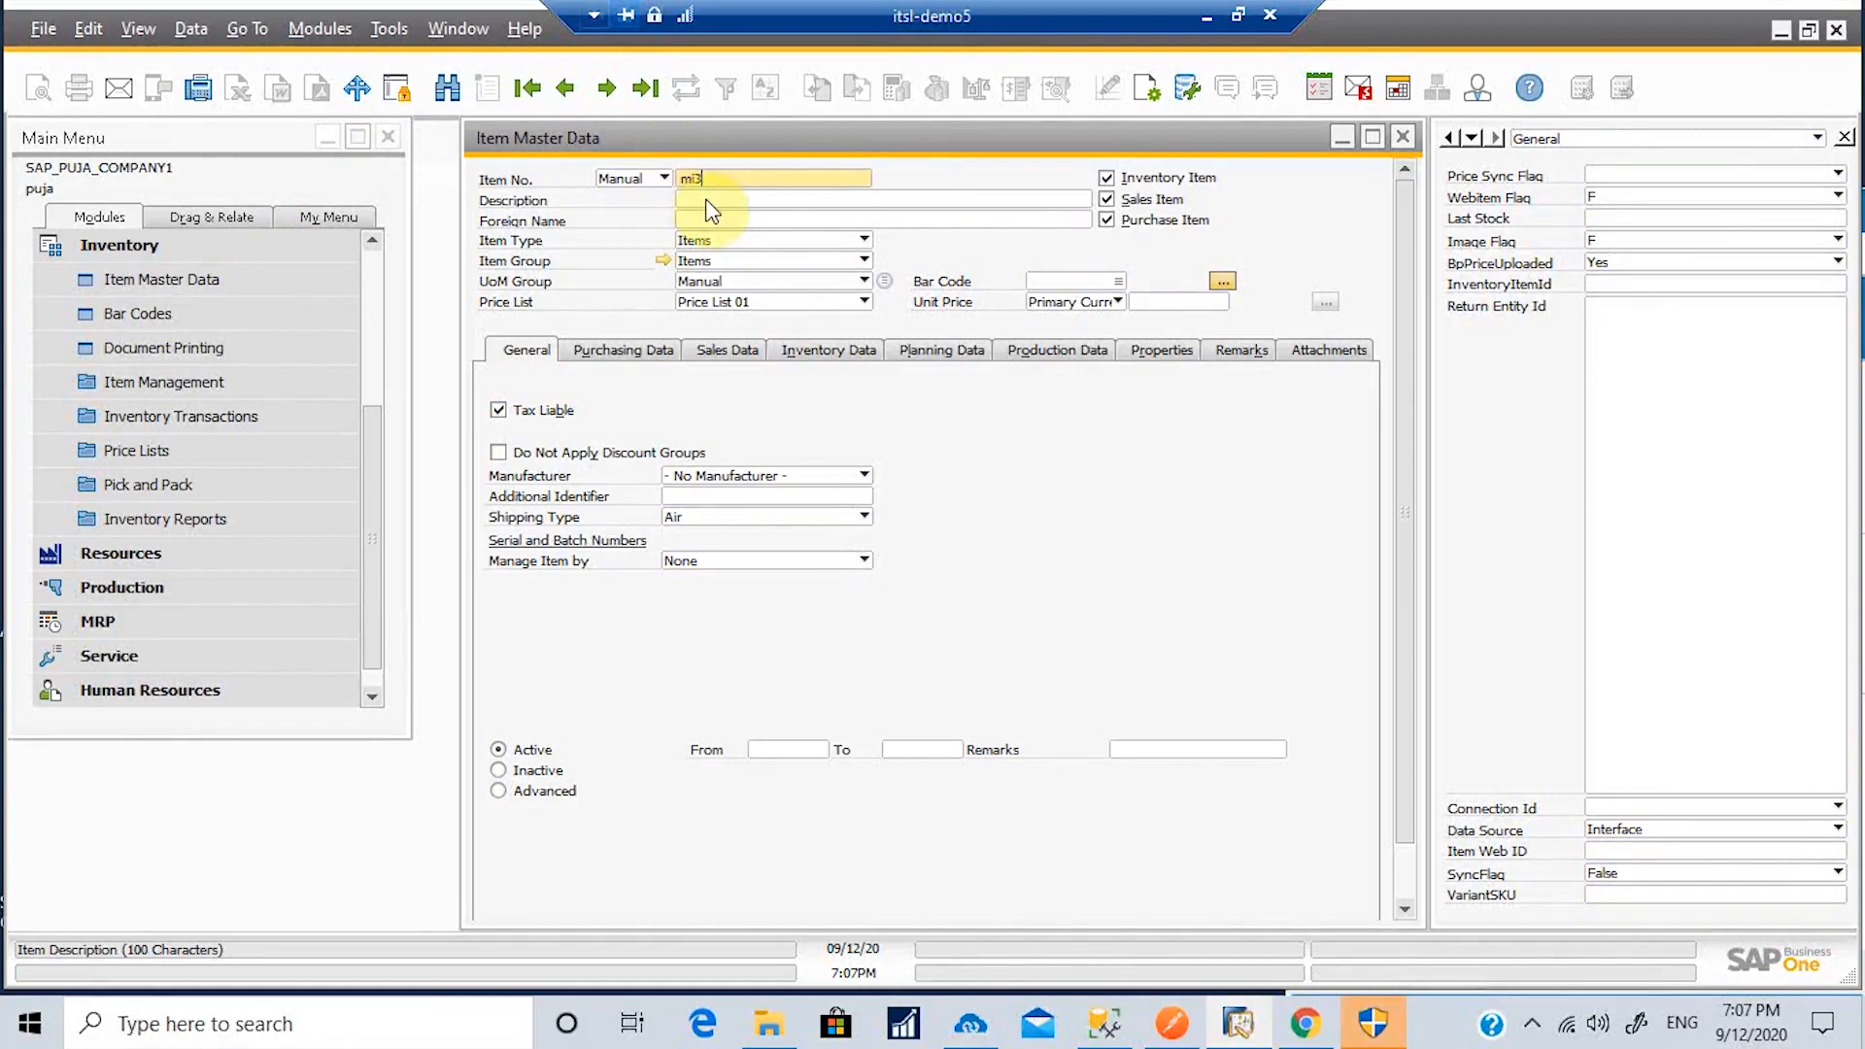
click(706, 201)
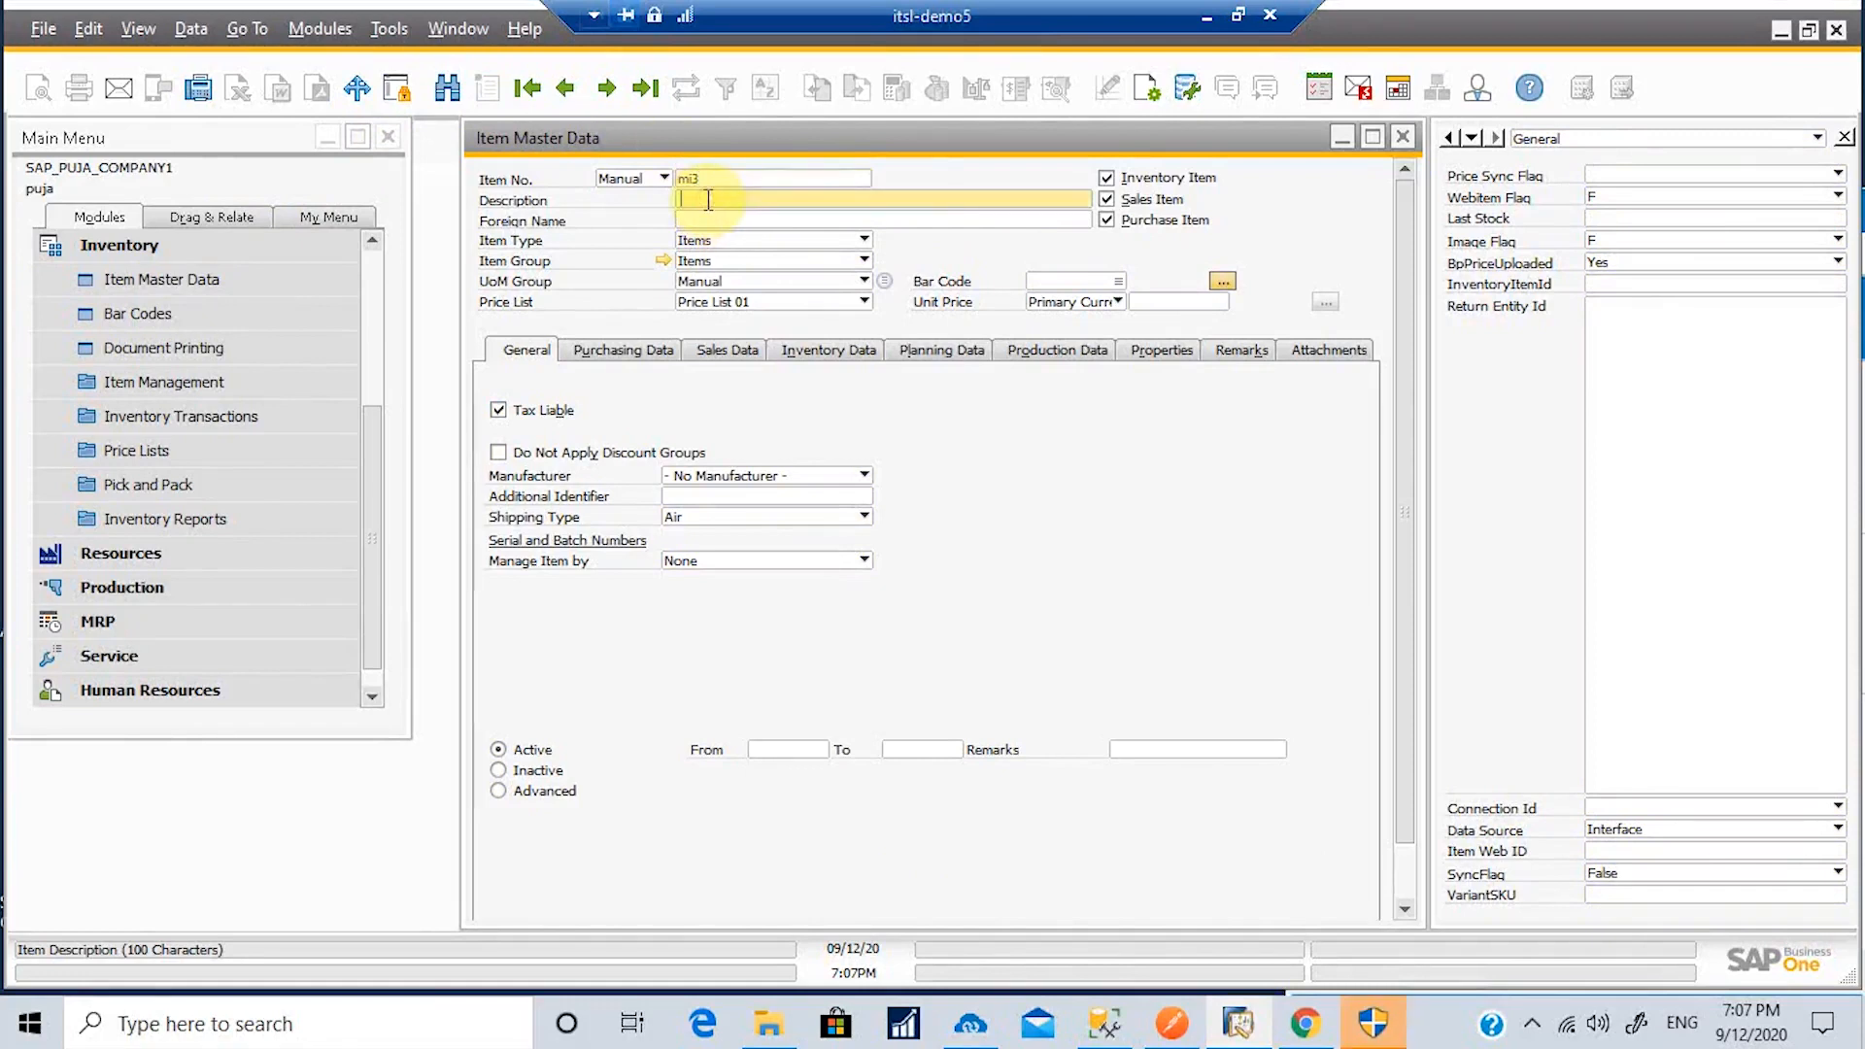
text(Mi ban)
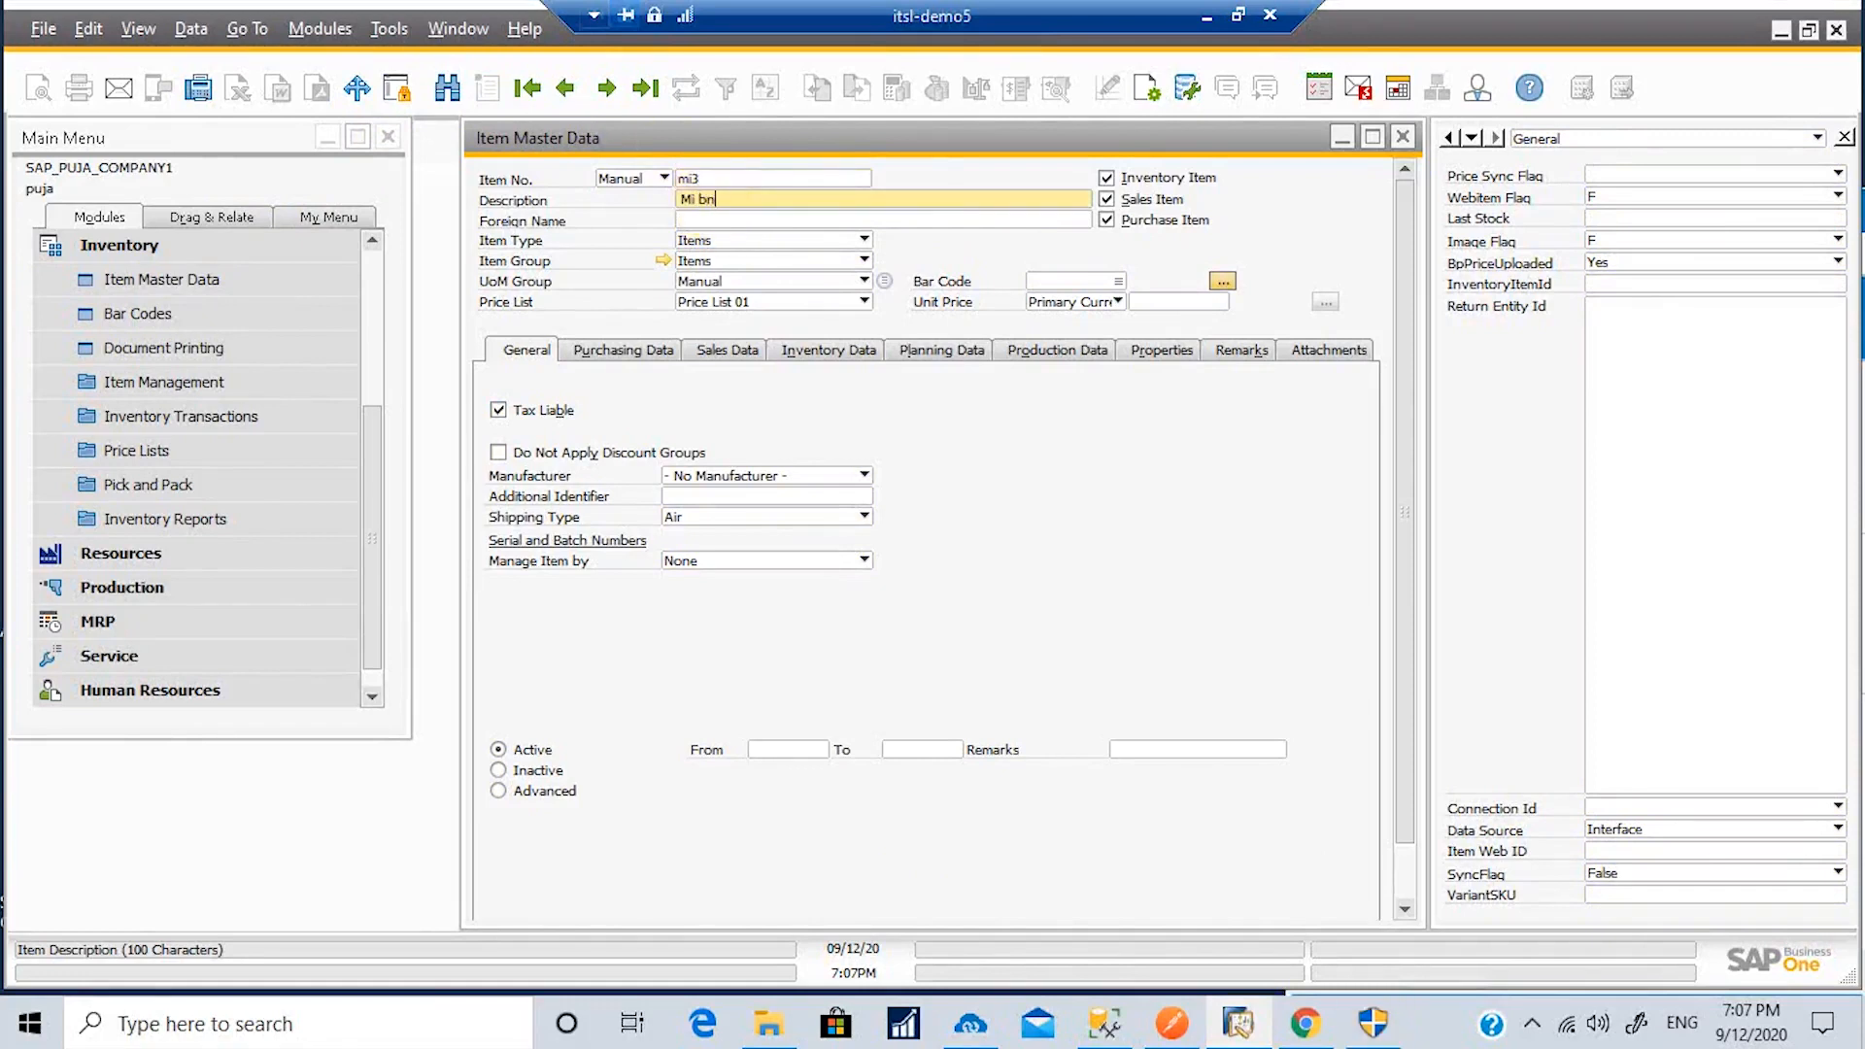
text(d 3)
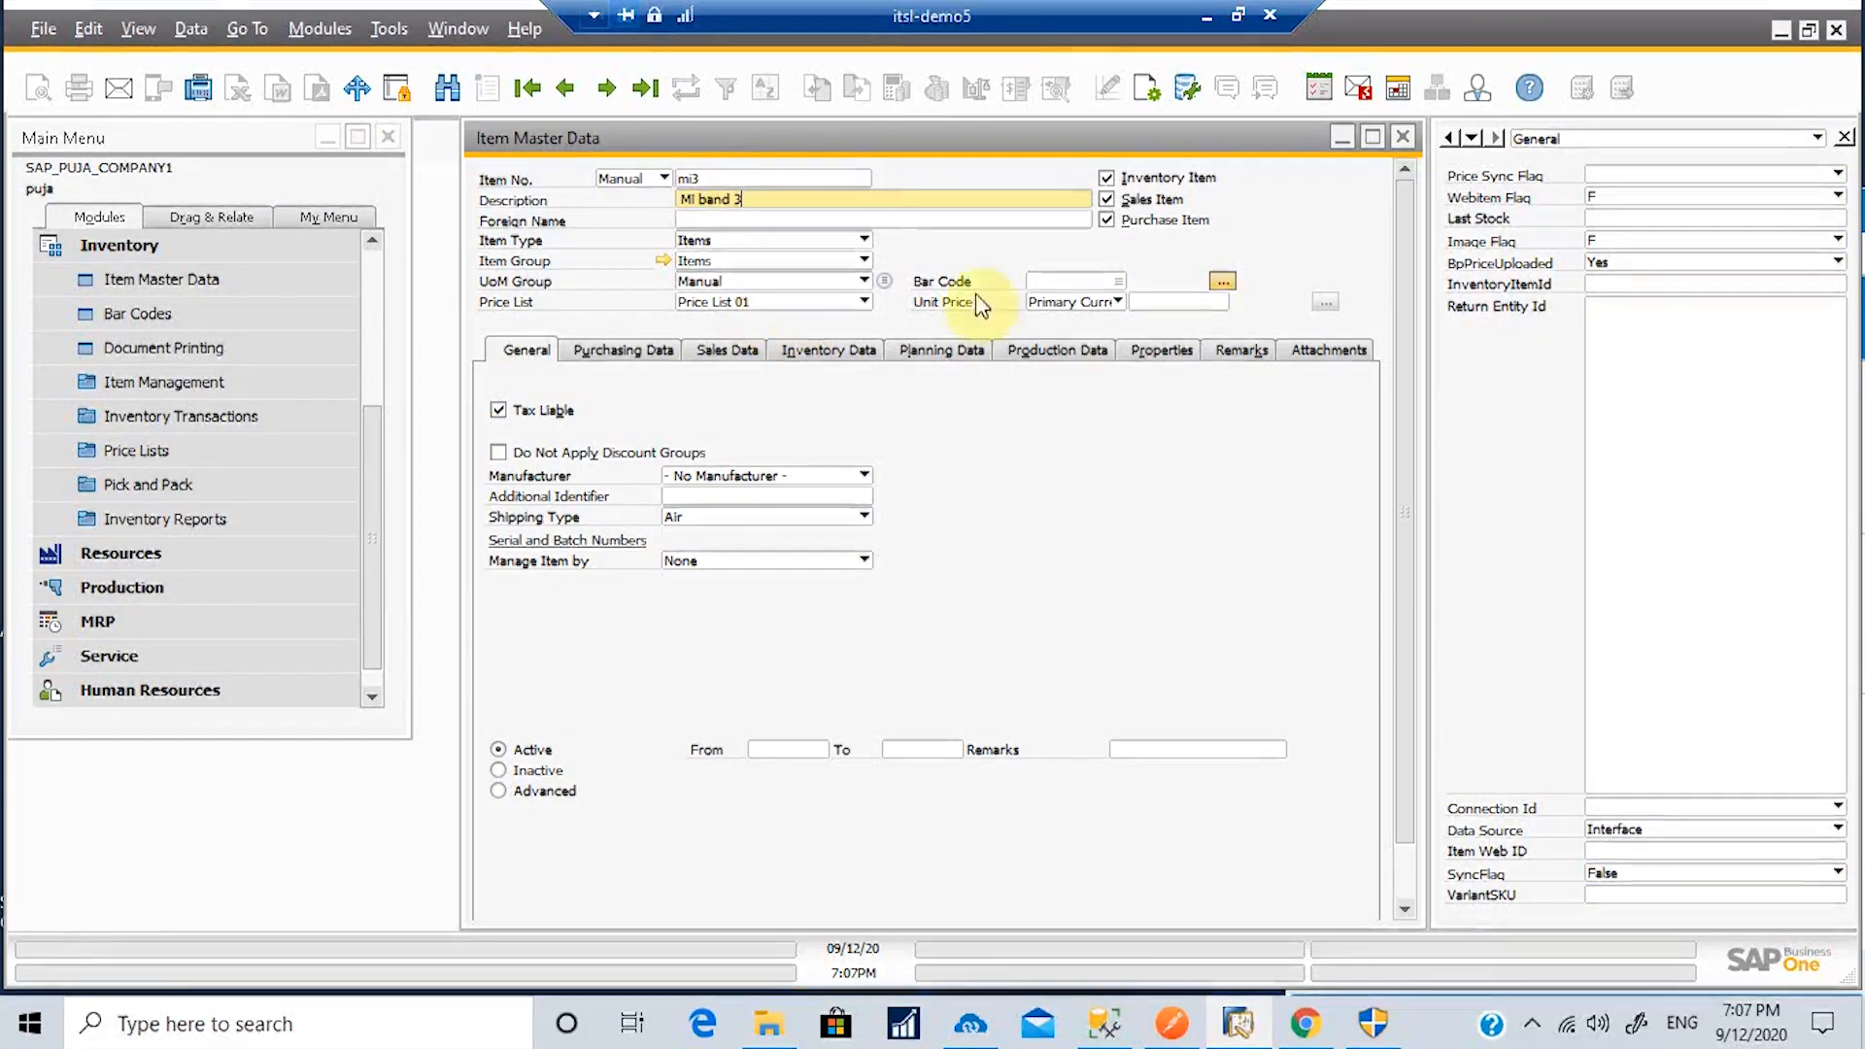
click(1186, 300)
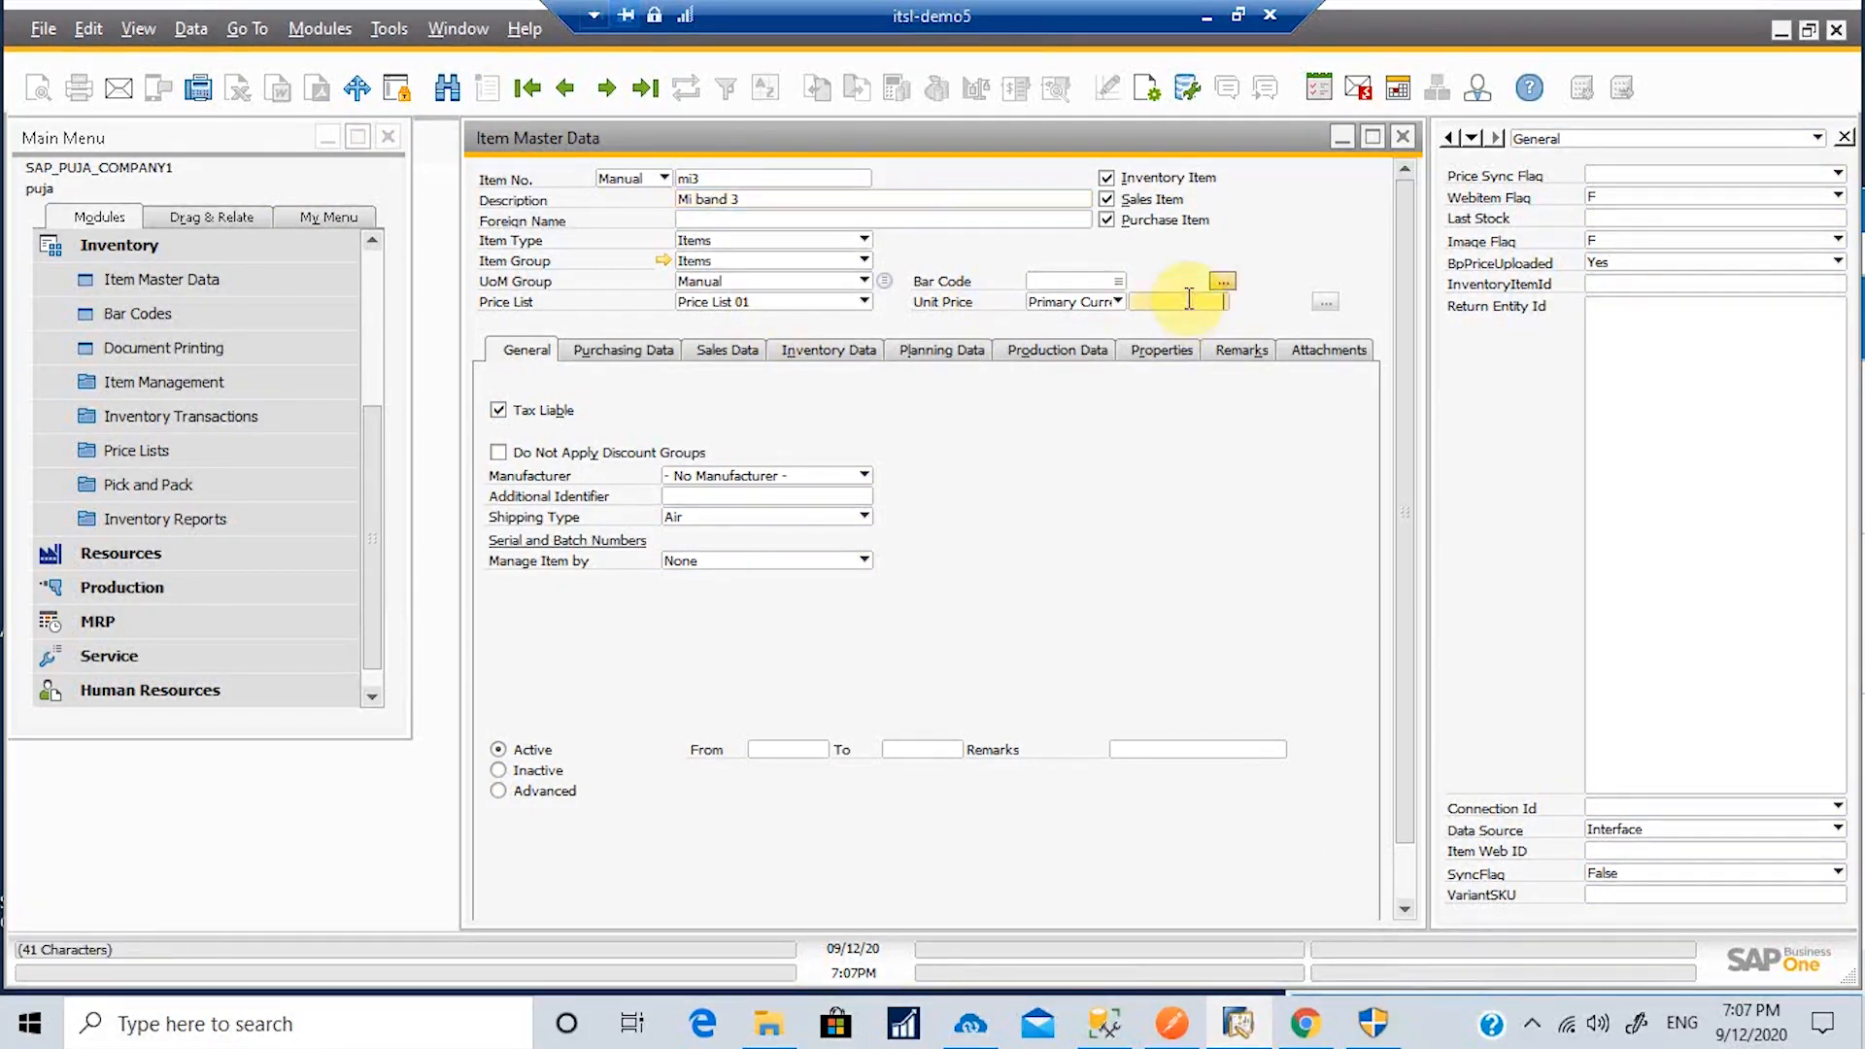
text(123)
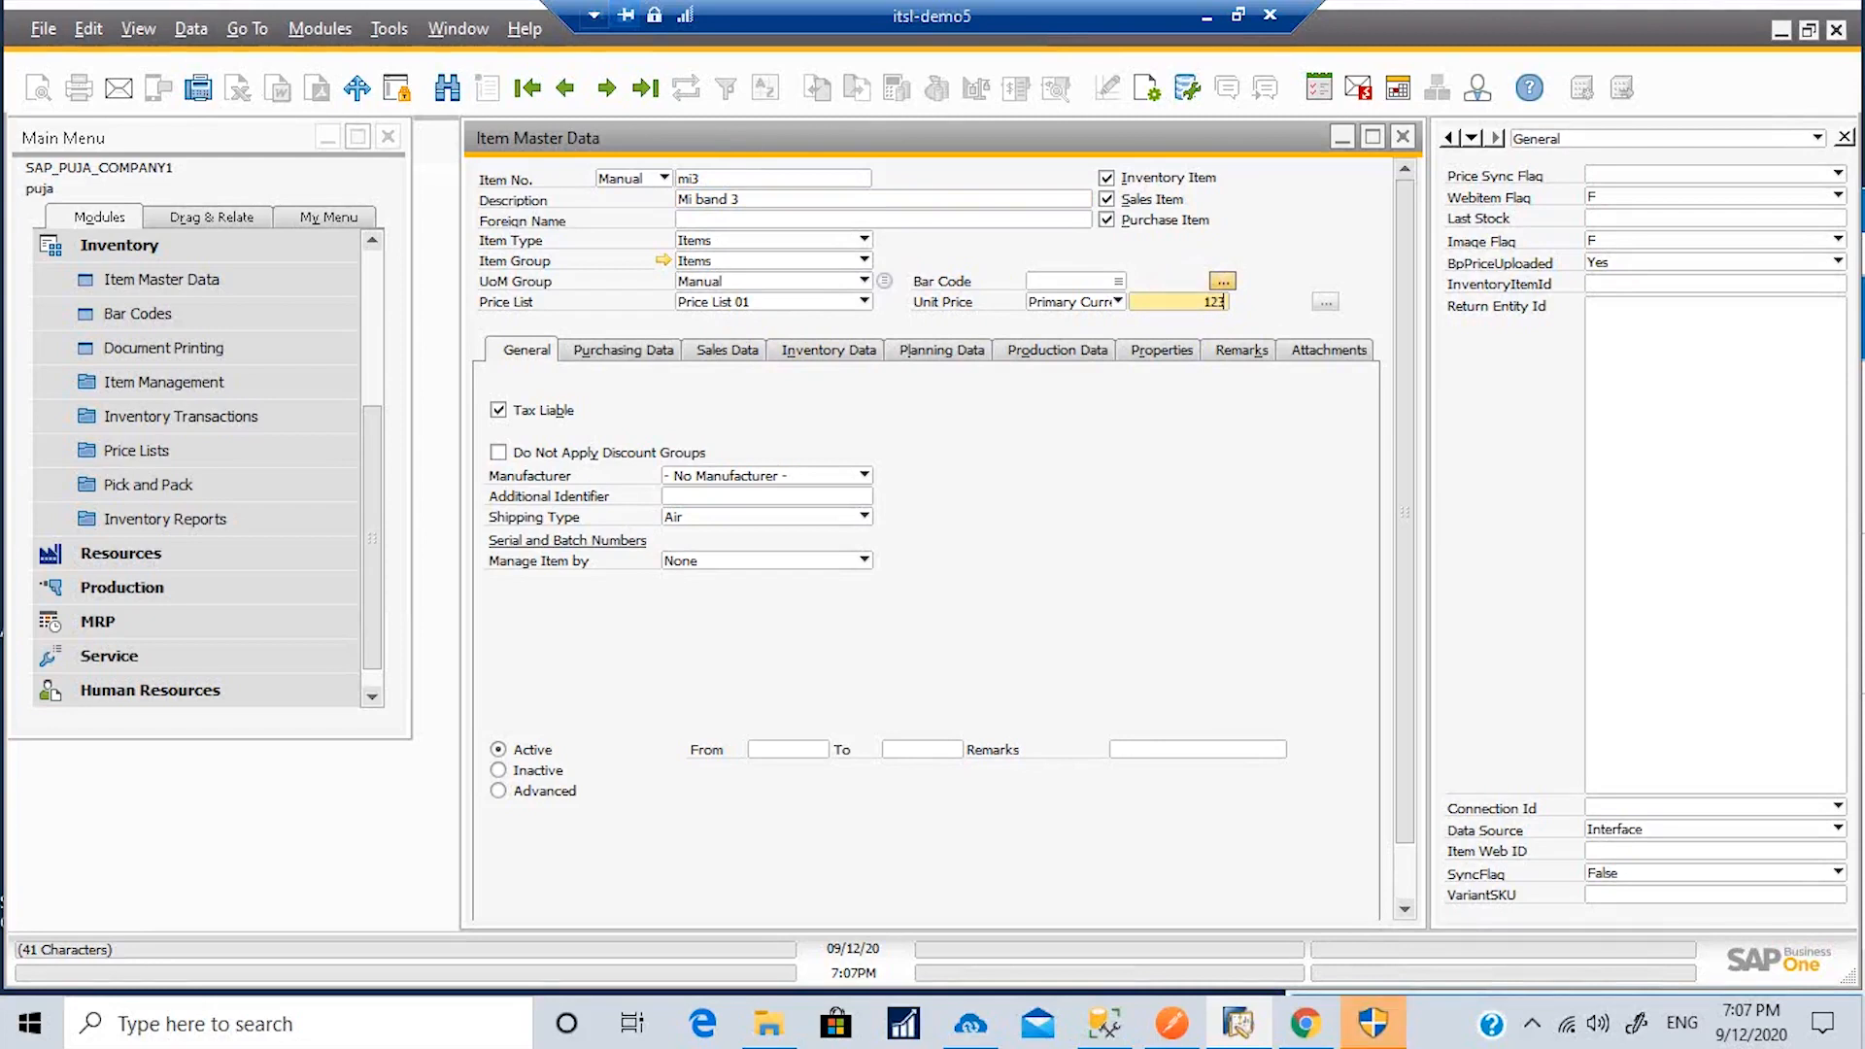
click(724, 352)
Step: Enter 1 for the item's length, width, height, volume and weight on Sales Data
click(1165, 481)
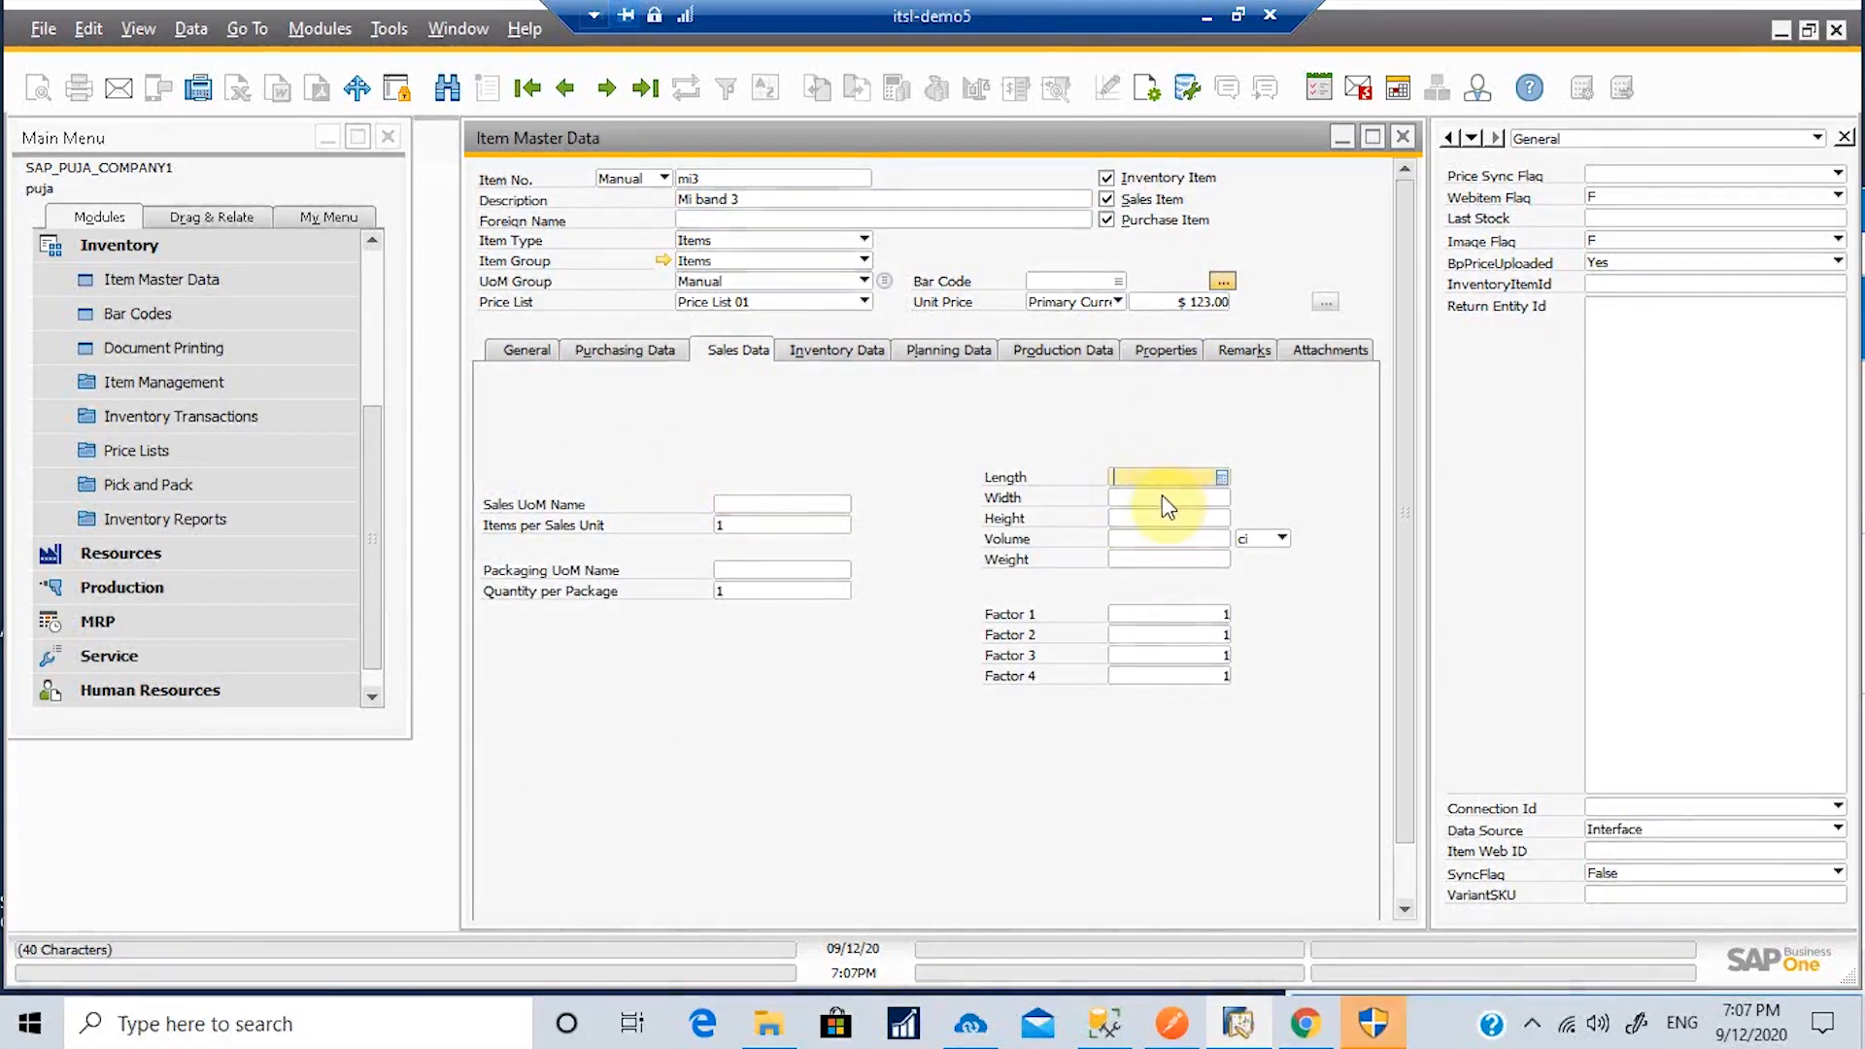
text(1)
click(1162, 498)
text(1)
click(1162, 515)
text(1)
click(1162, 538)
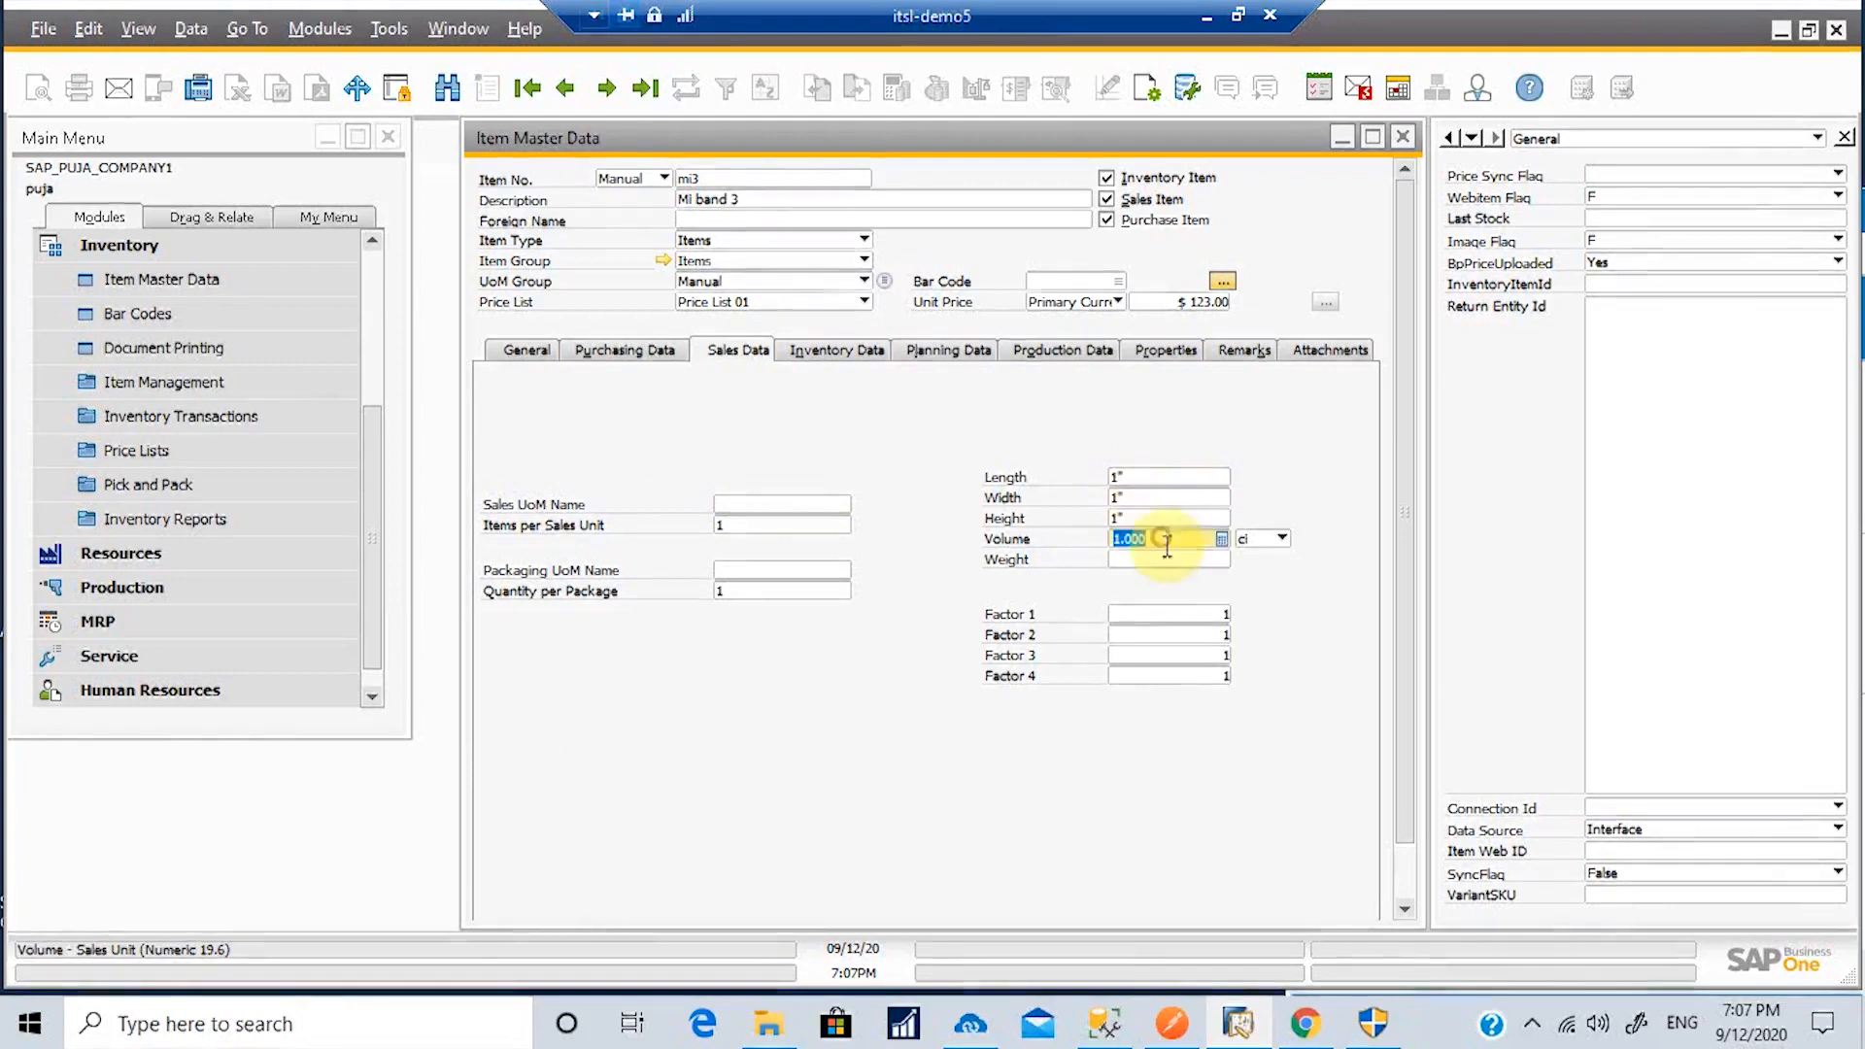
click(1167, 557)
text(1)
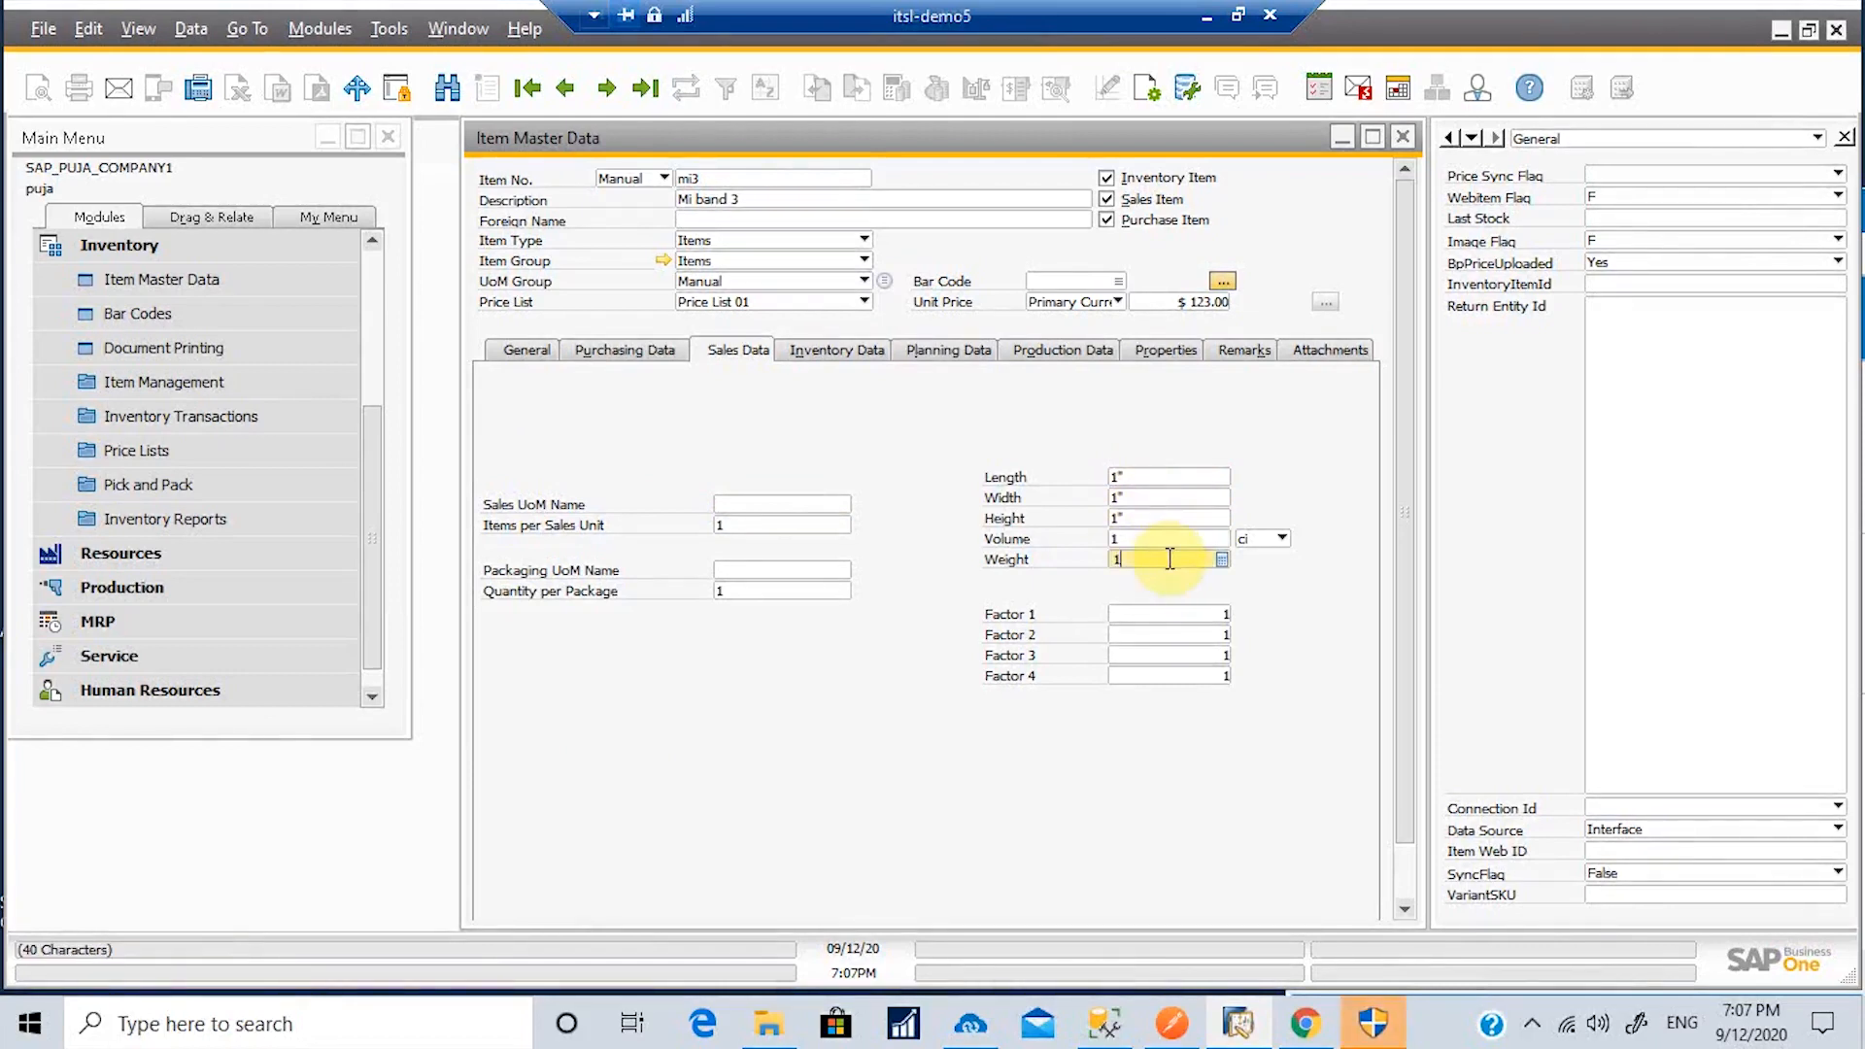
Step: Add the remark 'Mi smart band' to item mi3
click(1241, 354)
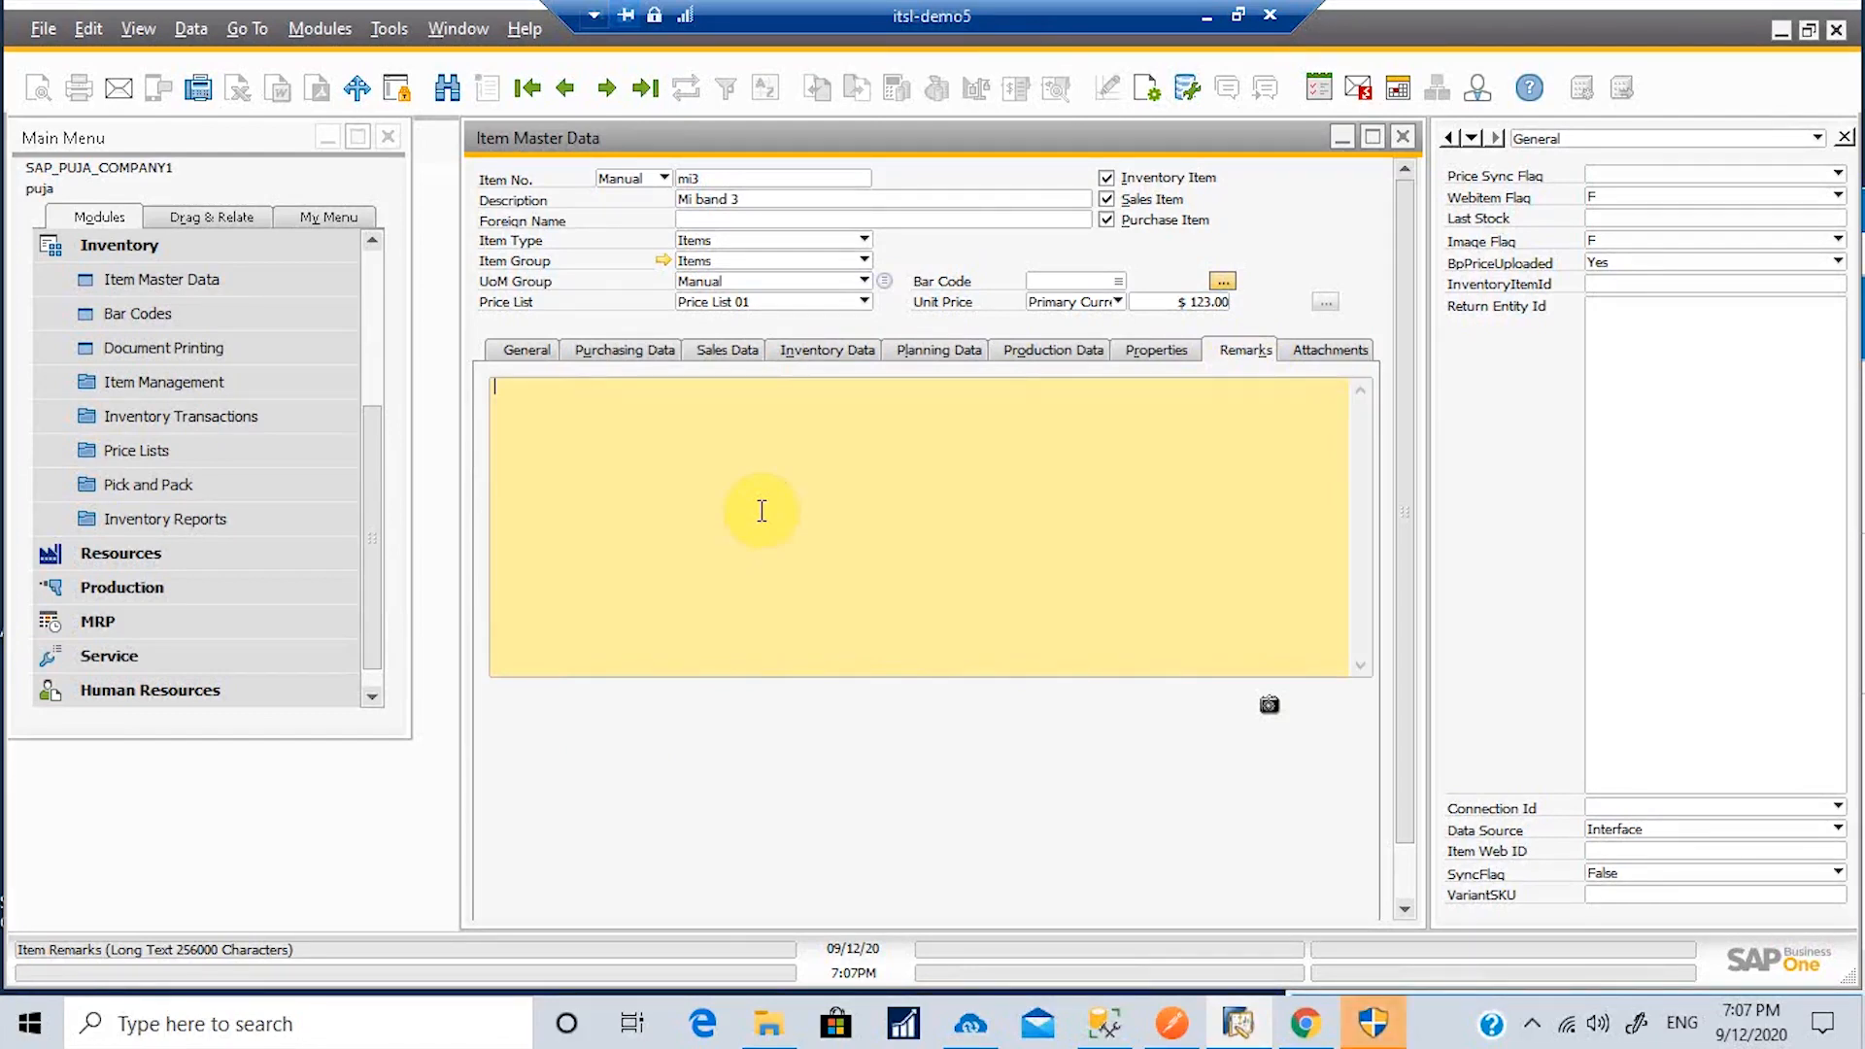
text(Mi smart band)
click(751, 509)
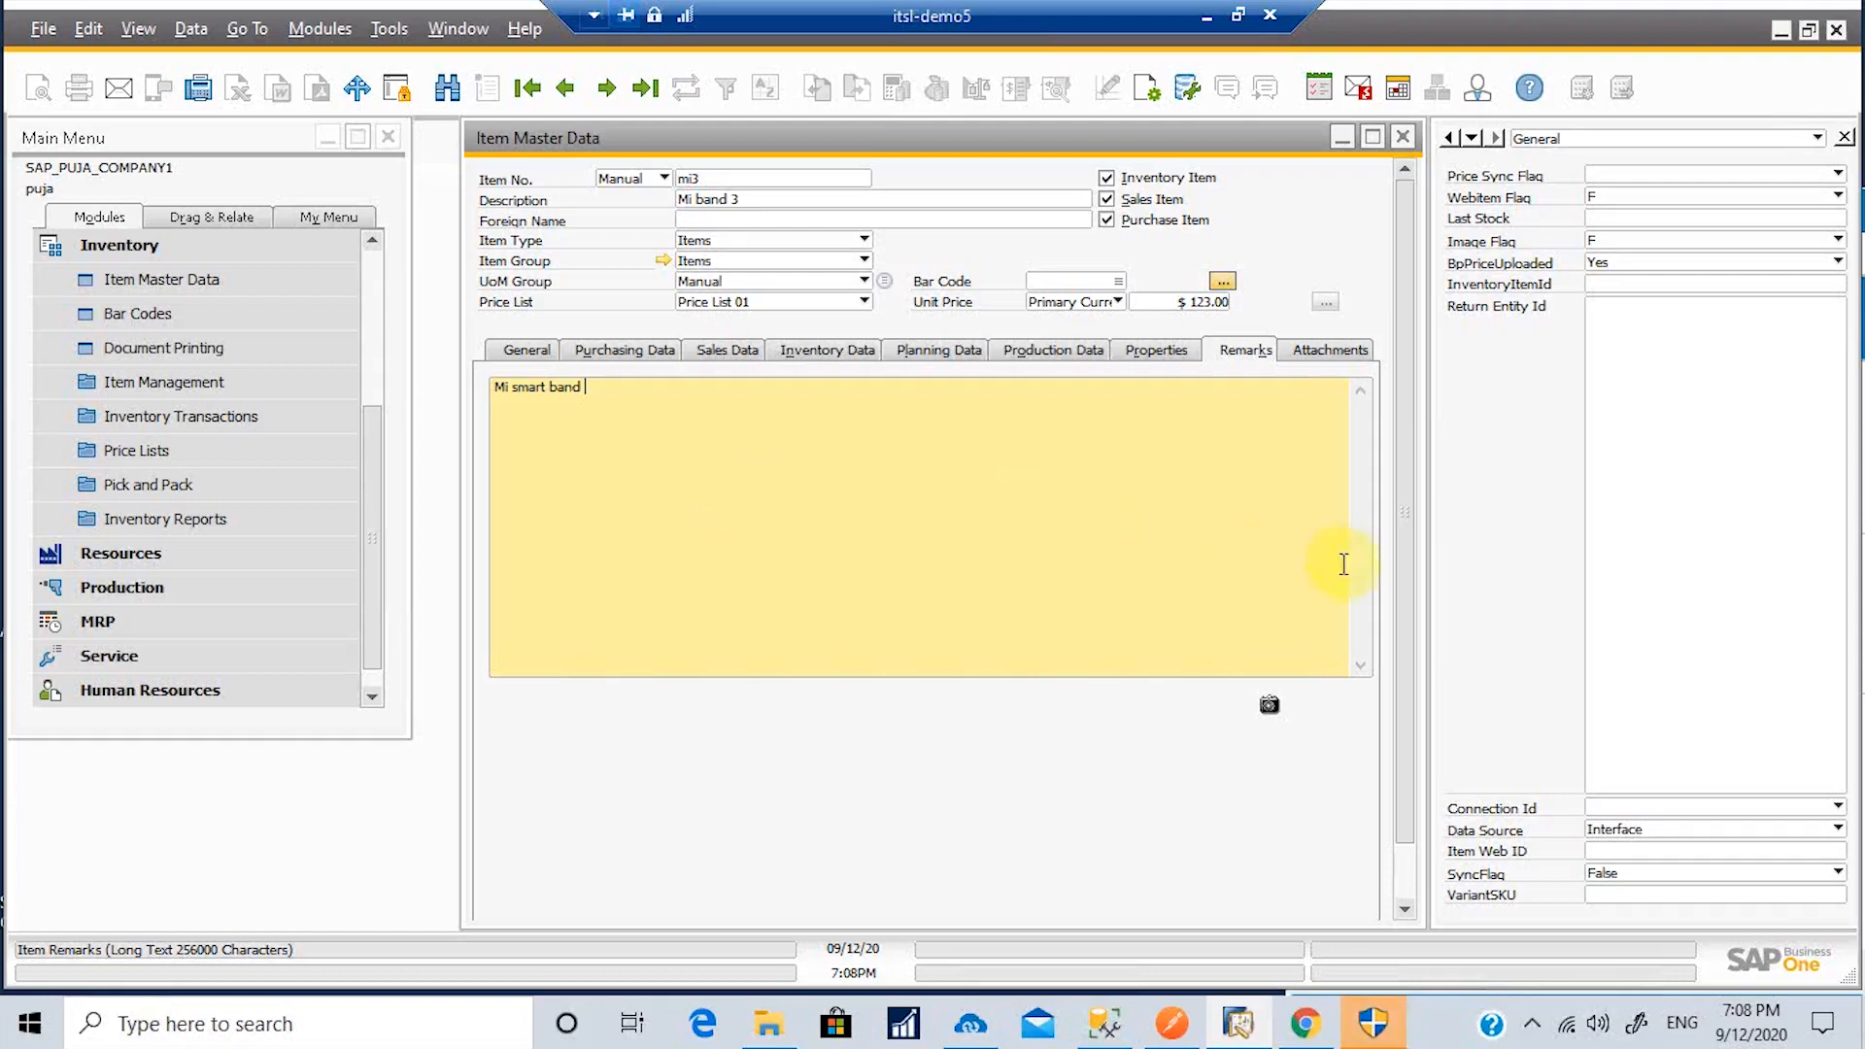
drag(1406, 729, 1399, 830)
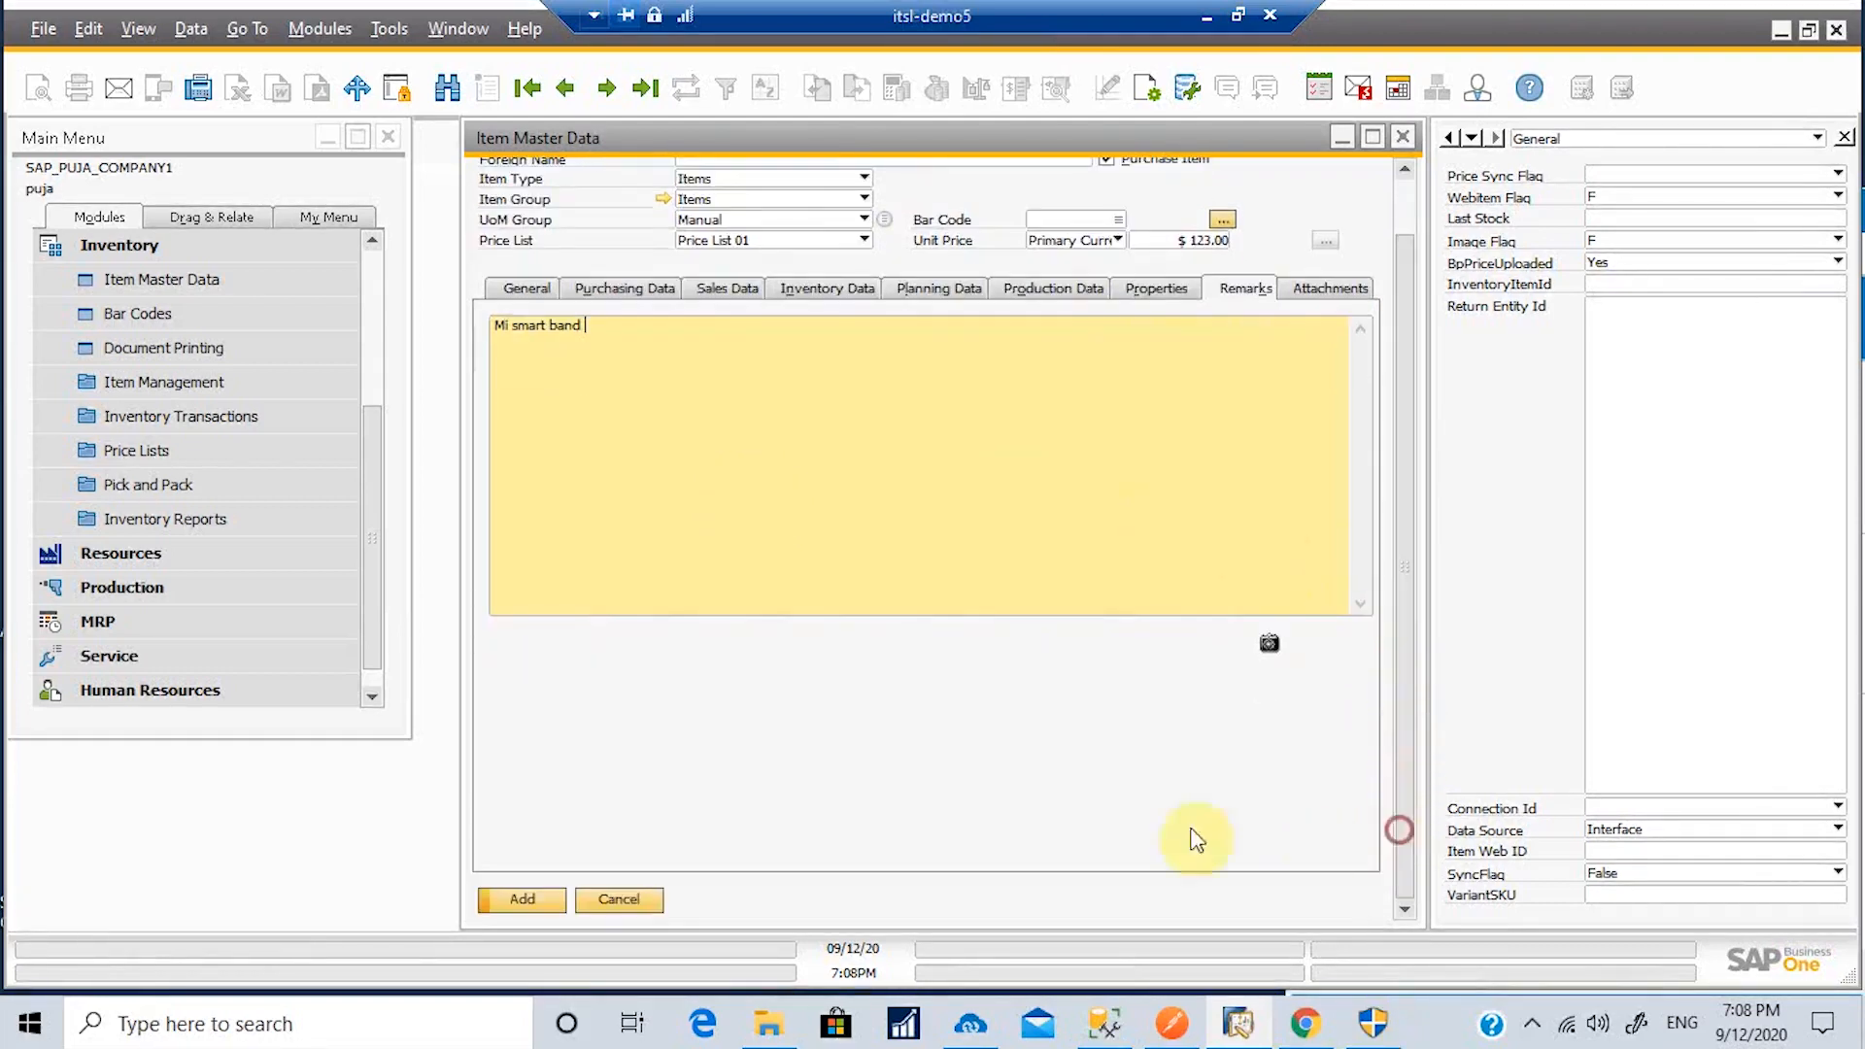
Step: Save item mi3 and run the SAP-to-Commerce ADD PRODUCT sync manually in APPSeCONNECT
click(529, 897)
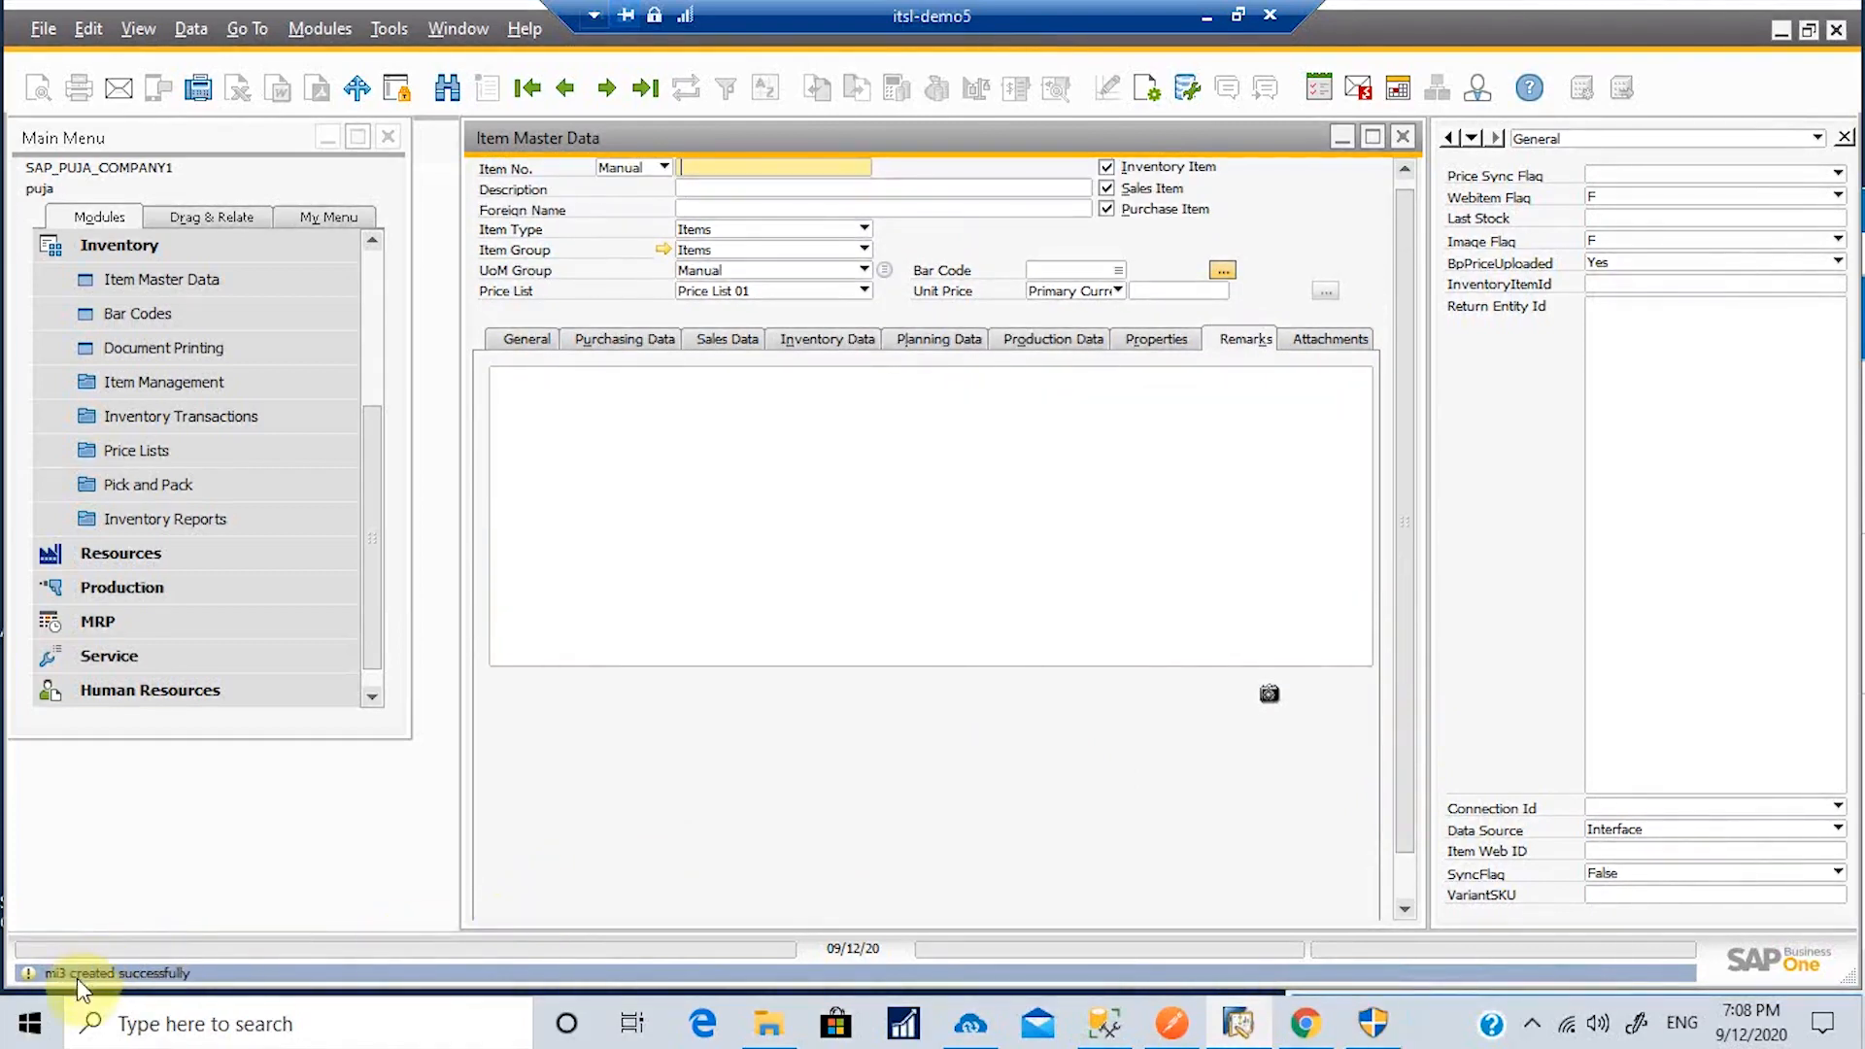
click(969, 1032)
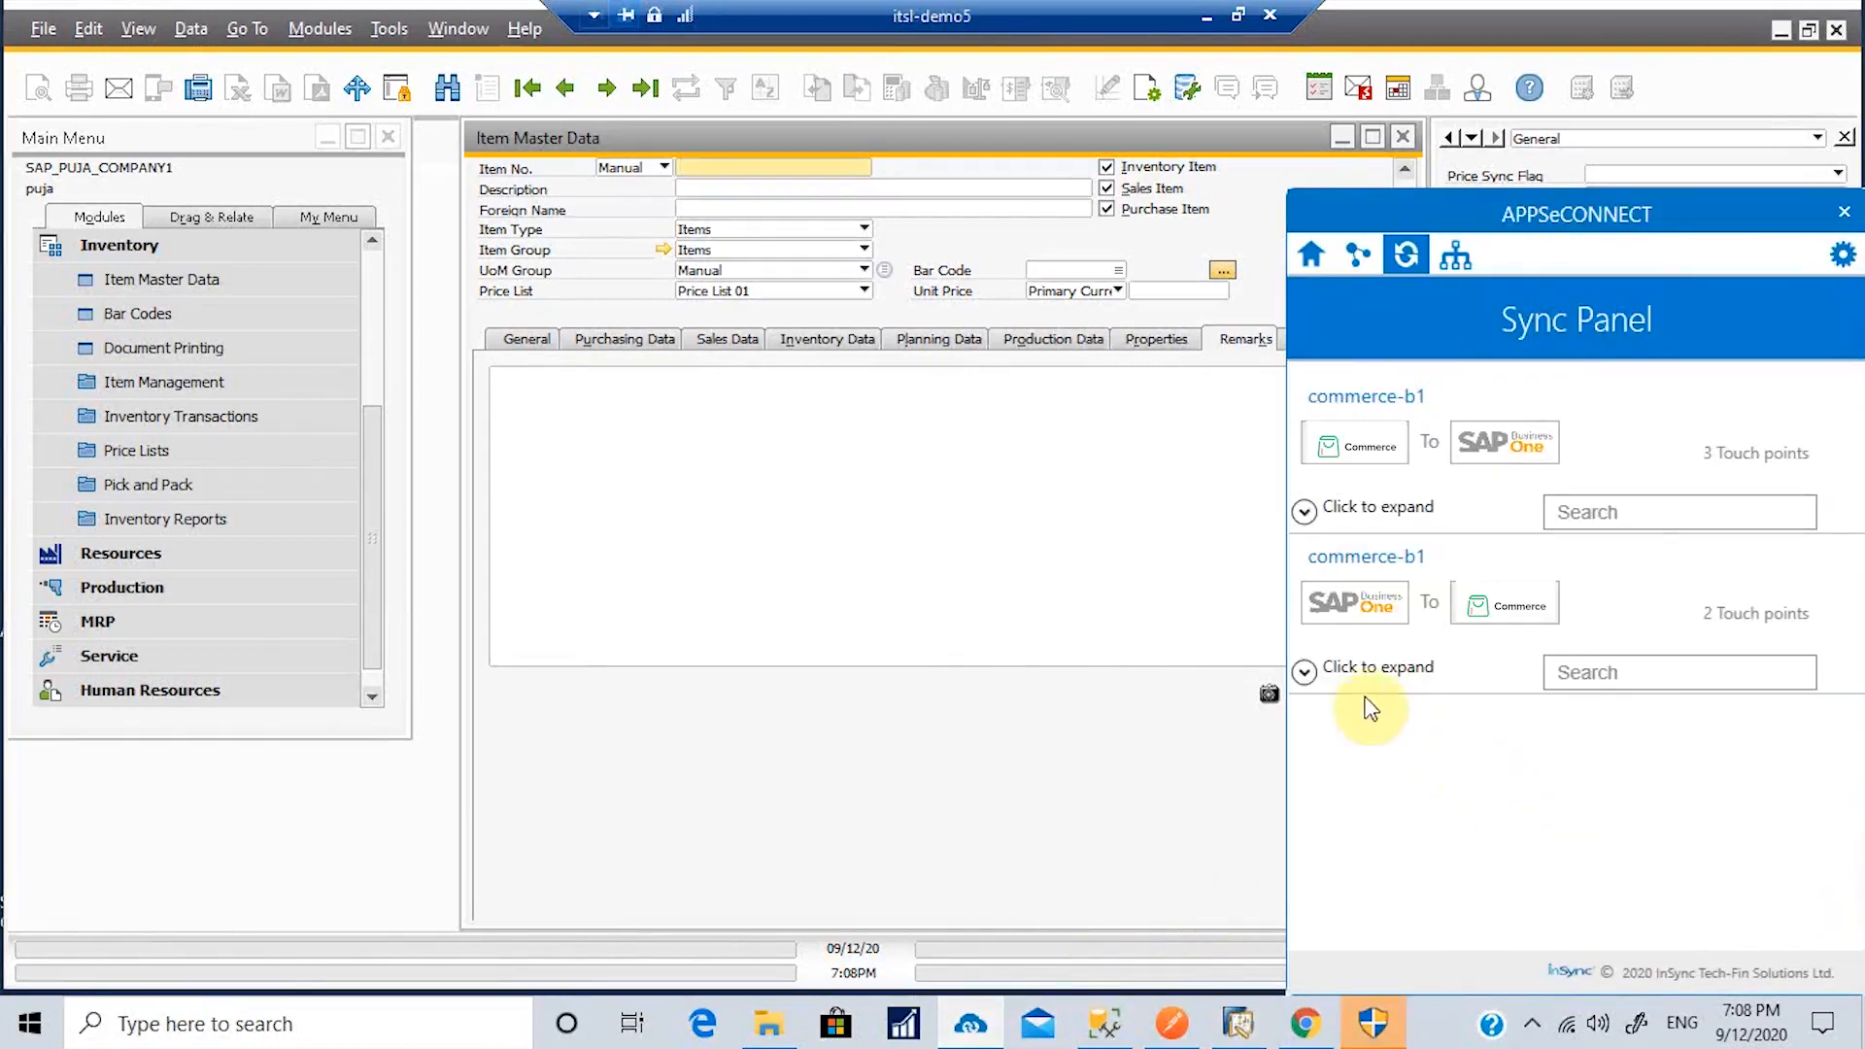
click(1306, 680)
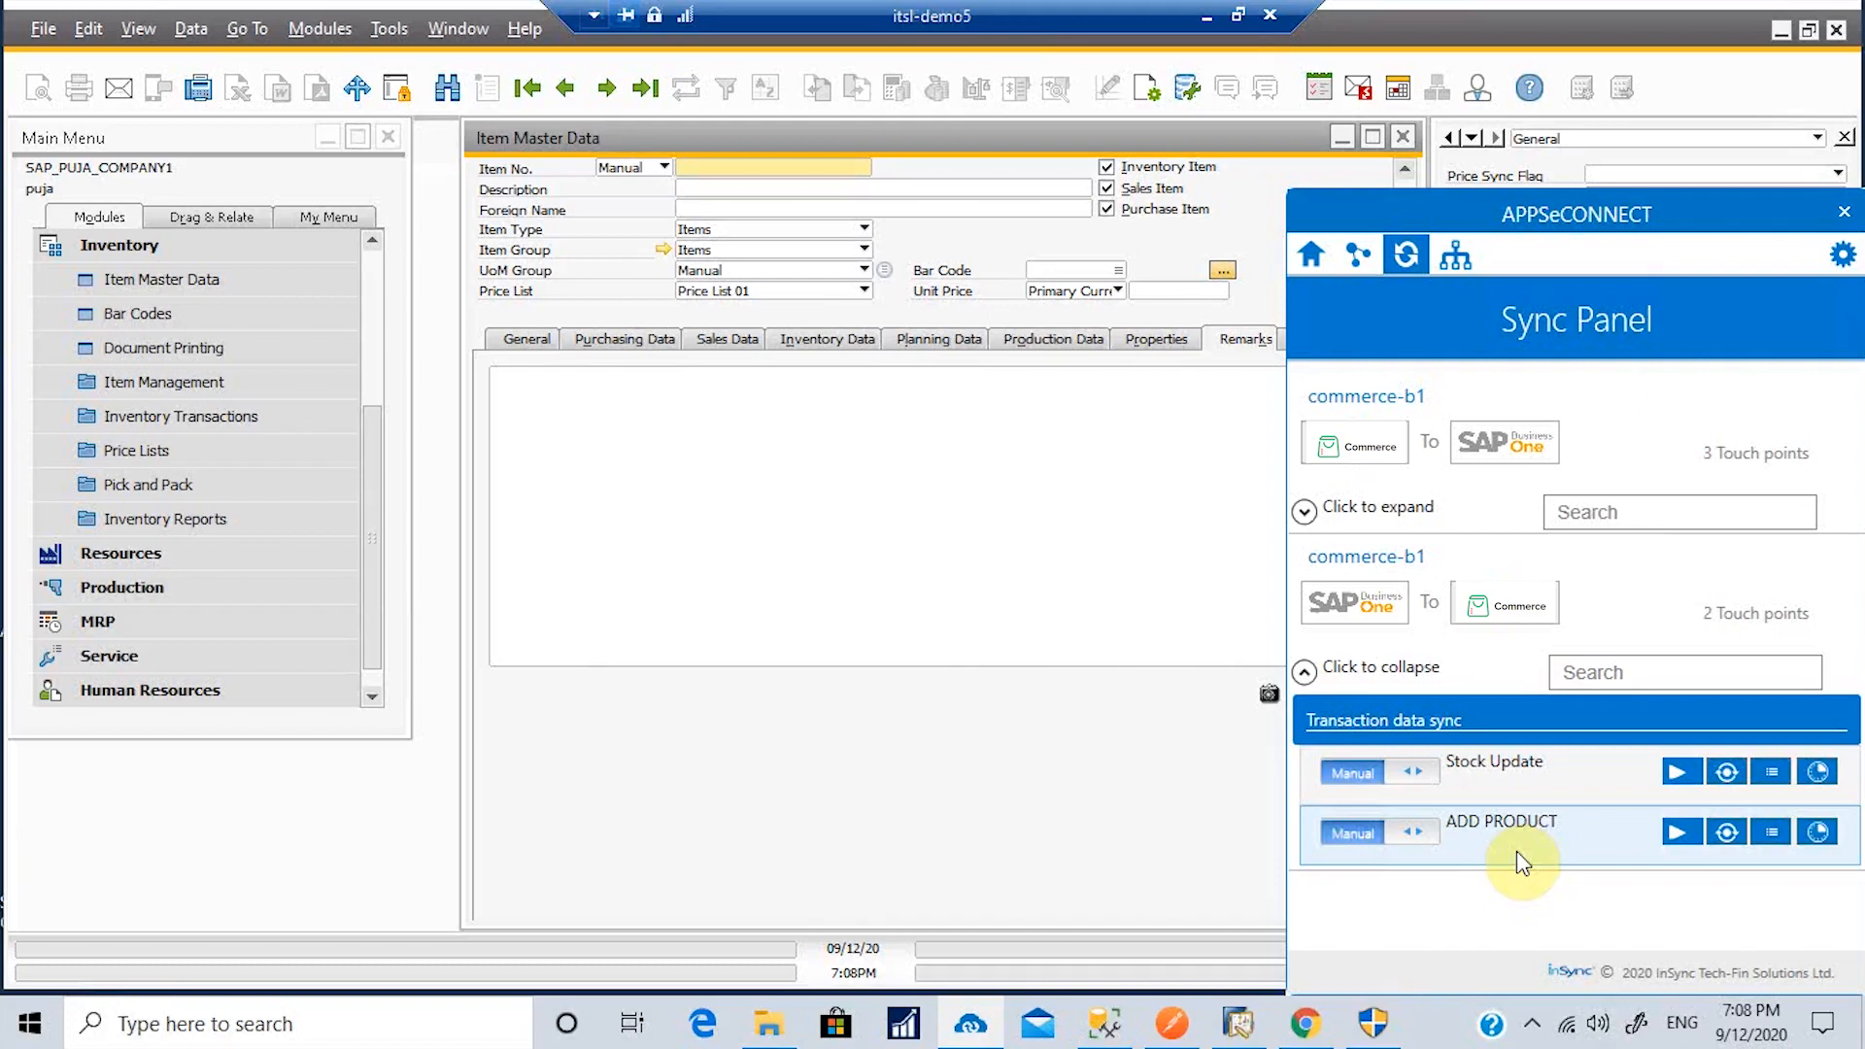
click(1355, 837)
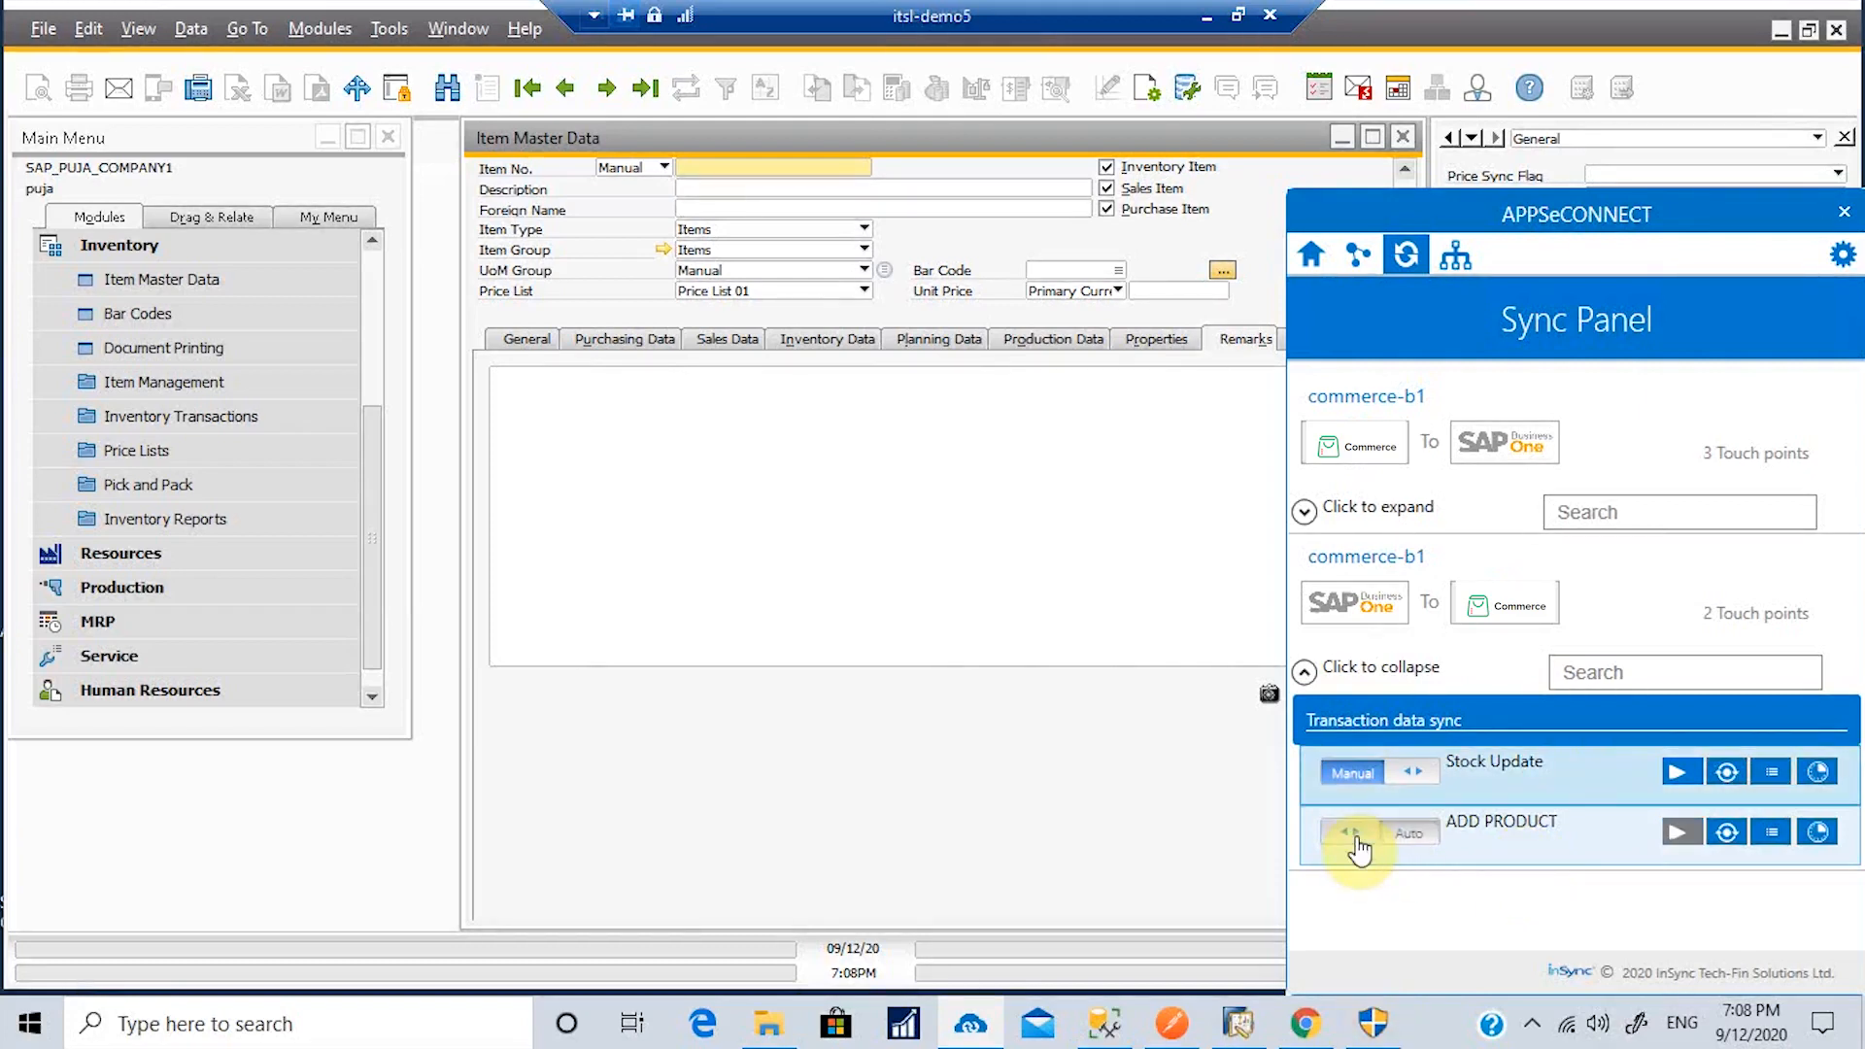
click(1409, 851)
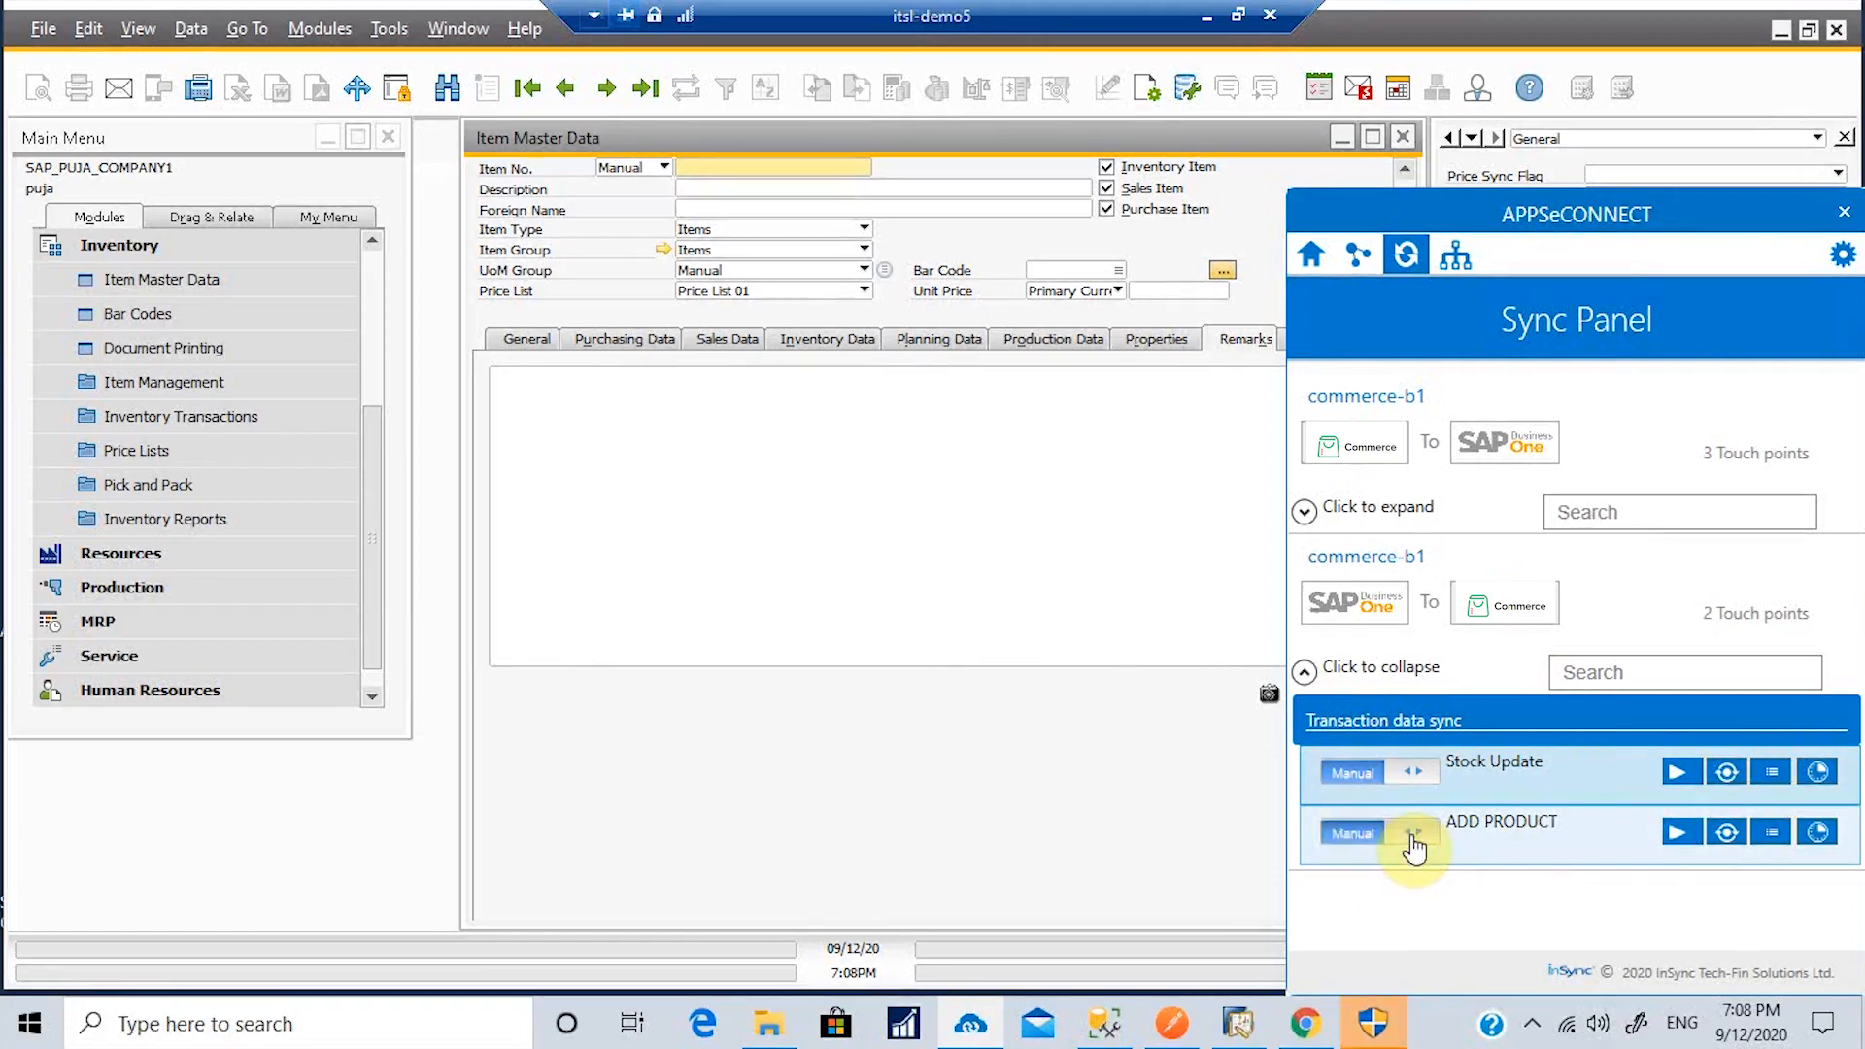
click(1674, 841)
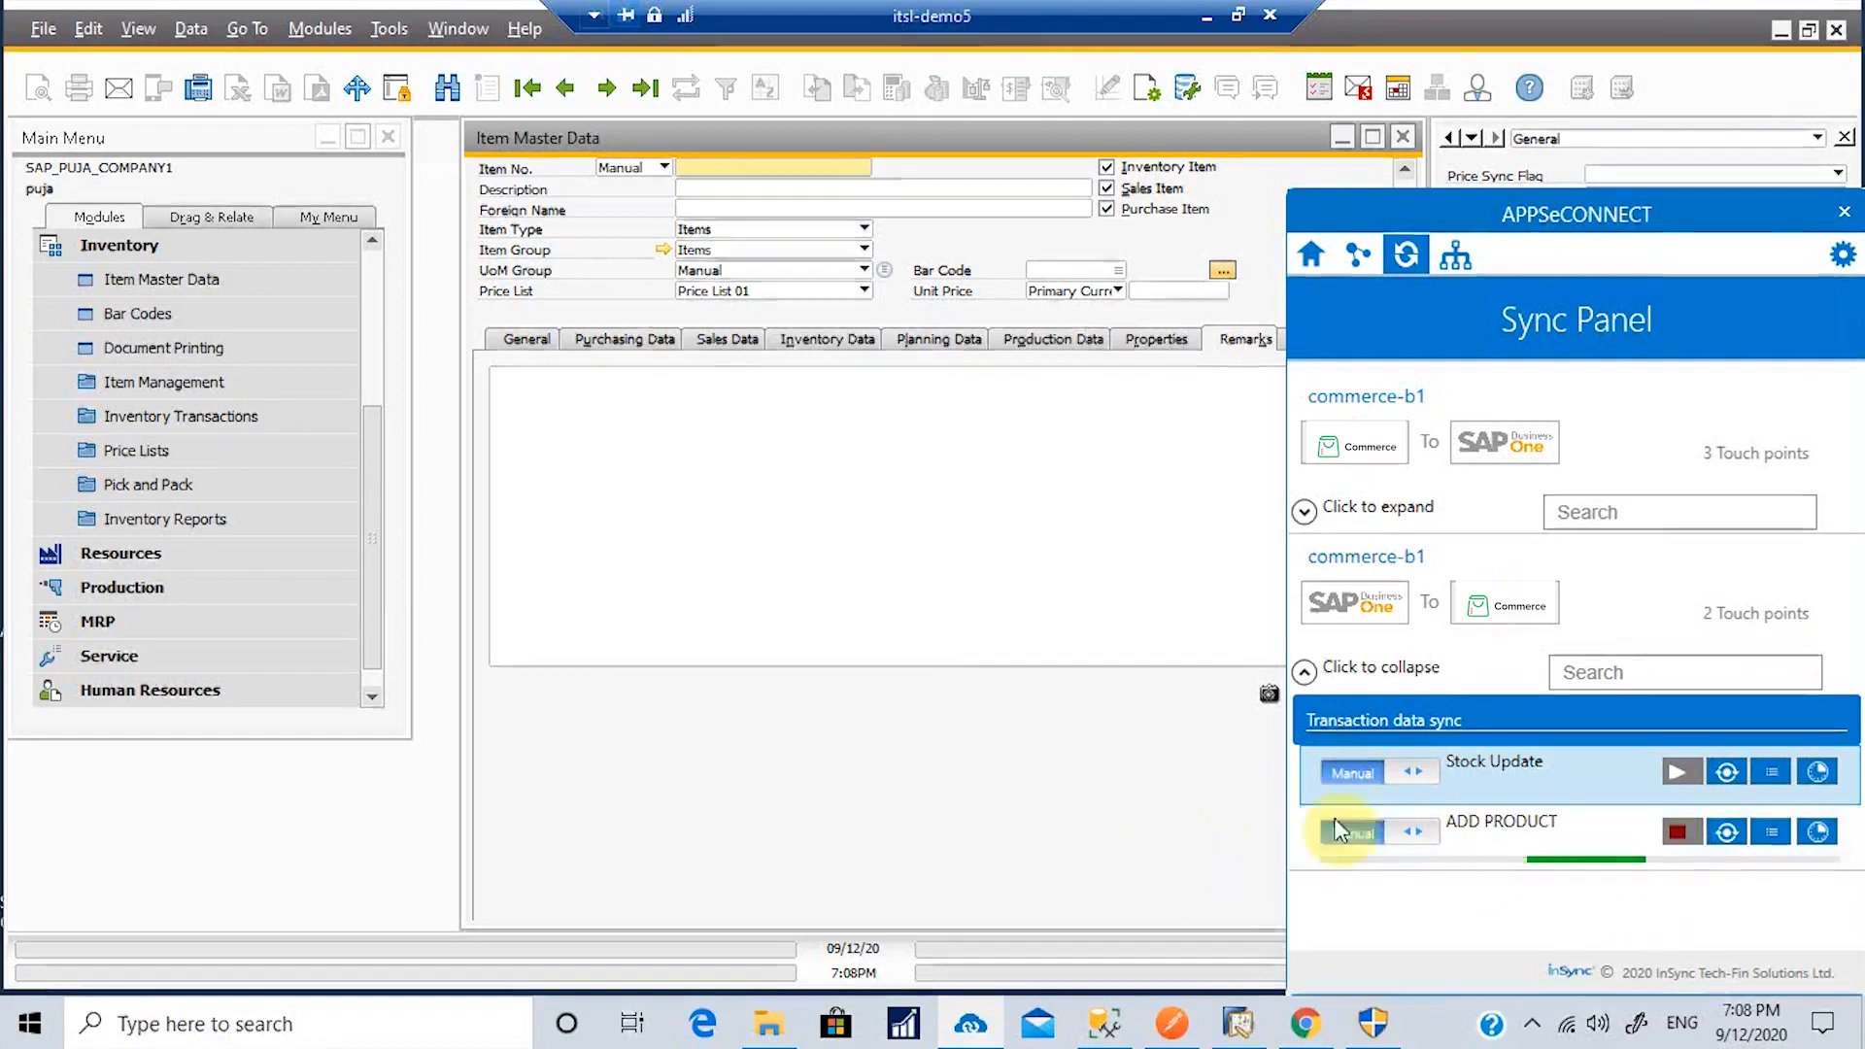
click(1022, 837)
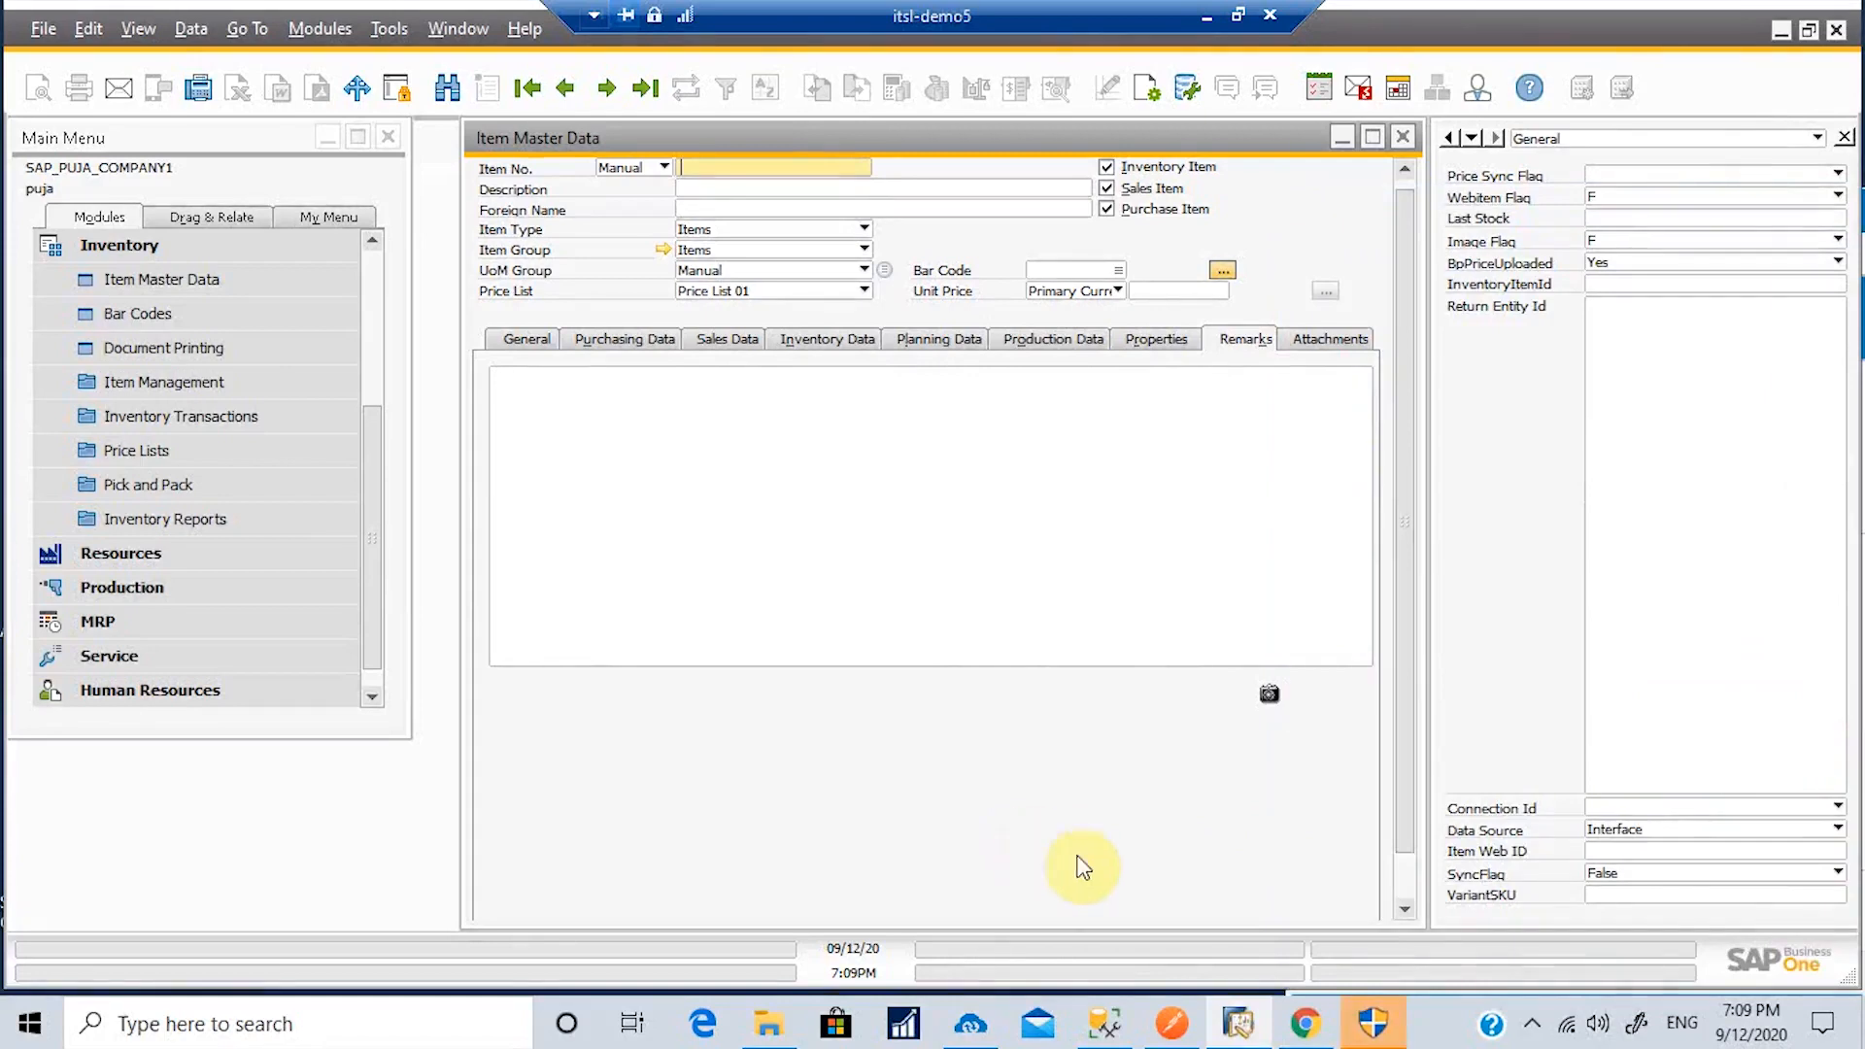
Step: Reload the Zoho Commerce products page so Mi band 3 appears at the top
click(1305, 1026)
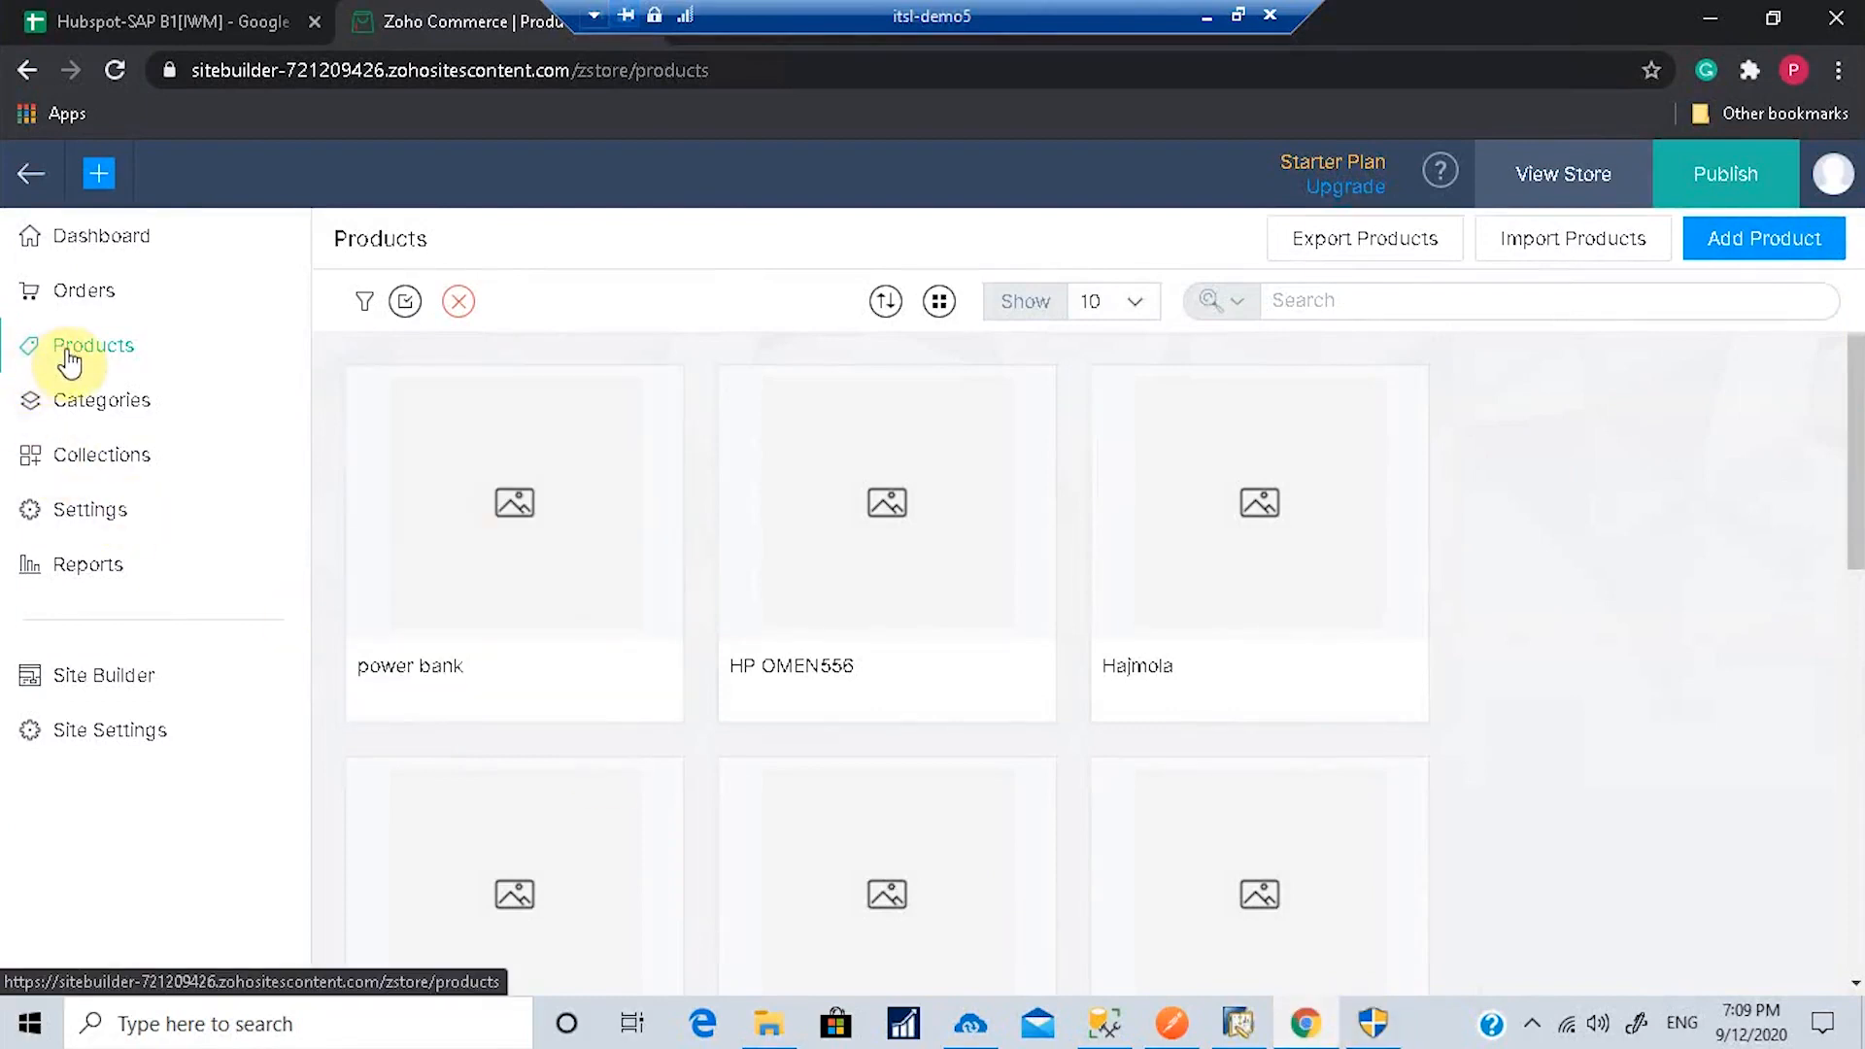
click(118, 72)
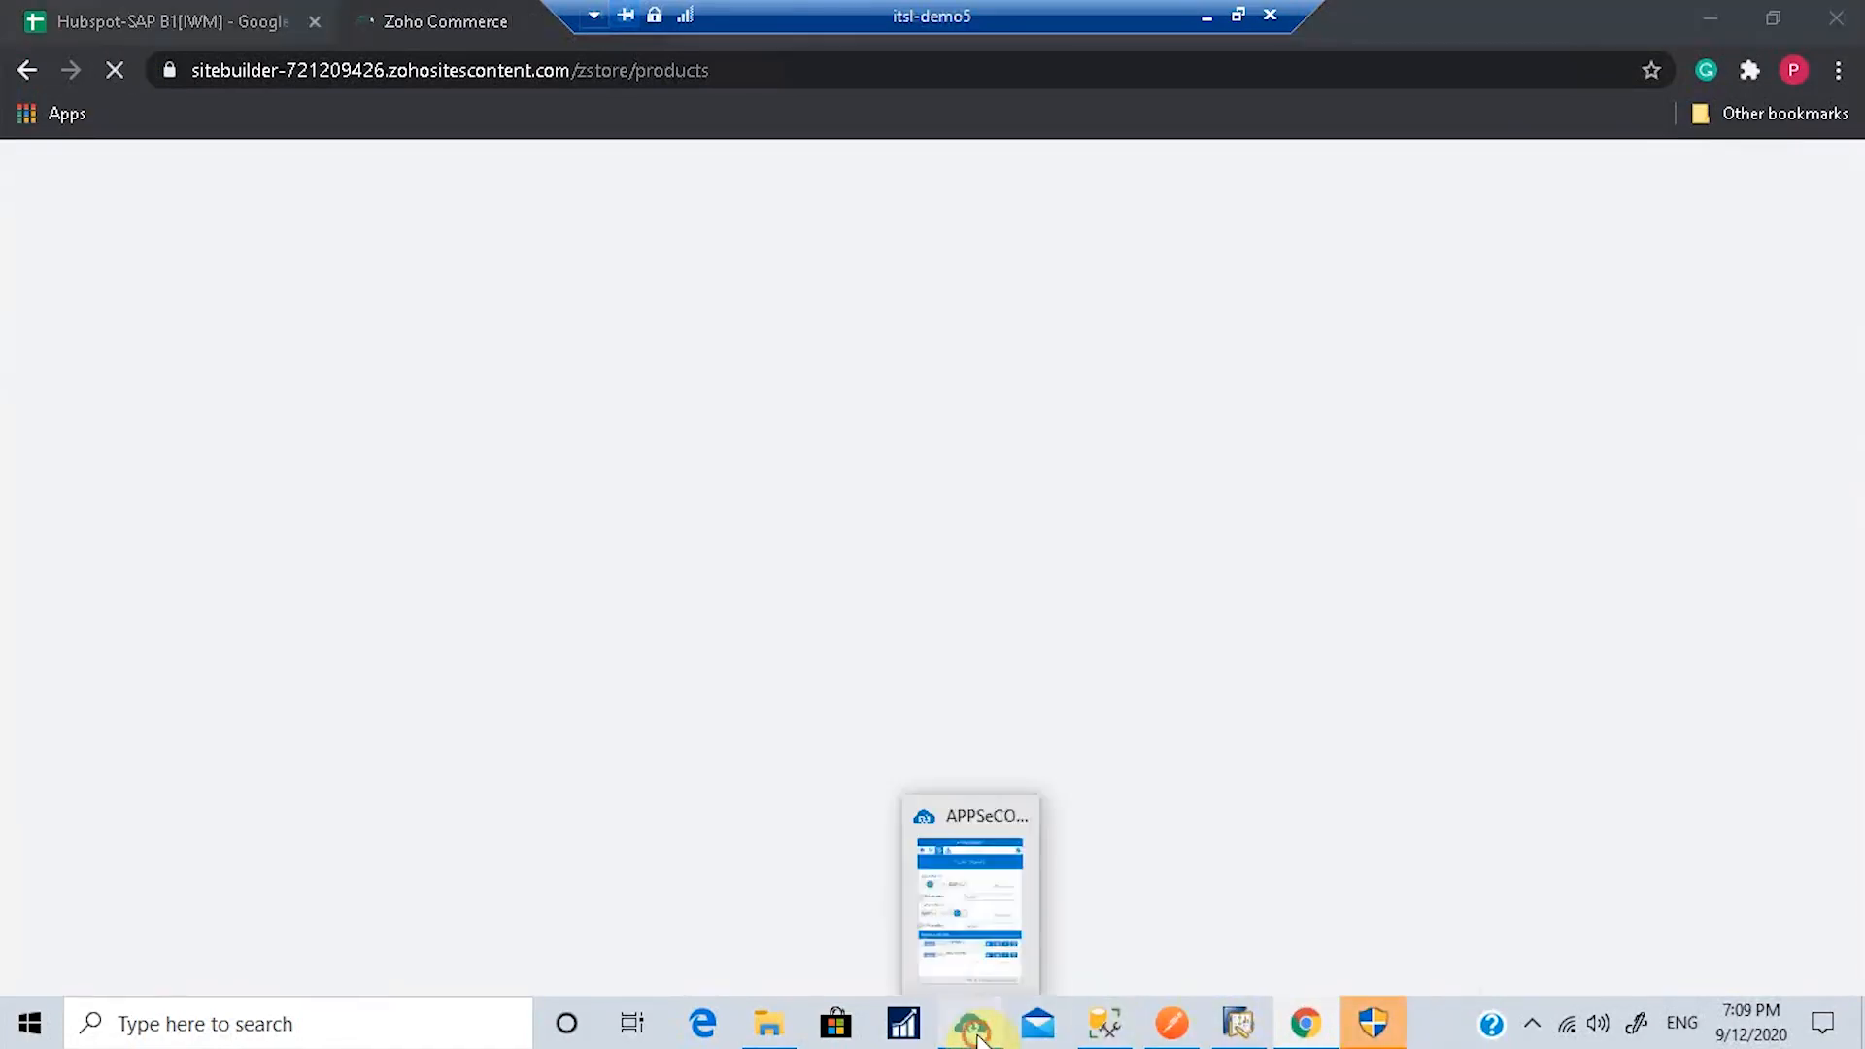
click(971, 1024)
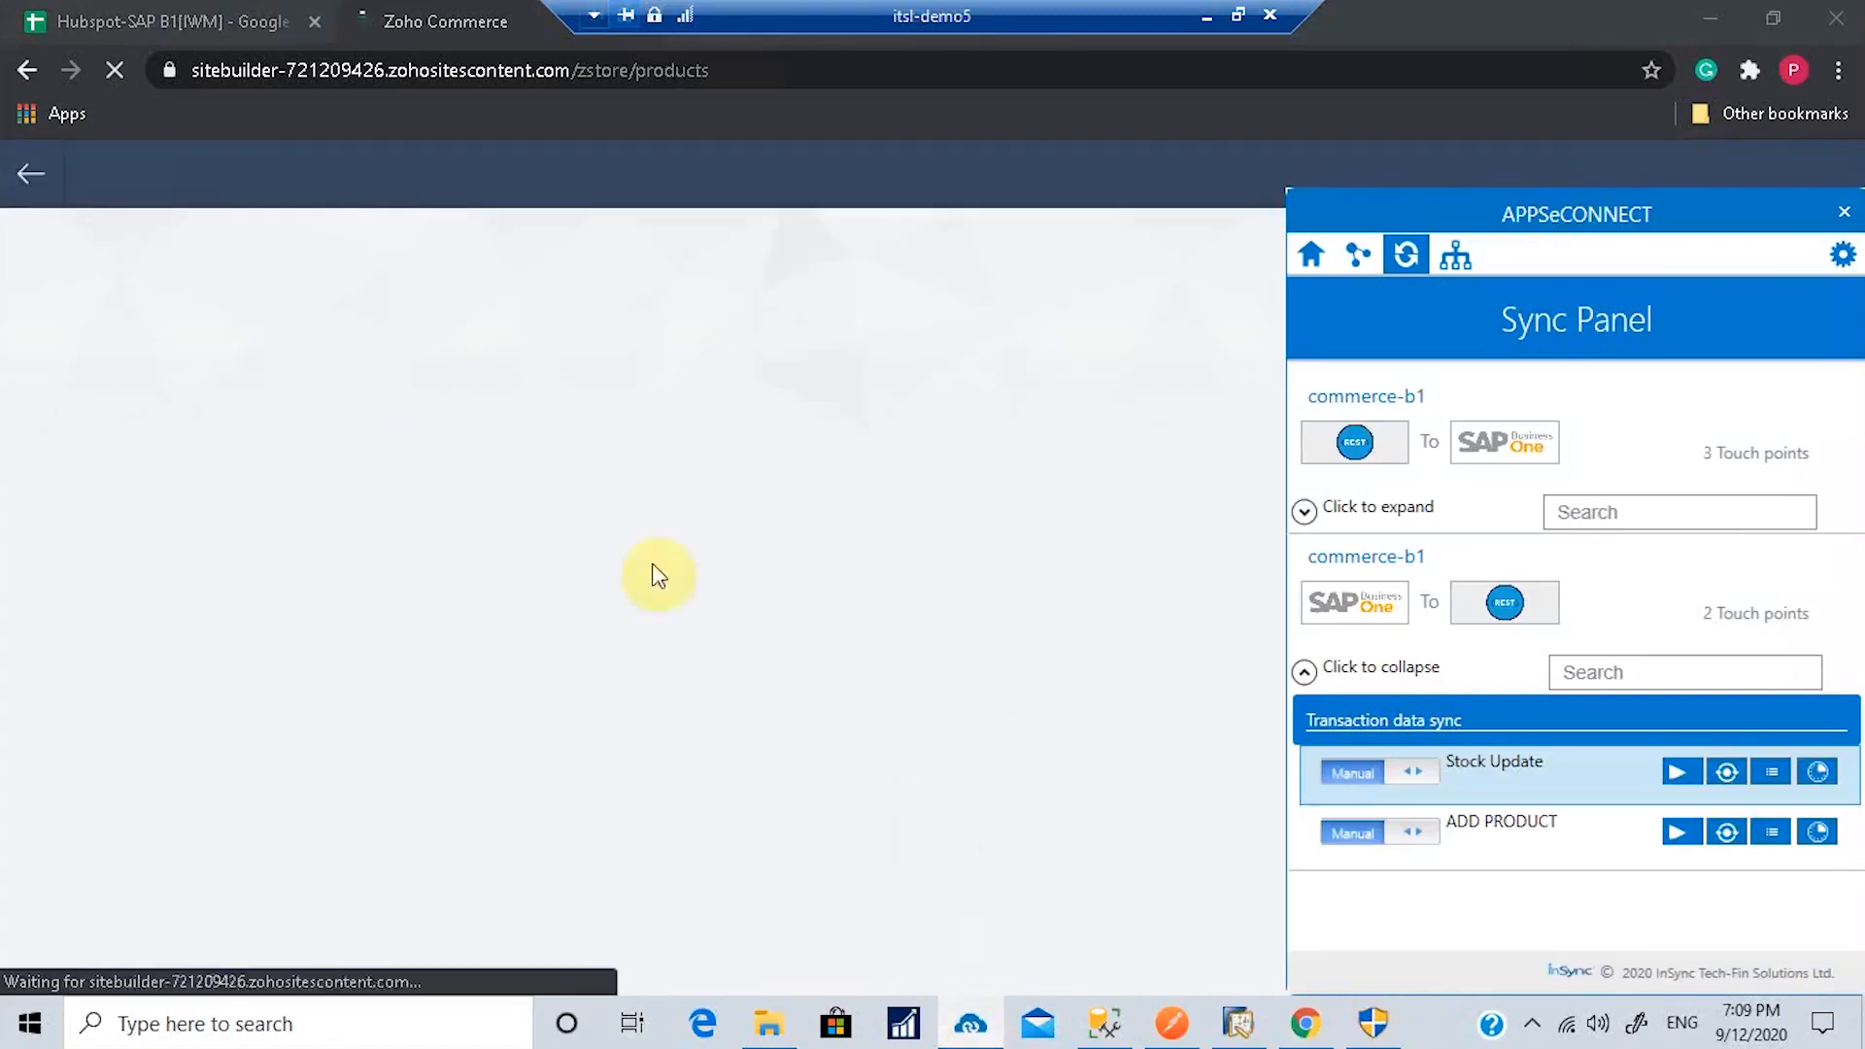
click(331, 404)
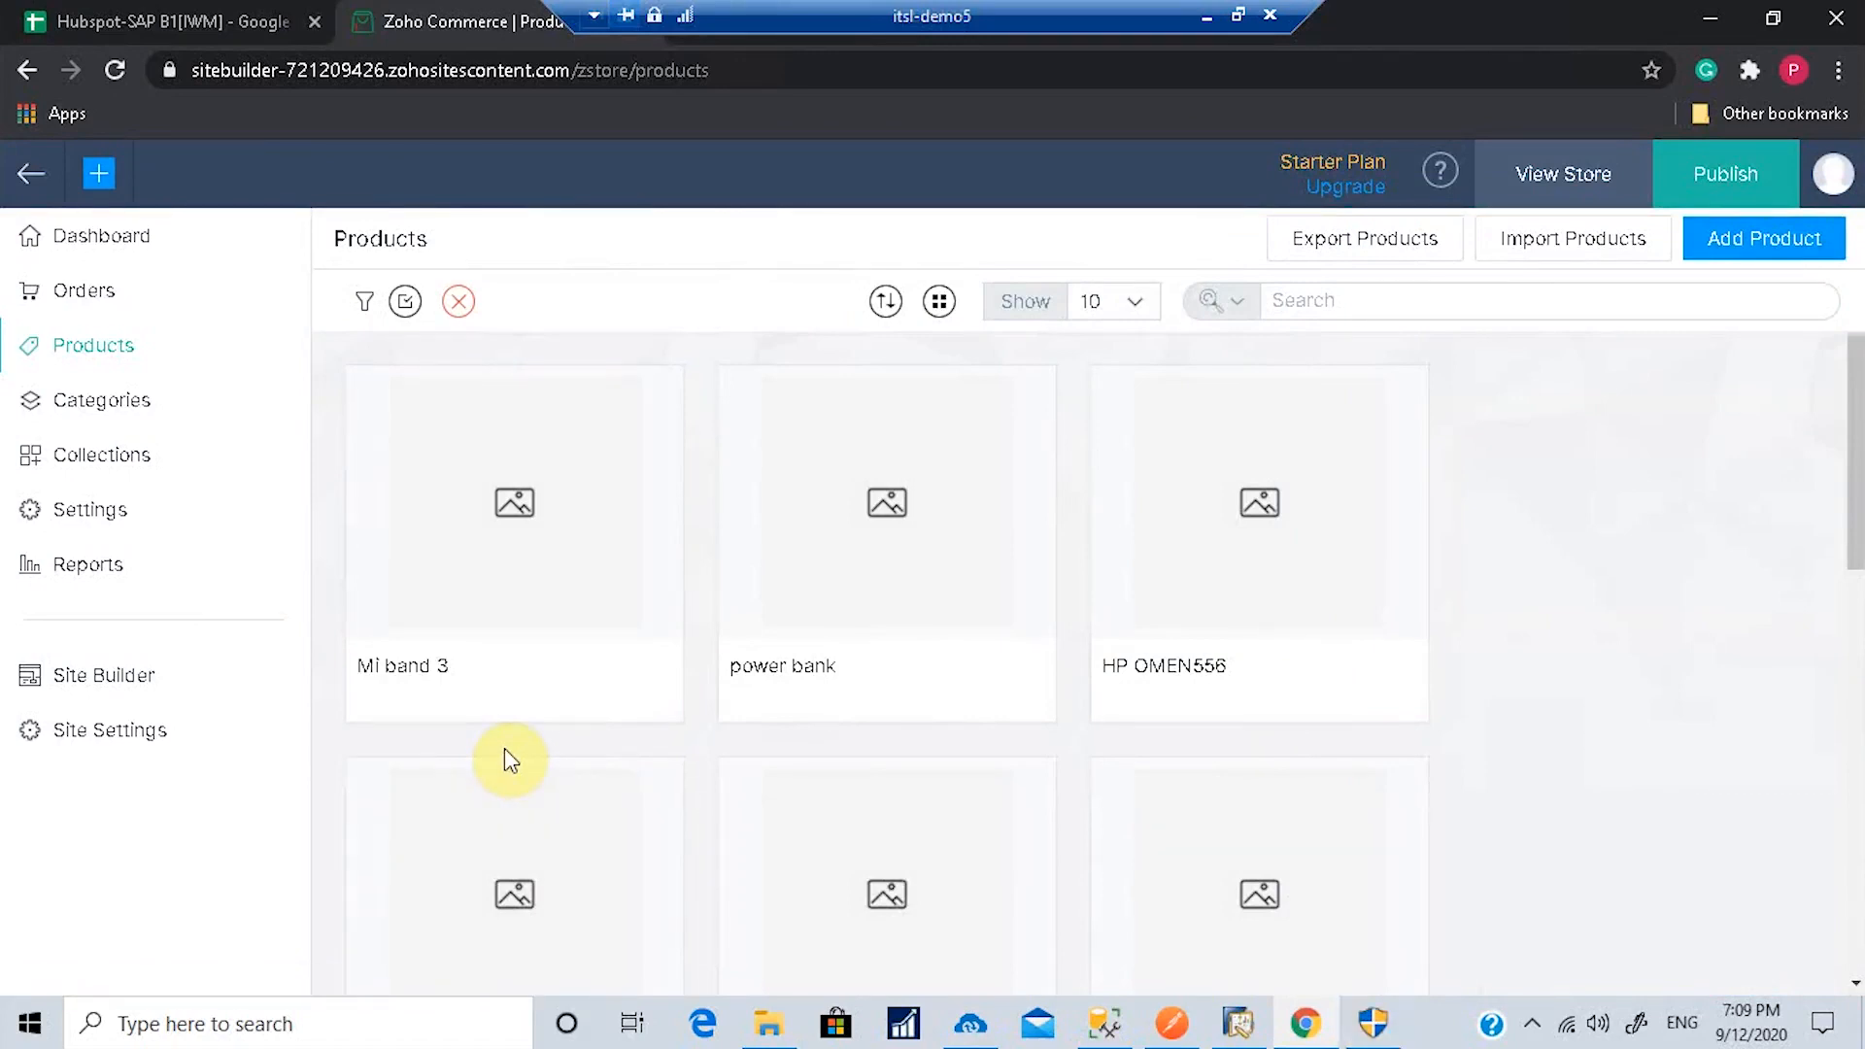
click(971, 1023)
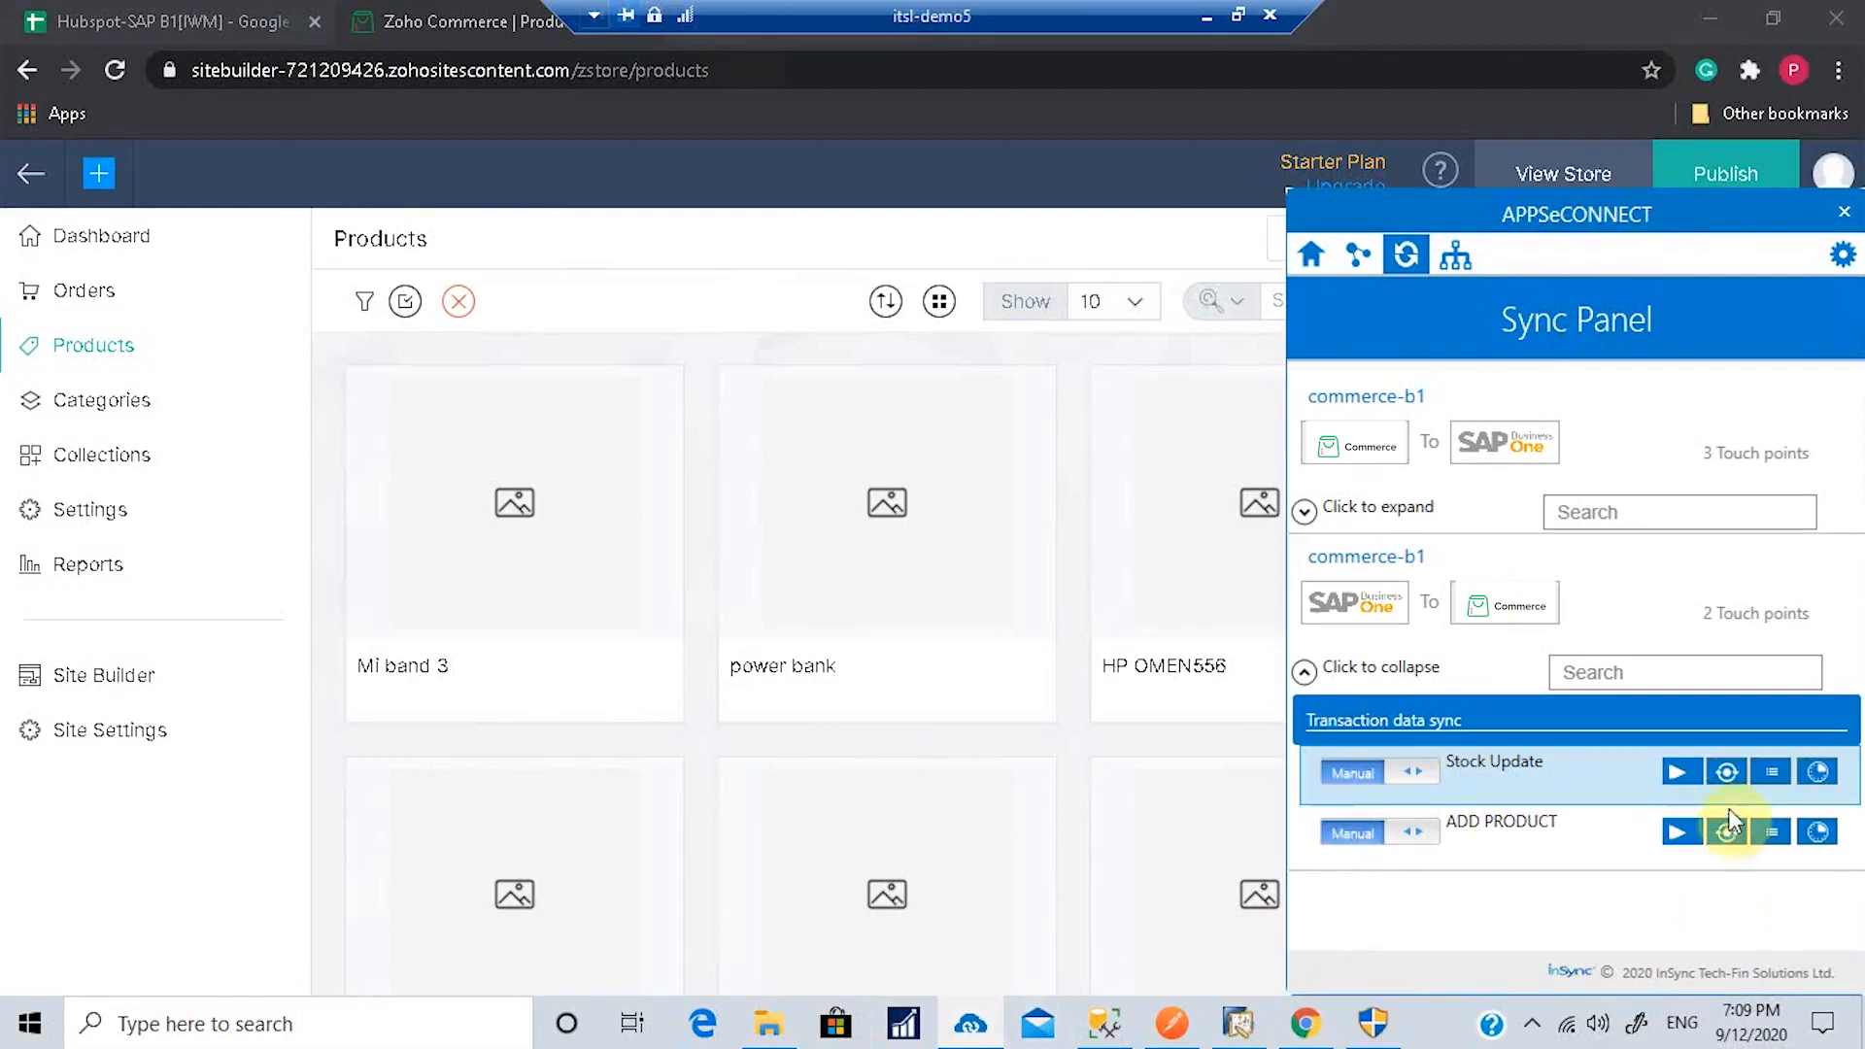
Step: Check the ADD PRODUCT sync transactions and logs for mi3, widening the TimeStamp column, then close them
click(1727, 831)
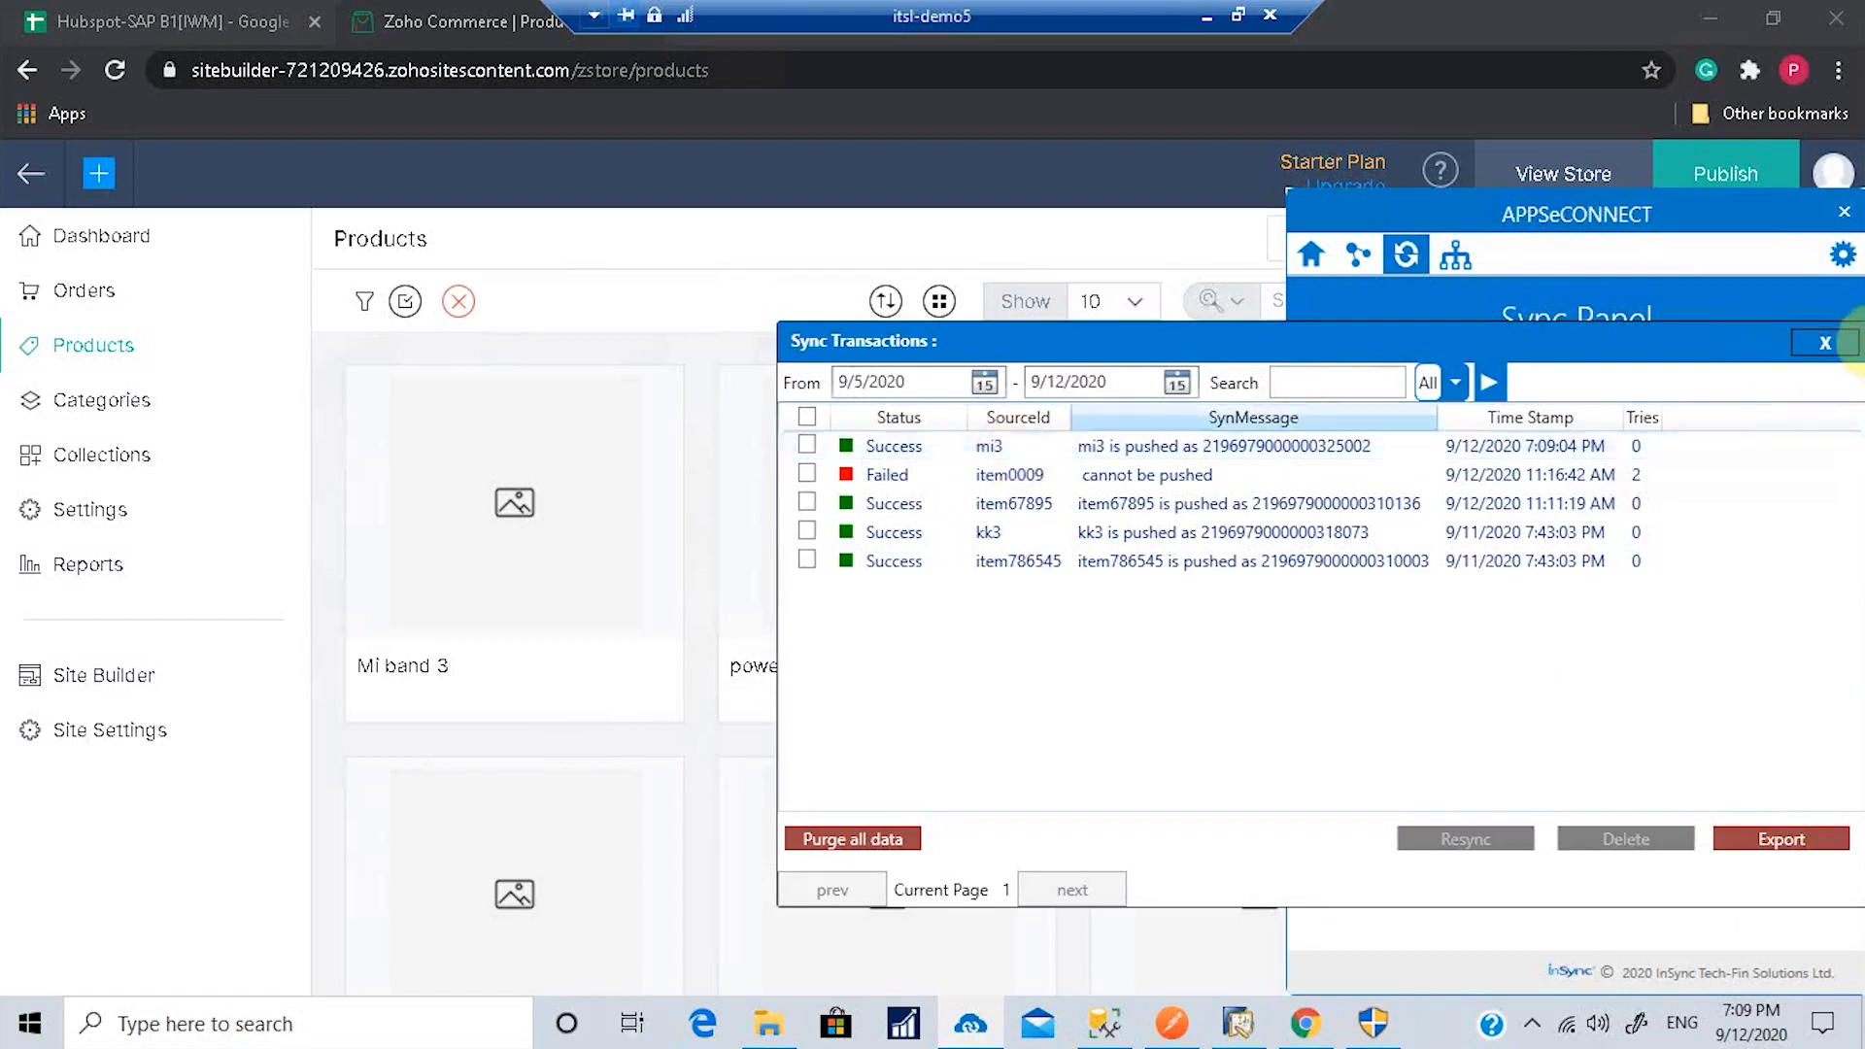
click(1819, 344)
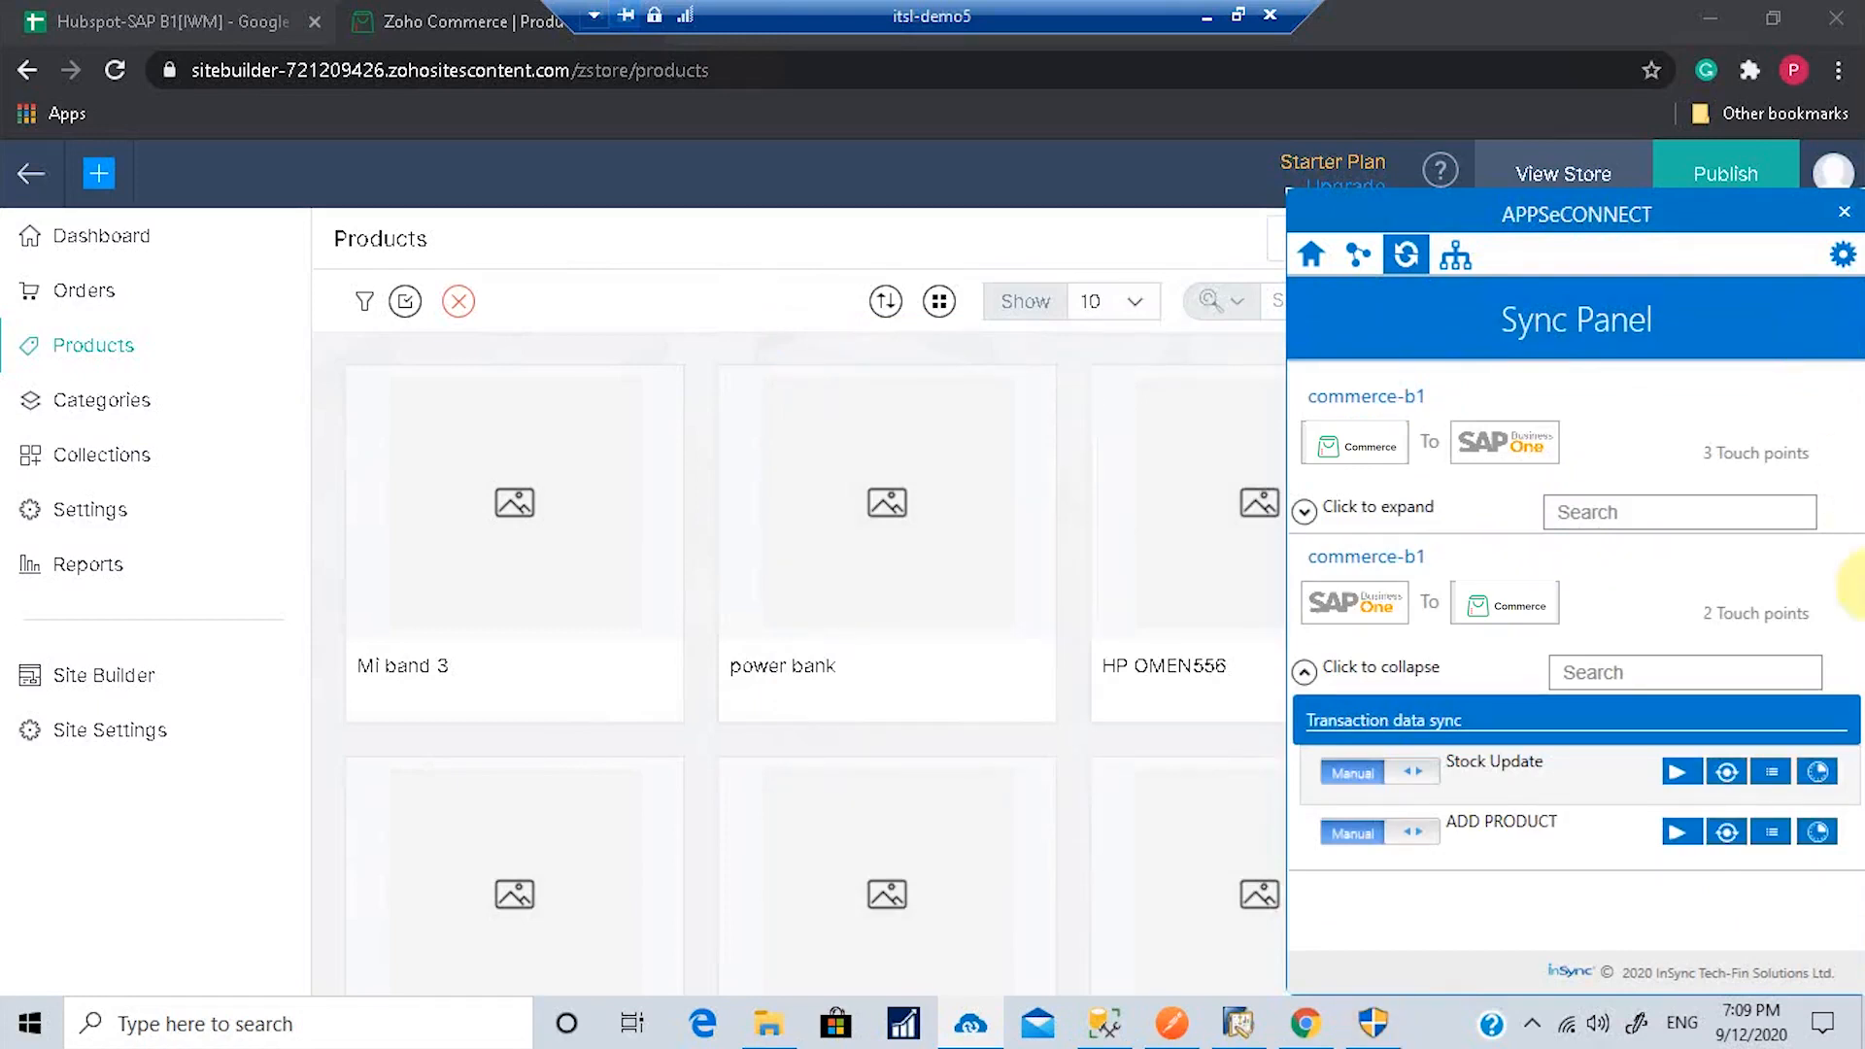
click(1774, 832)
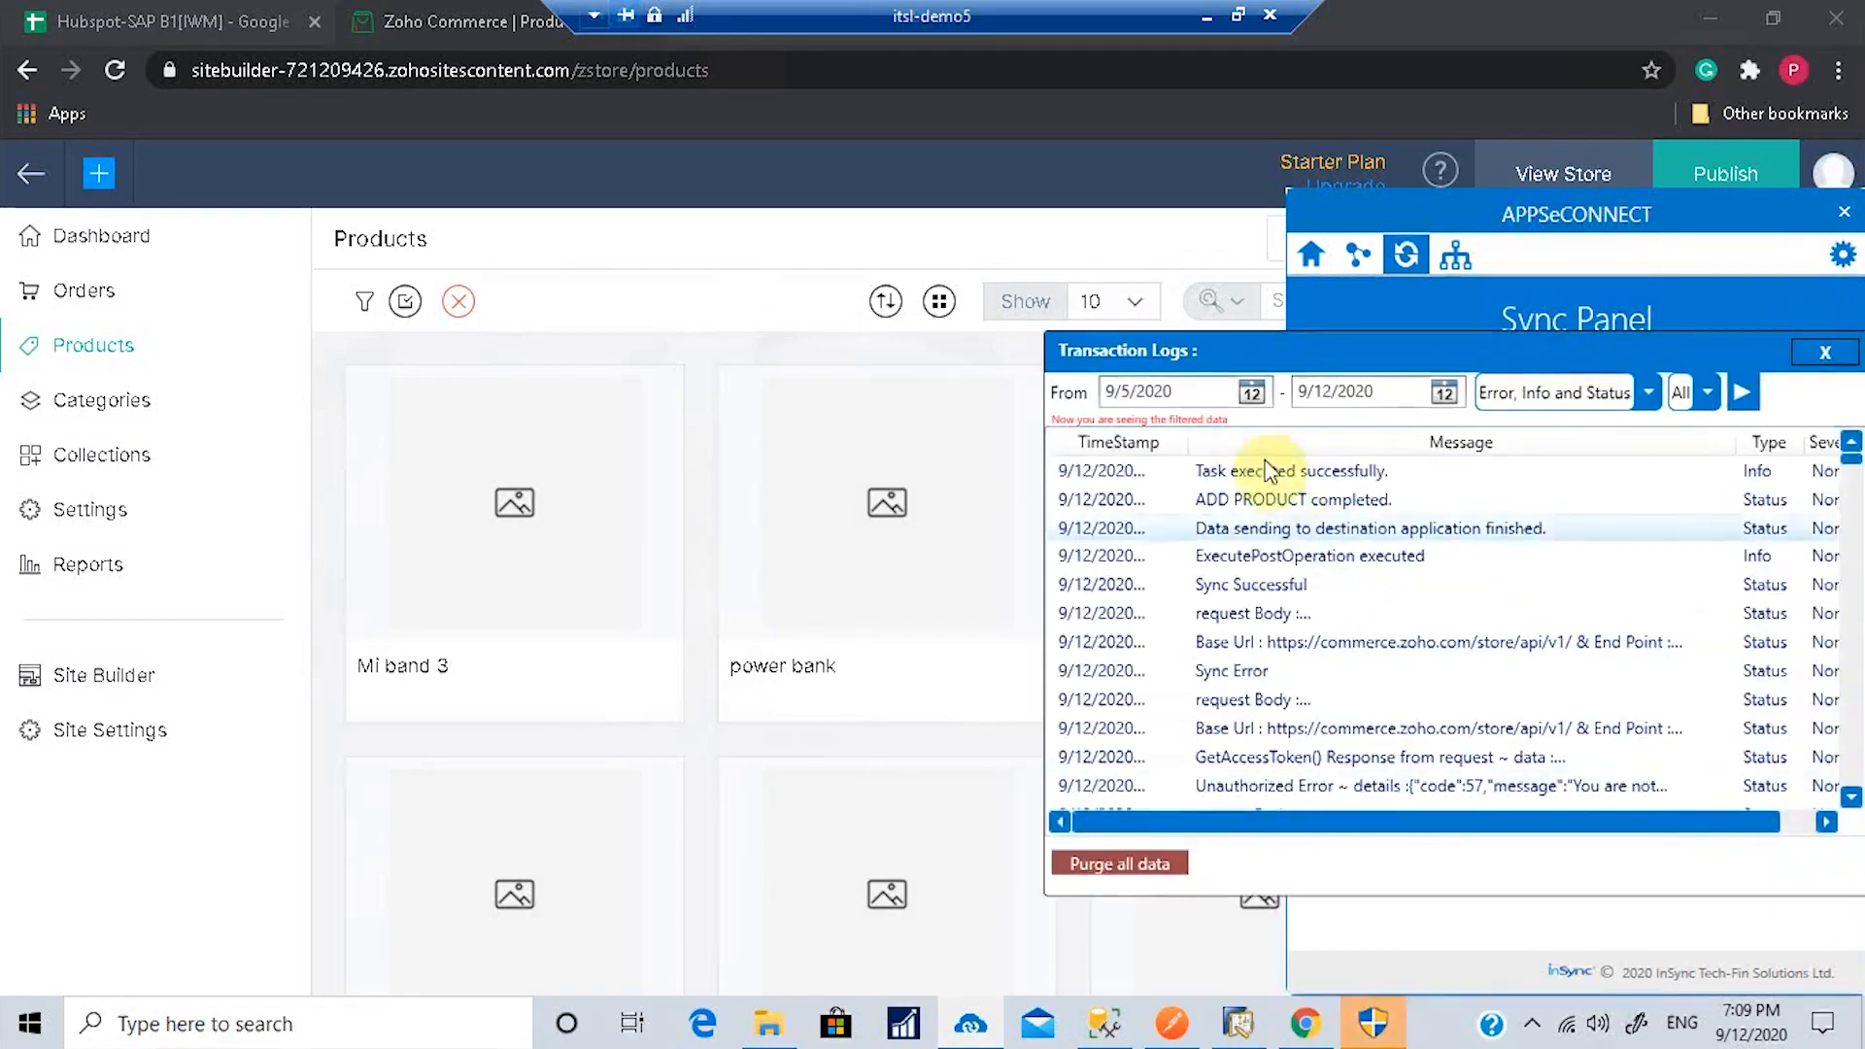
drag(1186, 442, 1319, 444)
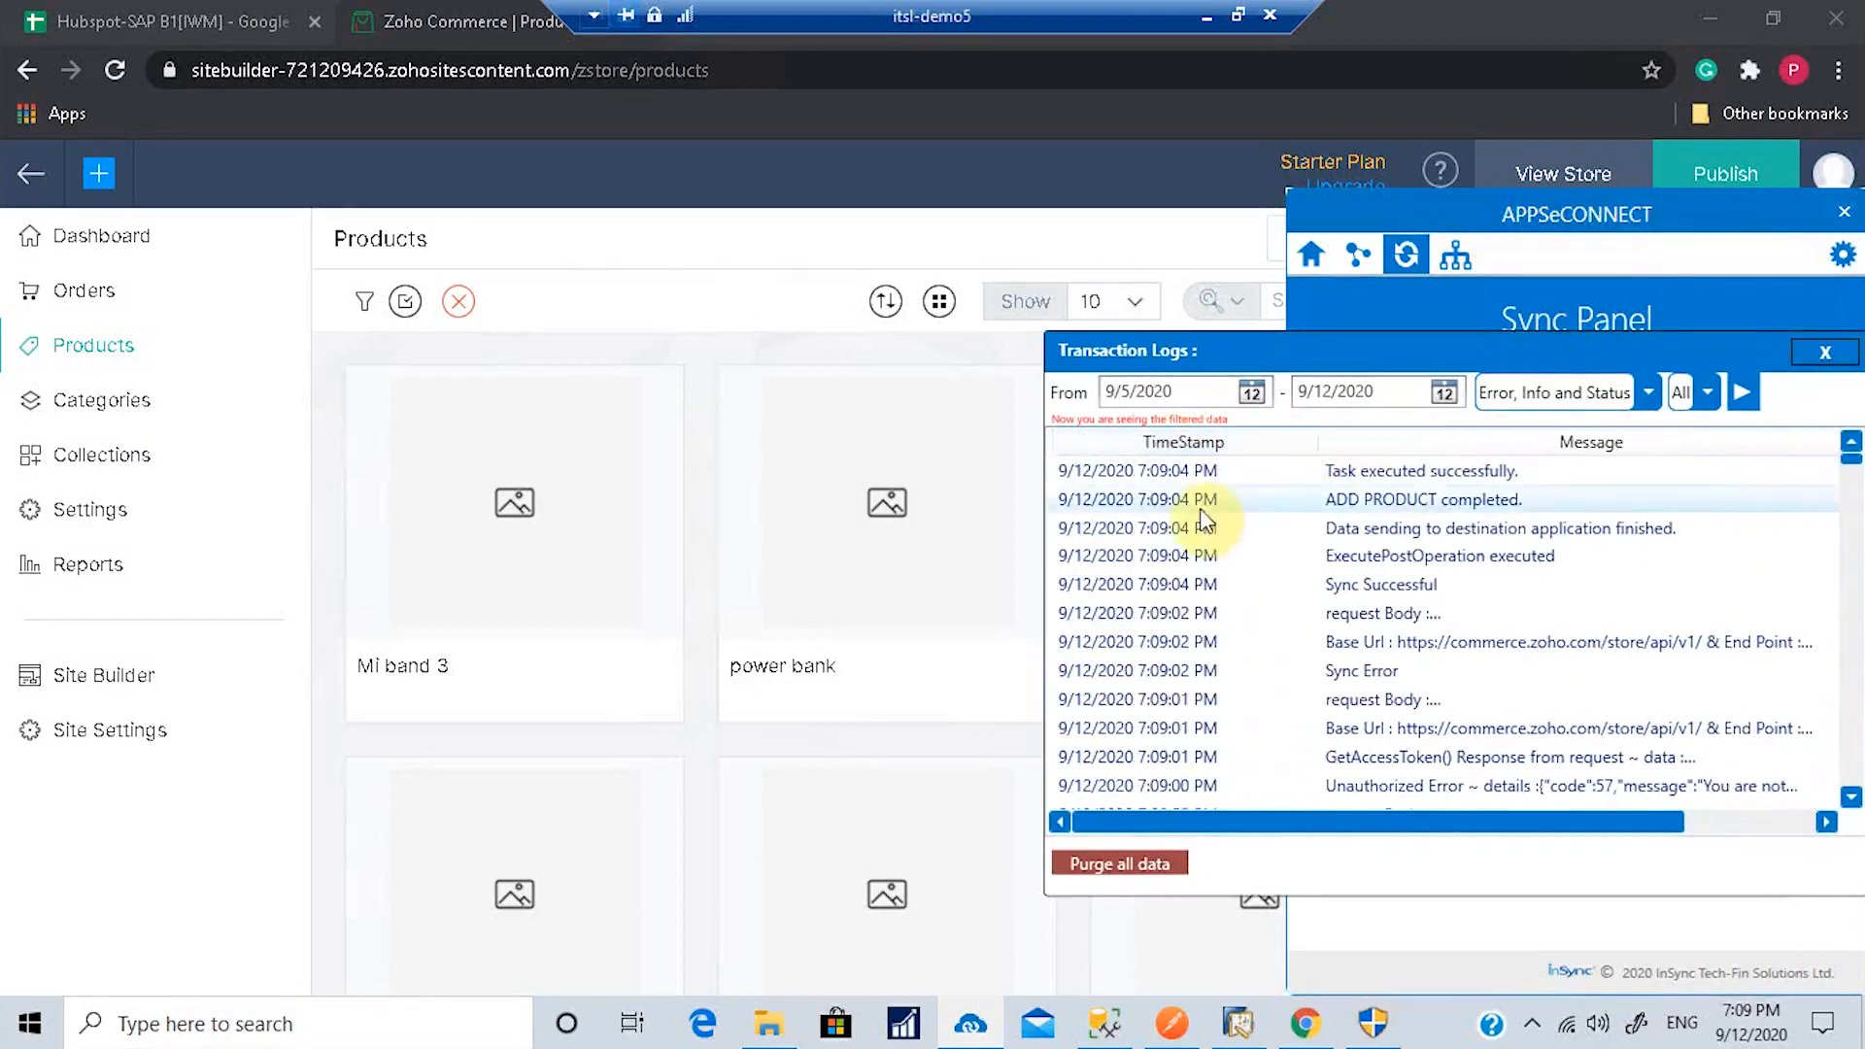
click(1826, 351)
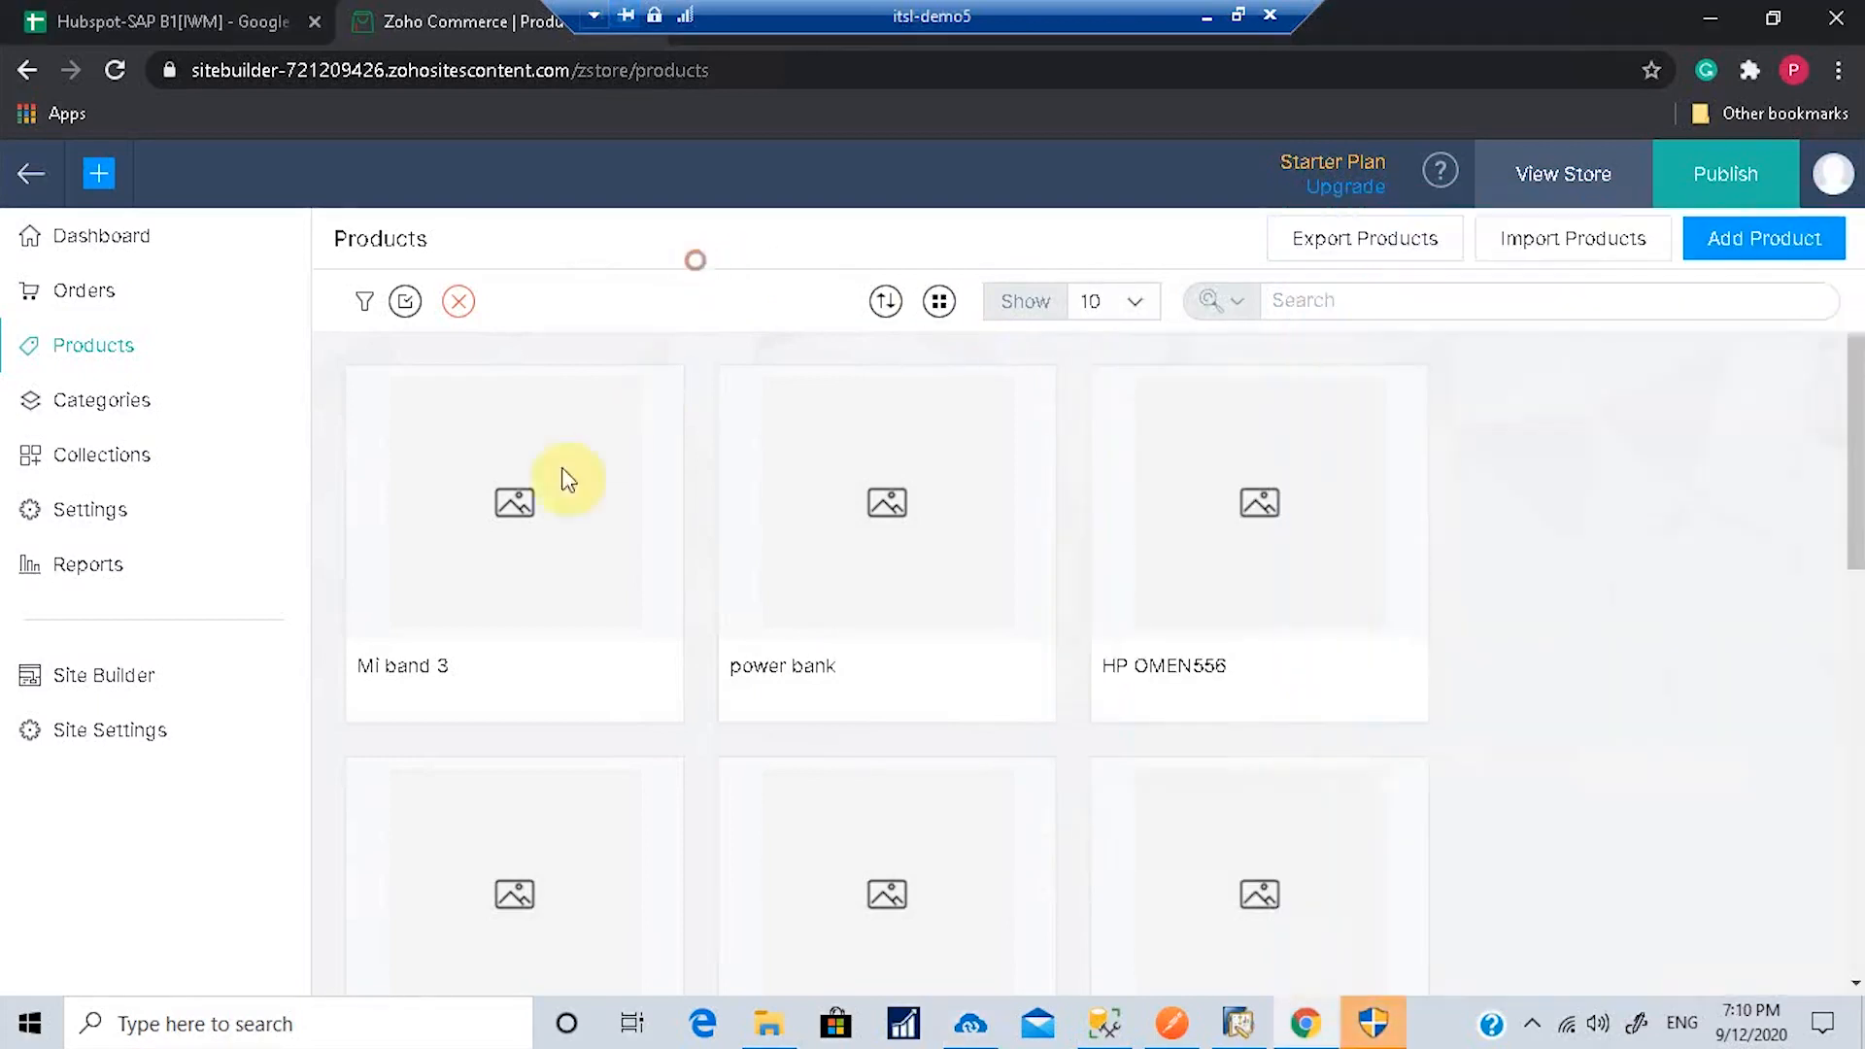
Step: Open the Mi band 3 product editor and review its details, including selling price 123 and SKU mi3
click(502, 620)
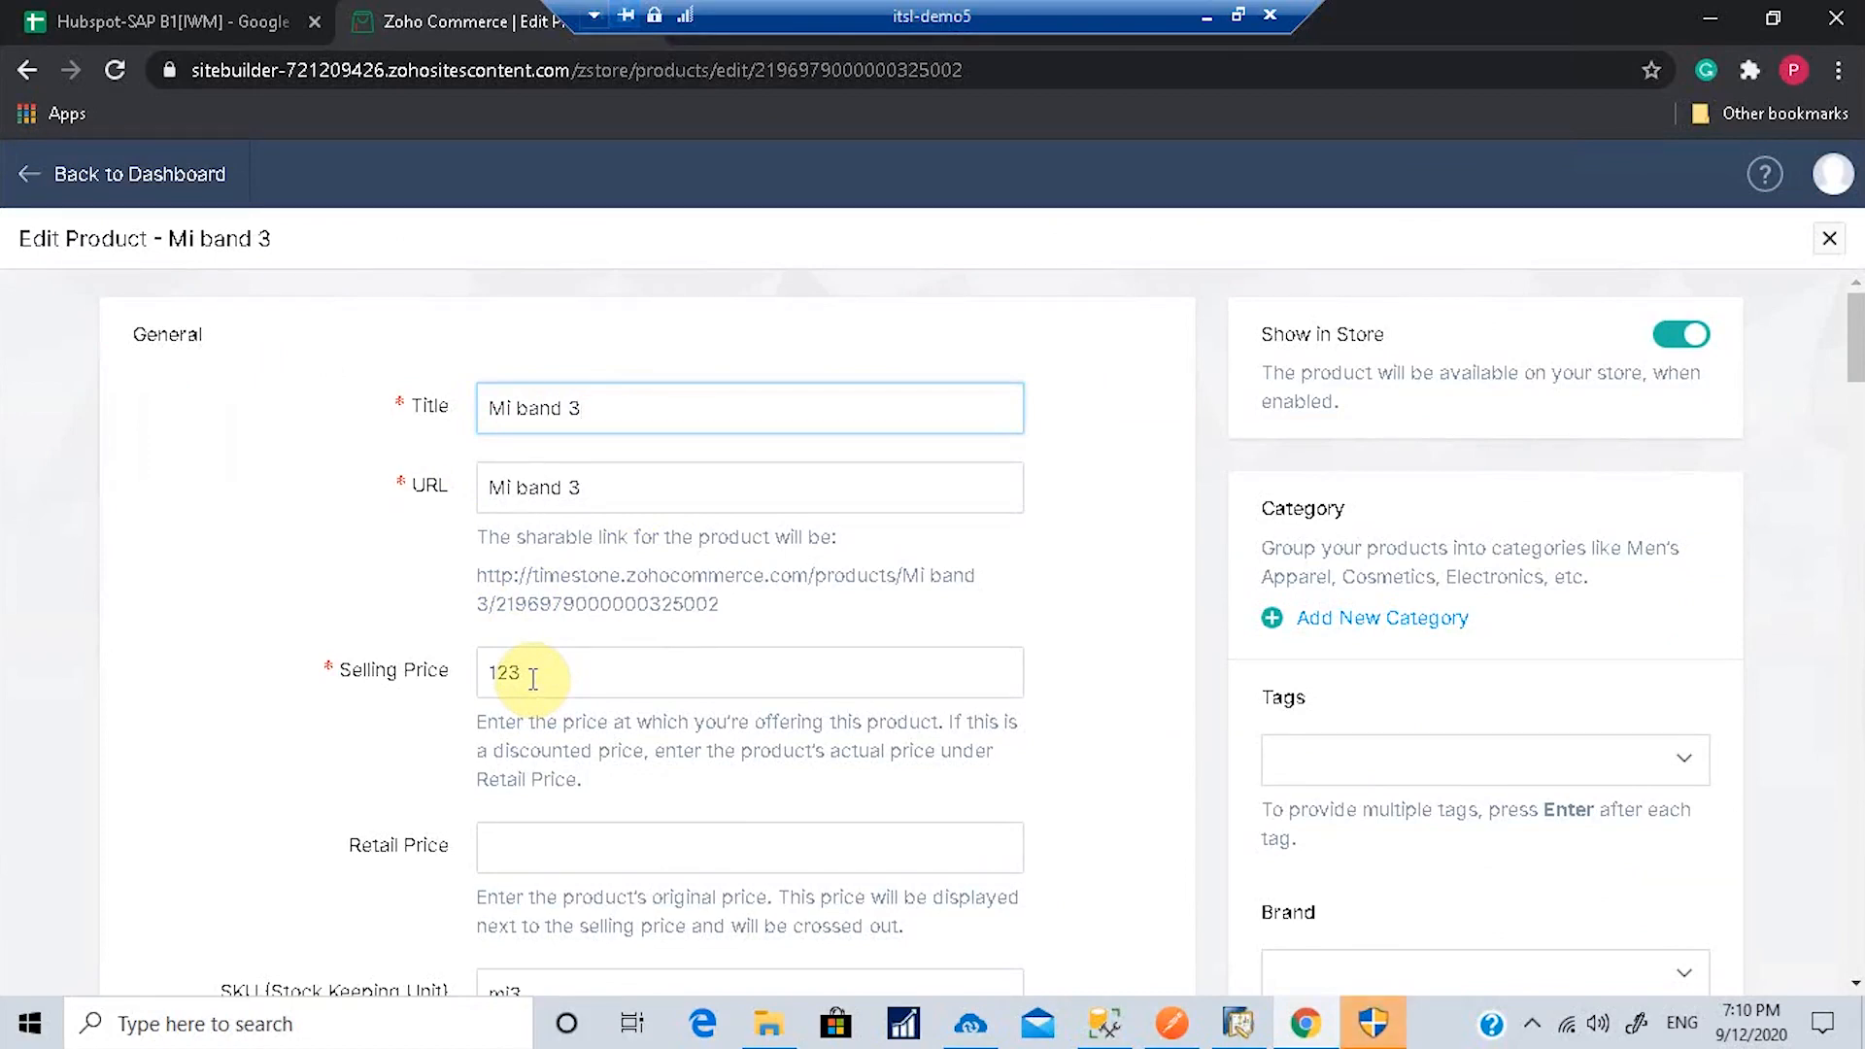
scroll(921, 696, down, 3)
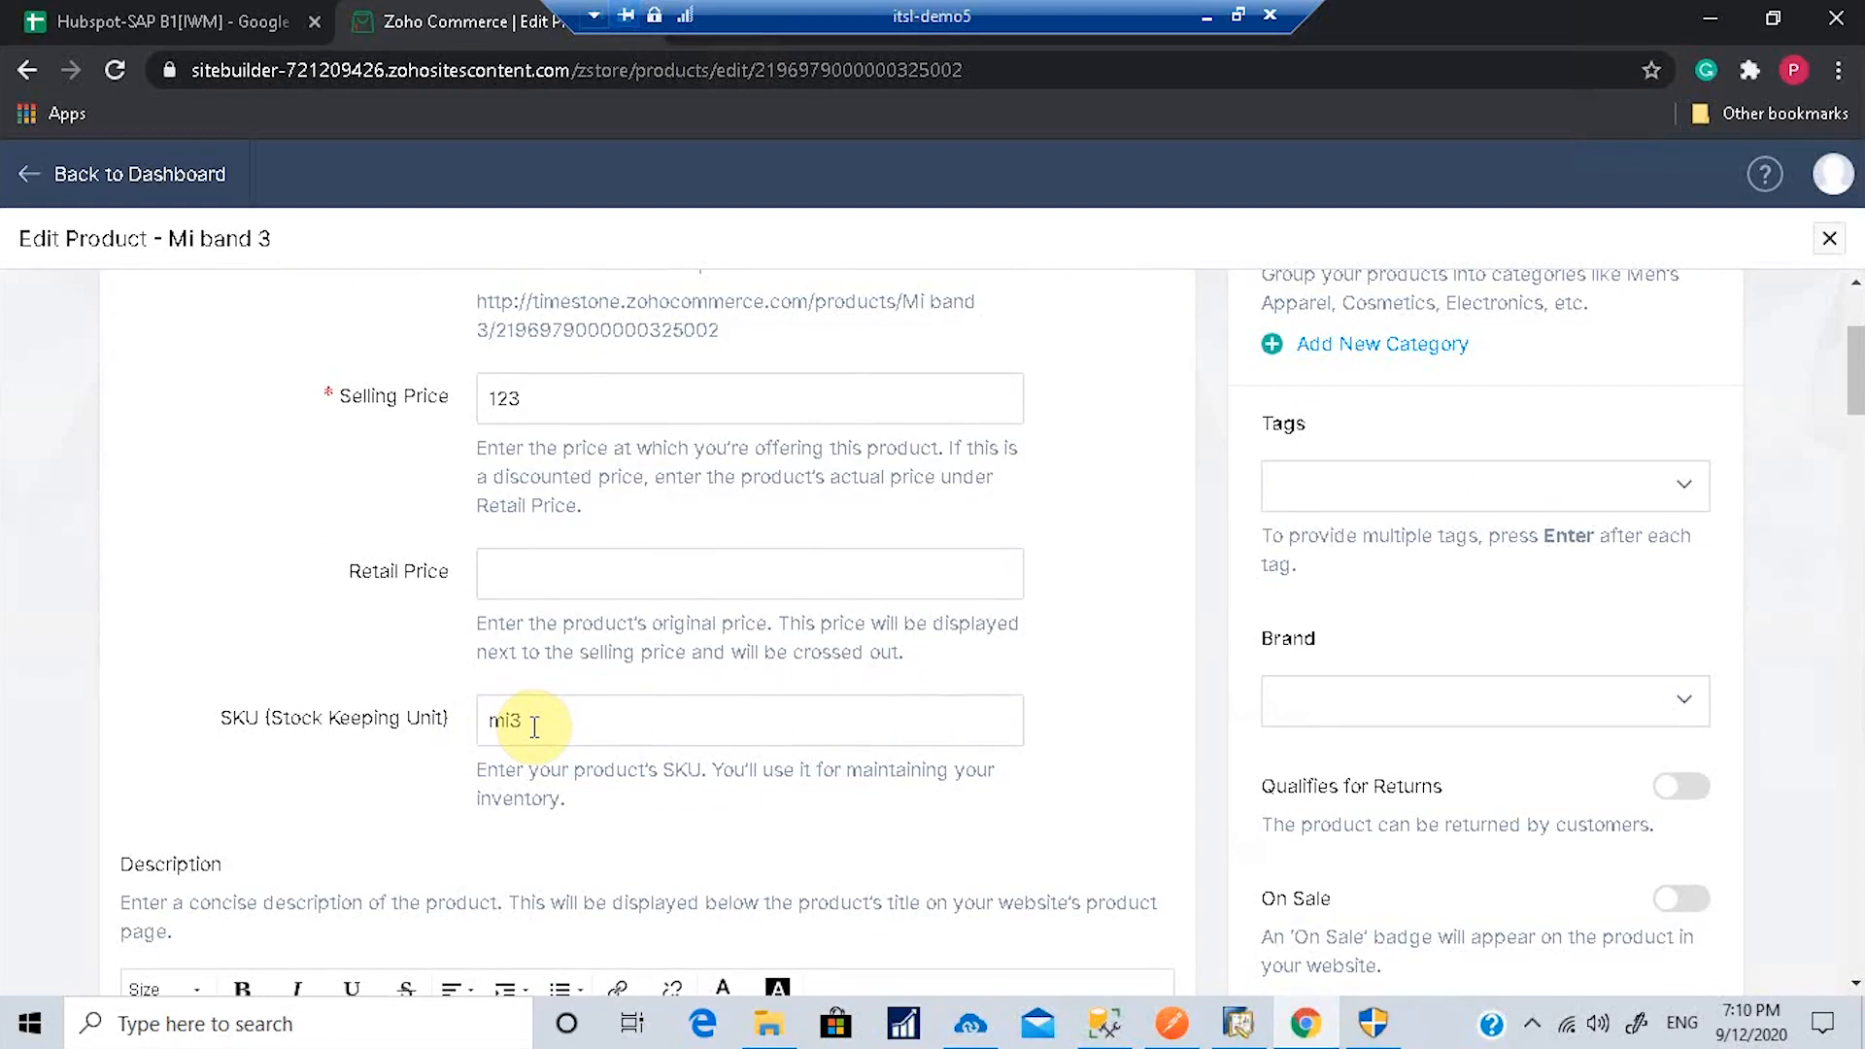
scroll(534, 734, down, 2)
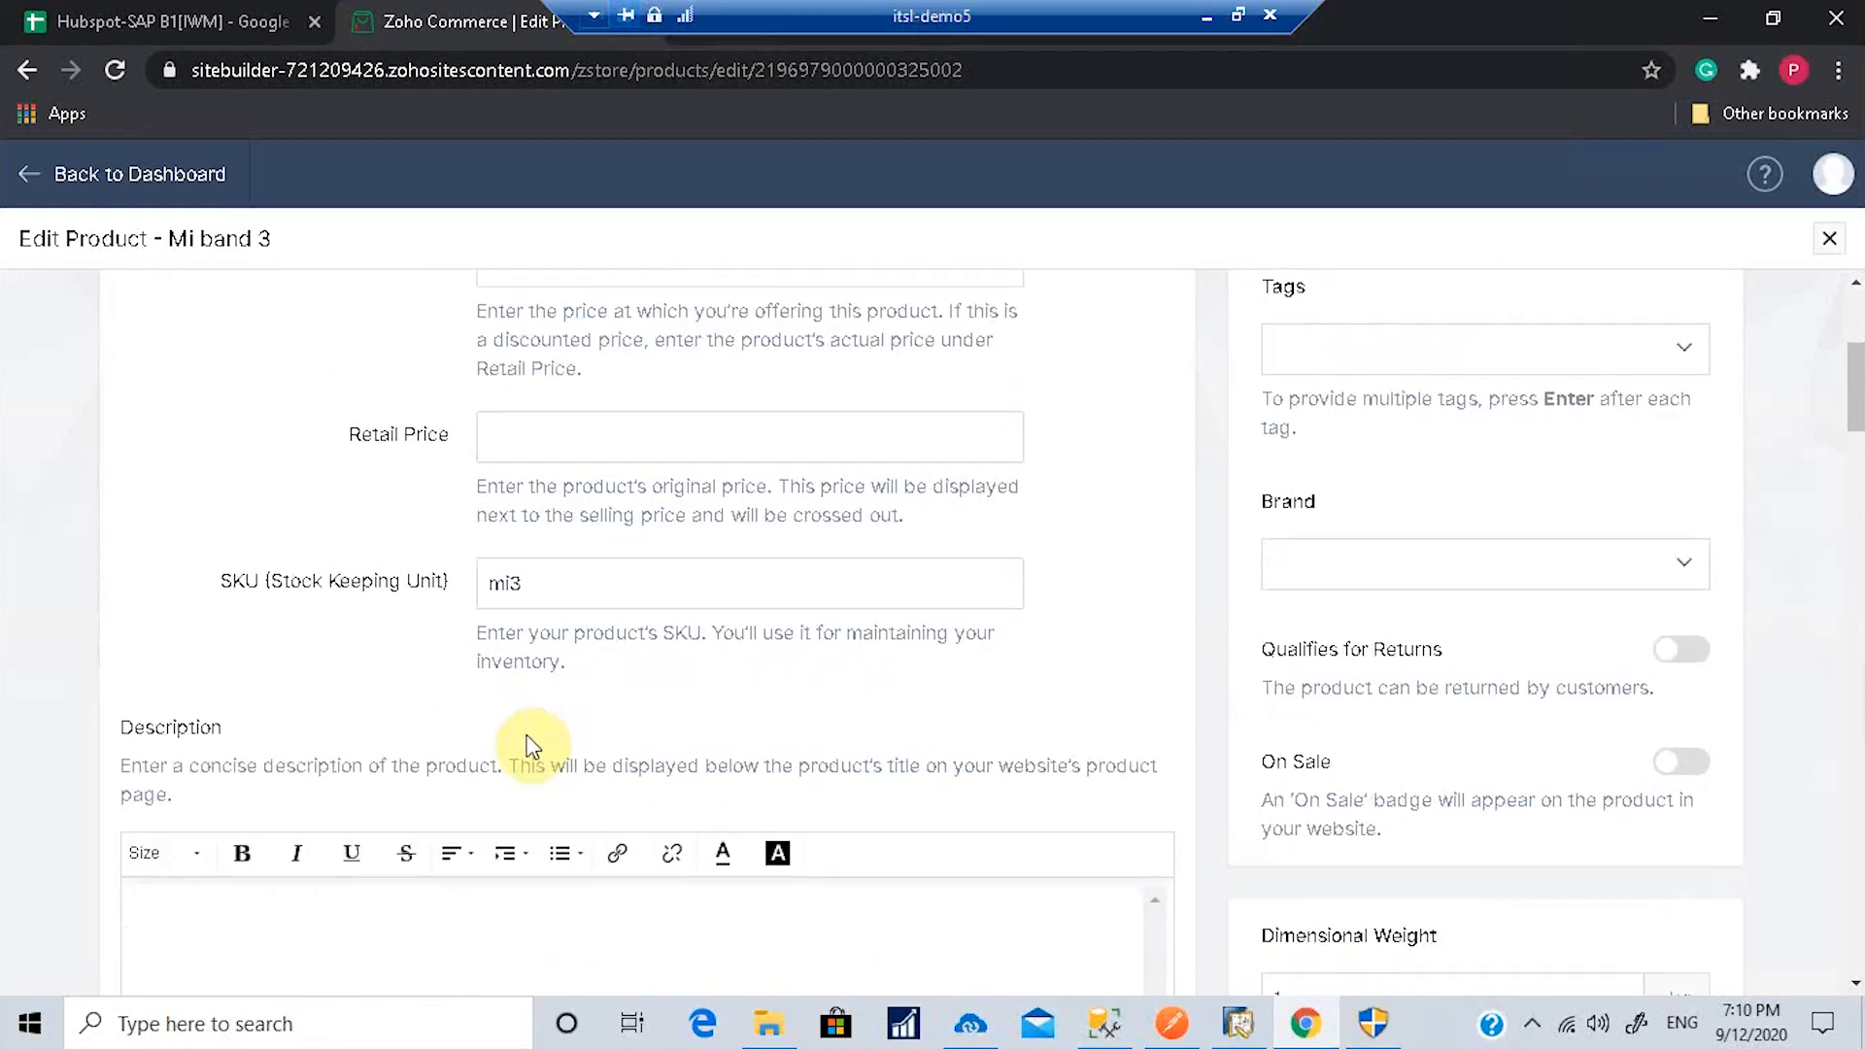
scroll(535, 738, down, 3)
scroll(829, 625, down, 4)
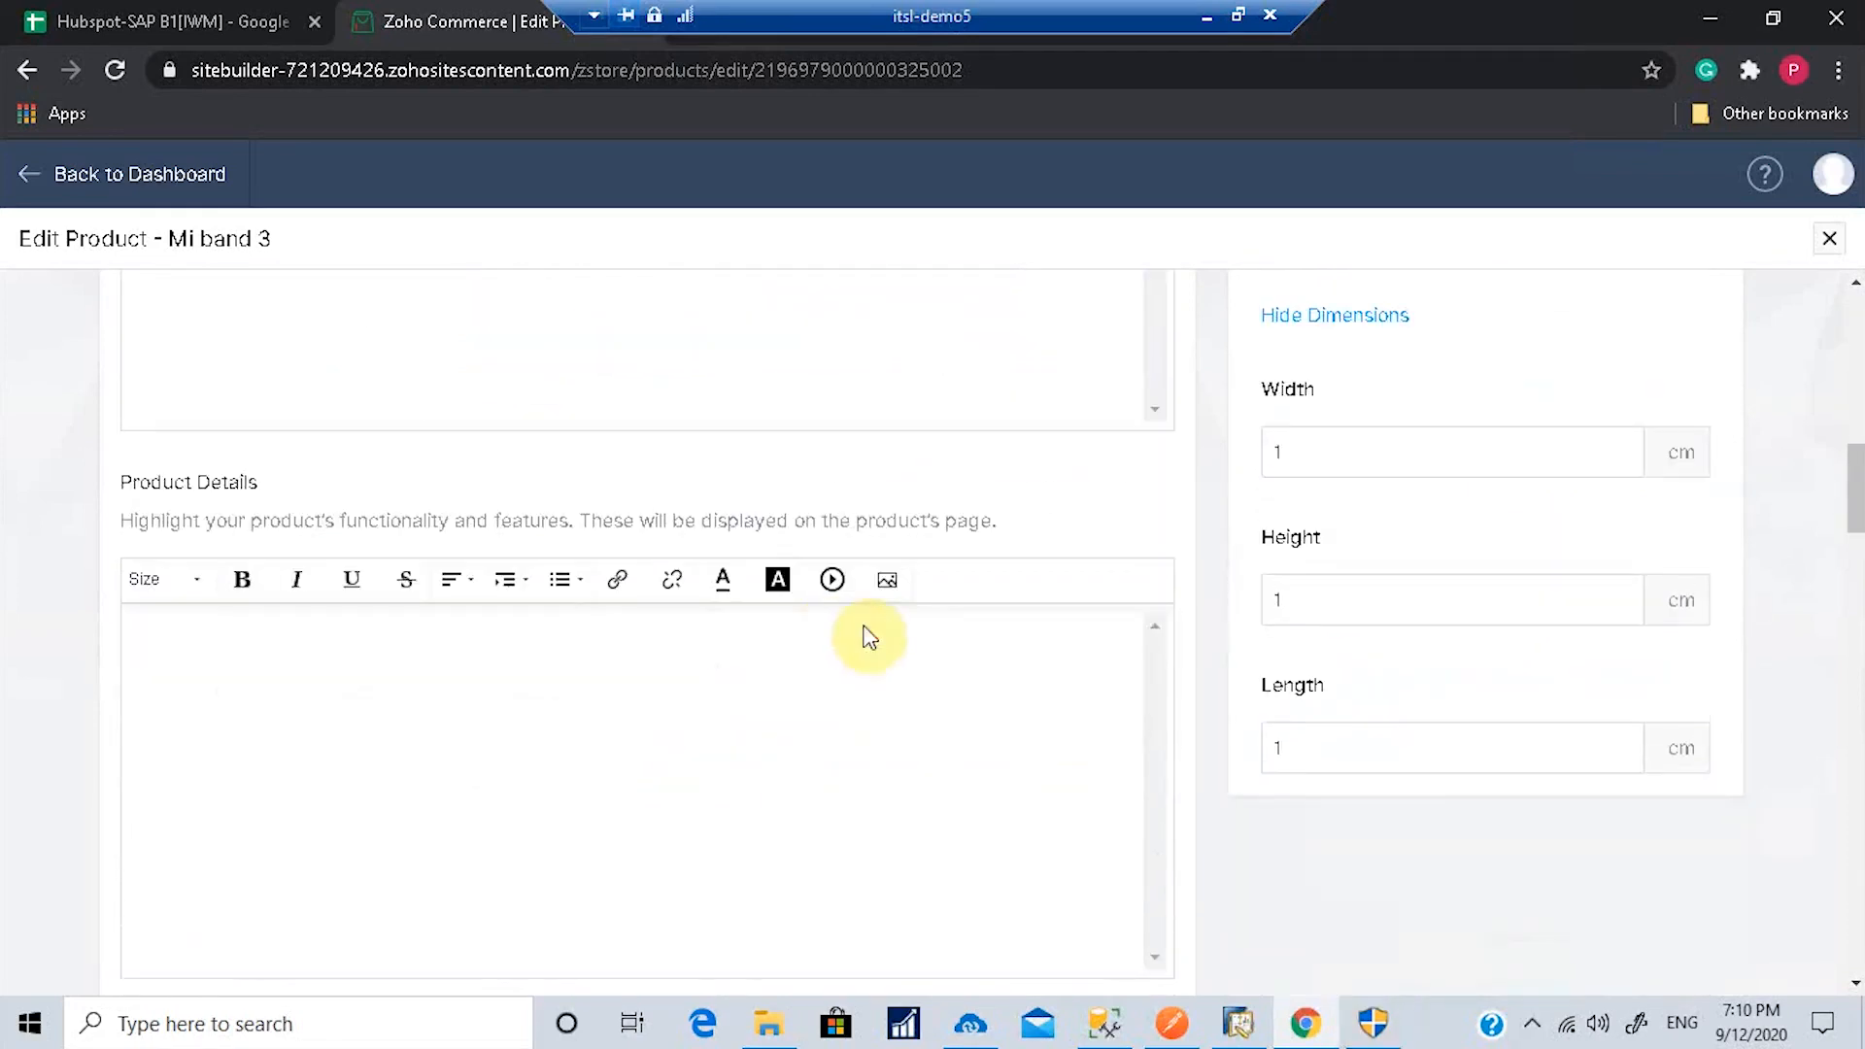
scroll(1539, 801, up, 2)
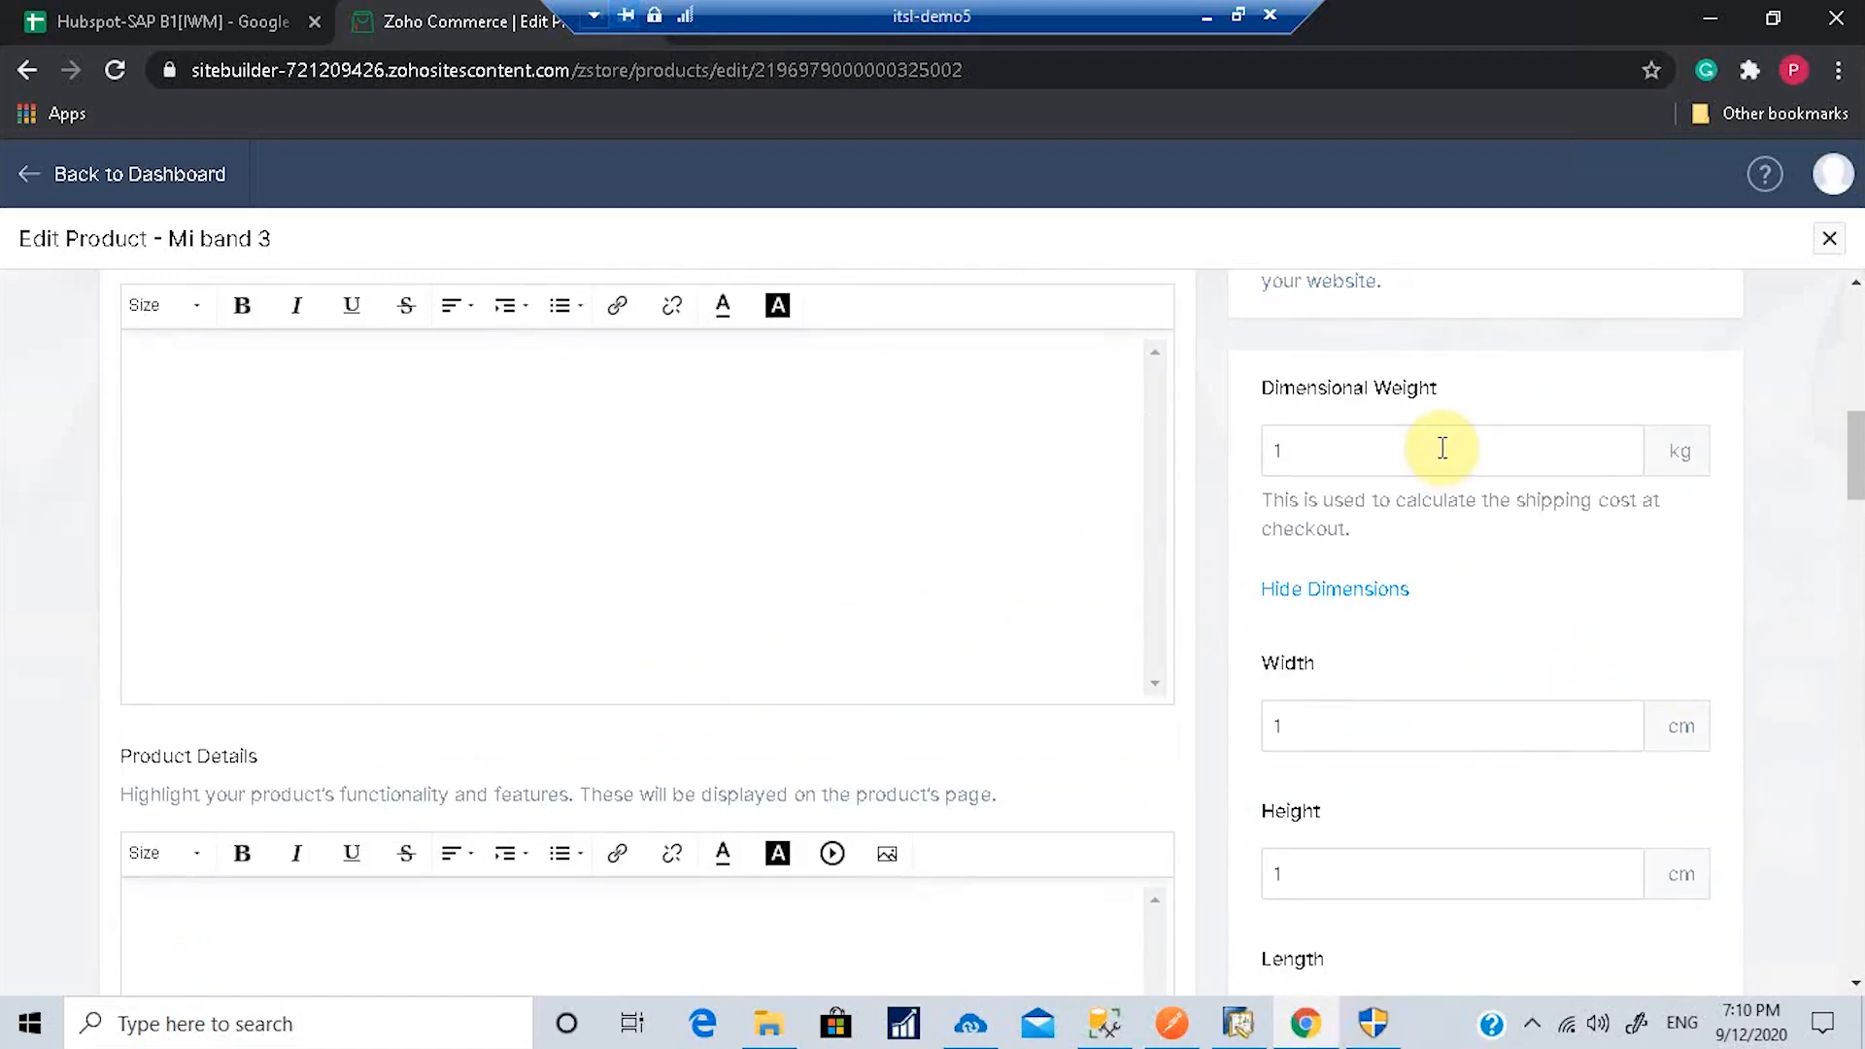
scroll(1445, 749, down, 1)
scroll(1447, 753, down, 3)
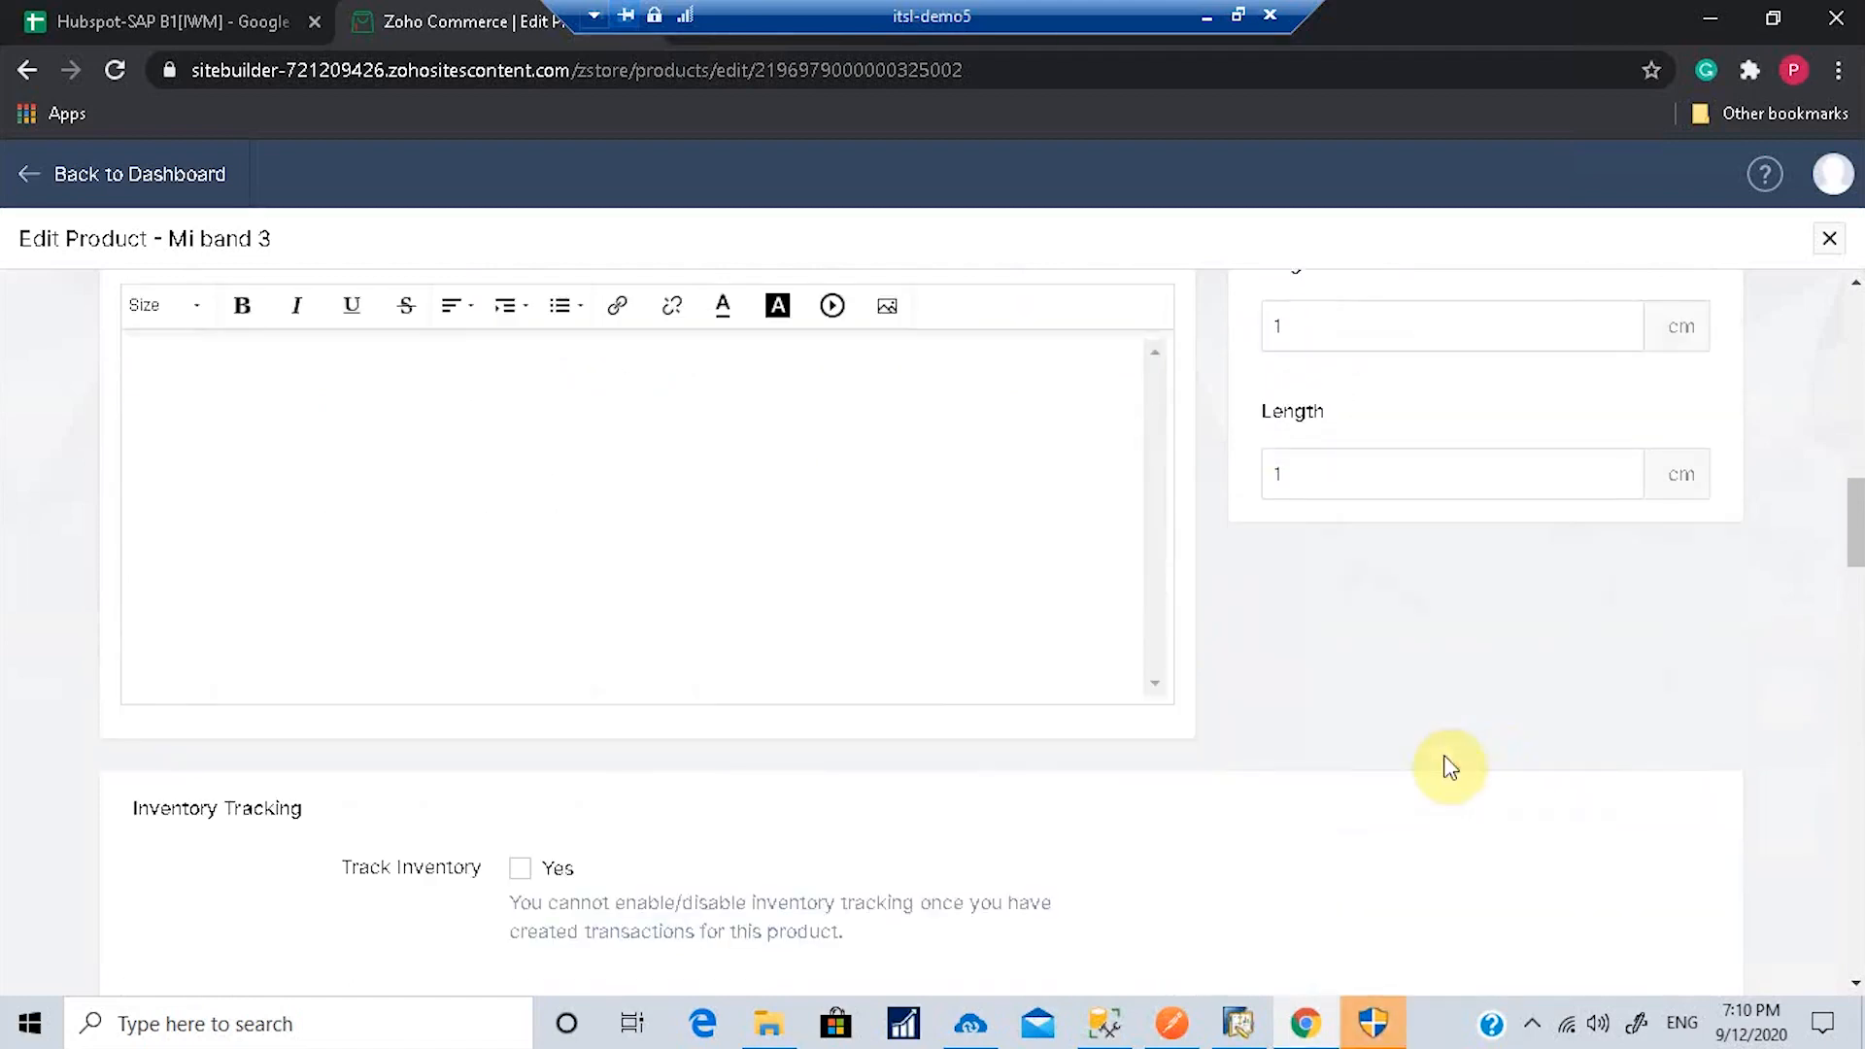
scroll(1447, 763, down, 4)
scroll(1450, 785, down, 2)
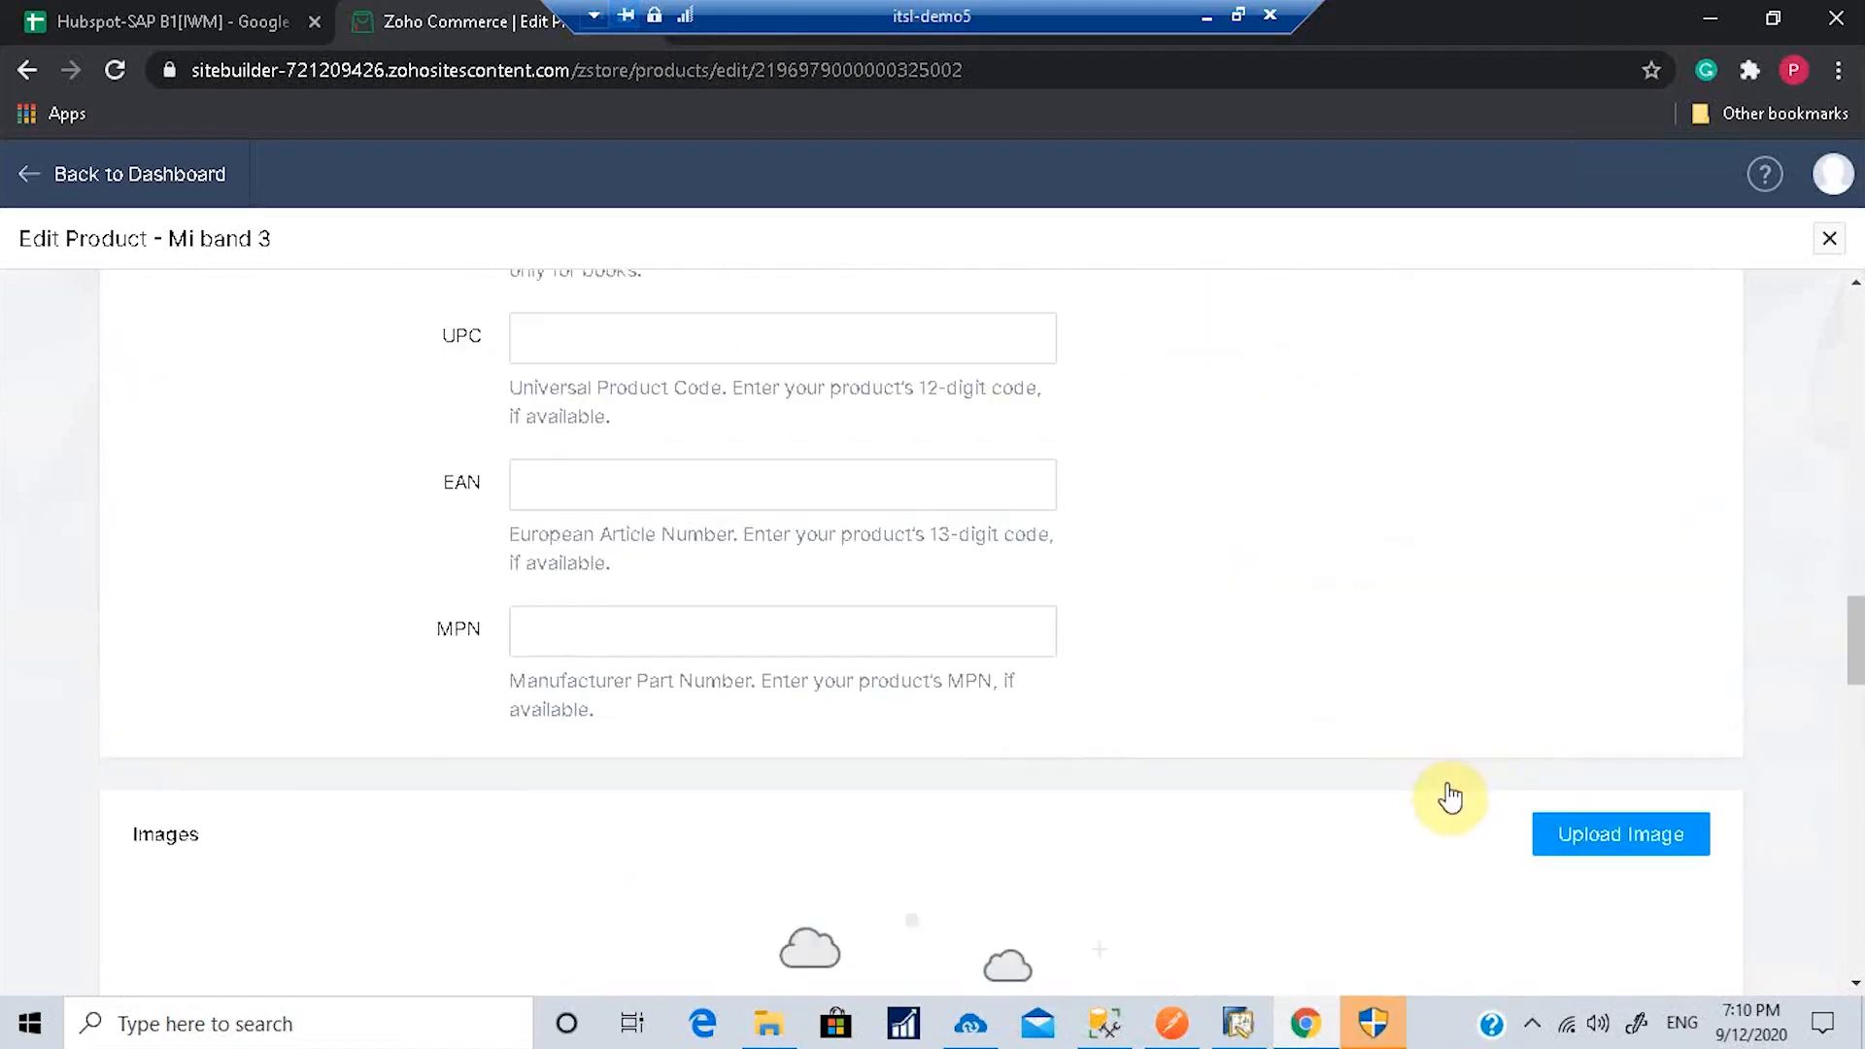
scroll(1452, 787, down, 1)
scroll(1447, 785, up, 1)
scroll(1448, 785, up, 1)
scroll(1448, 785, up, 2)
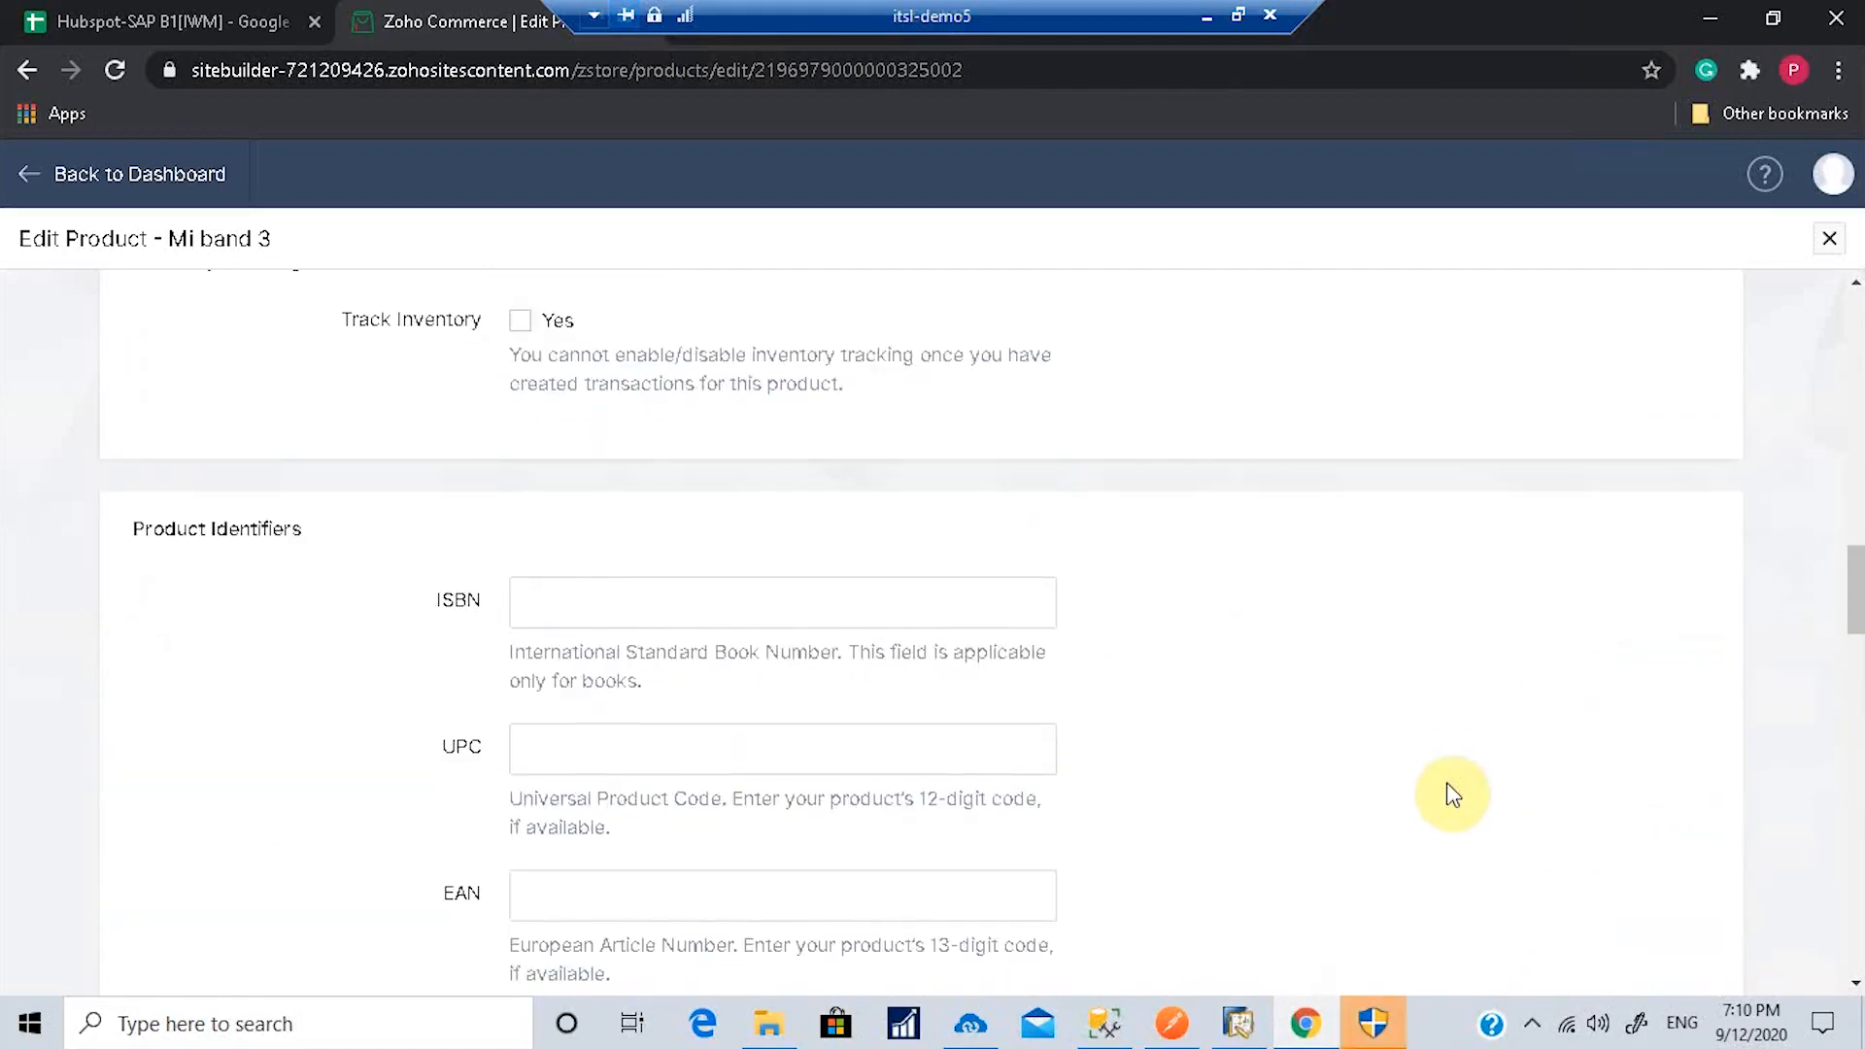
scroll(1448, 785, up, 1)
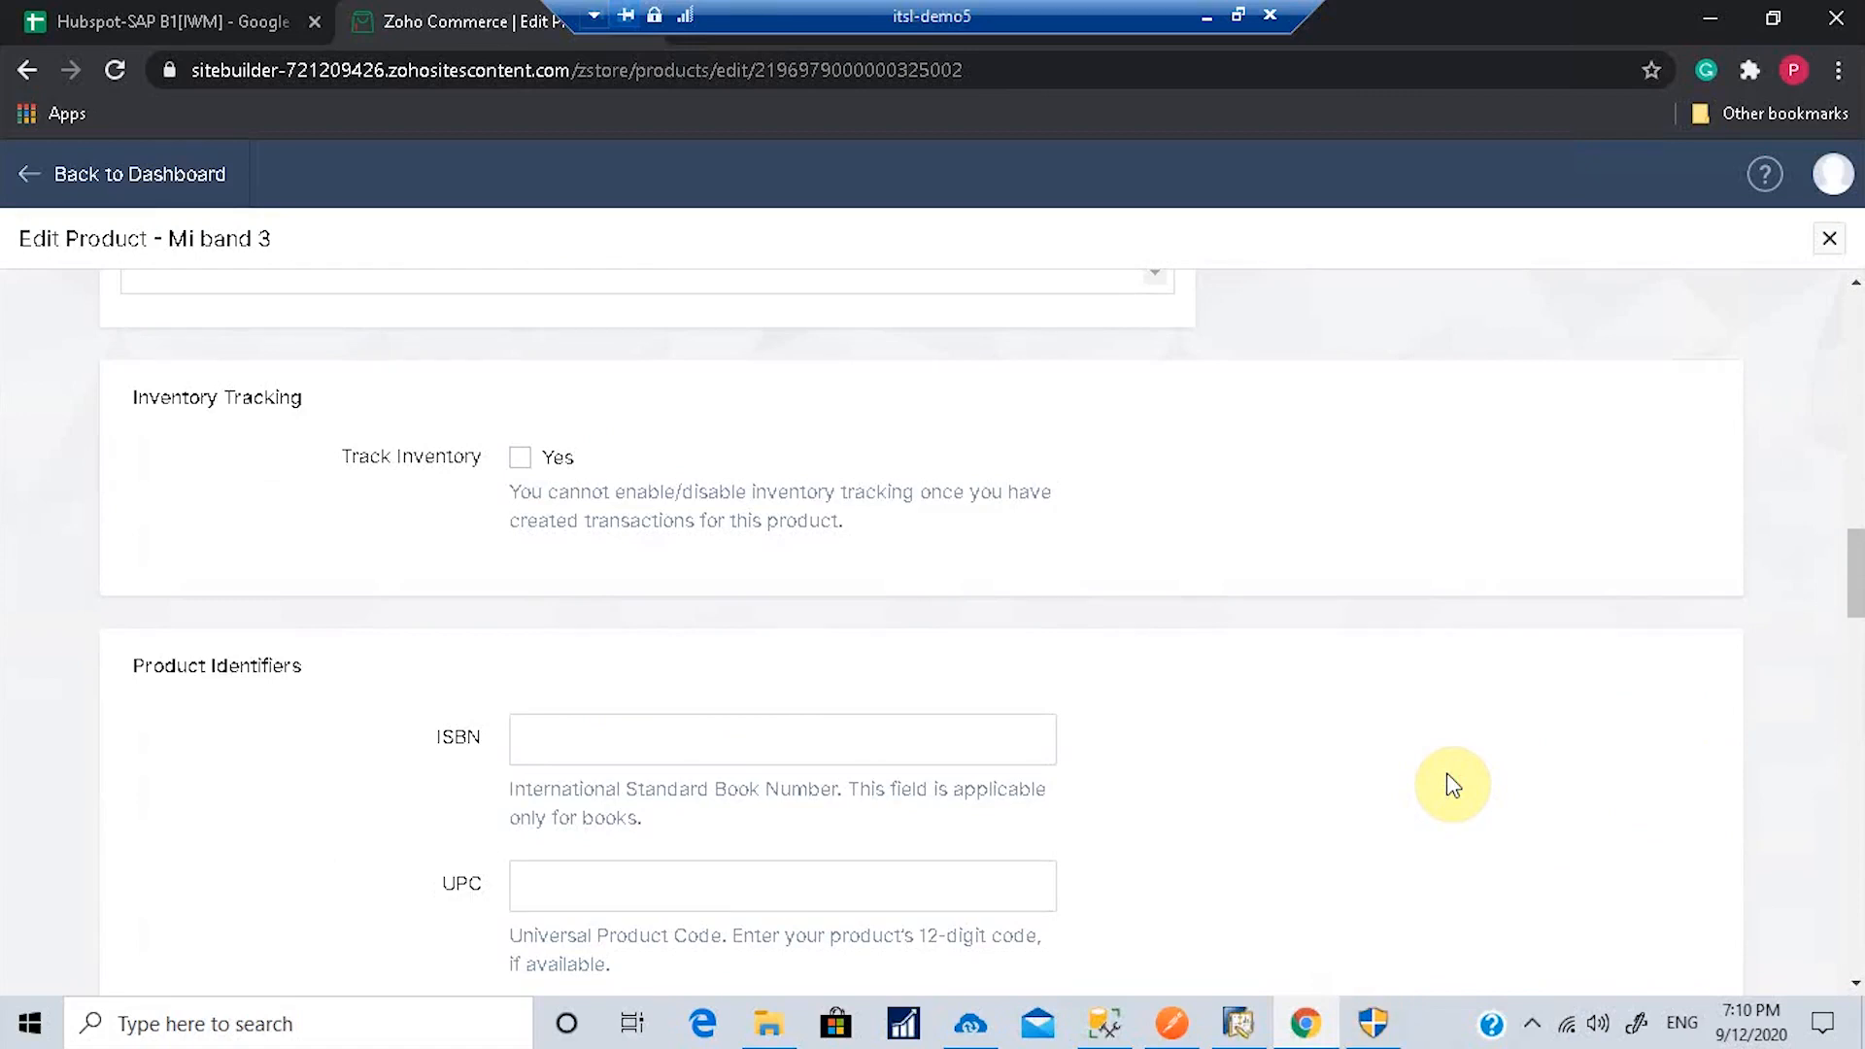
click(1209, 1022)
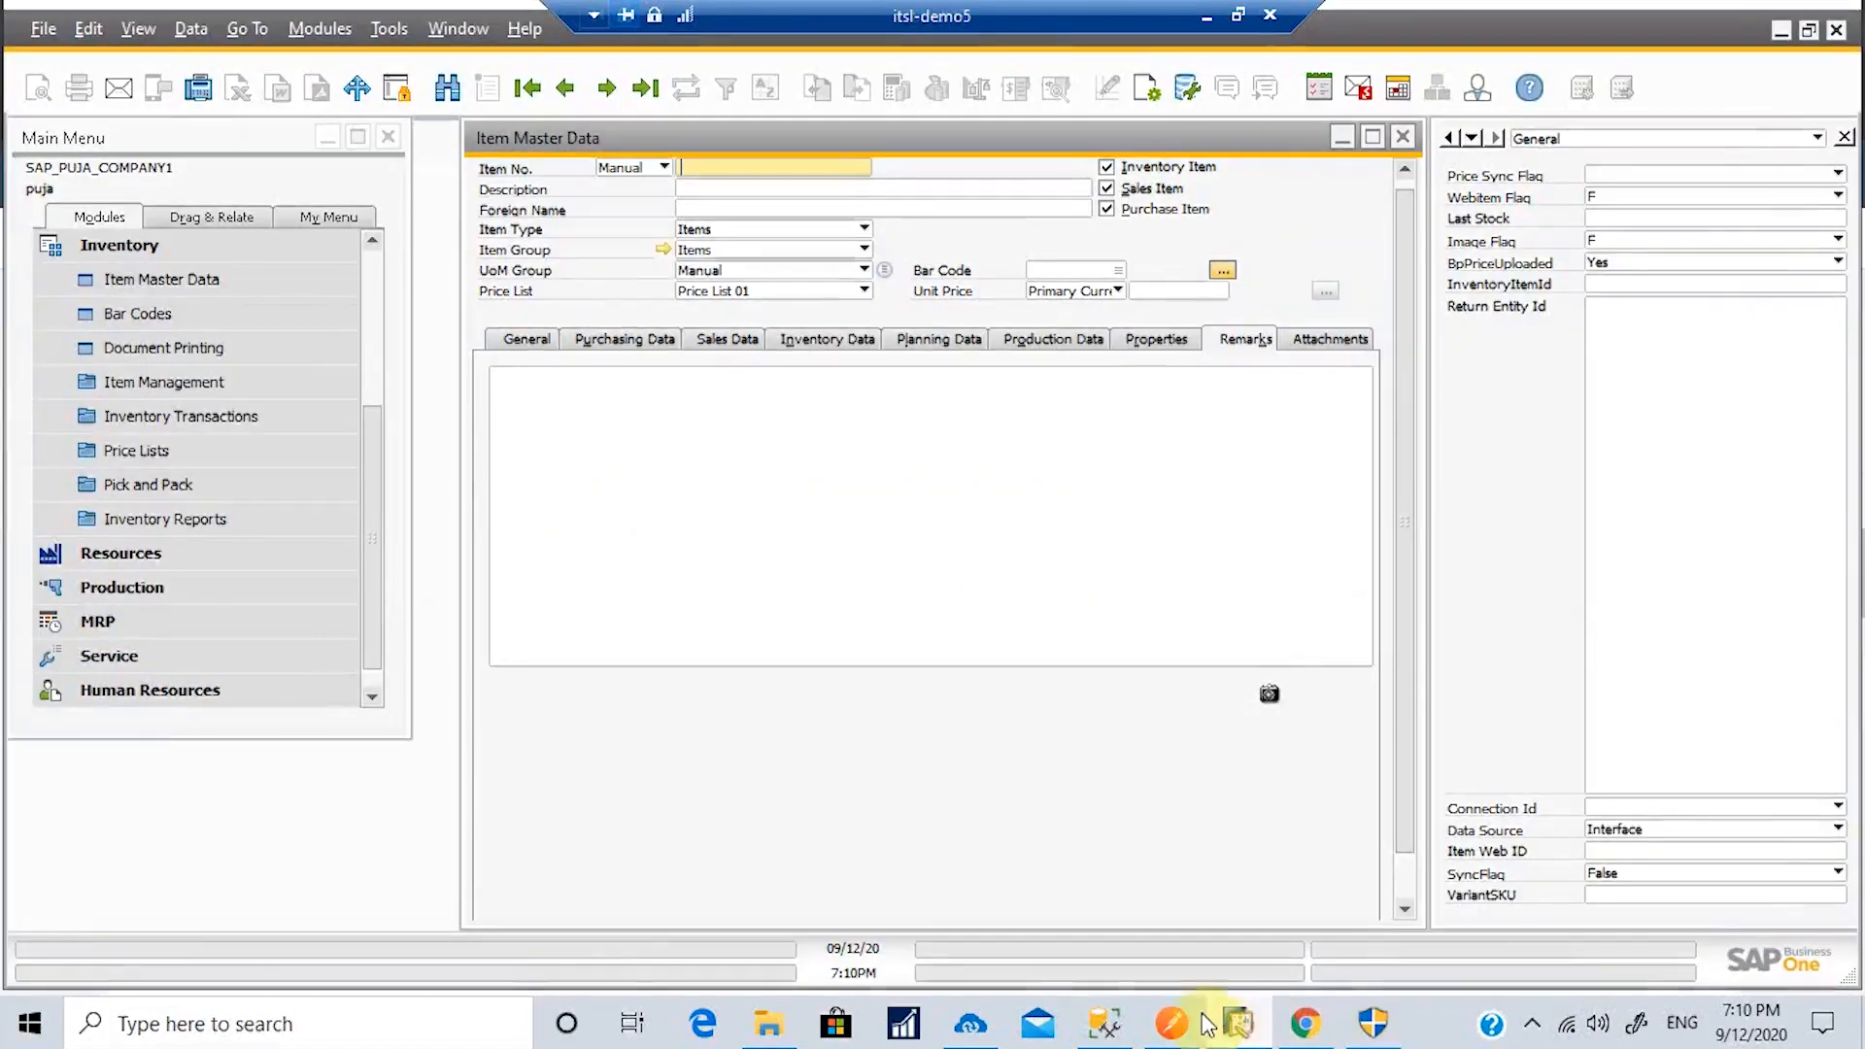
Step: Start a new Goods Receipt in SAP Business One using Price List 01
click(1403, 136)
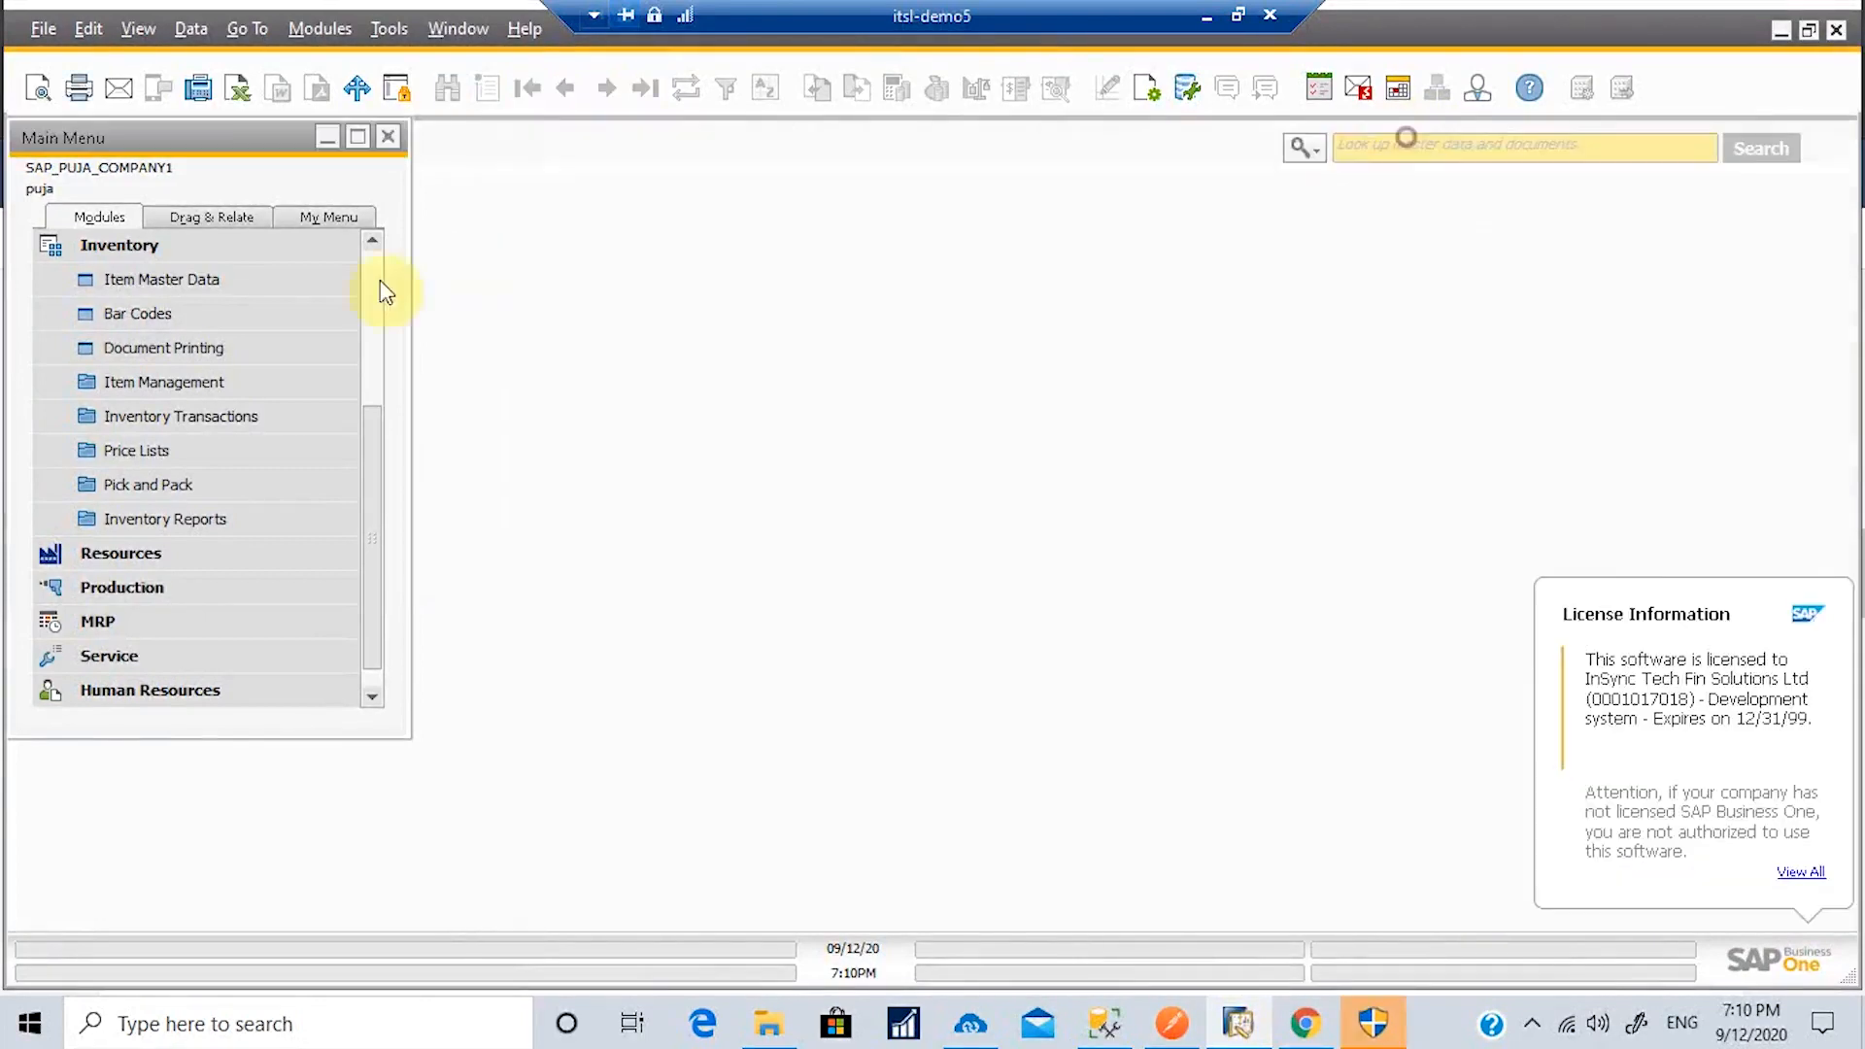
click(133, 425)
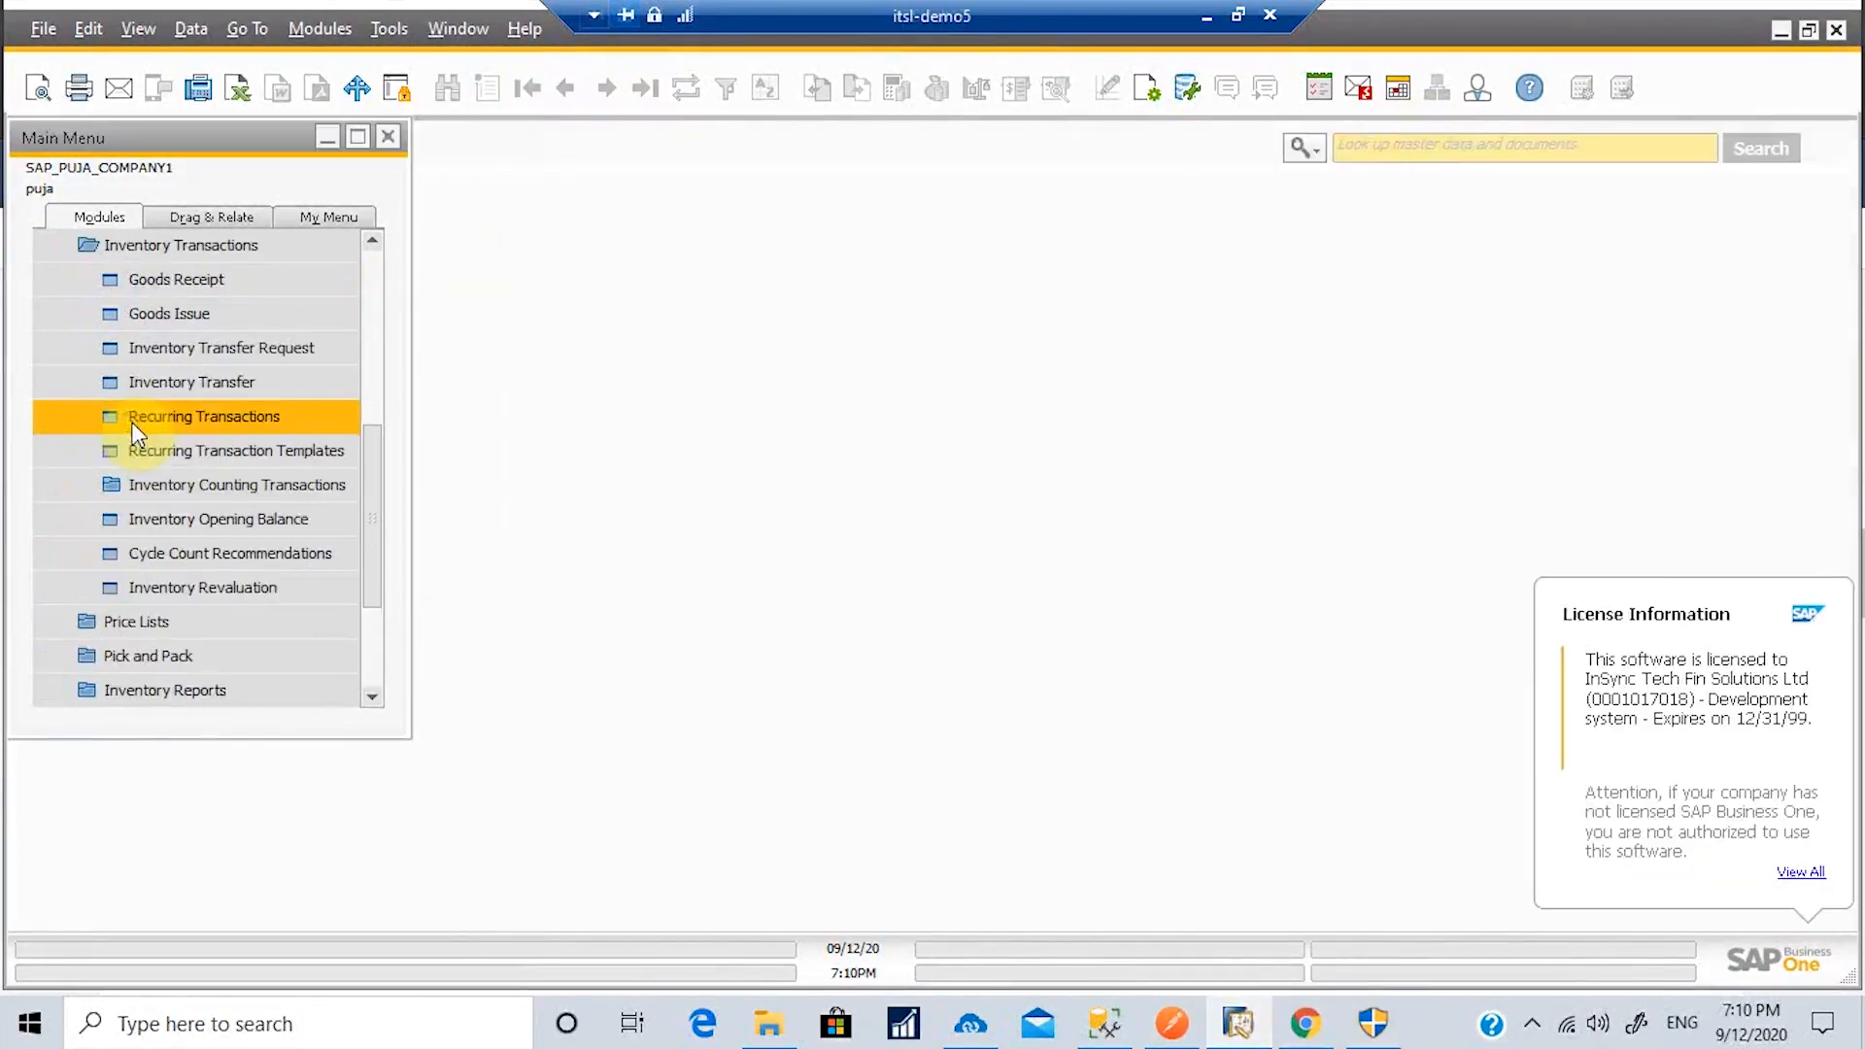
click(150, 284)
click(932, 406)
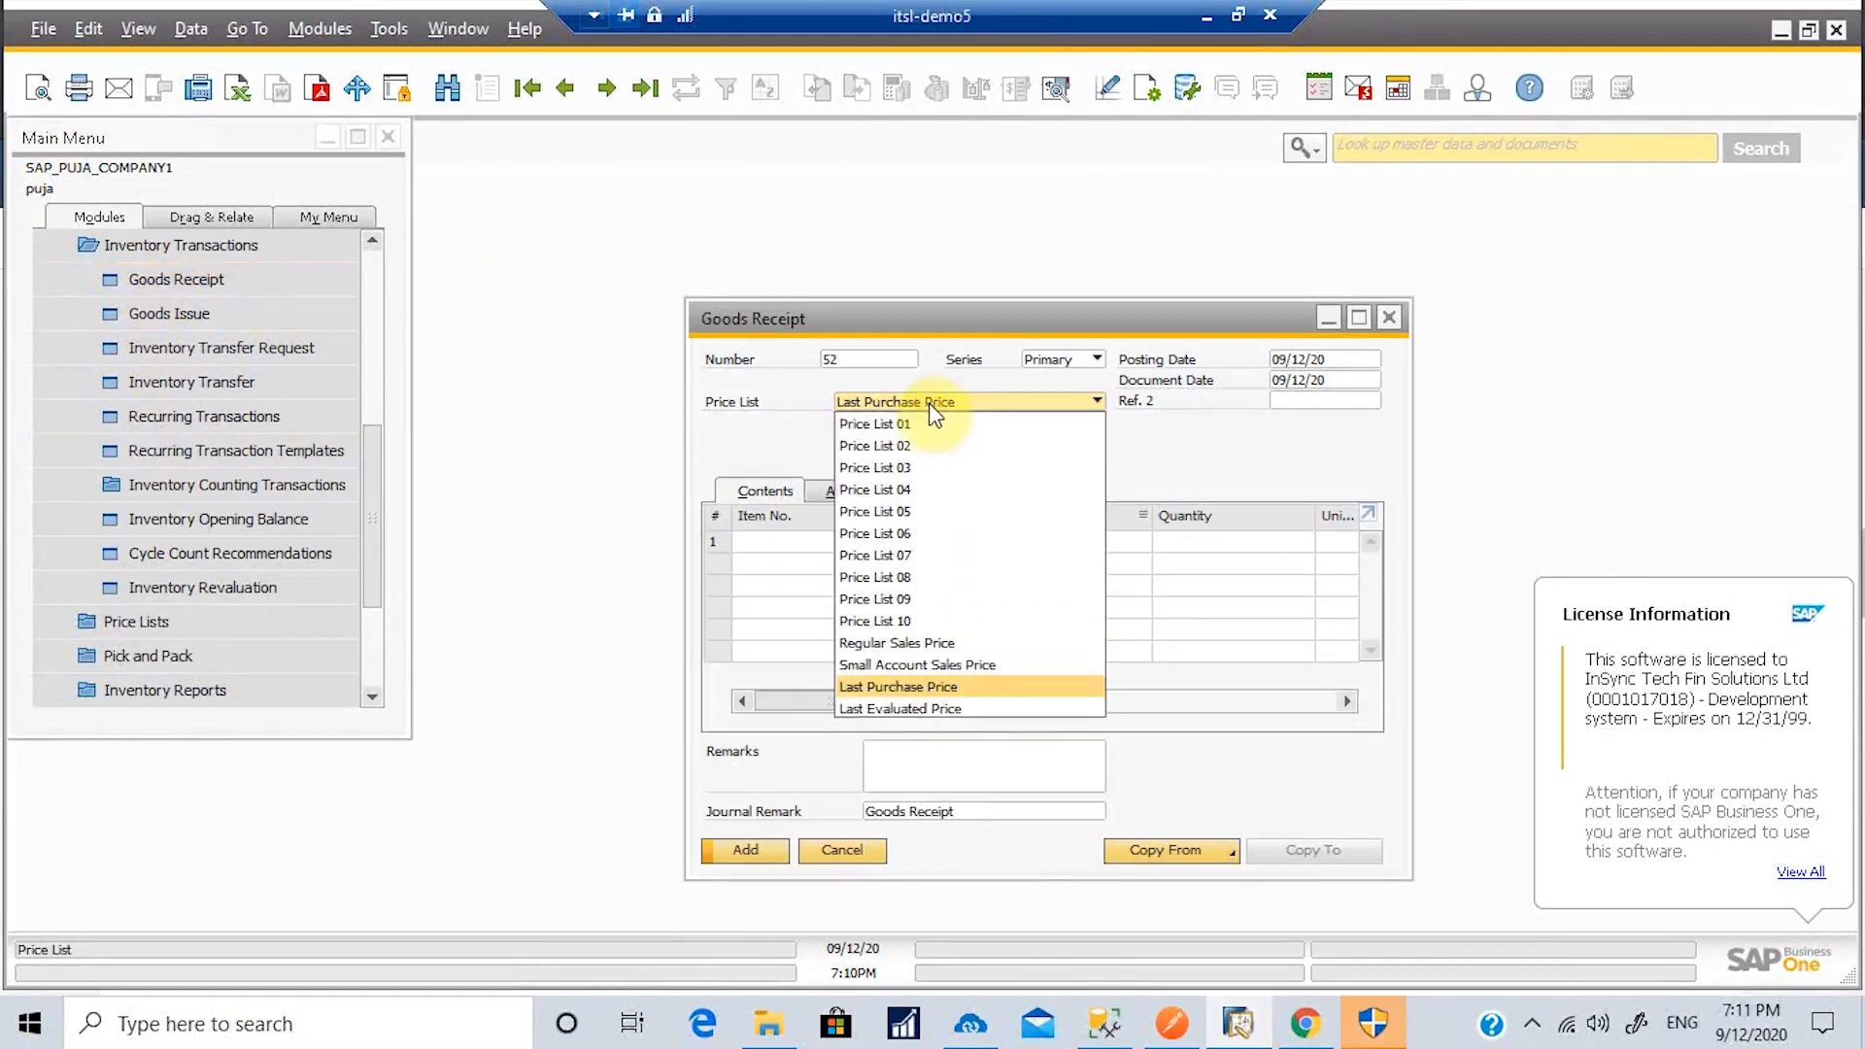
click(923, 418)
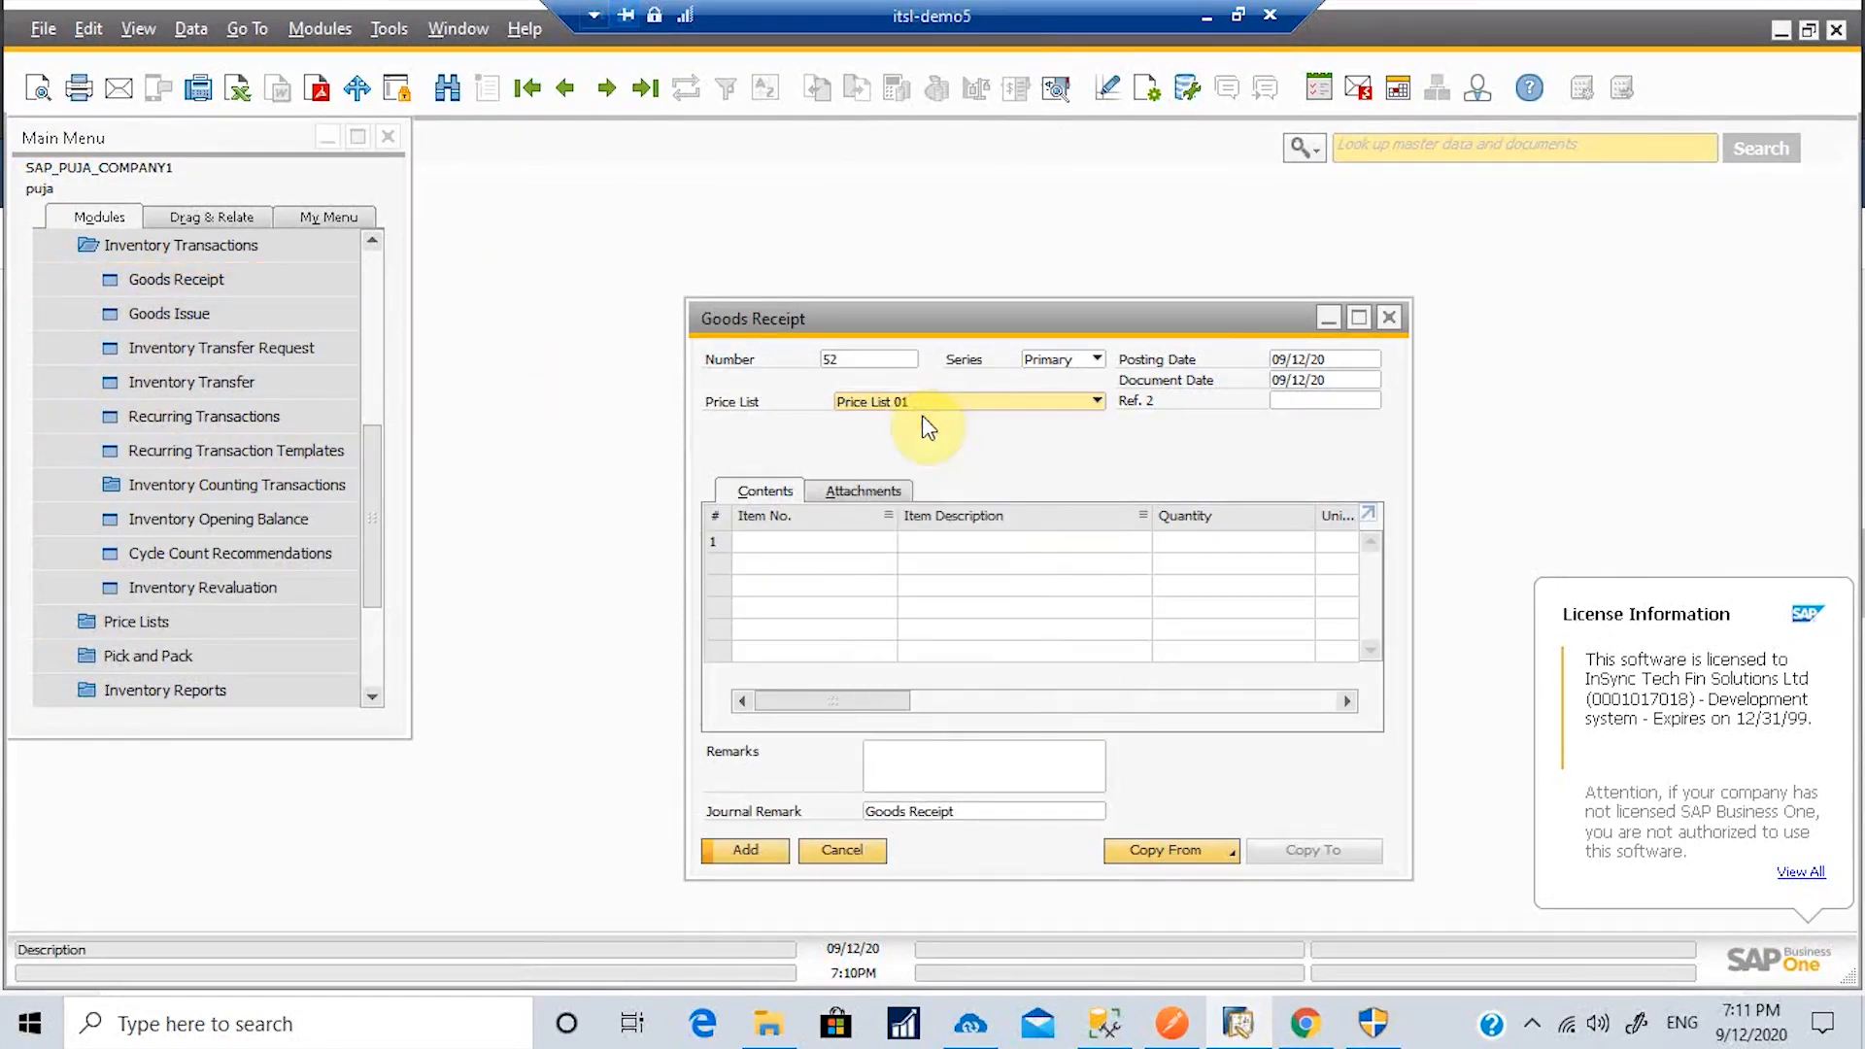
Step: Receive 12 units of mi3 (Mi band 3), add the document and close it
click(821, 542)
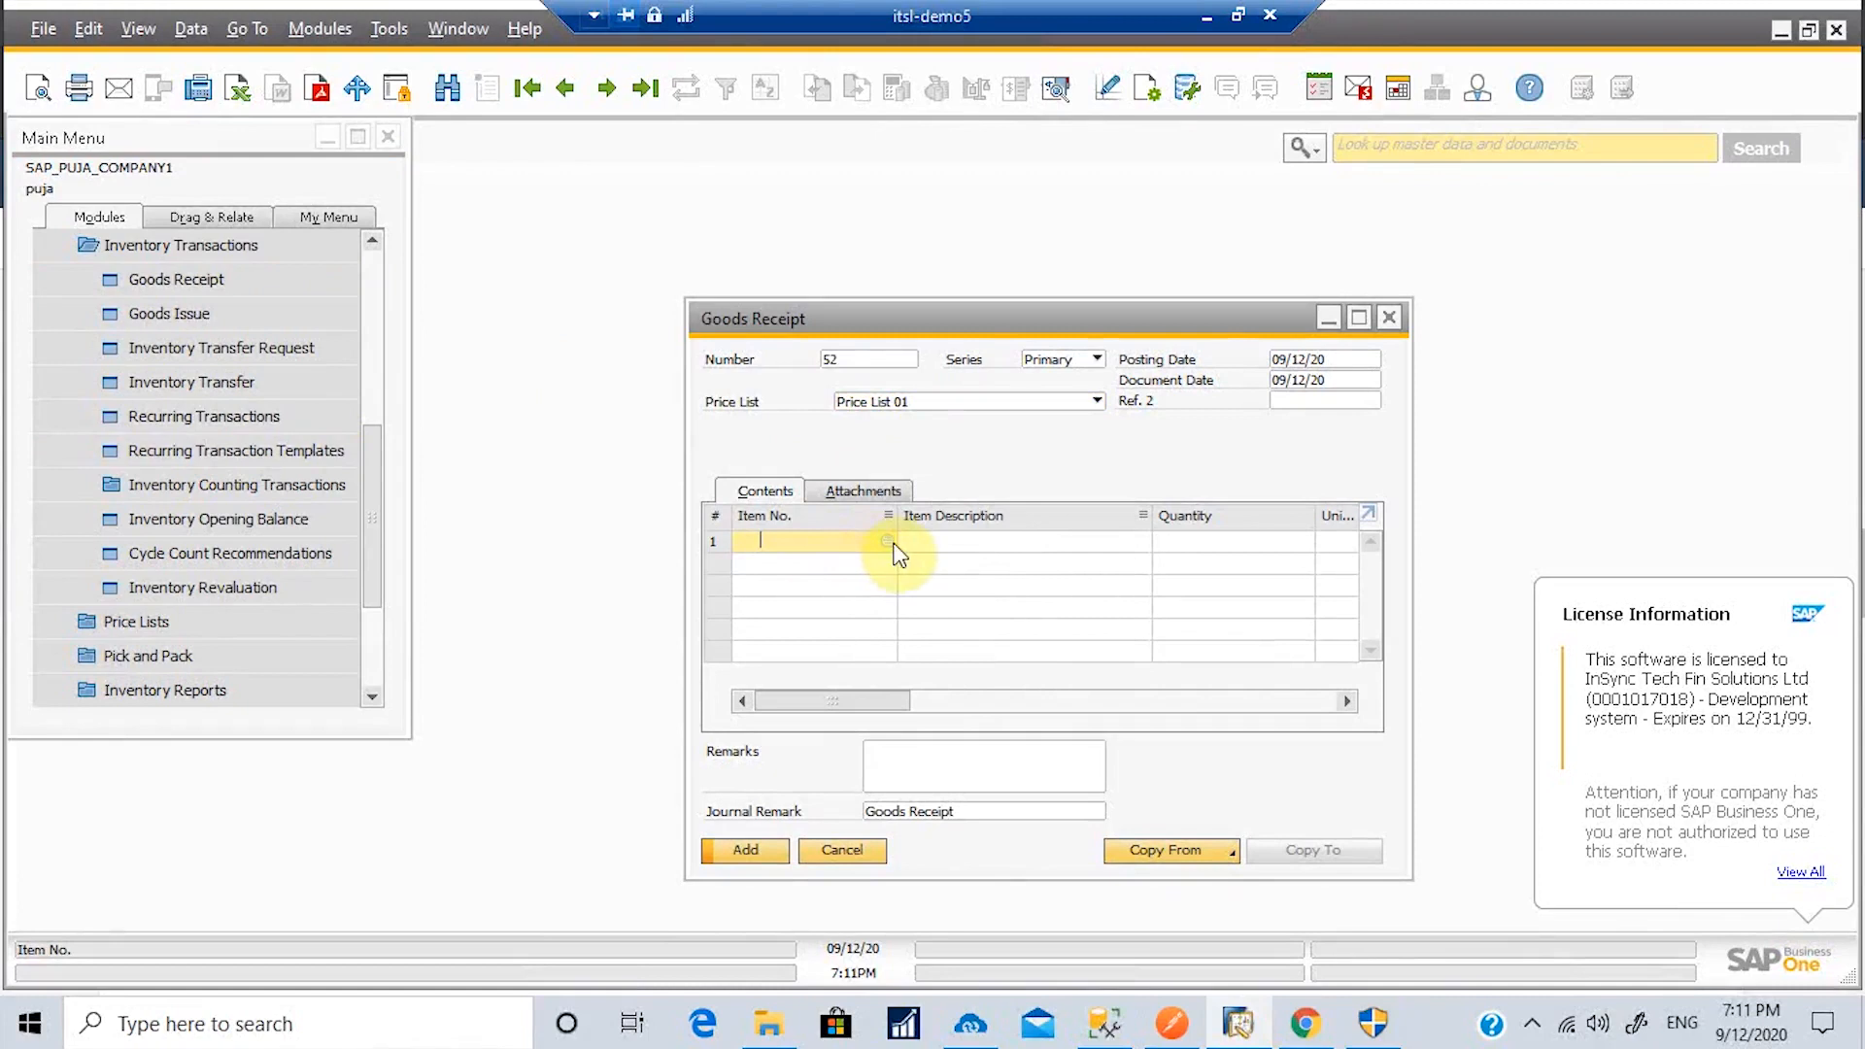
click(892, 542)
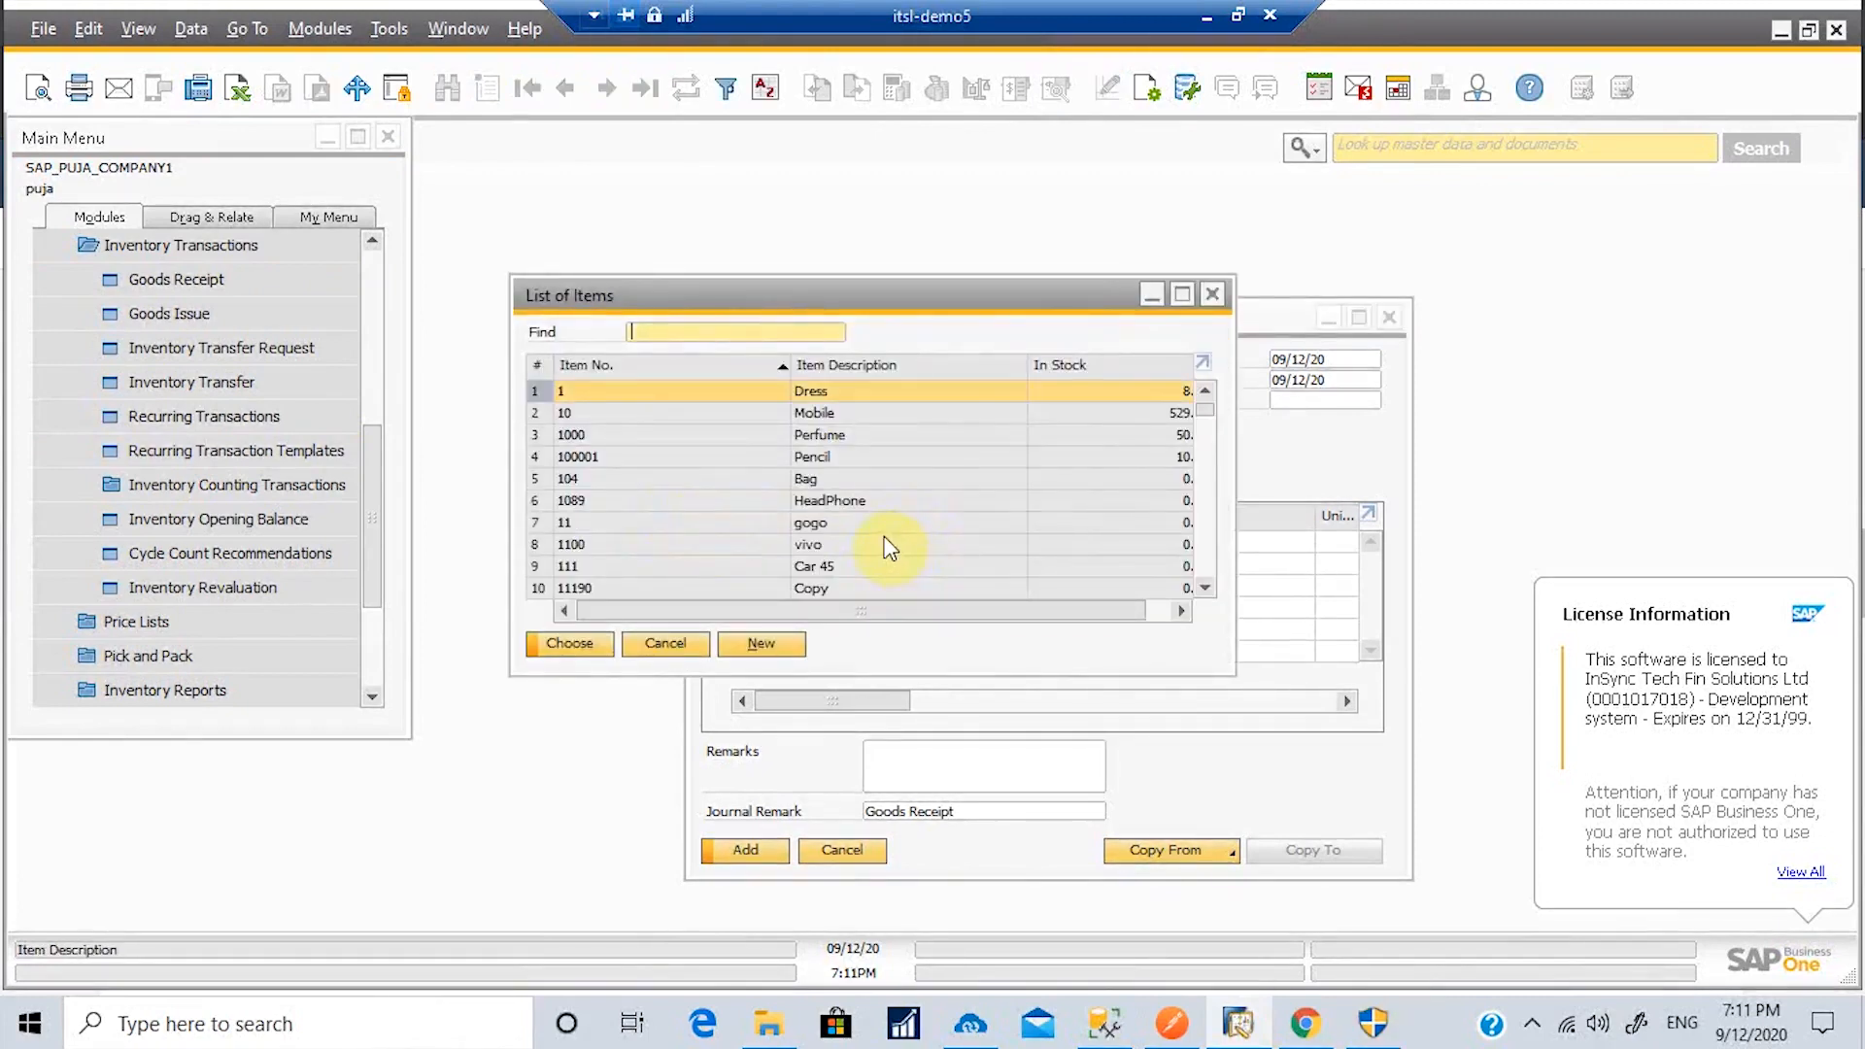
text(mi)
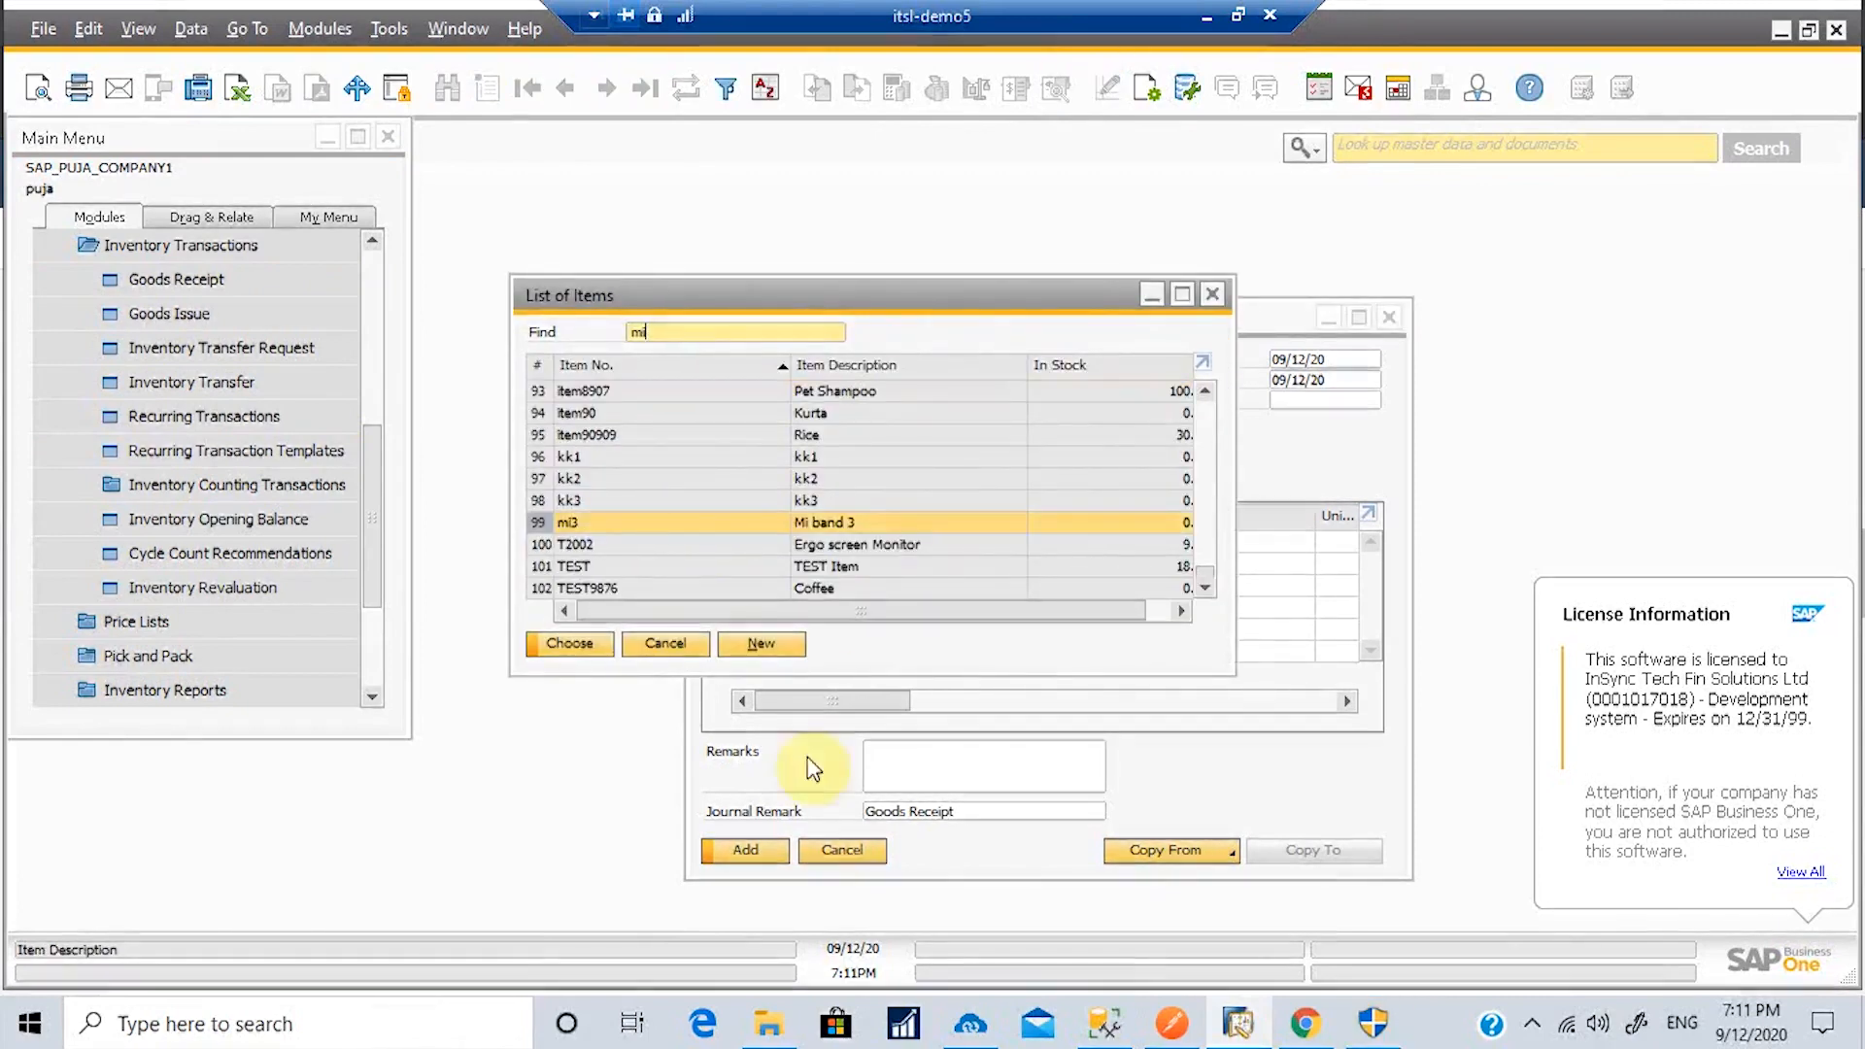
click(556, 644)
click(1249, 544)
text(12)
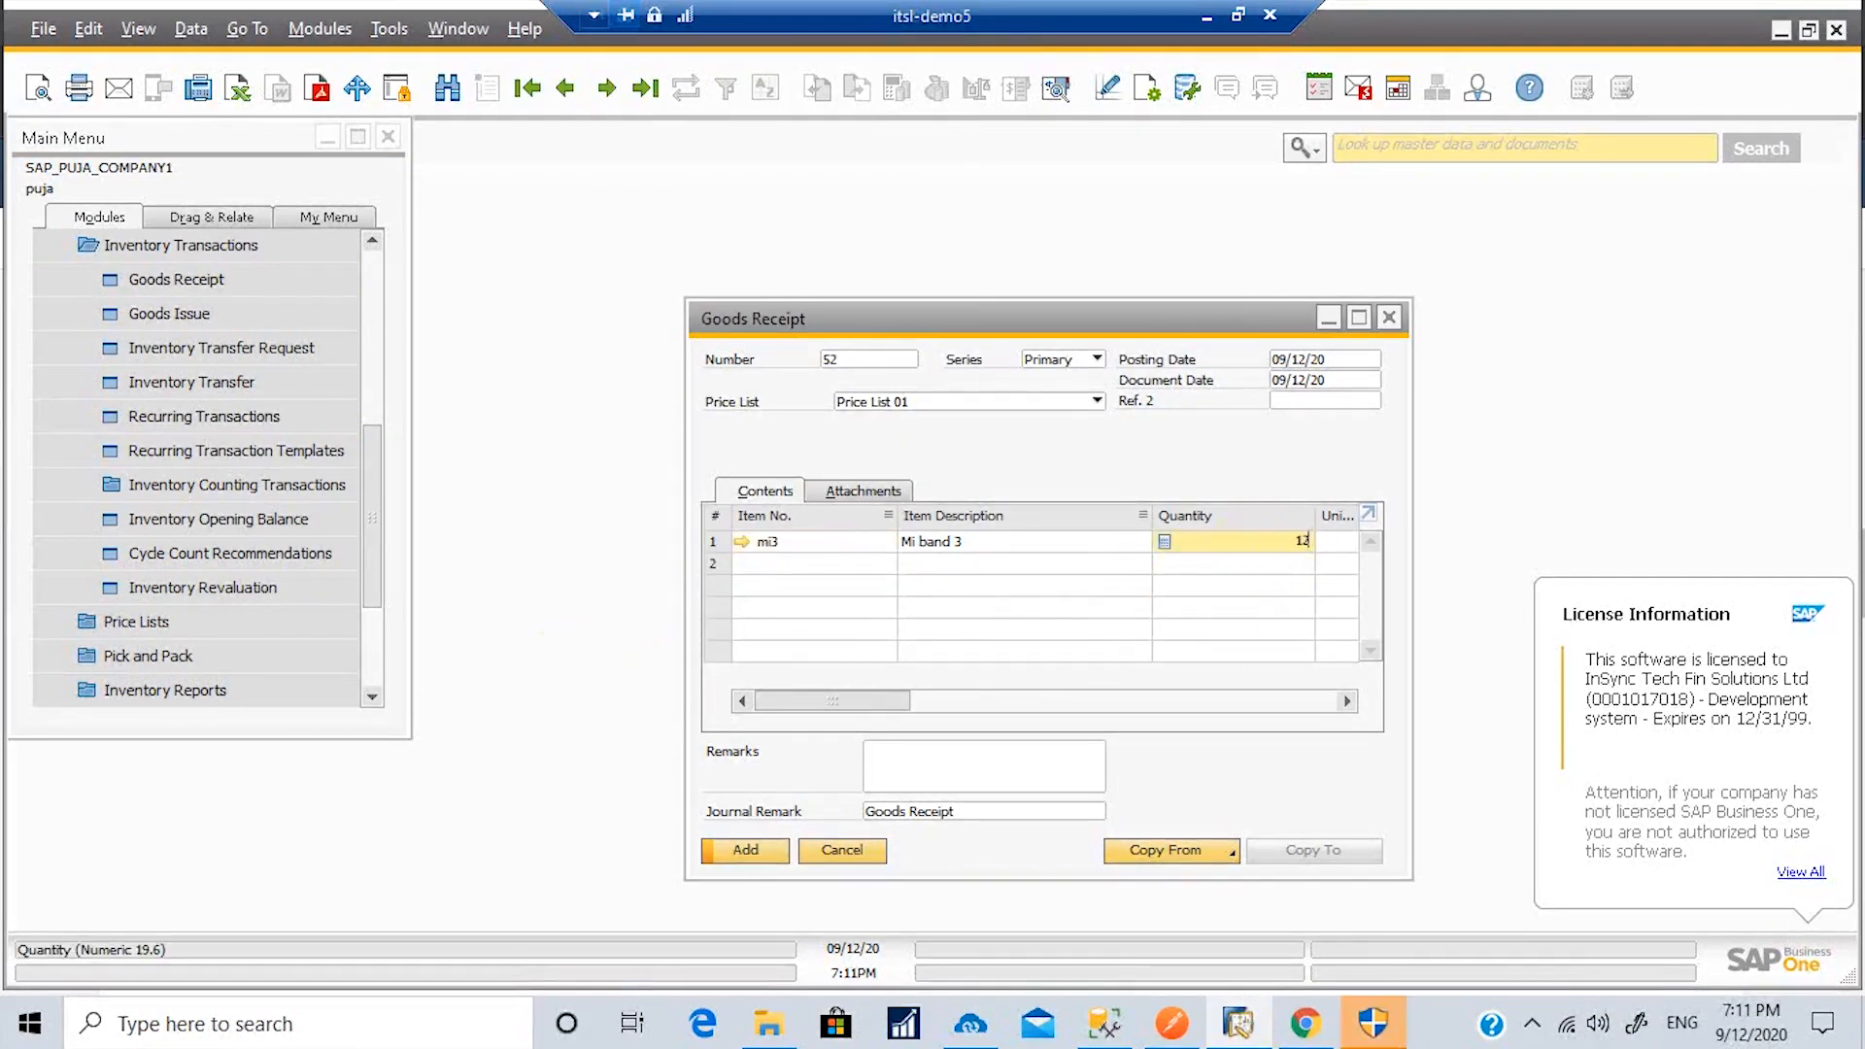
click(743, 848)
click(656, 539)
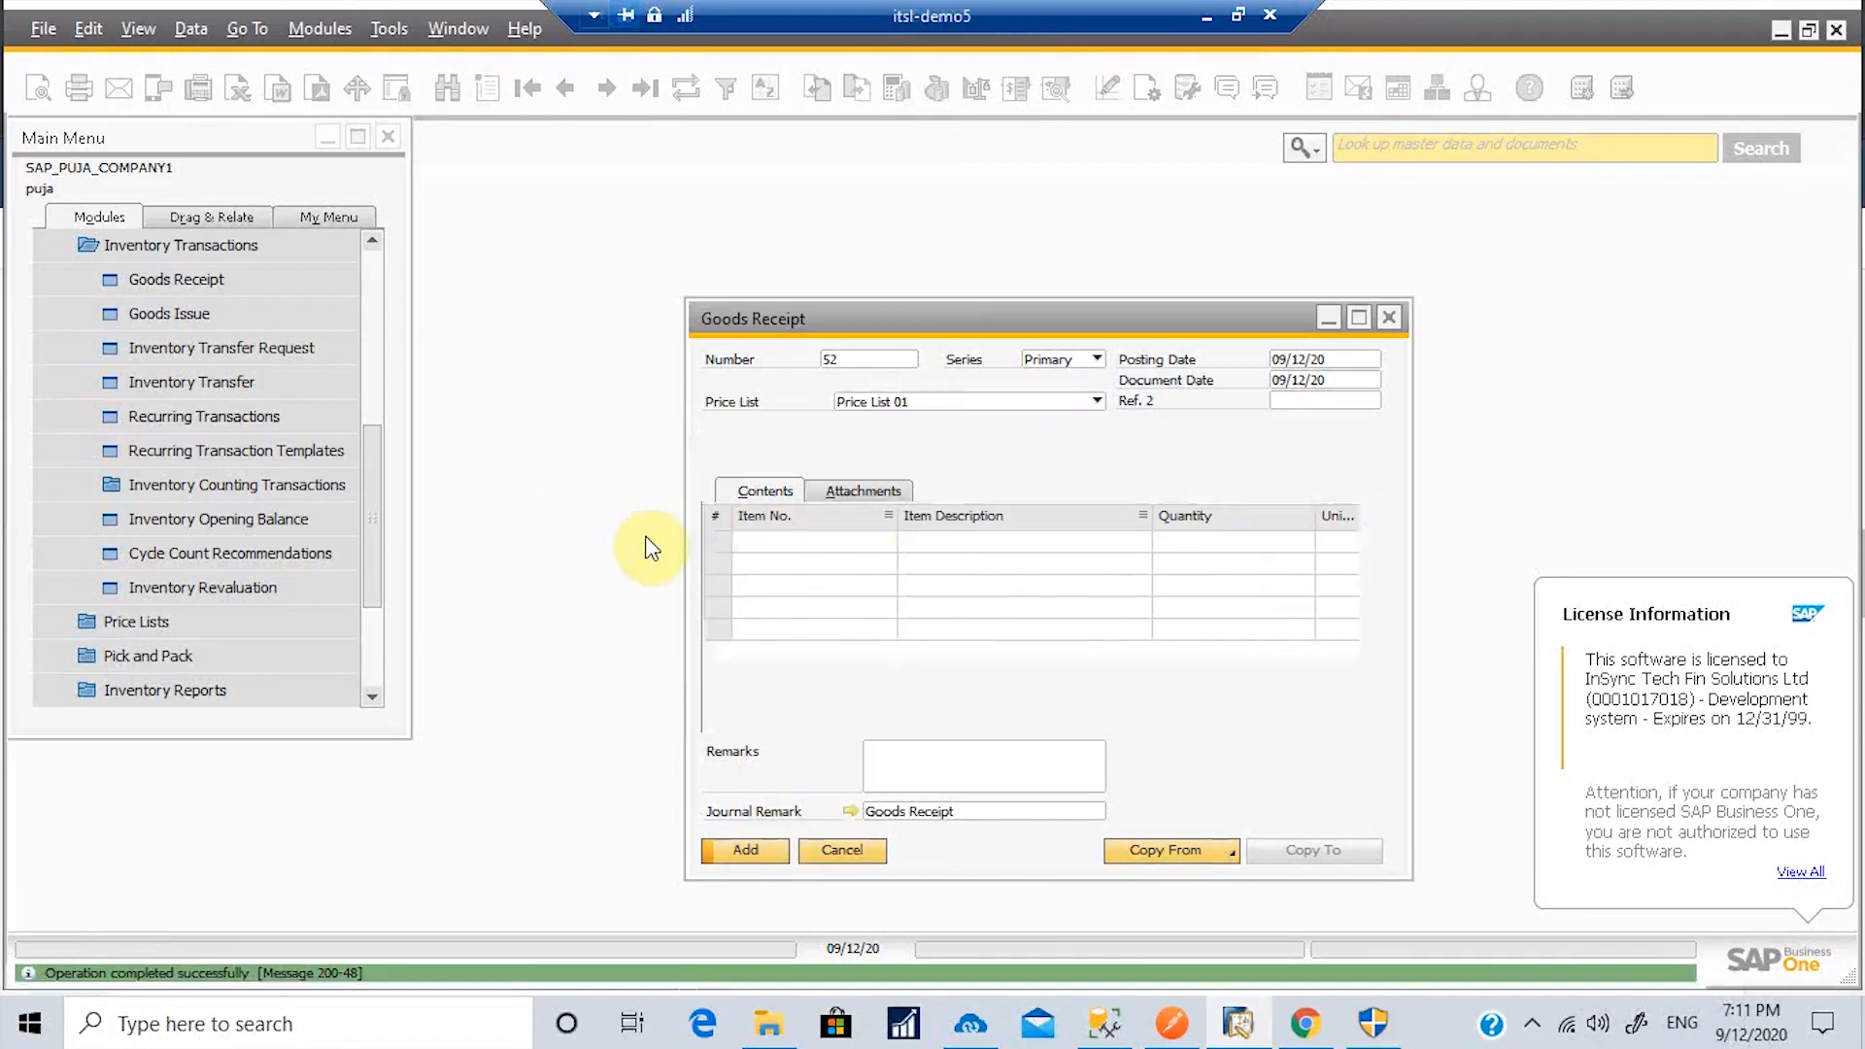
click(1393, 321)
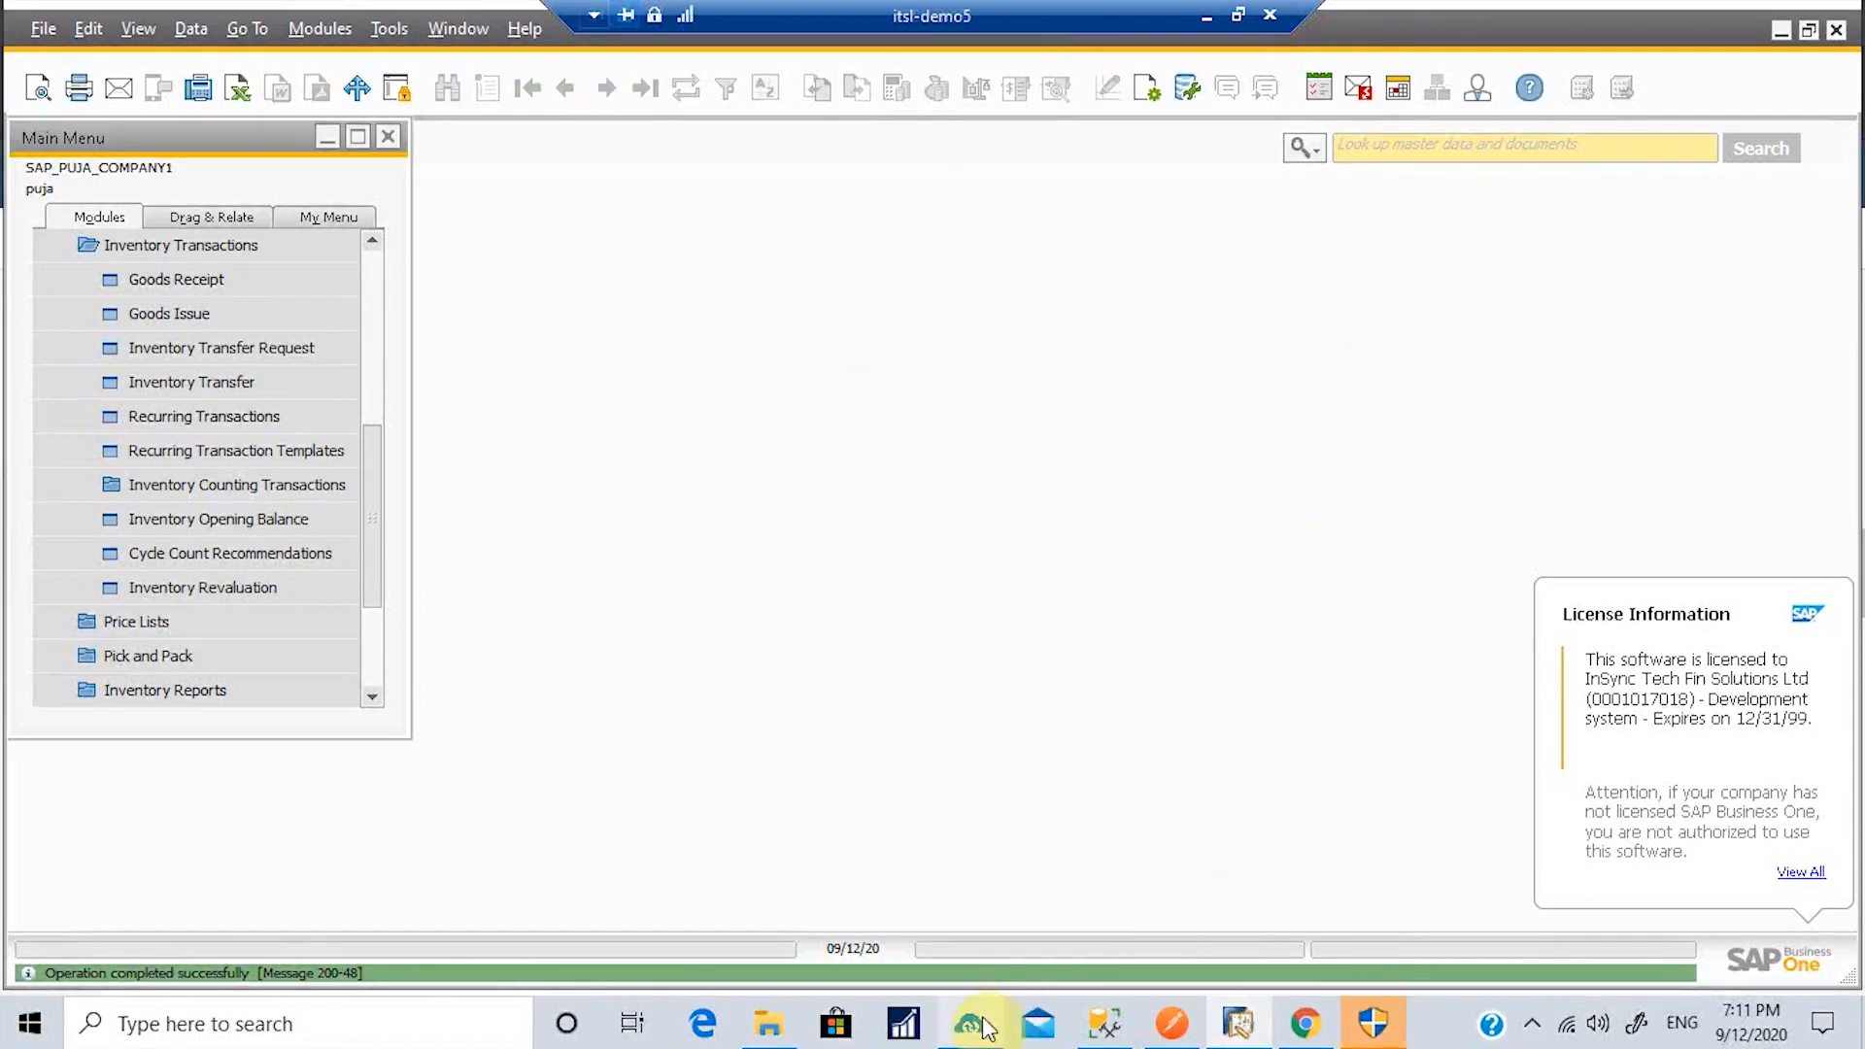
Step: Schedule the Stock Update sync to run automatically every 2 minutes and check its transaction records
click(972, 1025)
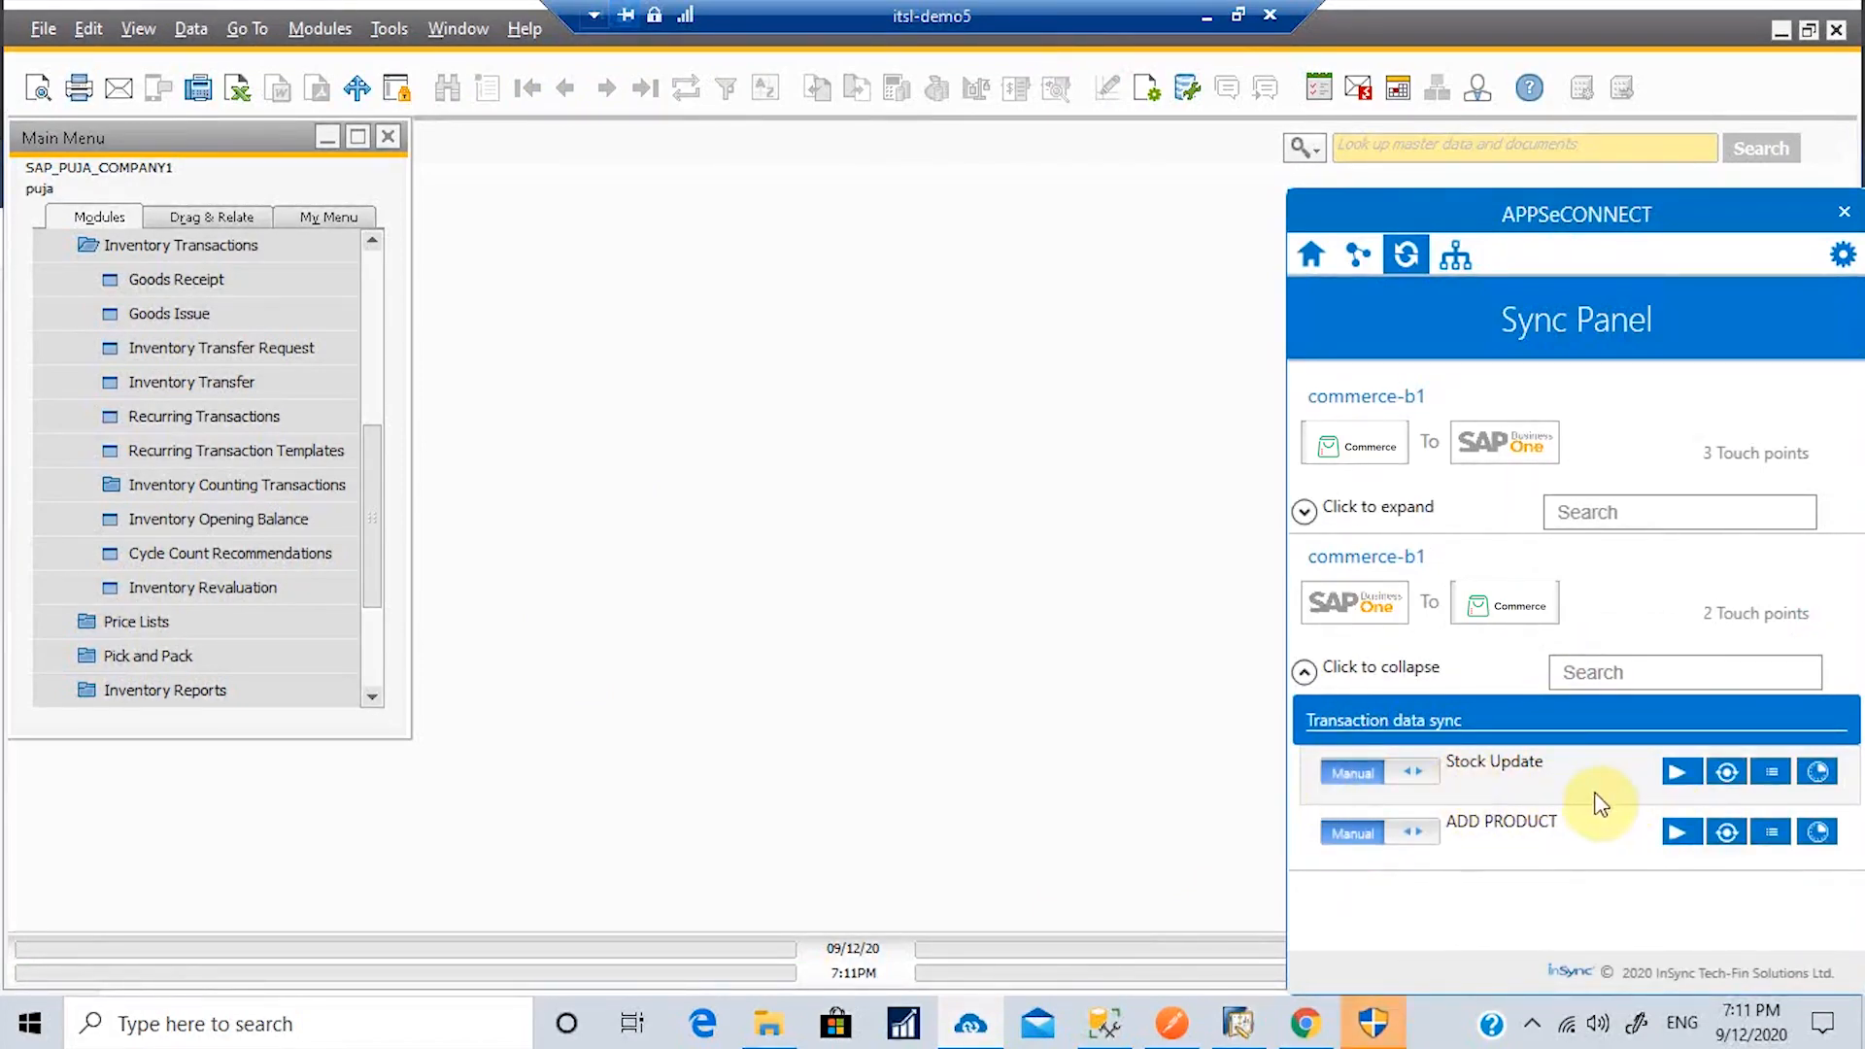
click(1427, 792)
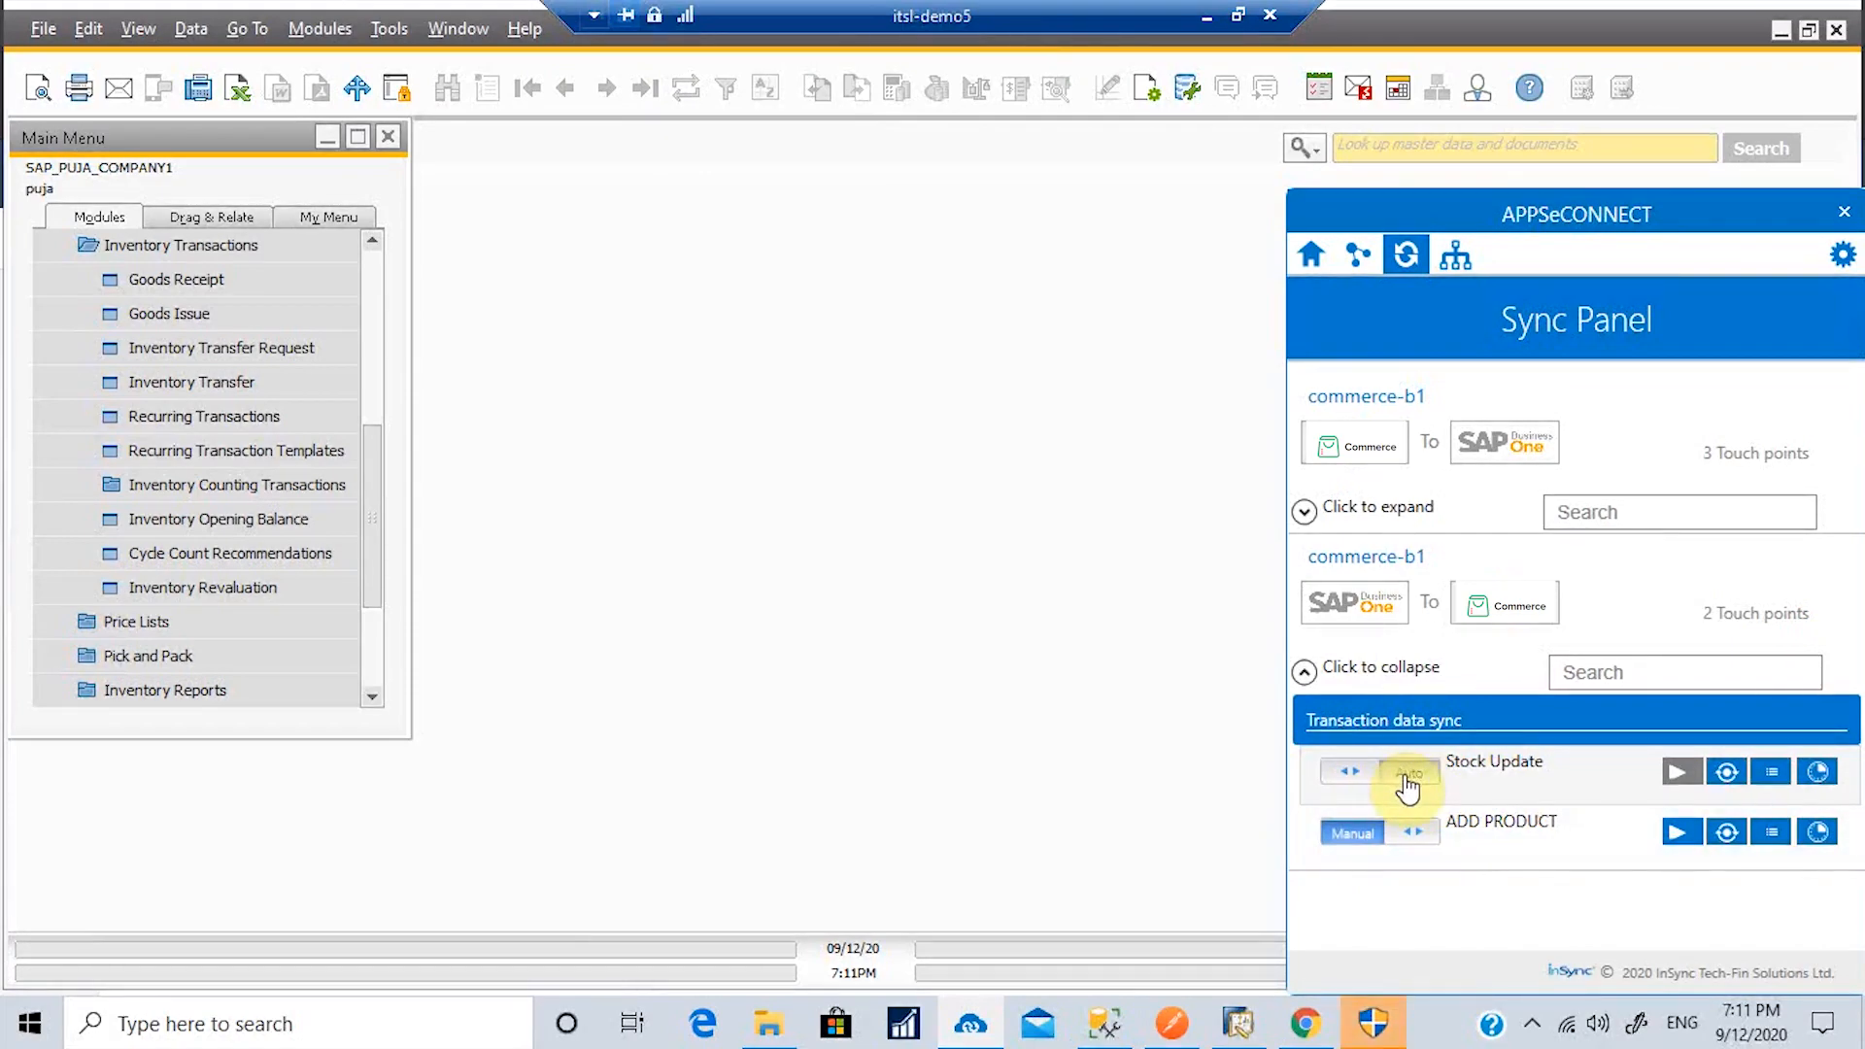
click(1818, 773)
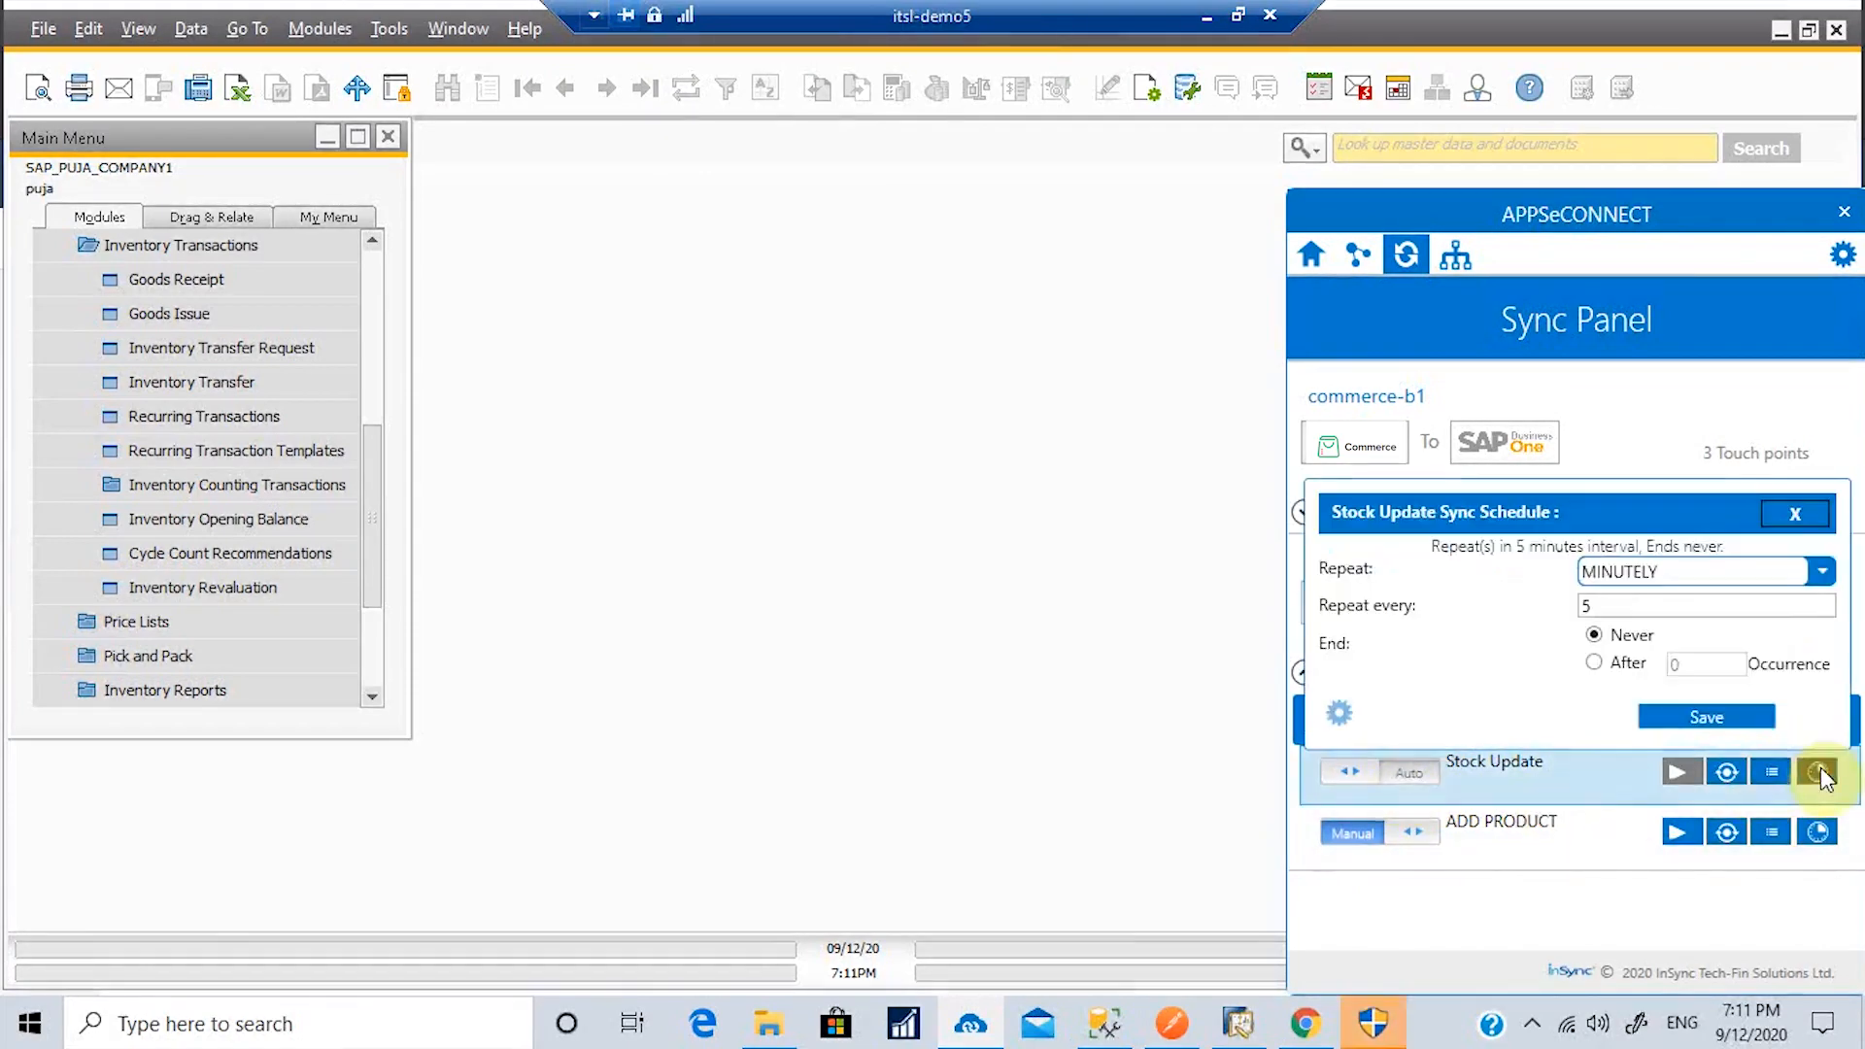
click(1823, 571)
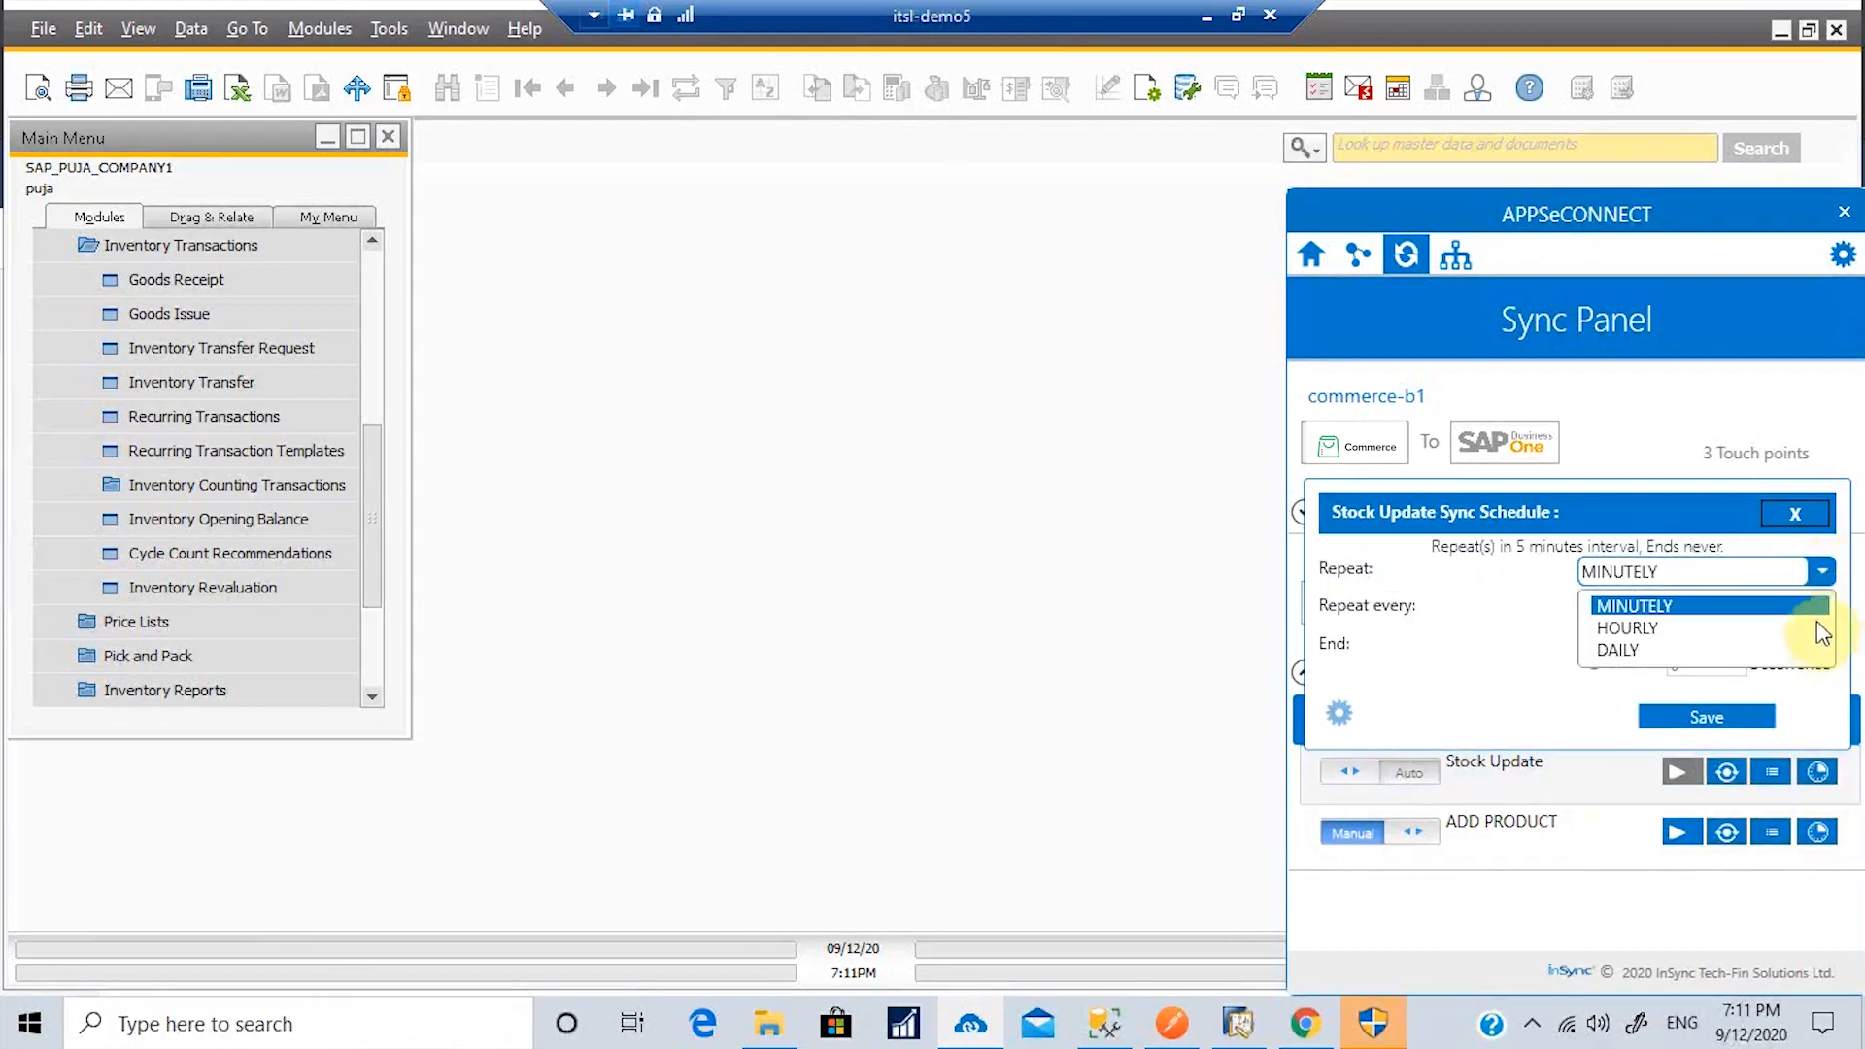
click(1613, 605)
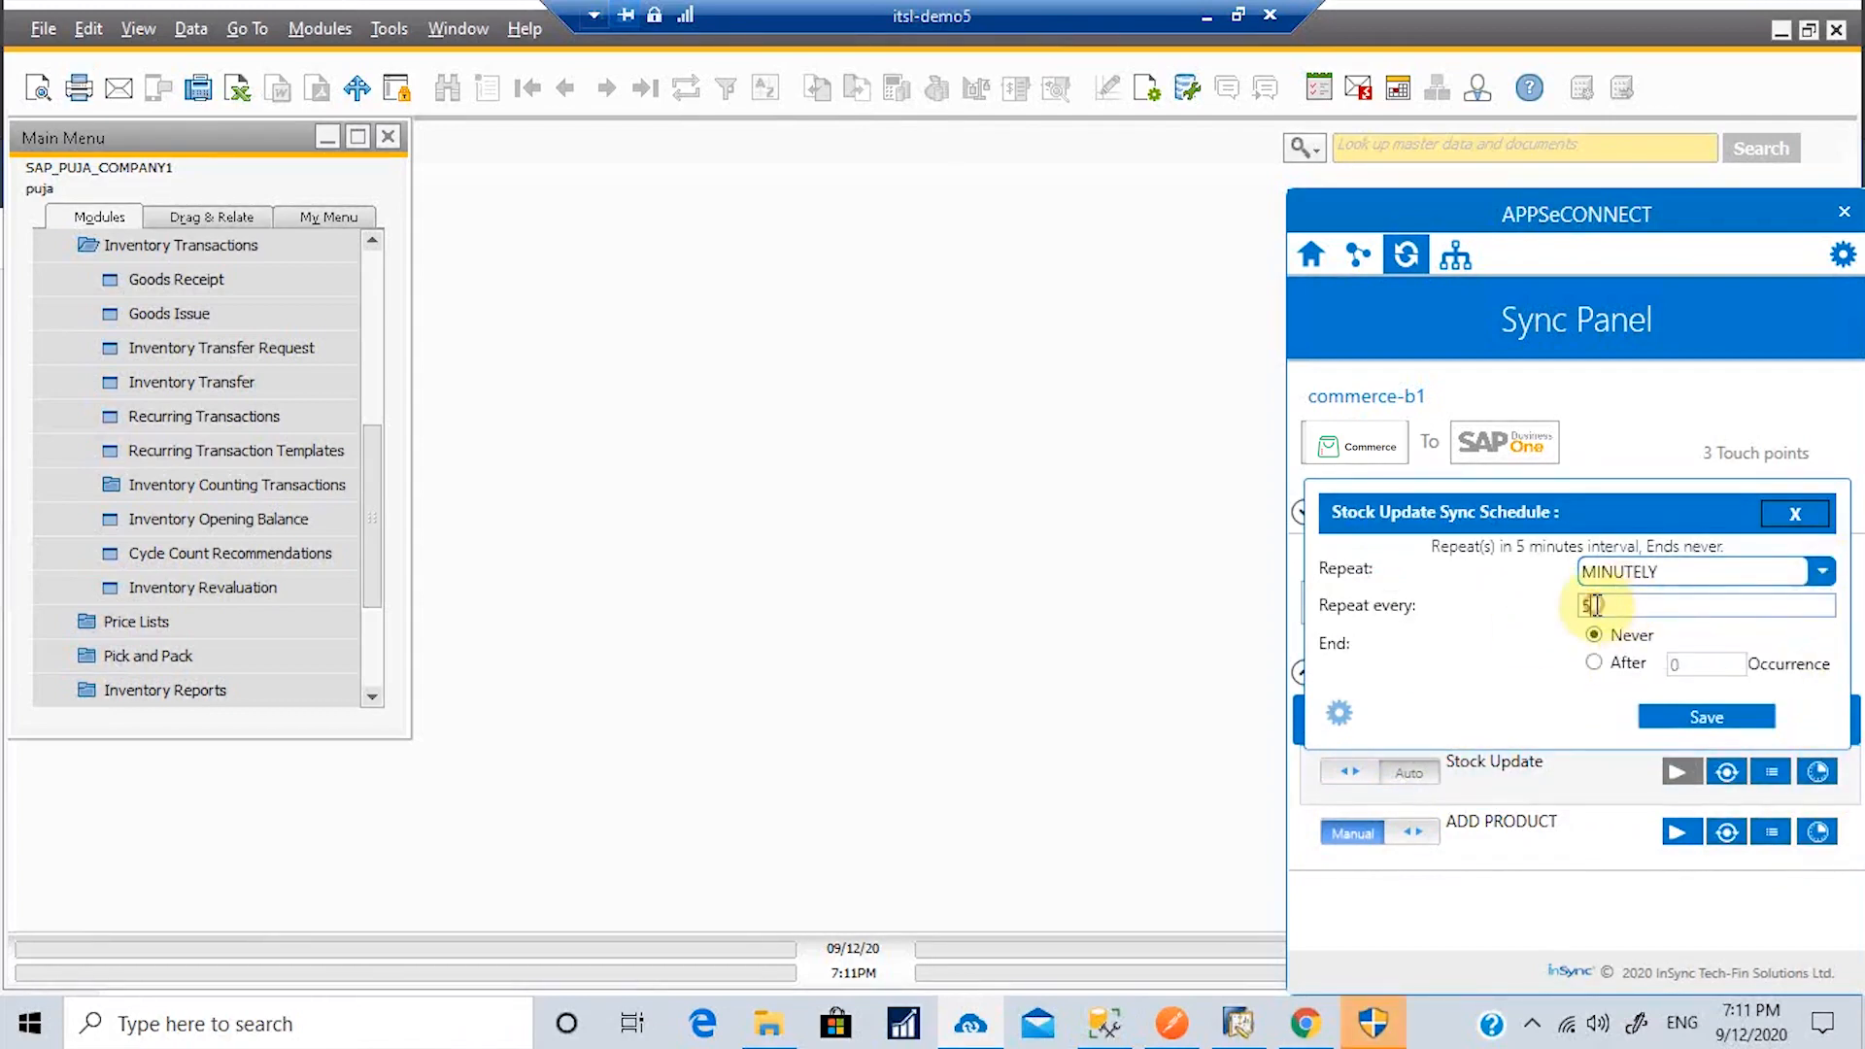
click(1702, 719)
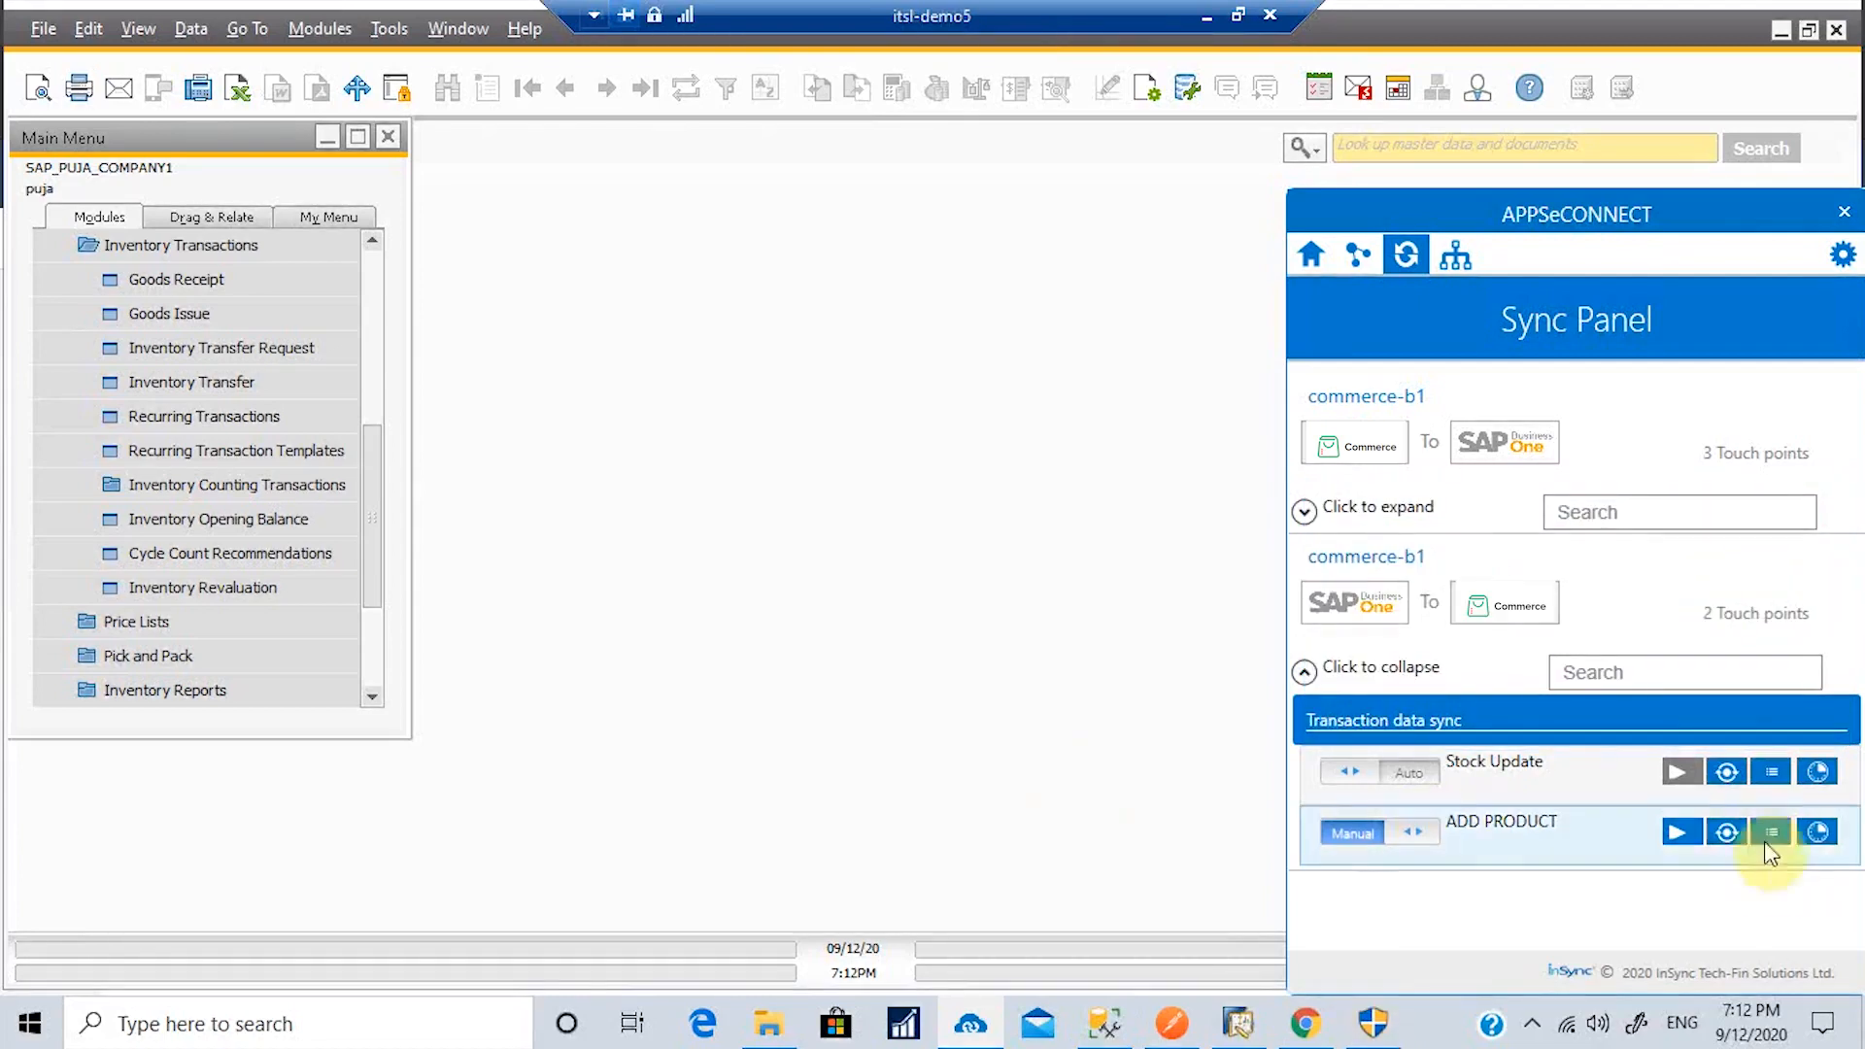
click(1735, 777)
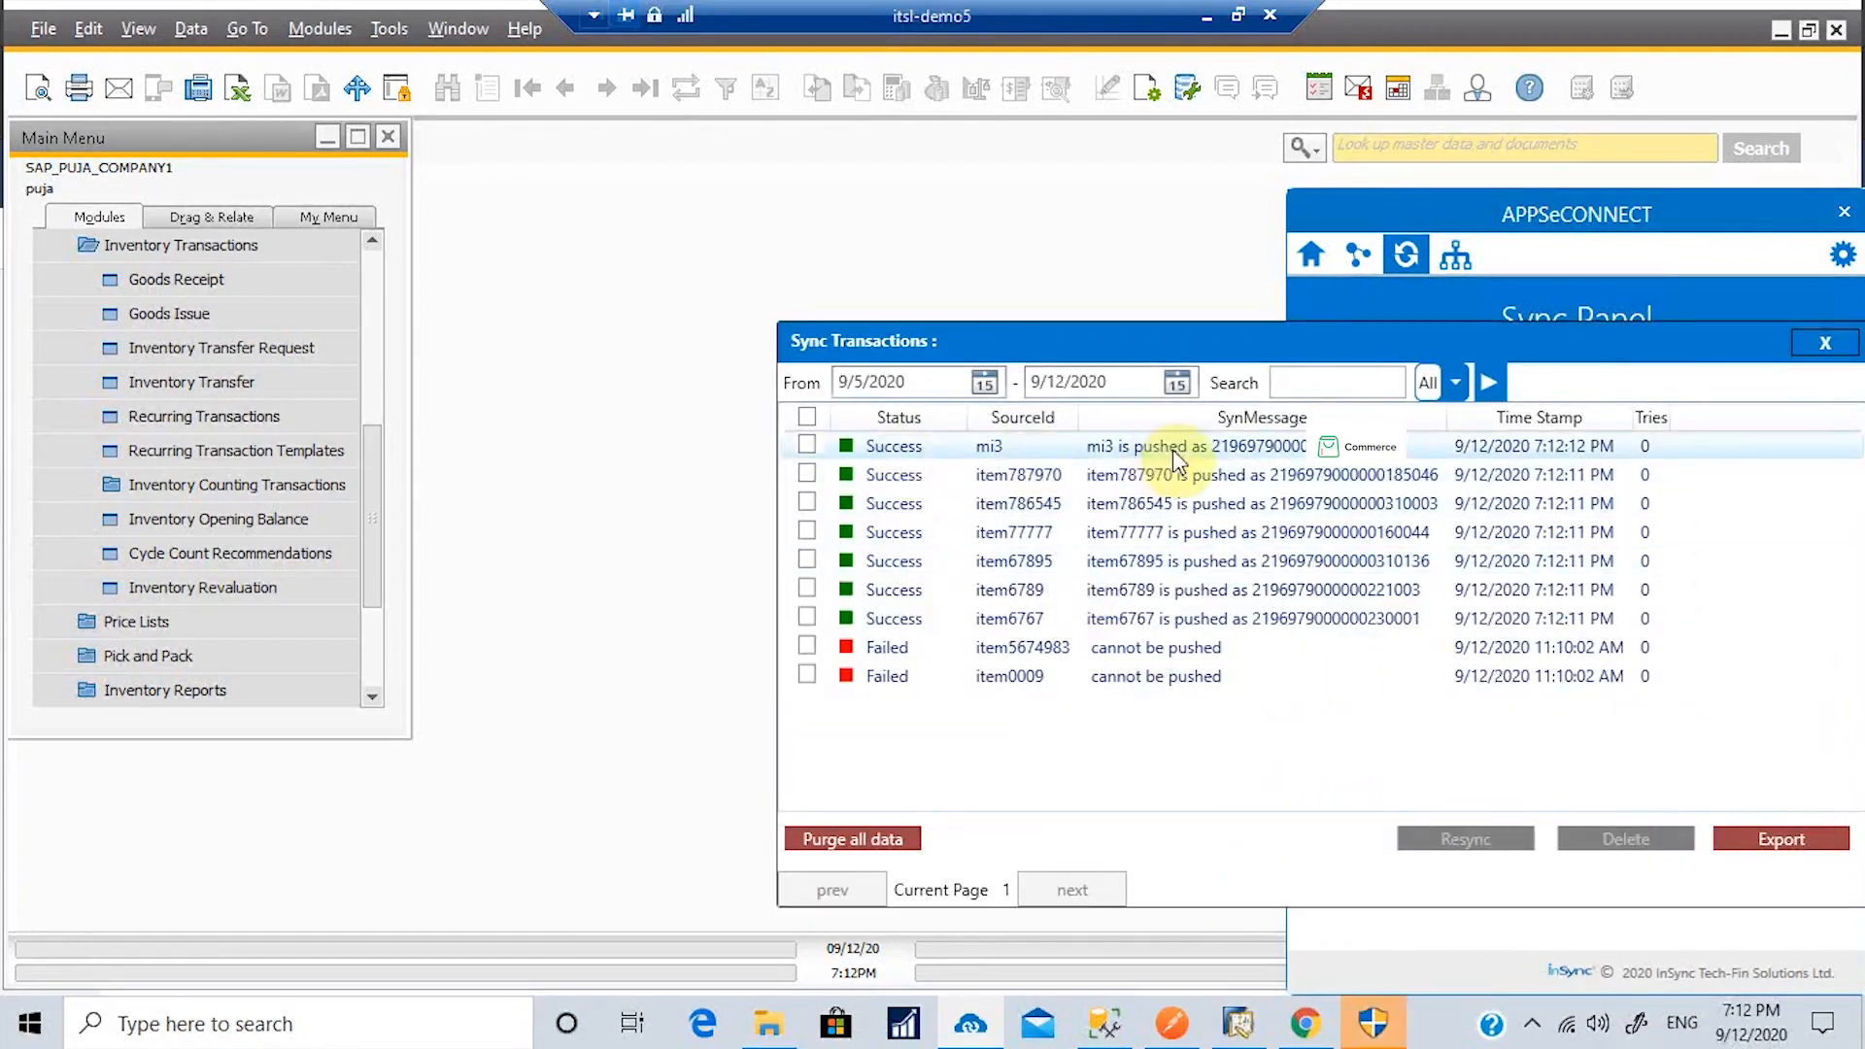
click(1799, 345)
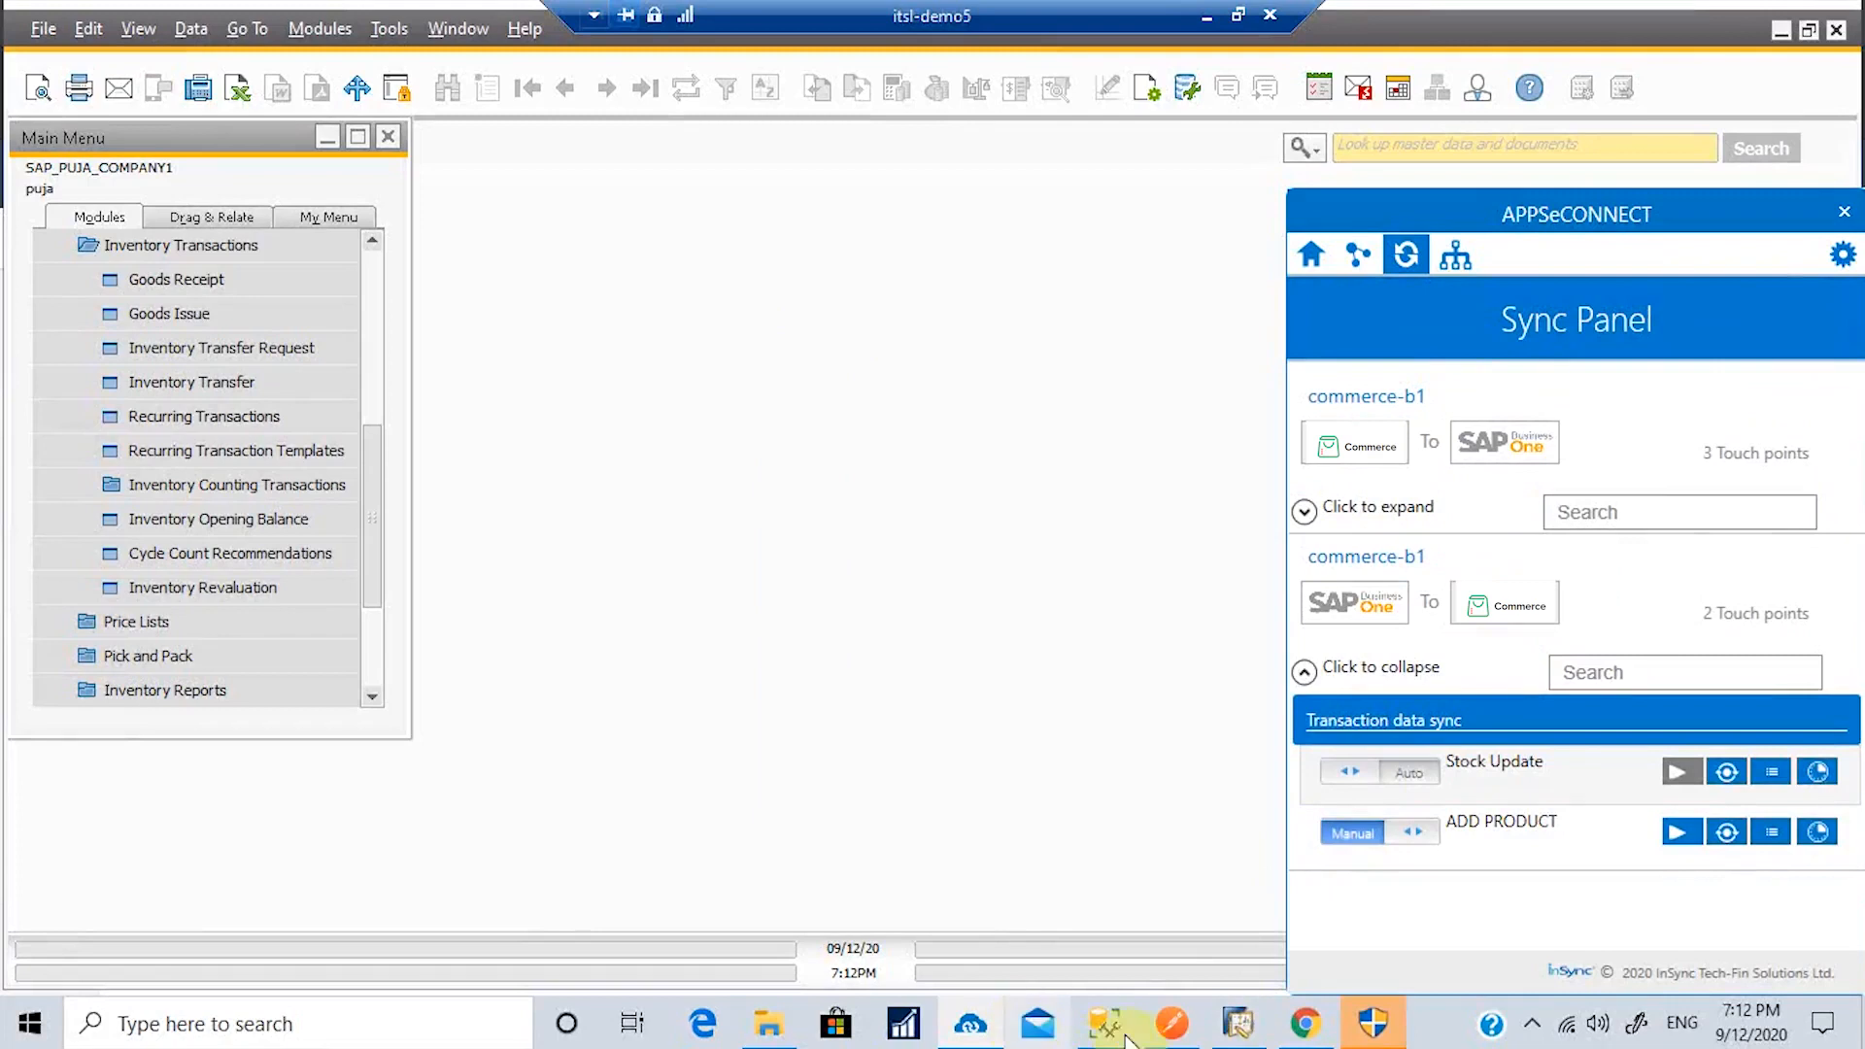
Step: Reload the Mi band 3 product page and scroll to Inventory Tracking showing quantity 120
click(1314, 1028)
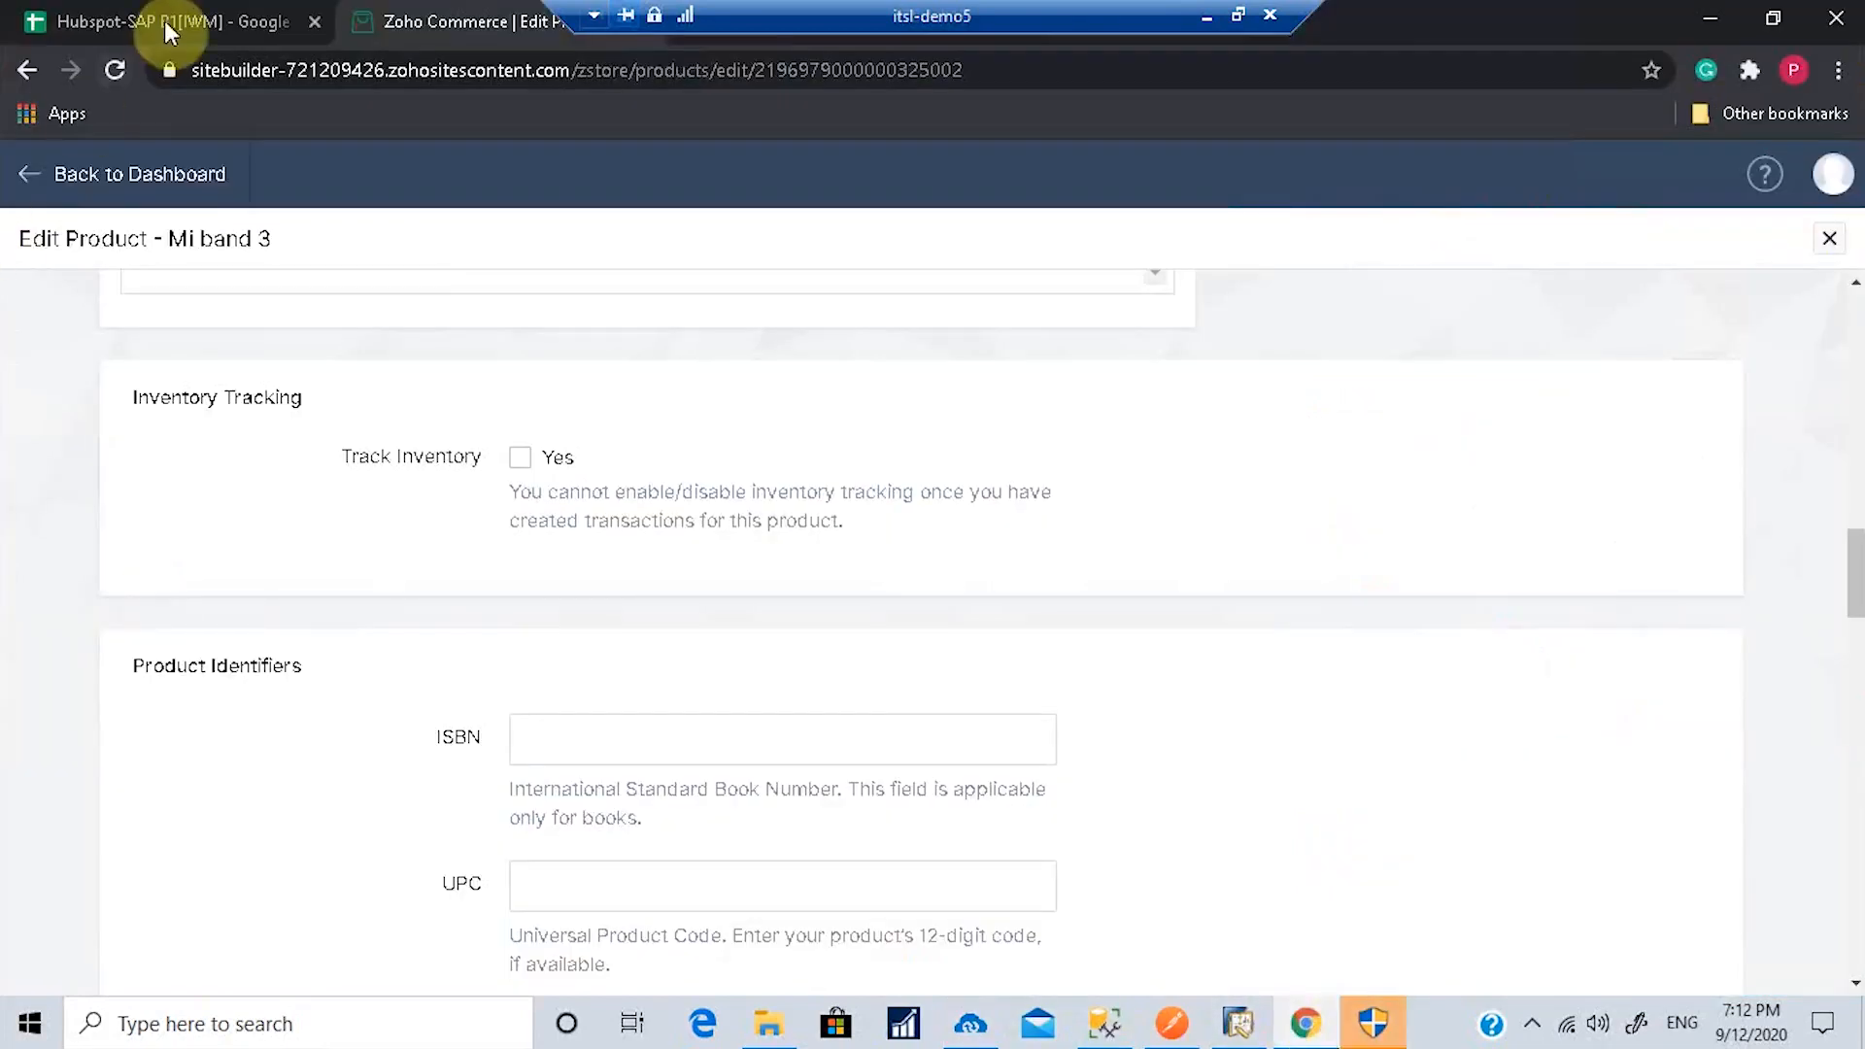
click(117, 71)
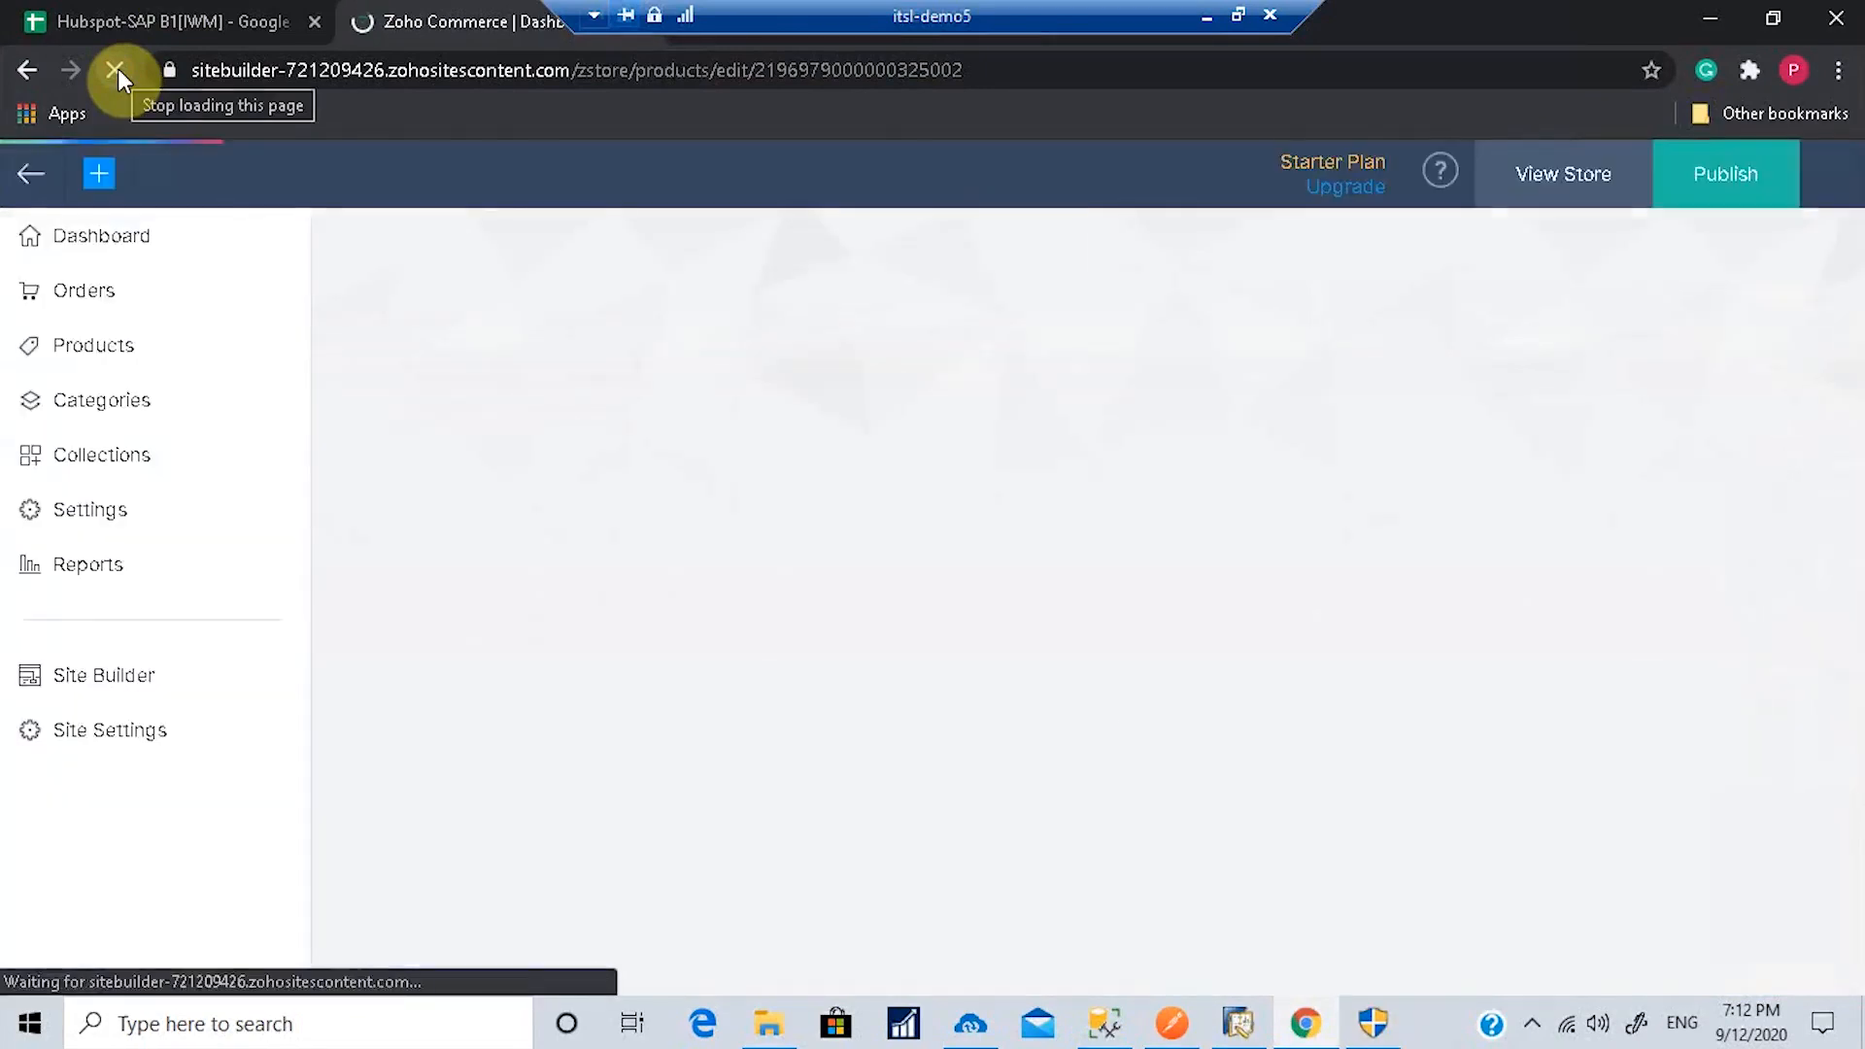
scroll(717, 566, down, 3)
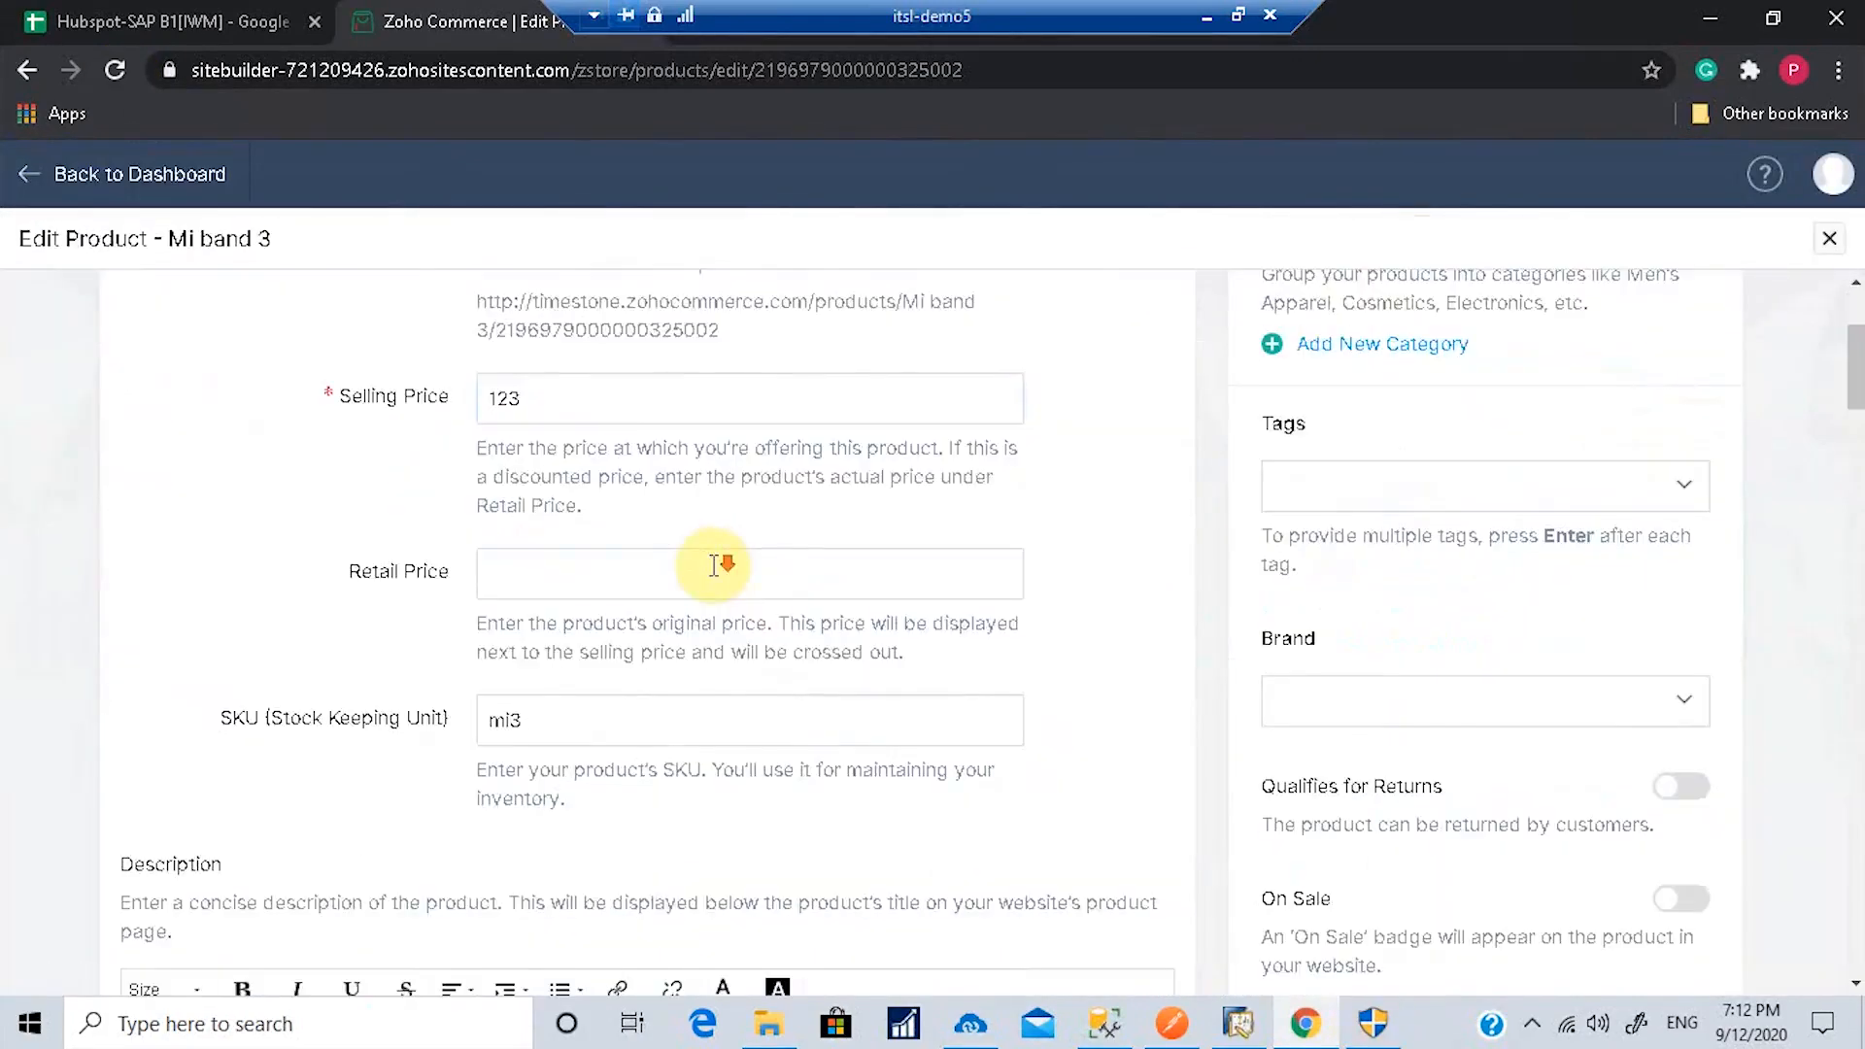
scroll(716, 566, down, 11)
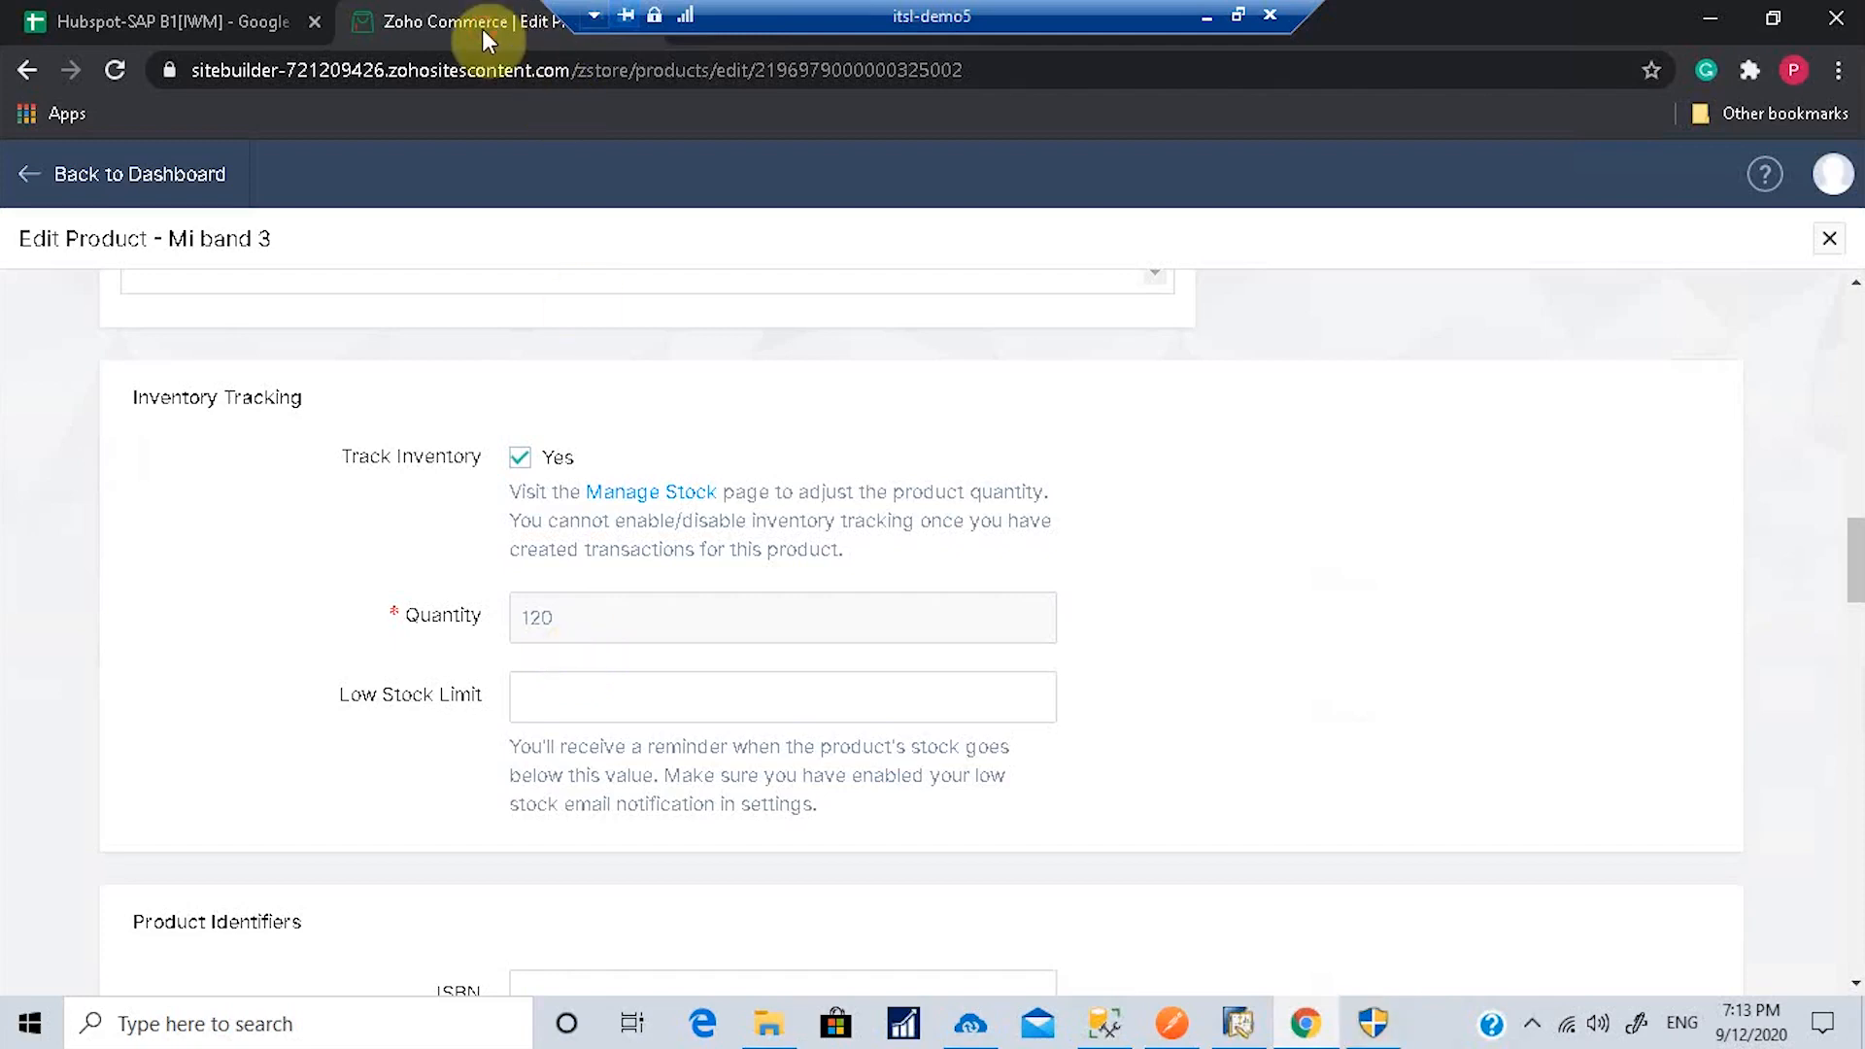
Step: Leave the Mi band 3 Edit Product page and go back to the store Dashboard
click(26, 181)
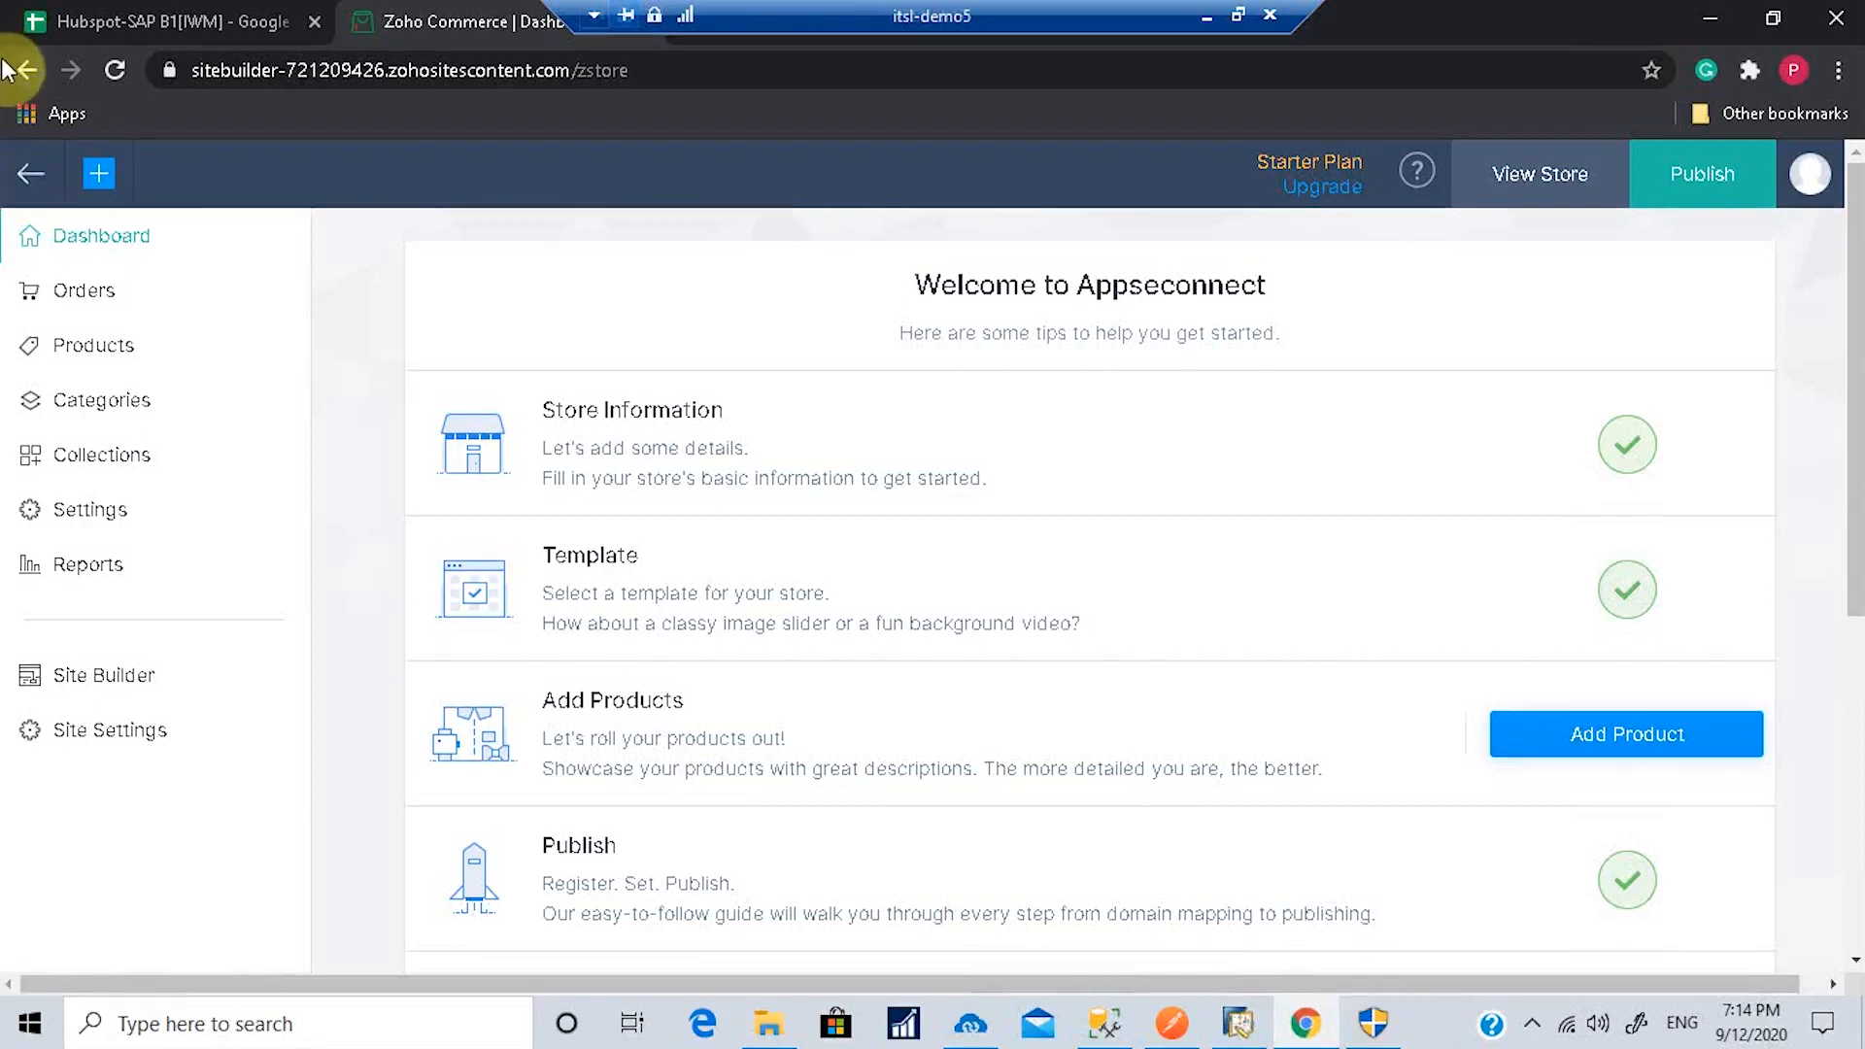
Step: Open the live storefront and go to the Mi band 3 product page from All Products
click(1564, 195)
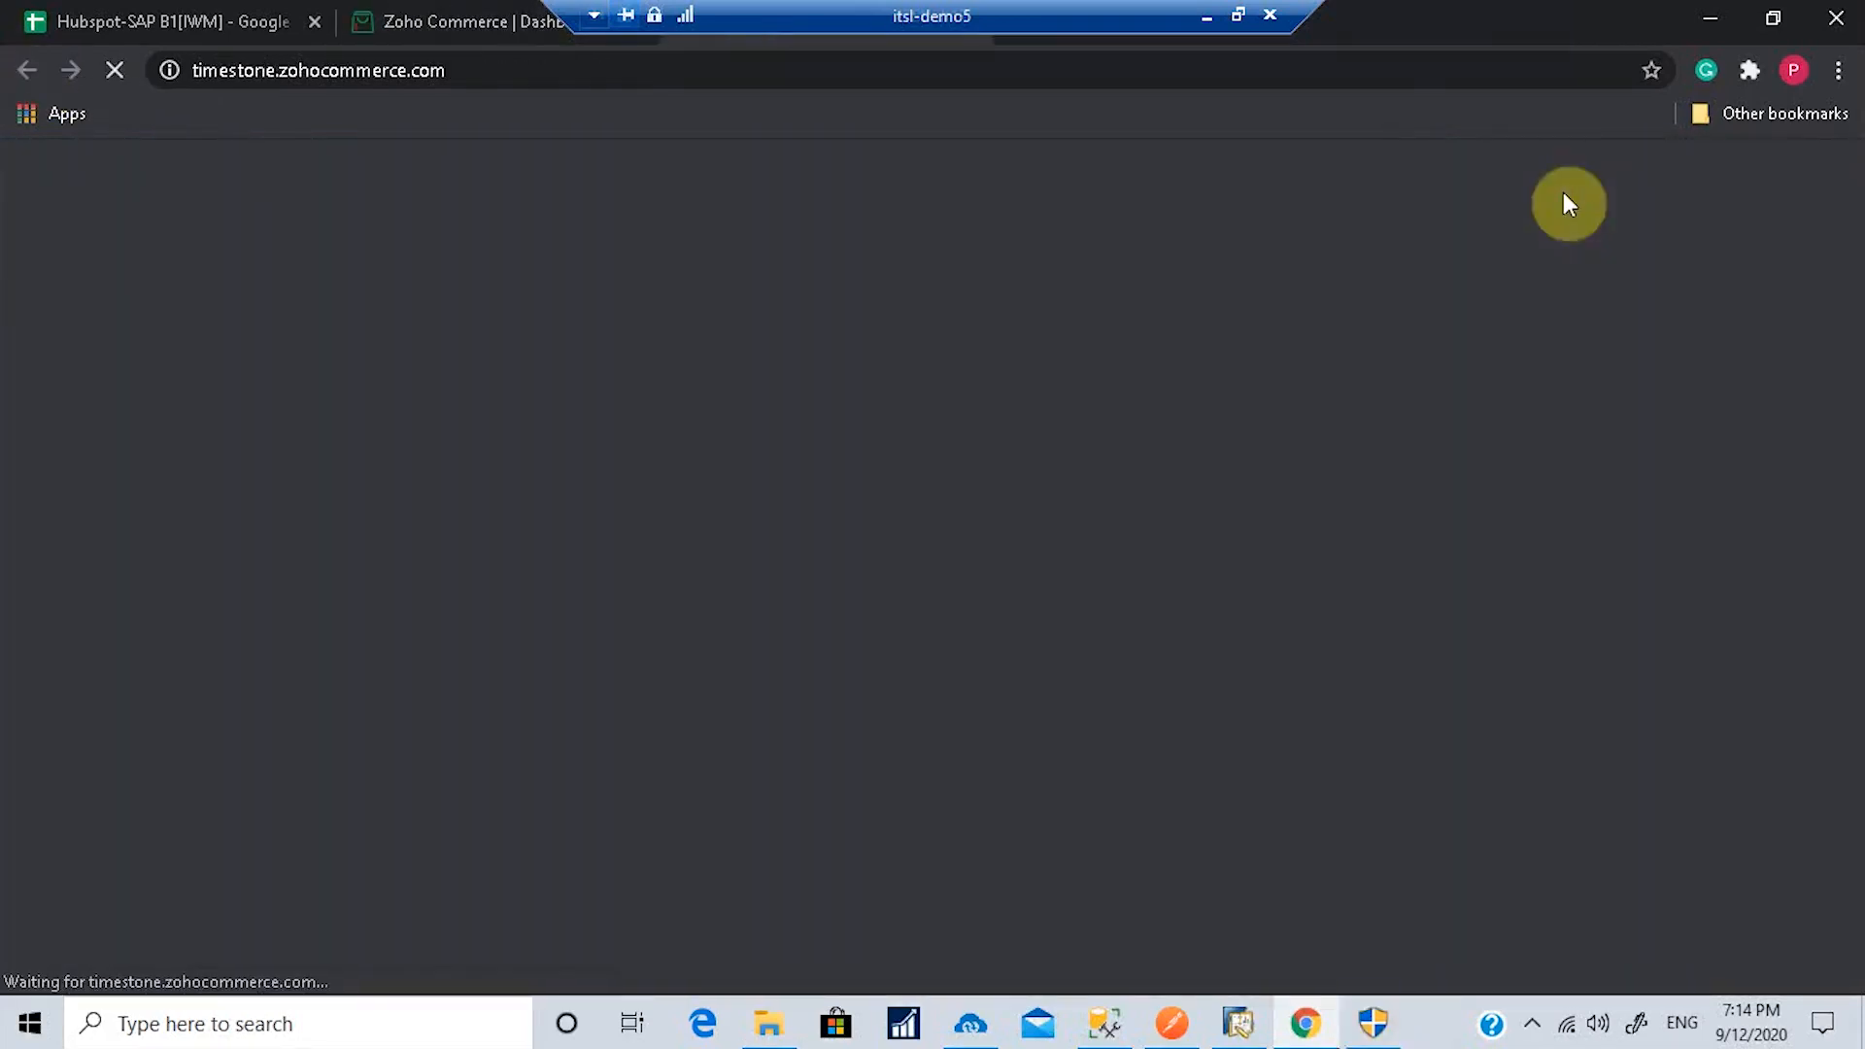
scroll(1040, 701, down, 15)
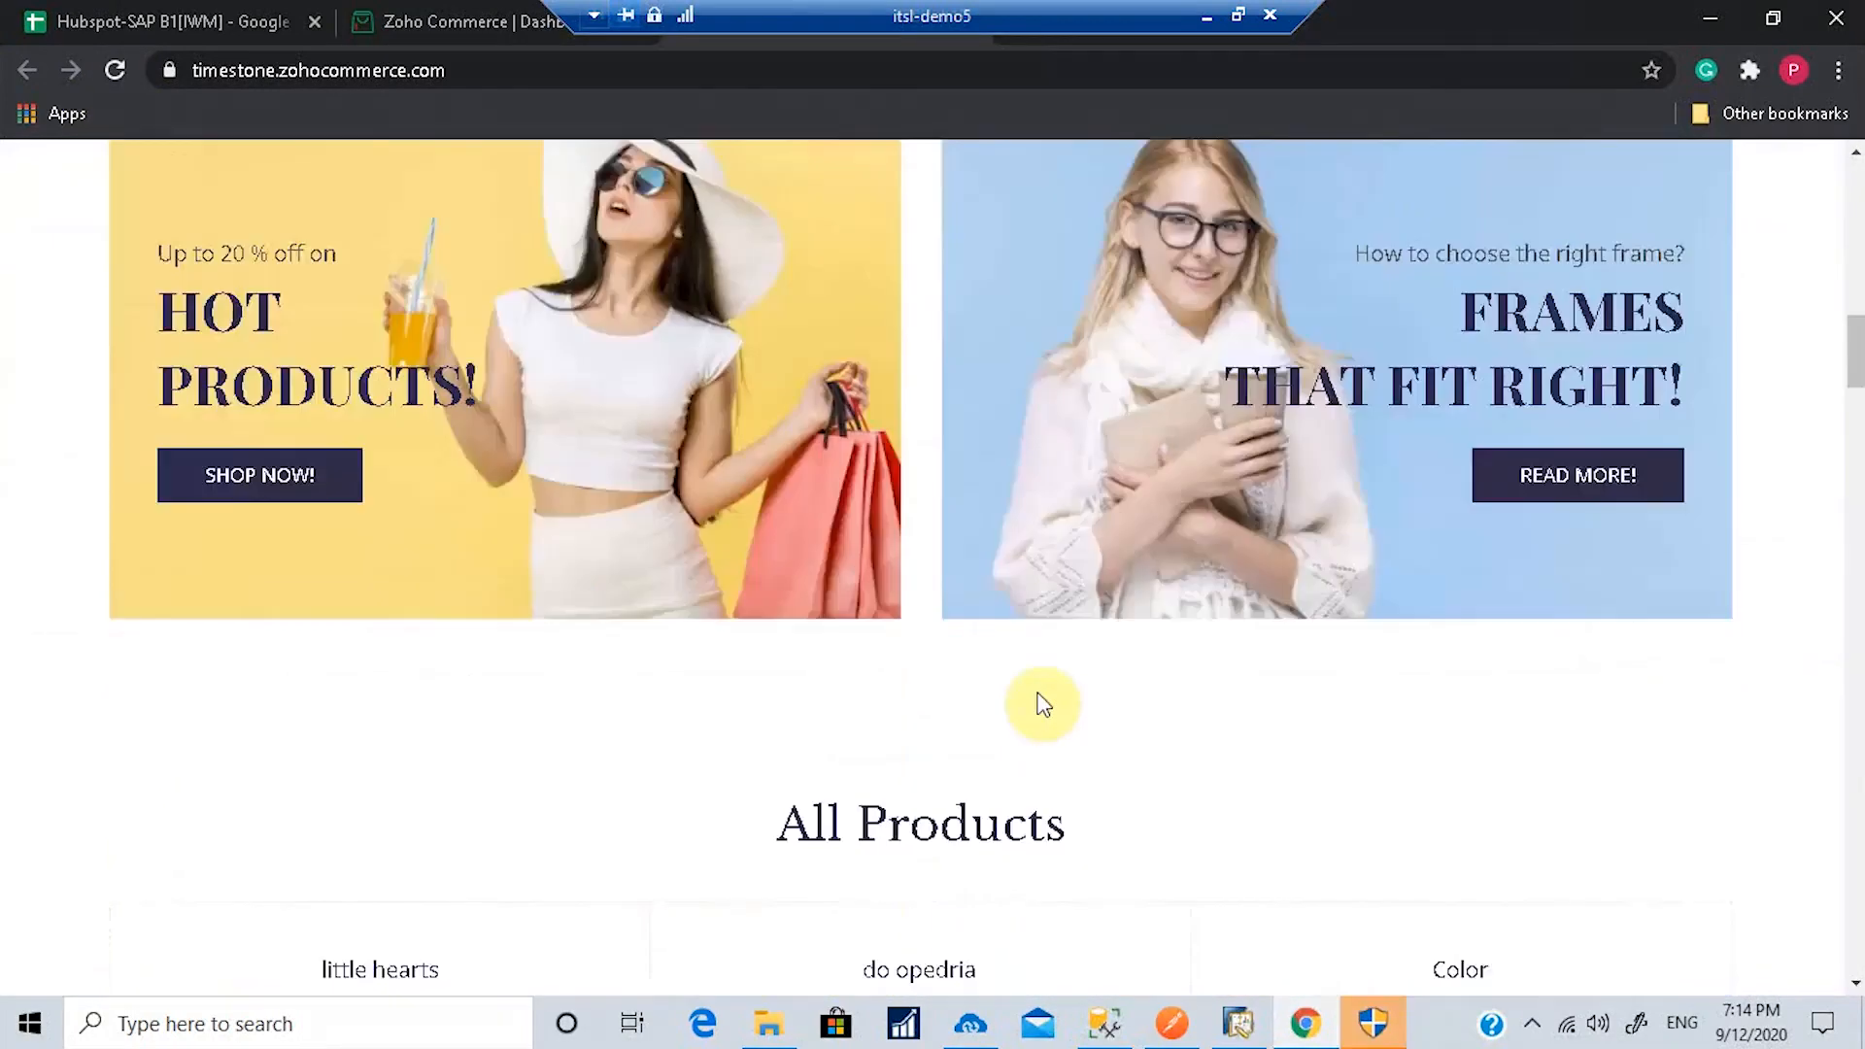
scroll(763, 886, down, 5)
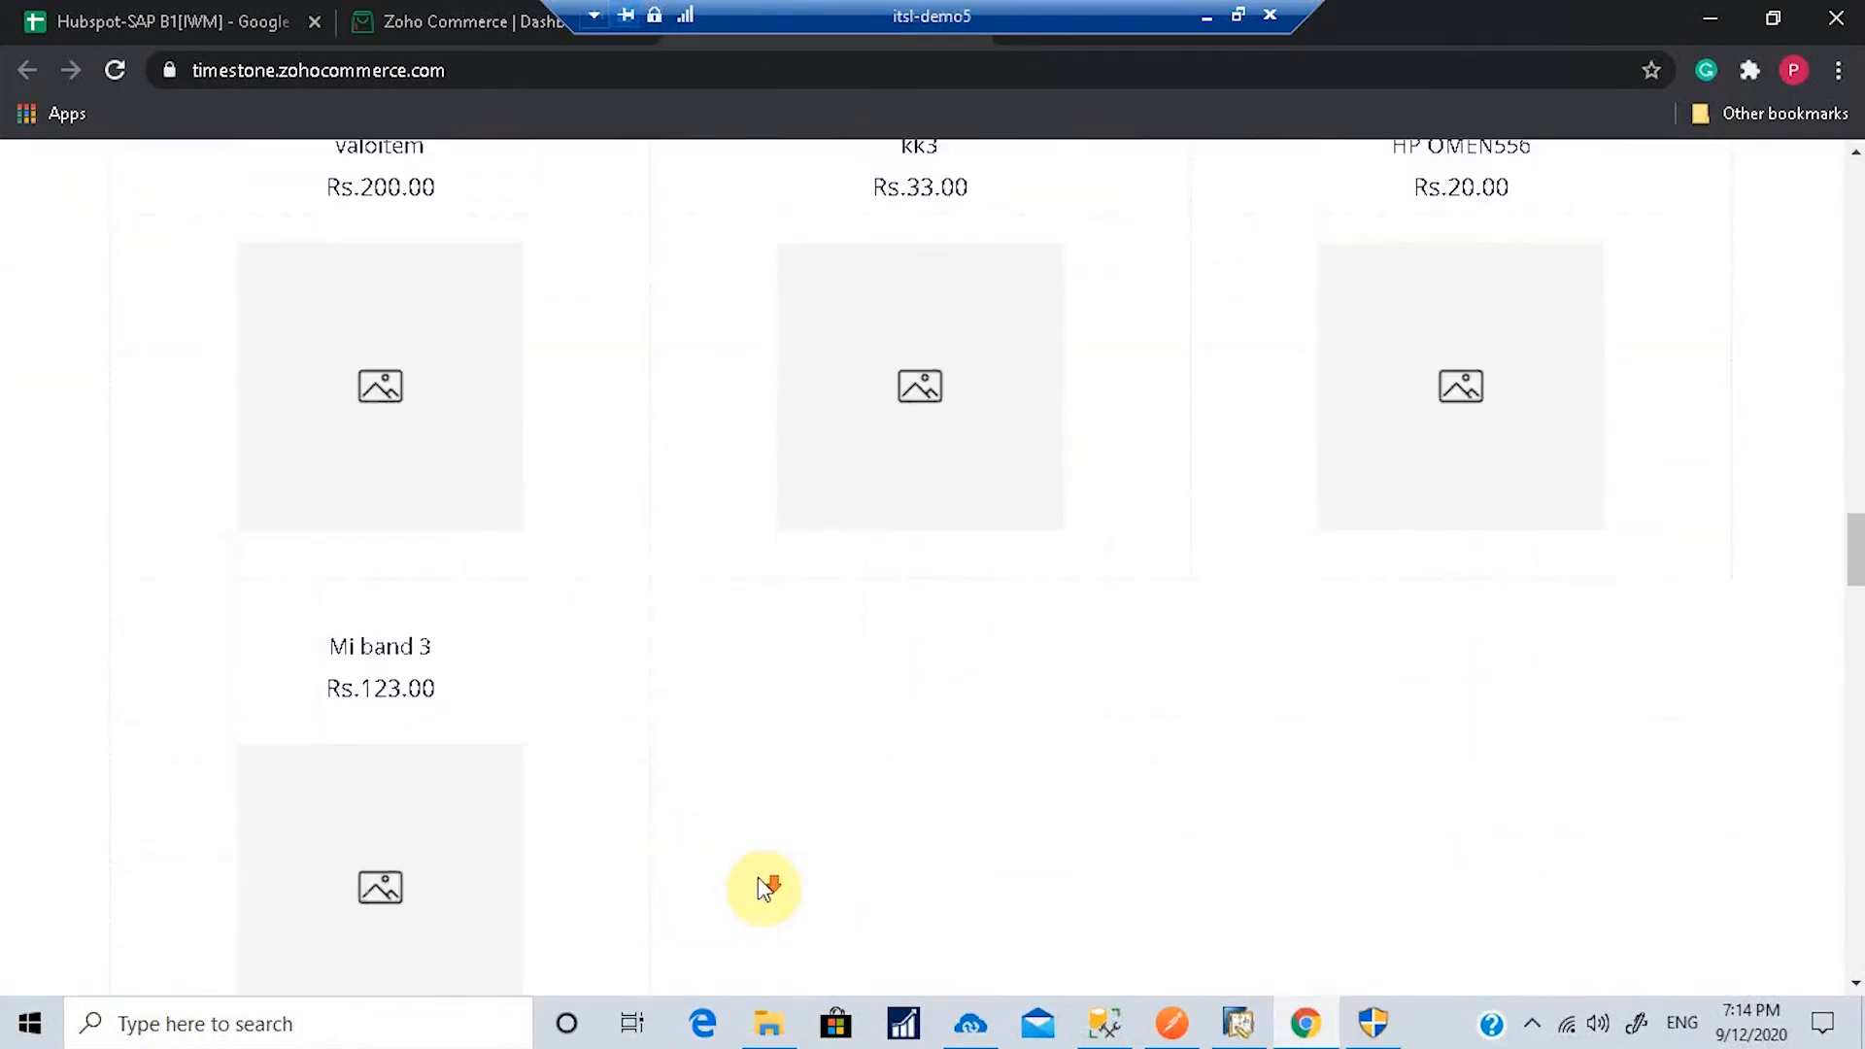
scroll(1299, 820, up, 5)
scroll(467, 845, down, 5)
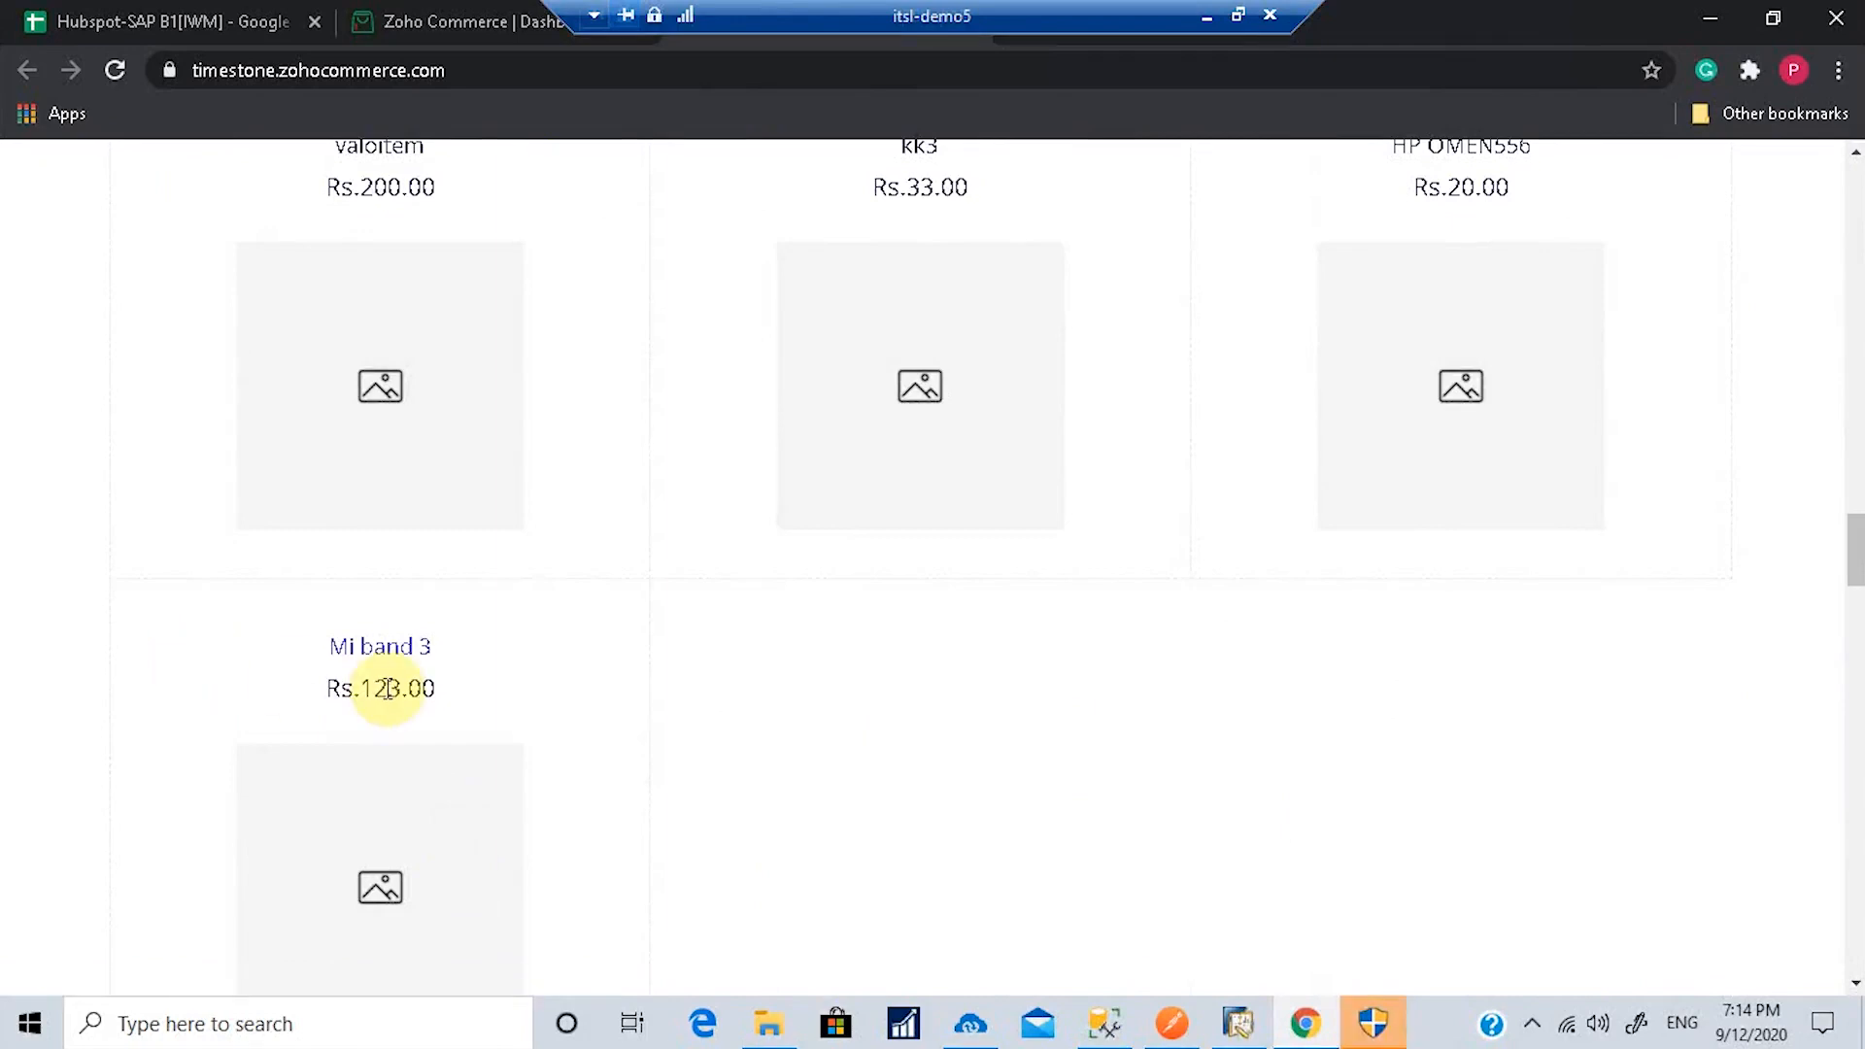
scroll(389, 692, down, 3)
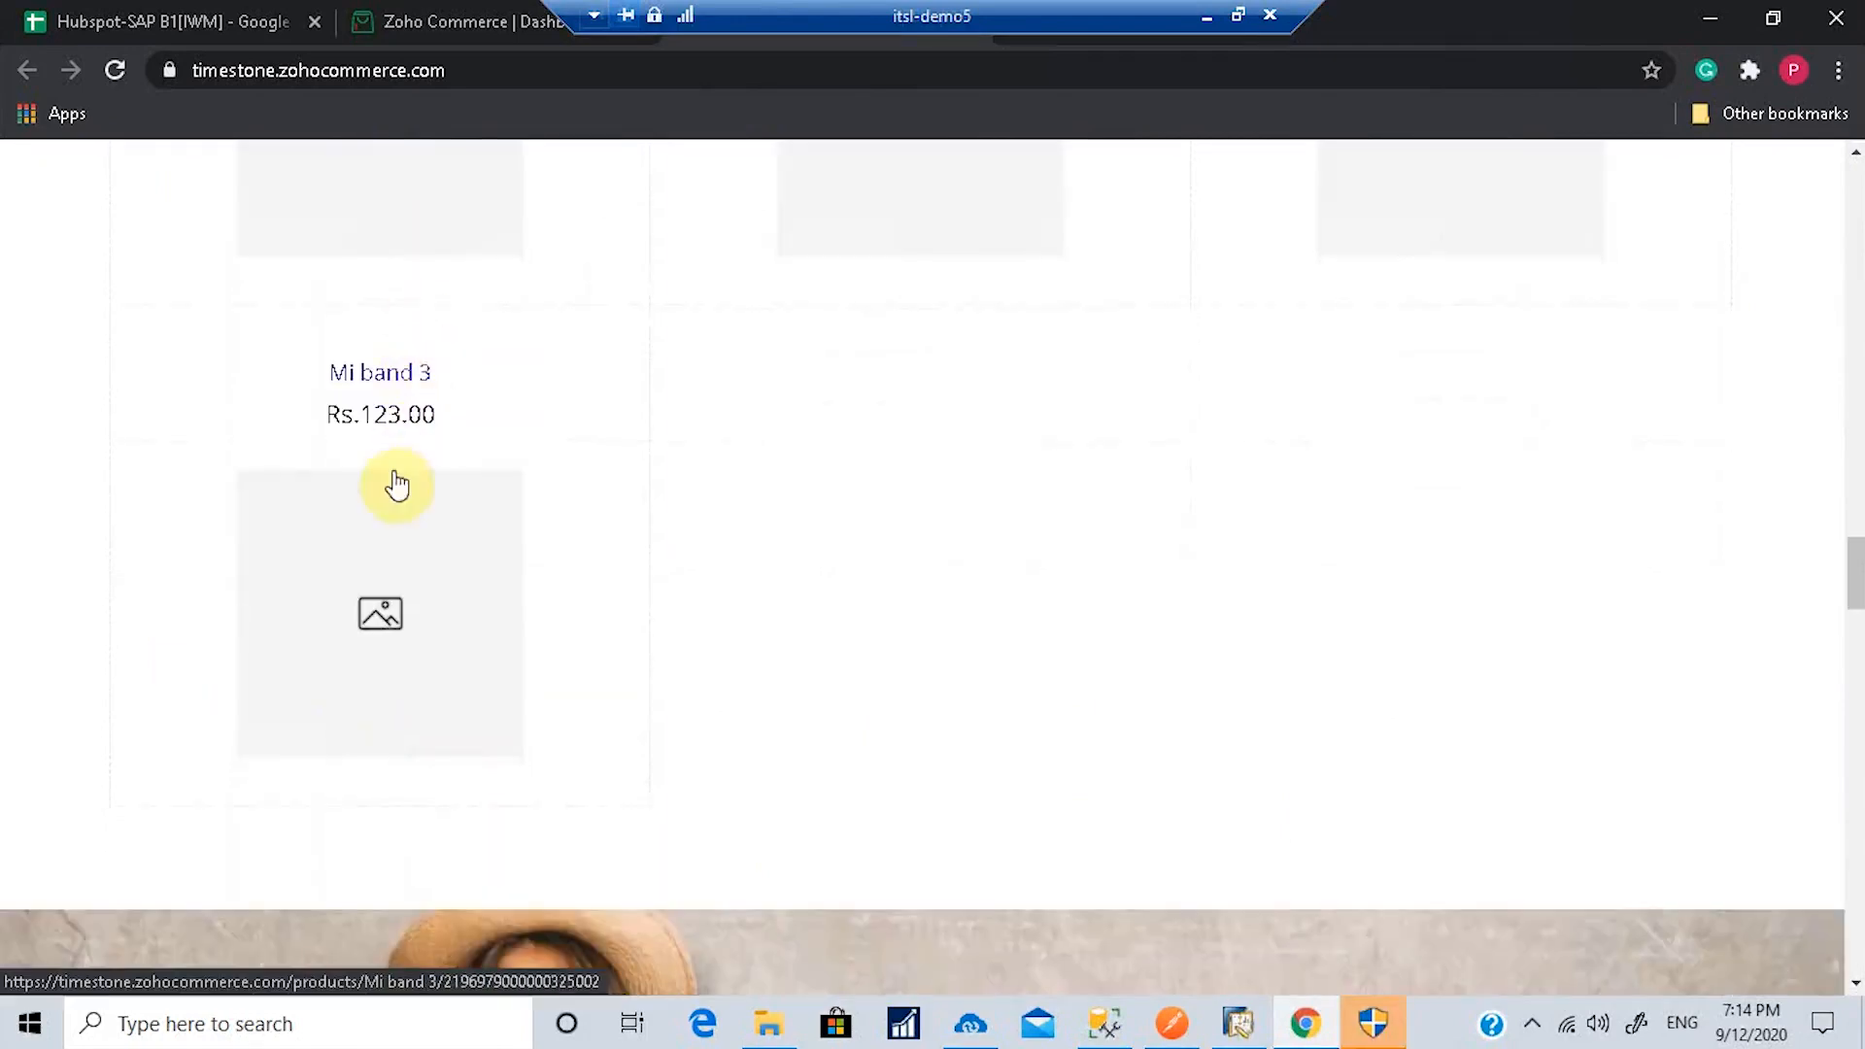
scroll(412, 445, up, 4)
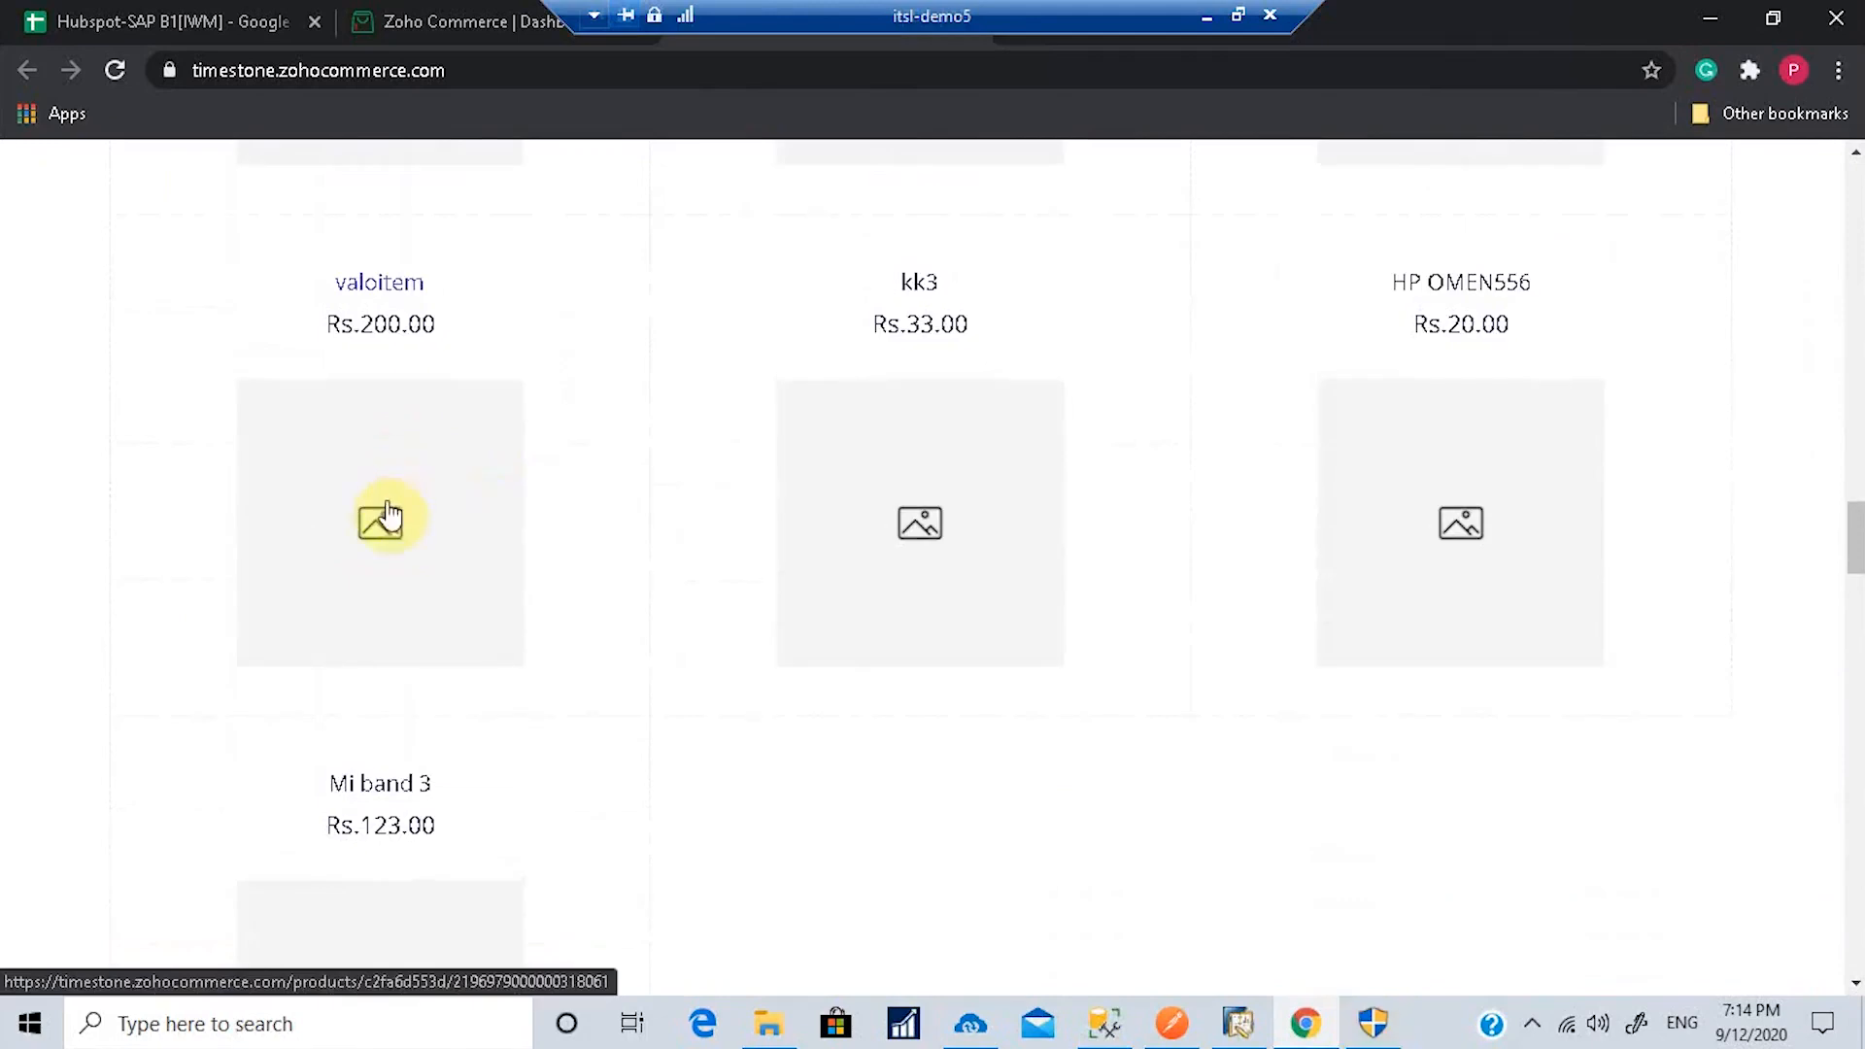
click(384, 789)
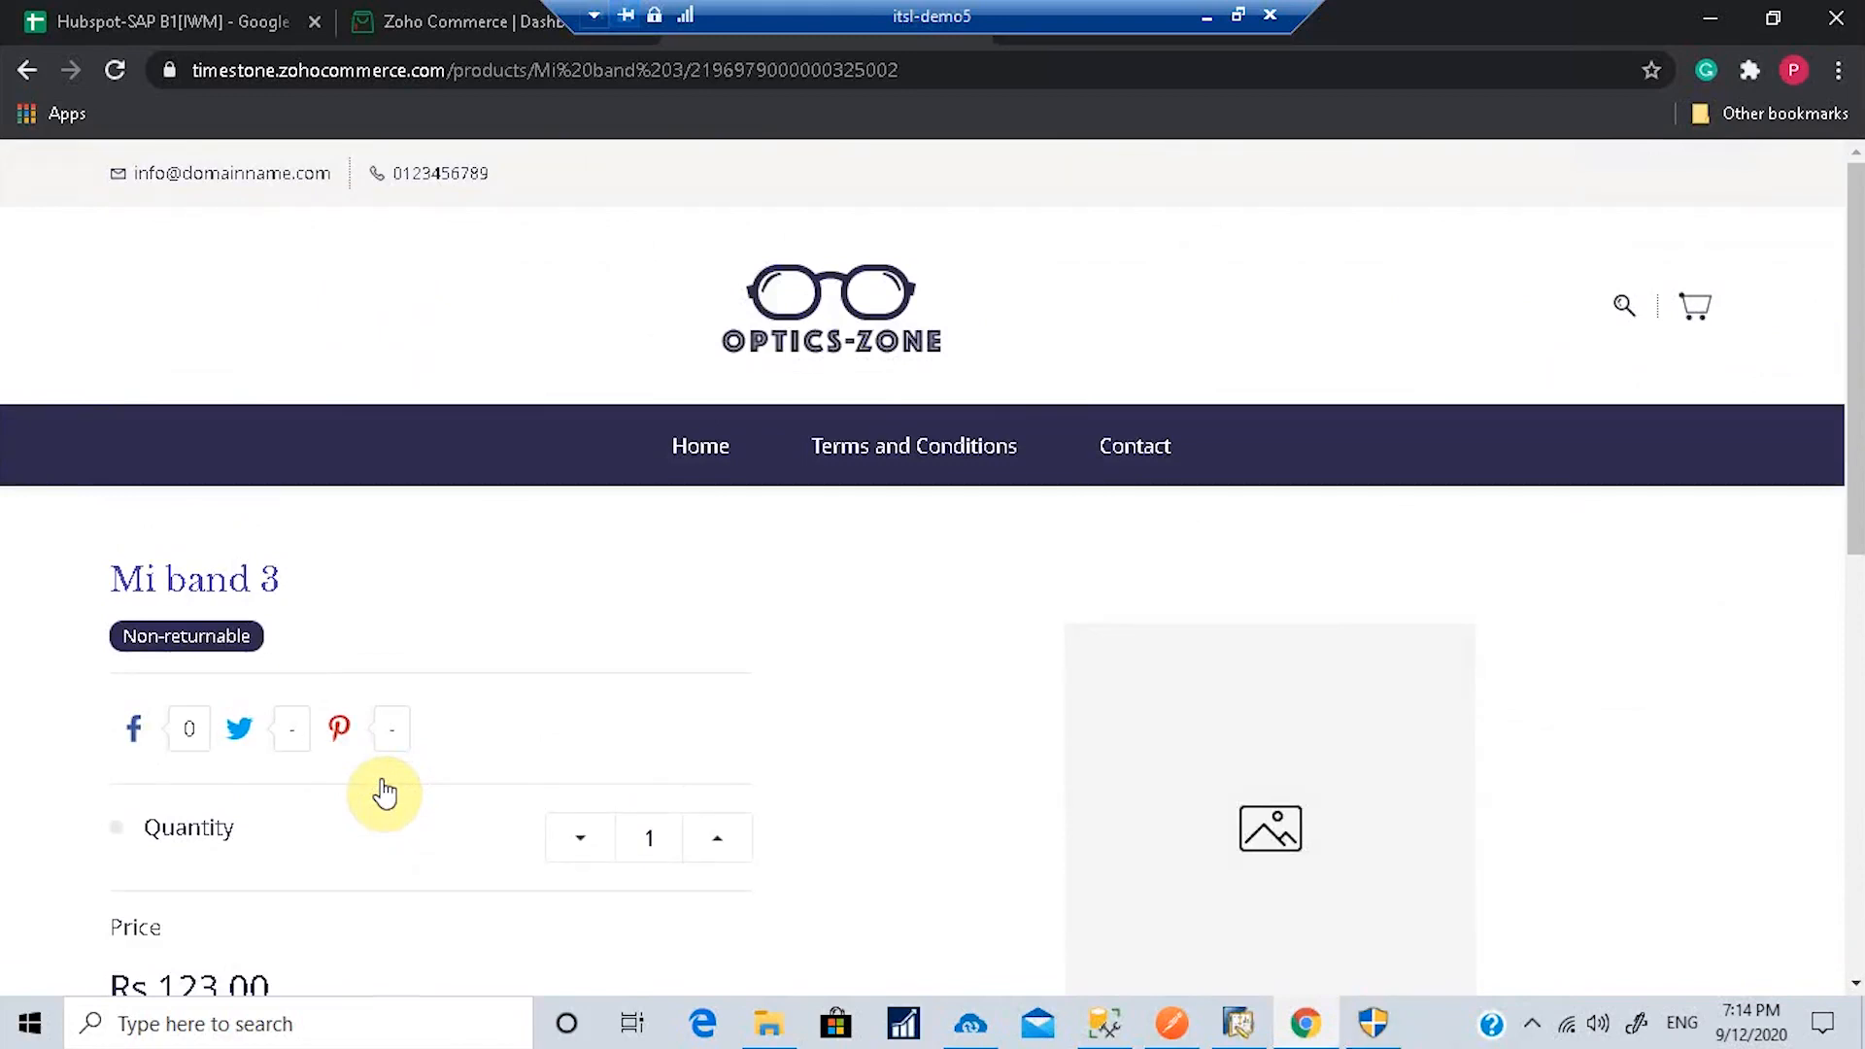
Step: Add Mi band 3 to the cart and view the cart at Rs.123.00
scroll(417, 779, down, 3)
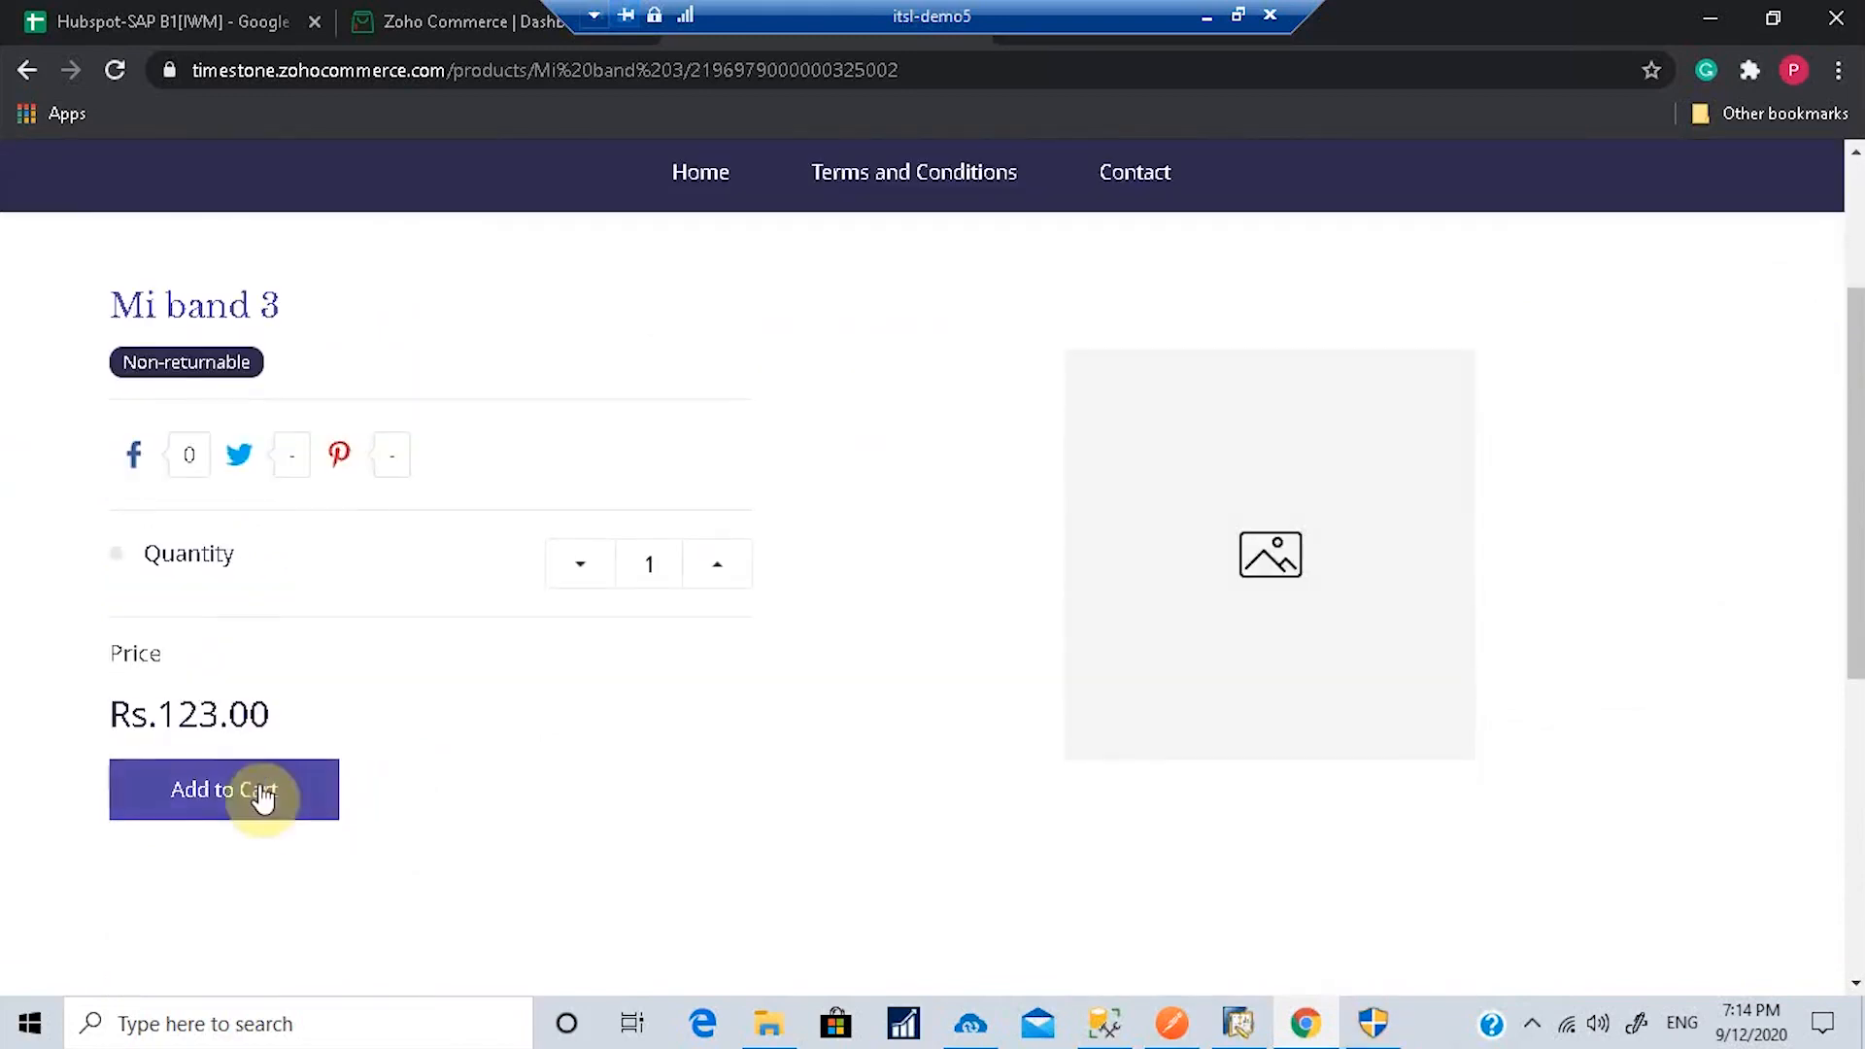
click(275, 788)
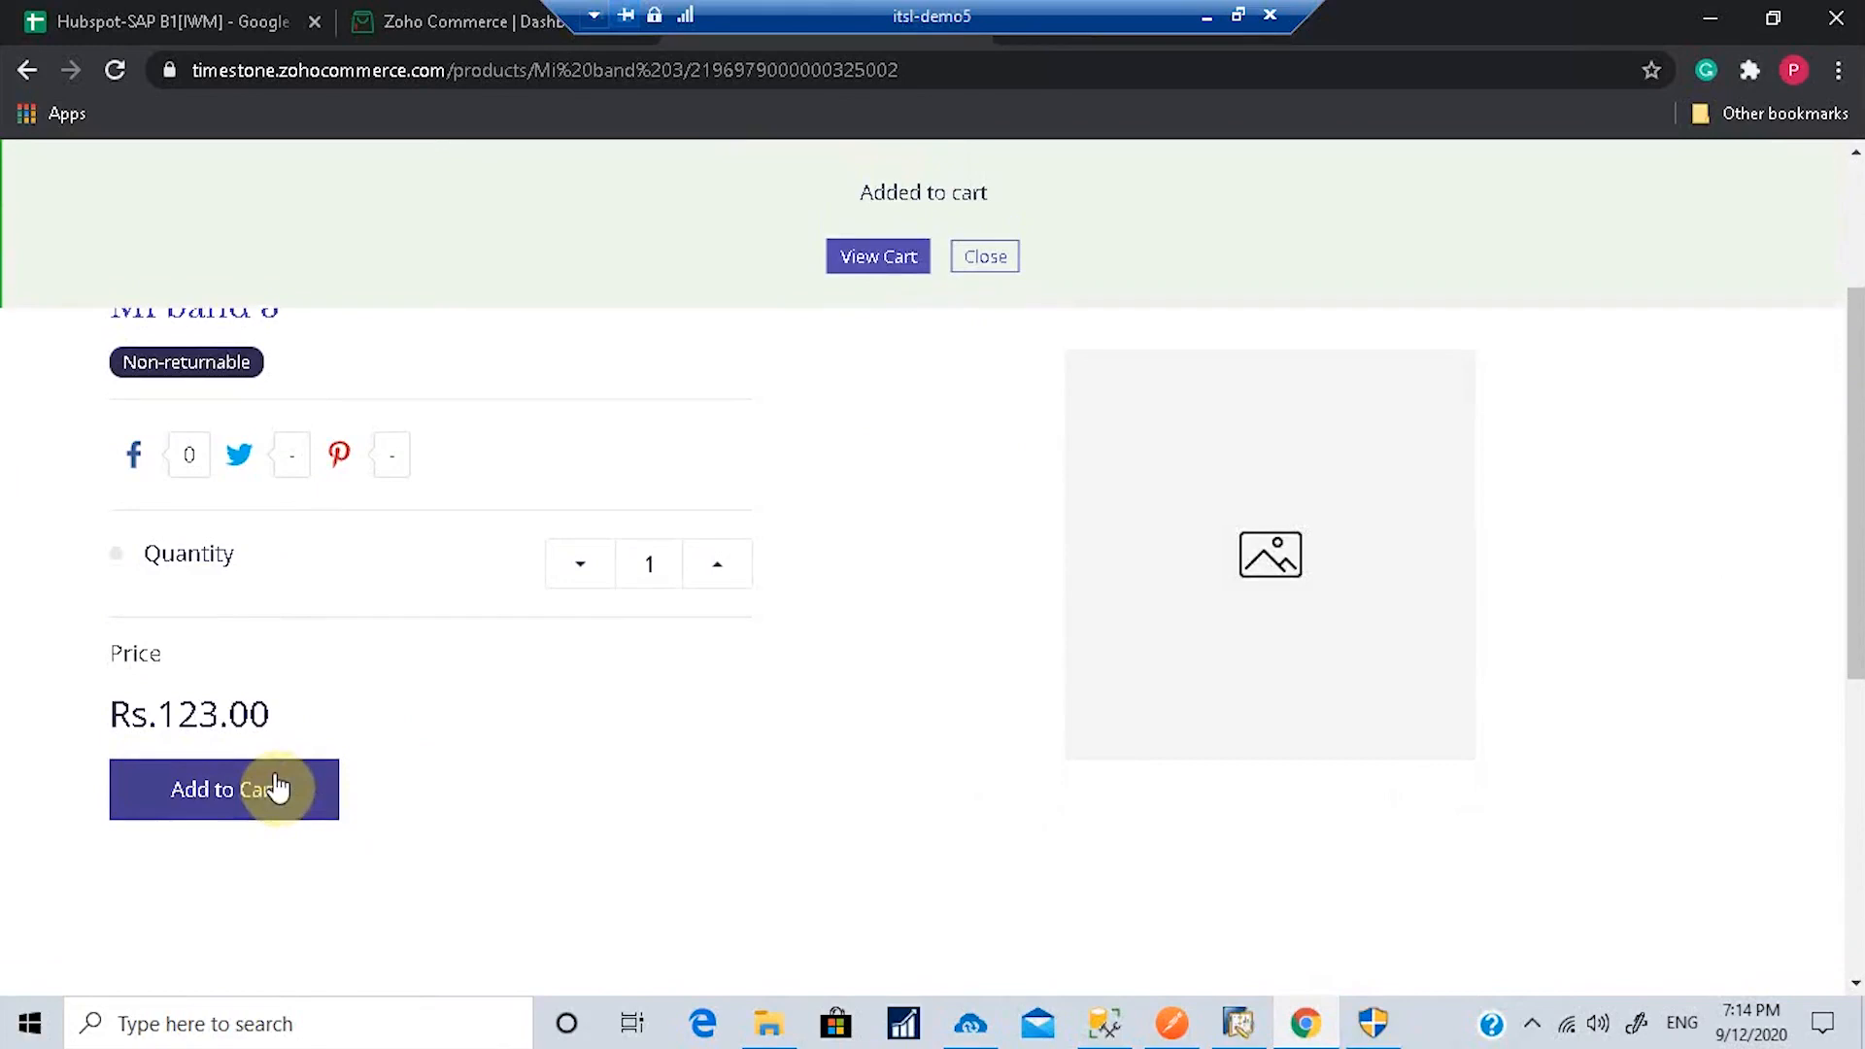
click(879, 258)
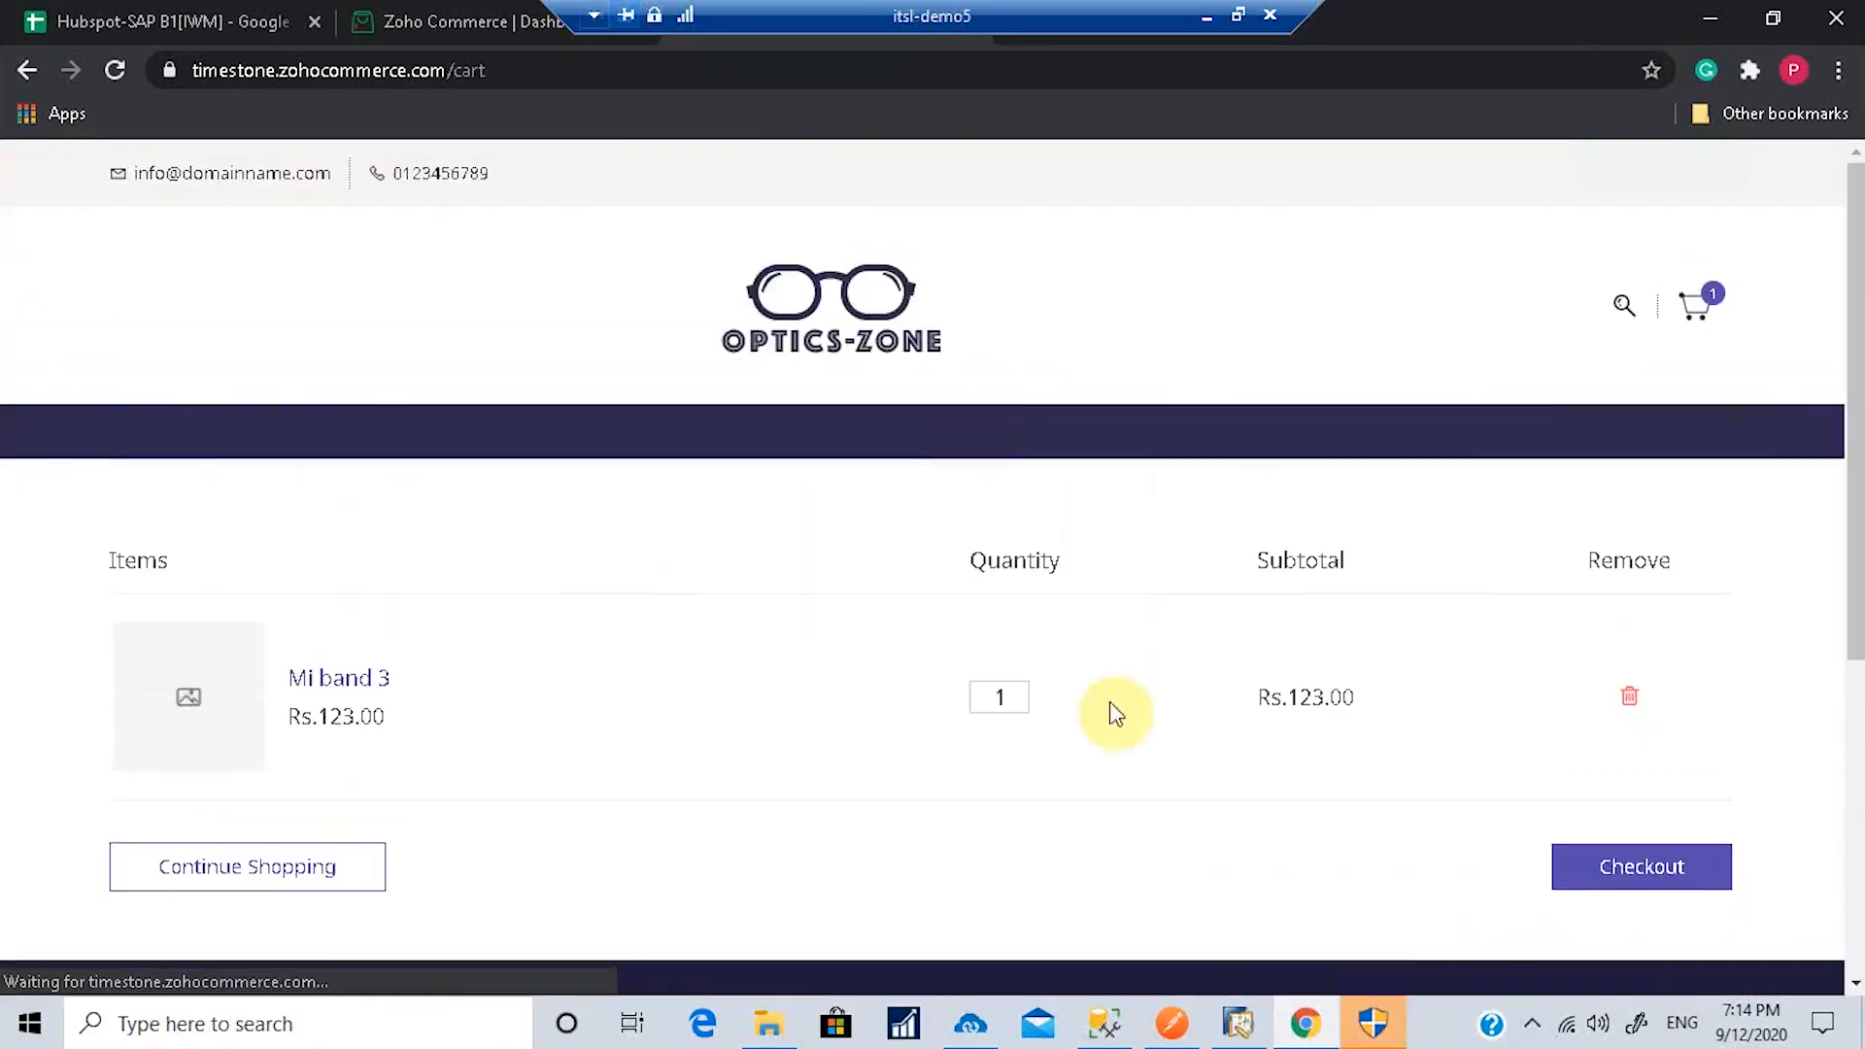
Step: Start checkout and enter the customer's first name, last name and e-mail address
click(1631, 877)
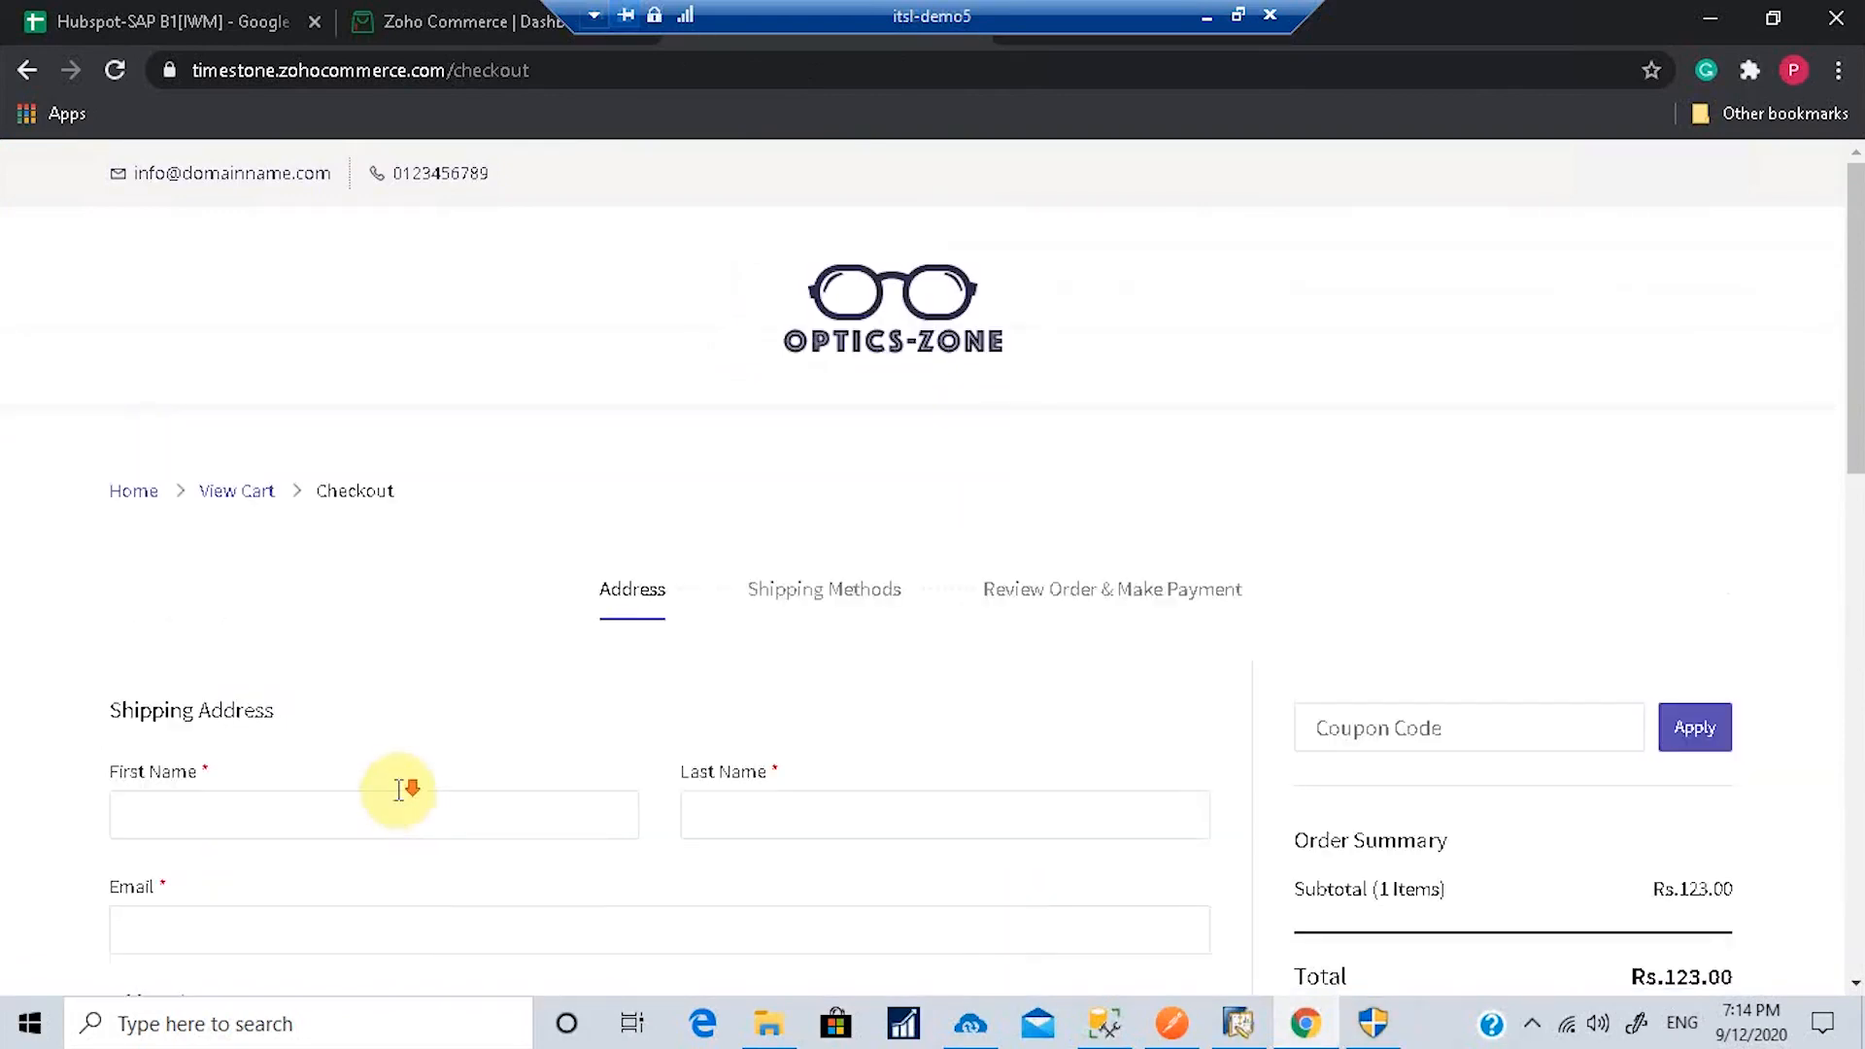
scroll(403, 789, down, 2)
click(302, 556)
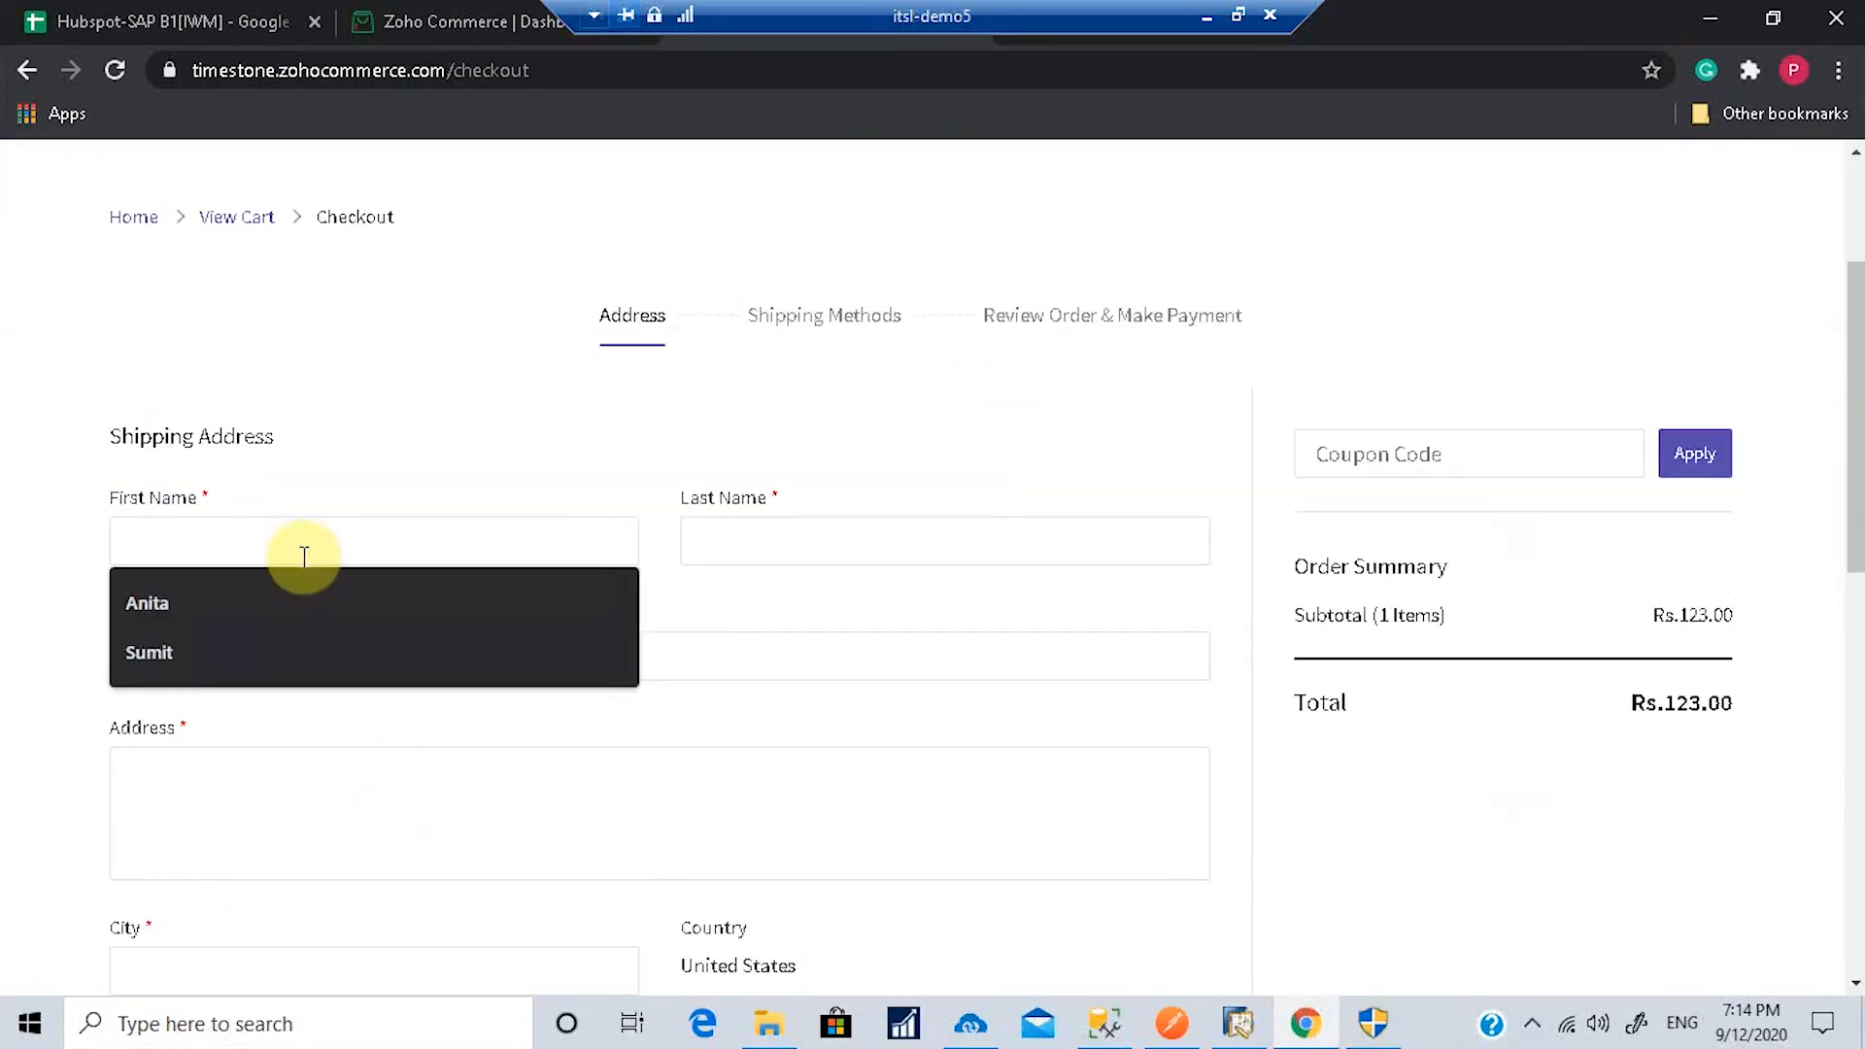
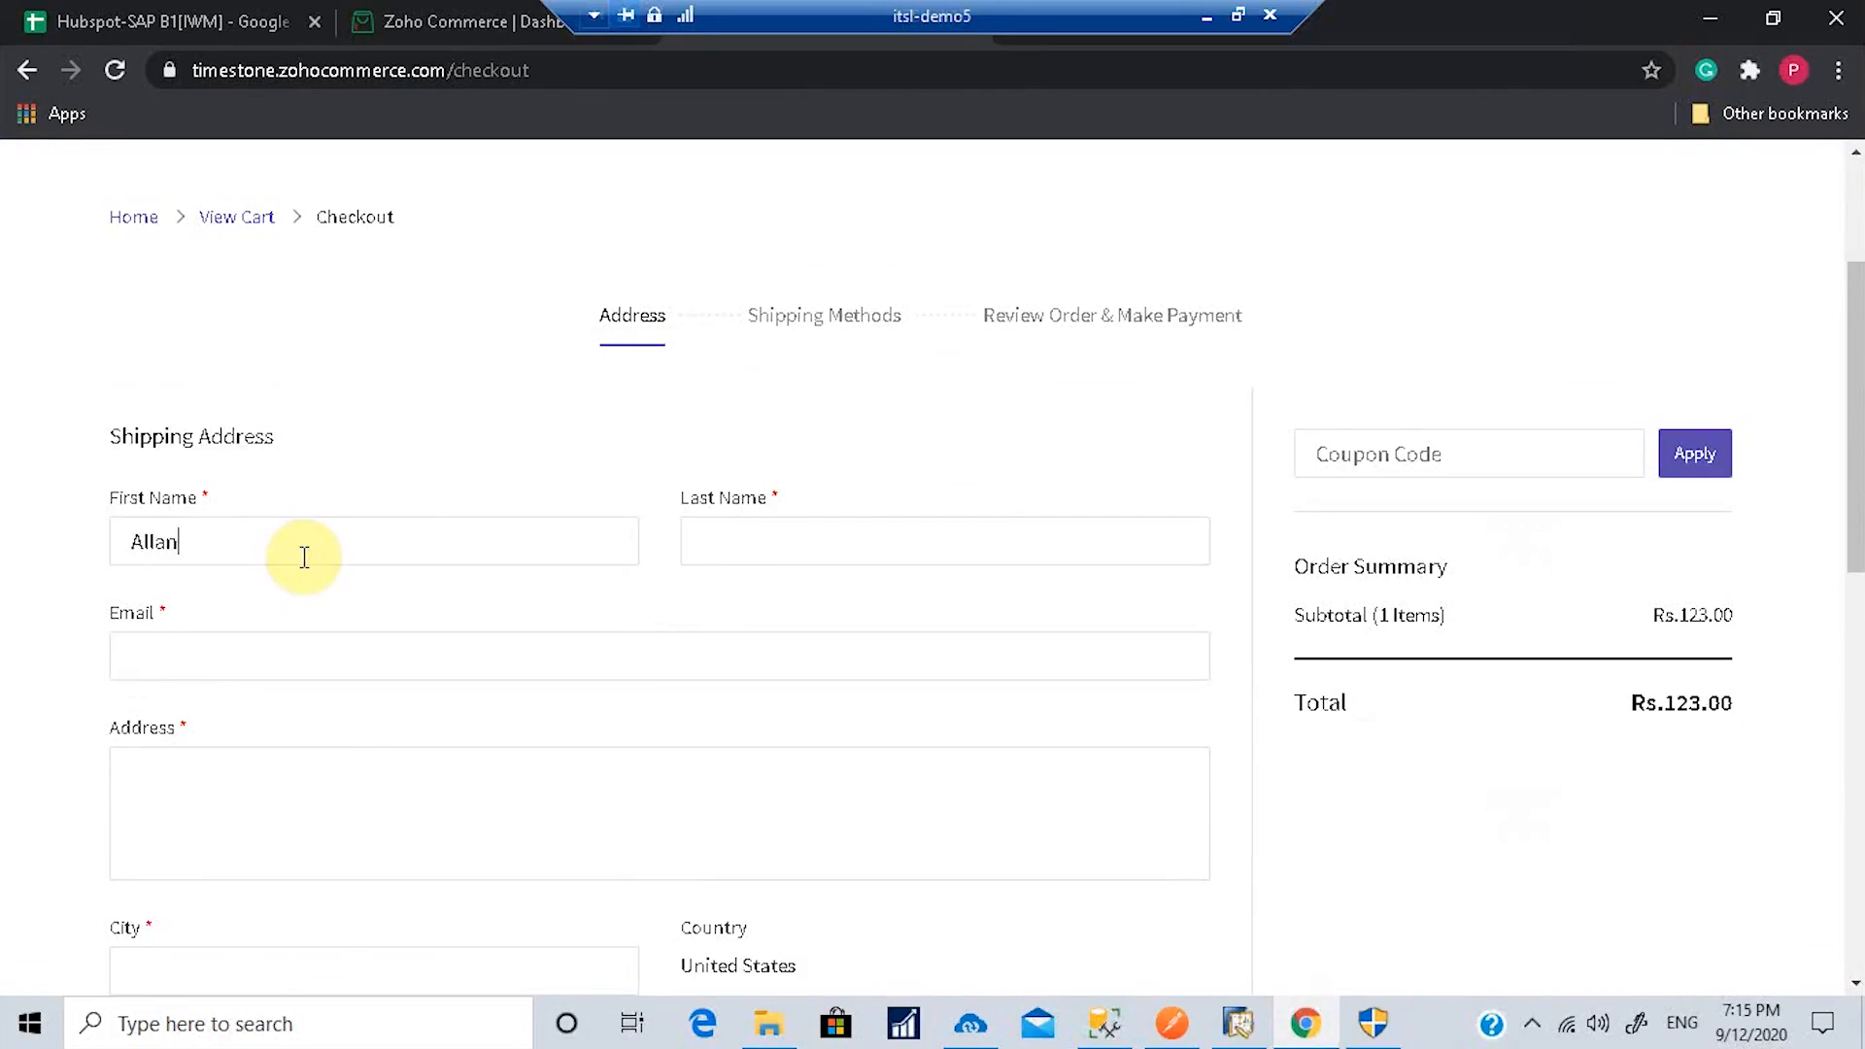
click(755, 548)
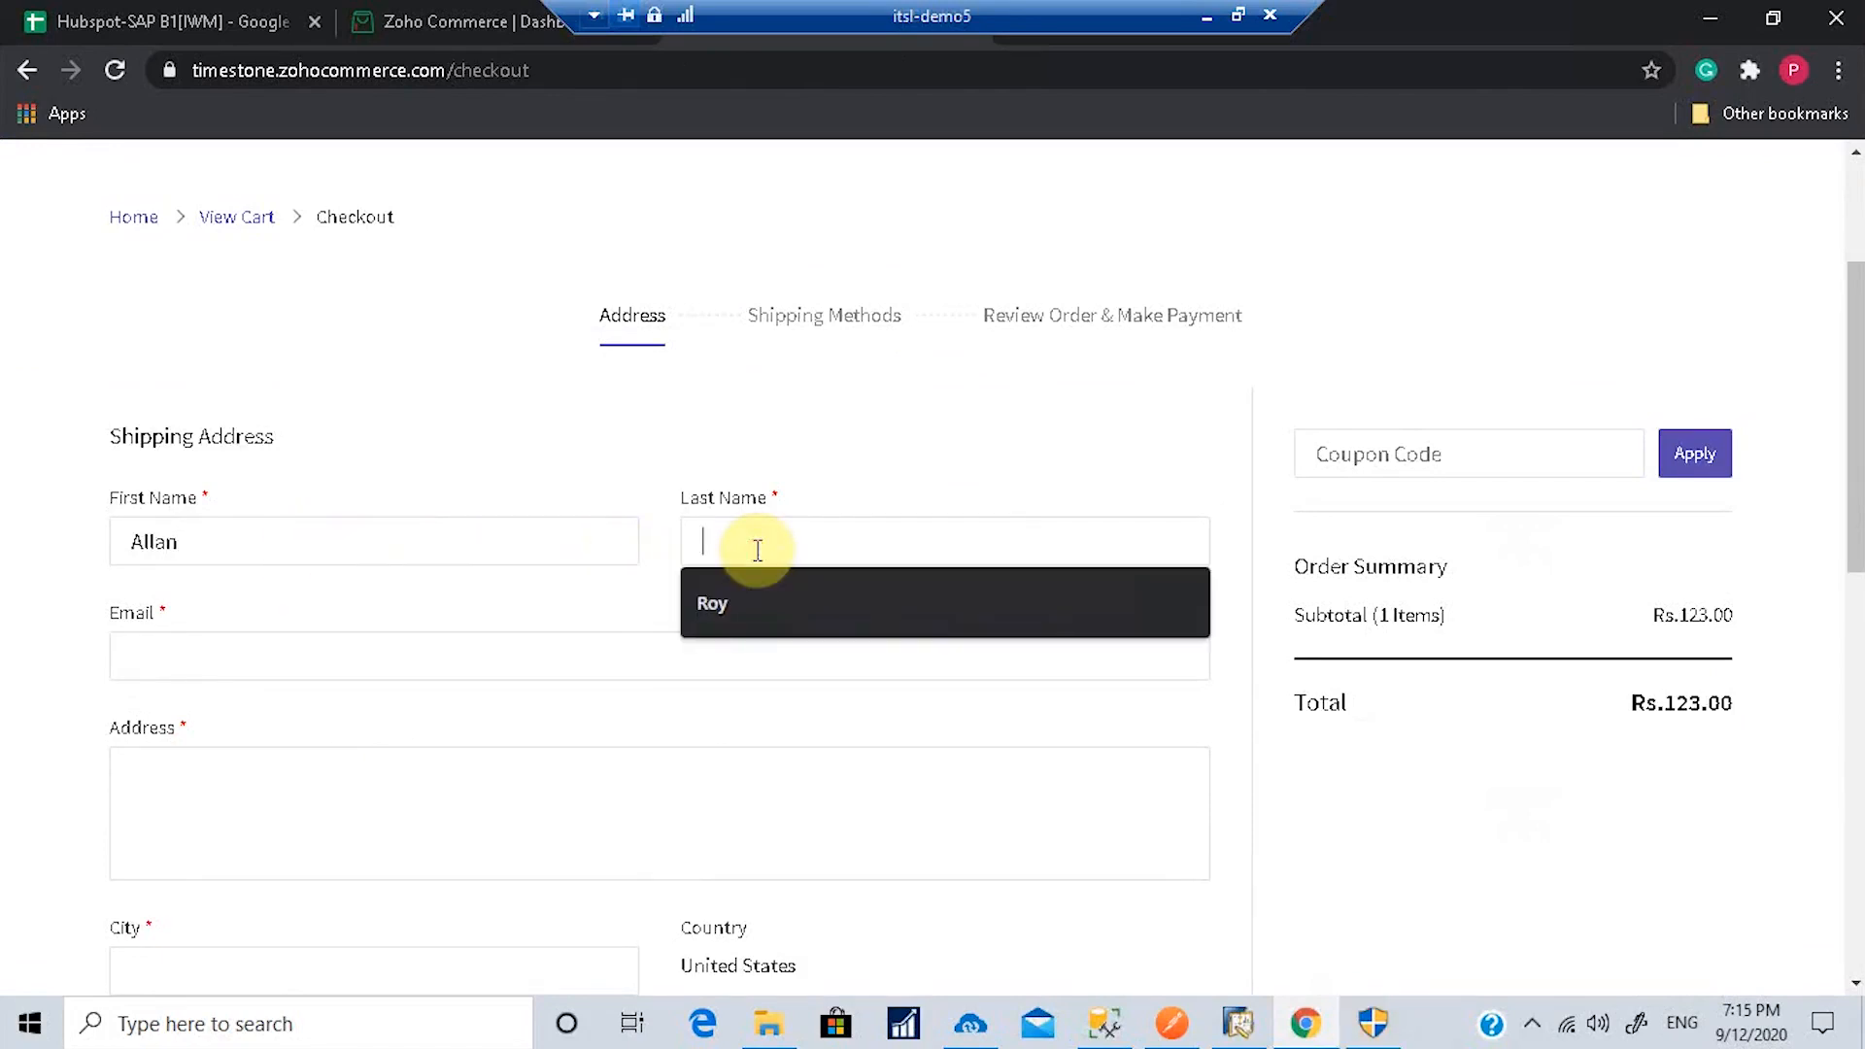
text(R)
key(BackSpace)
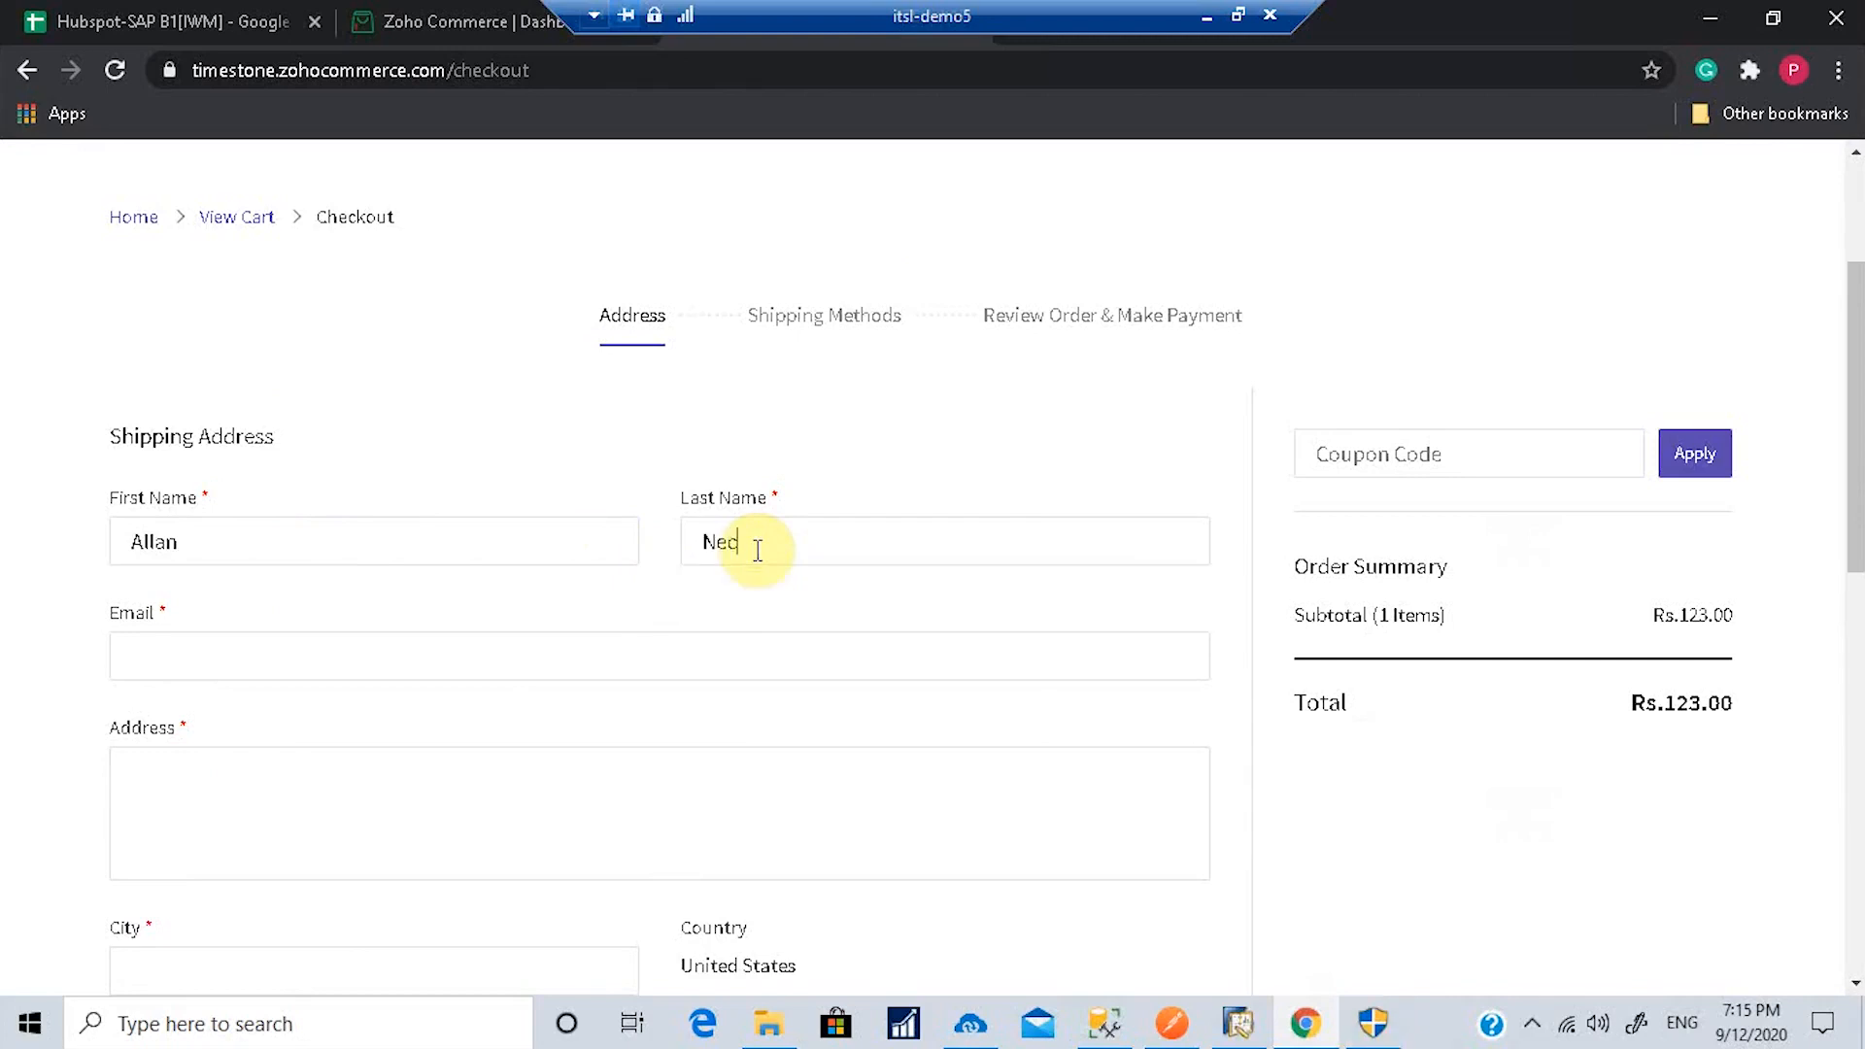
click(377, 659)
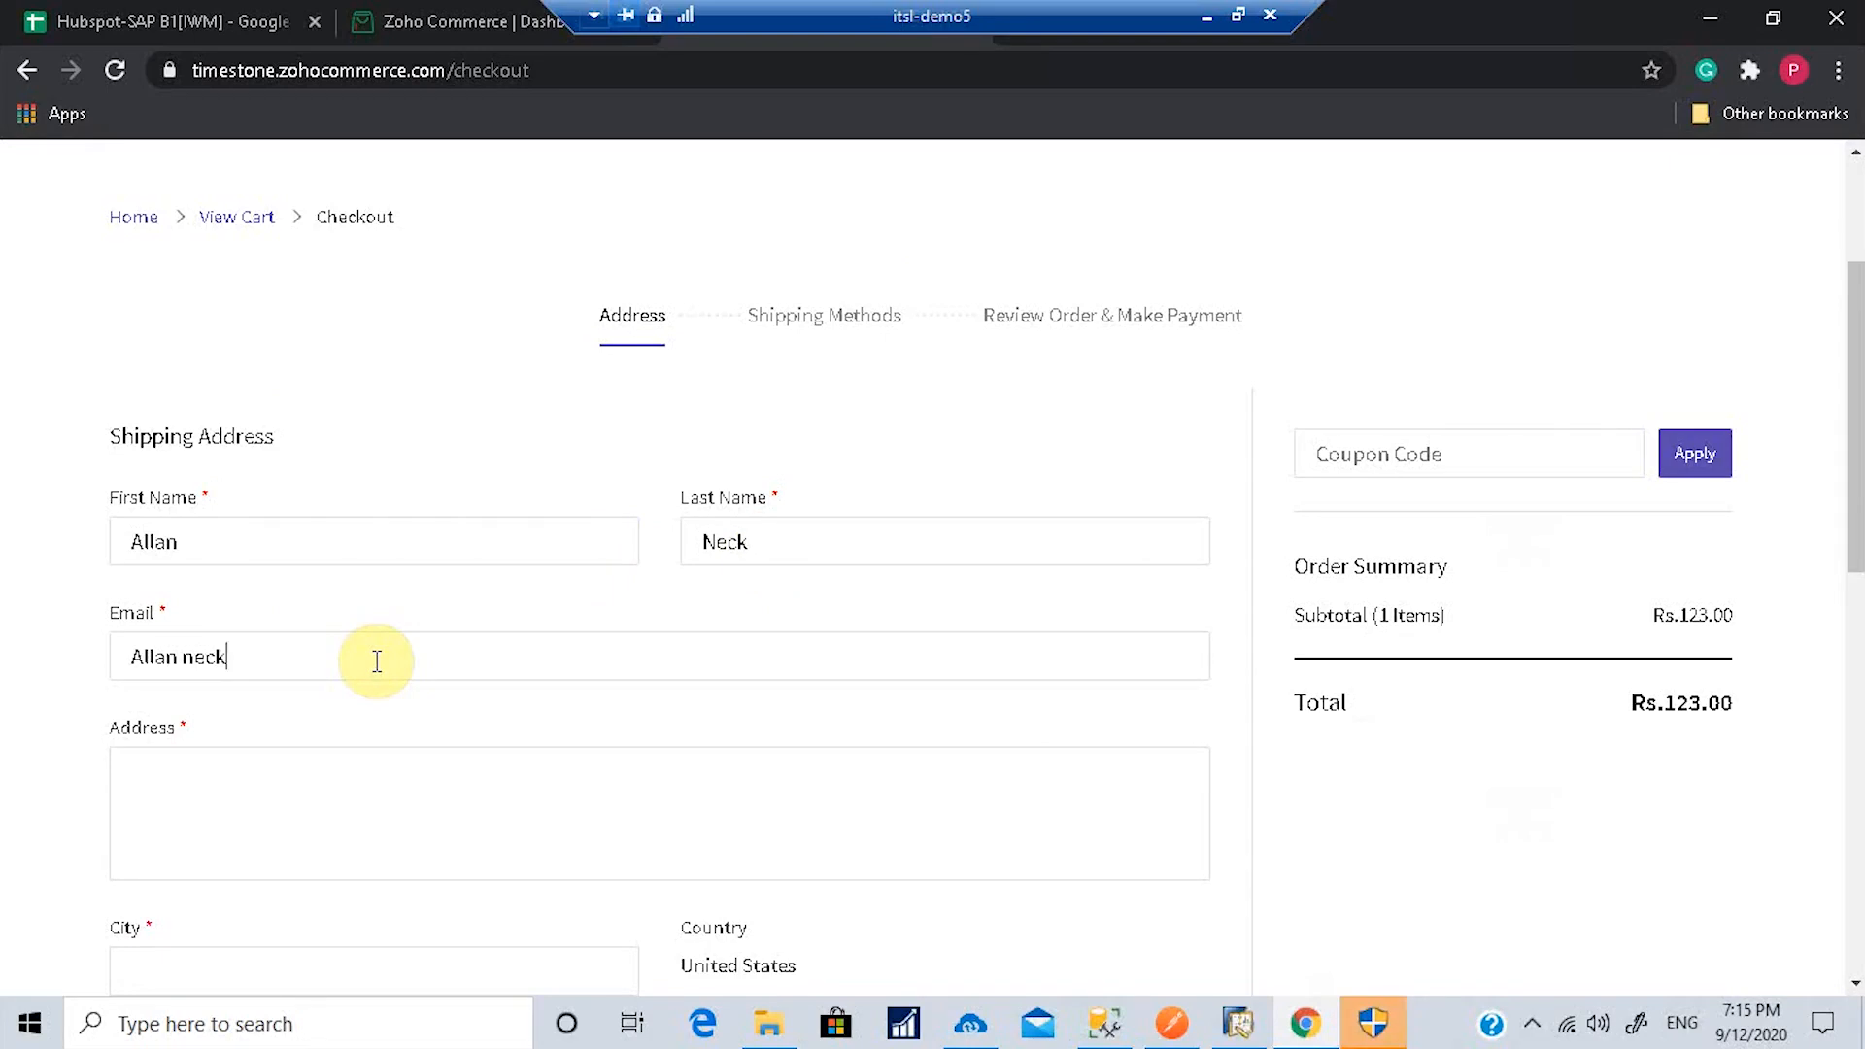
Step: Fill in the shipping street address, city, ZIP code and telephone number
click(298, 819)
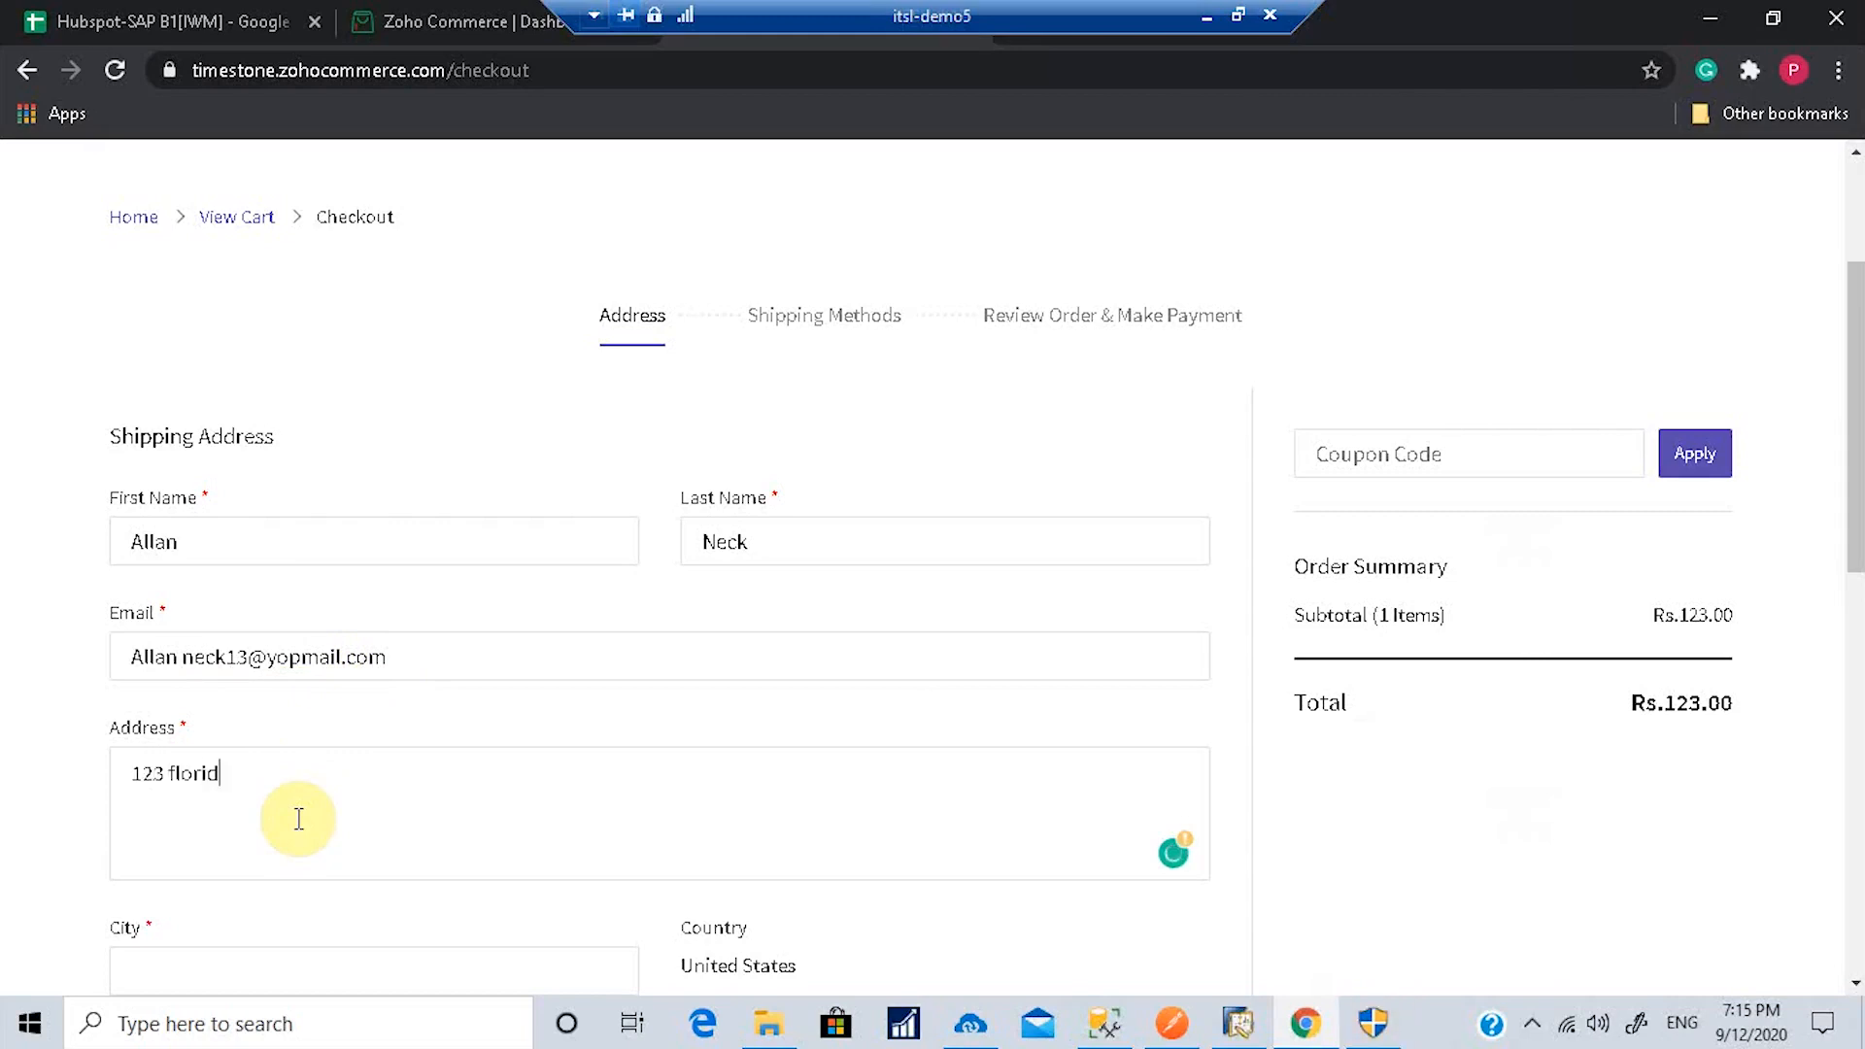
scroll(428, 792, down, 3)
click(246, 687)
text(O)
key(BackSpace)
text(Orlando)
click(721, 812)
text(32008)
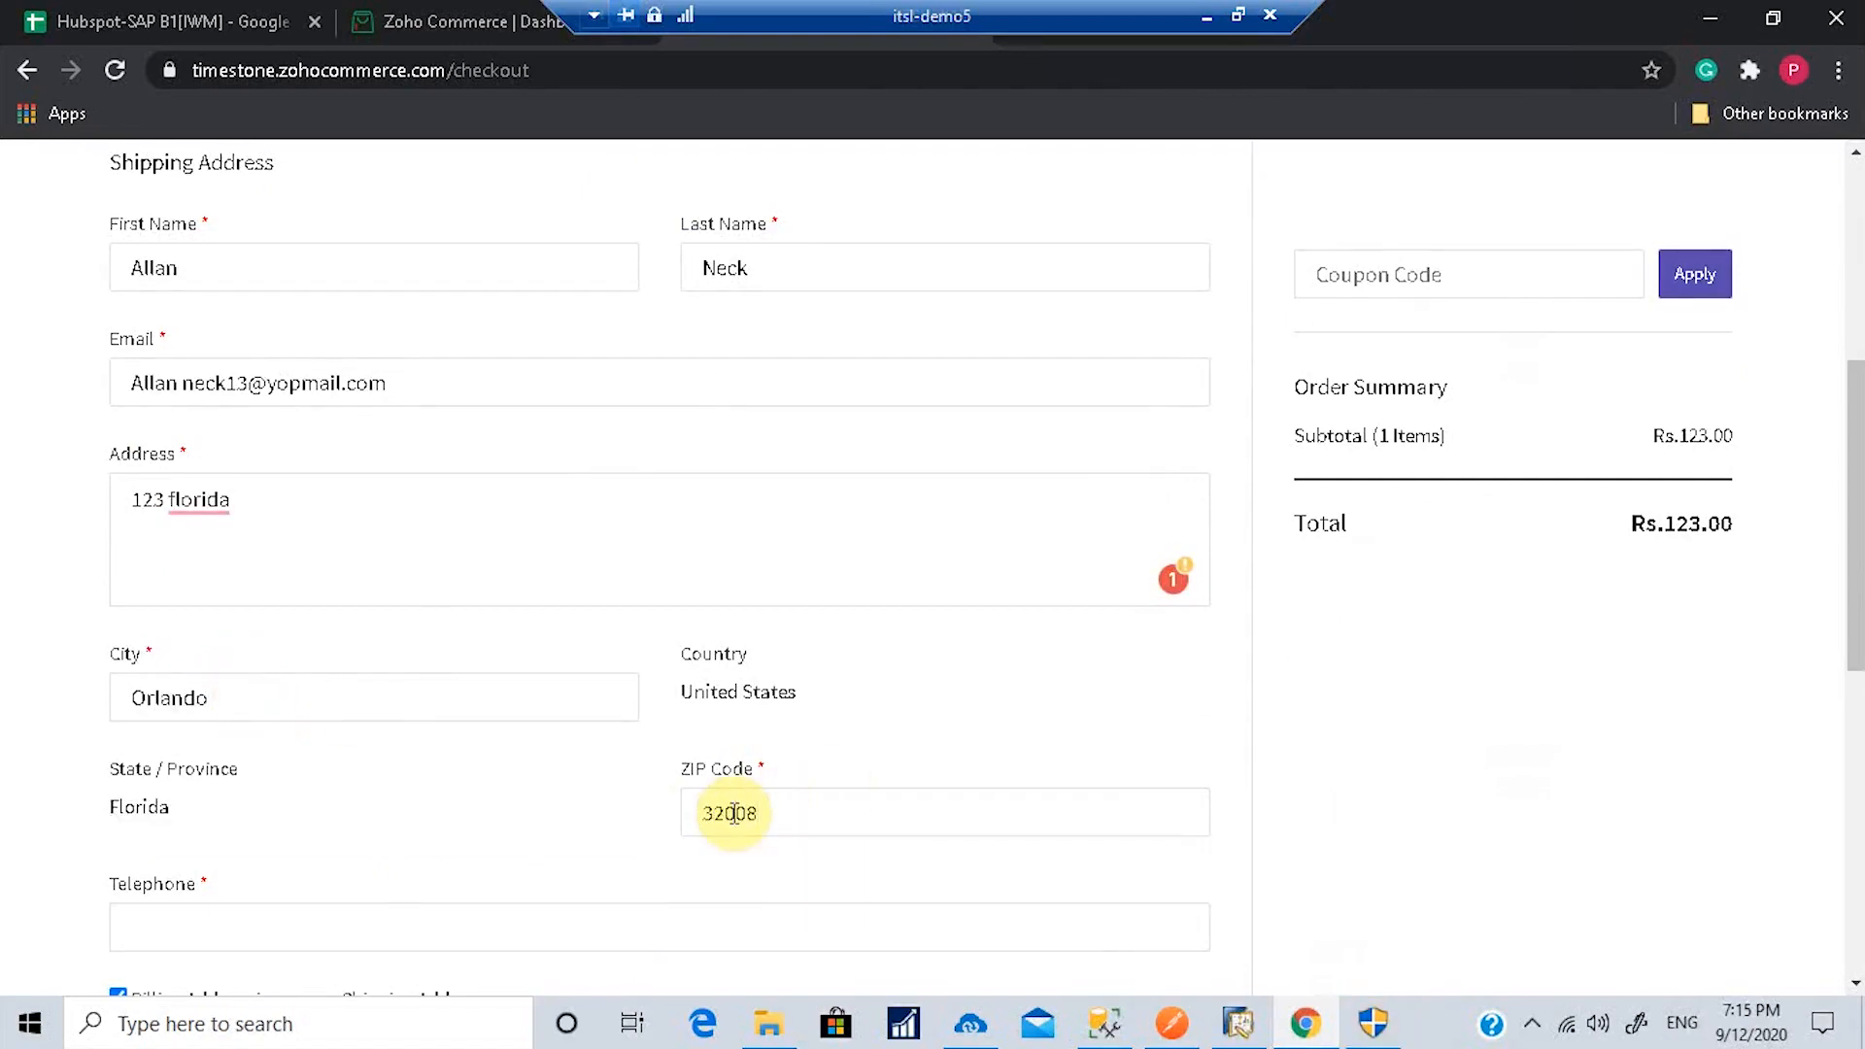
scroll(362, 891, down, 3)
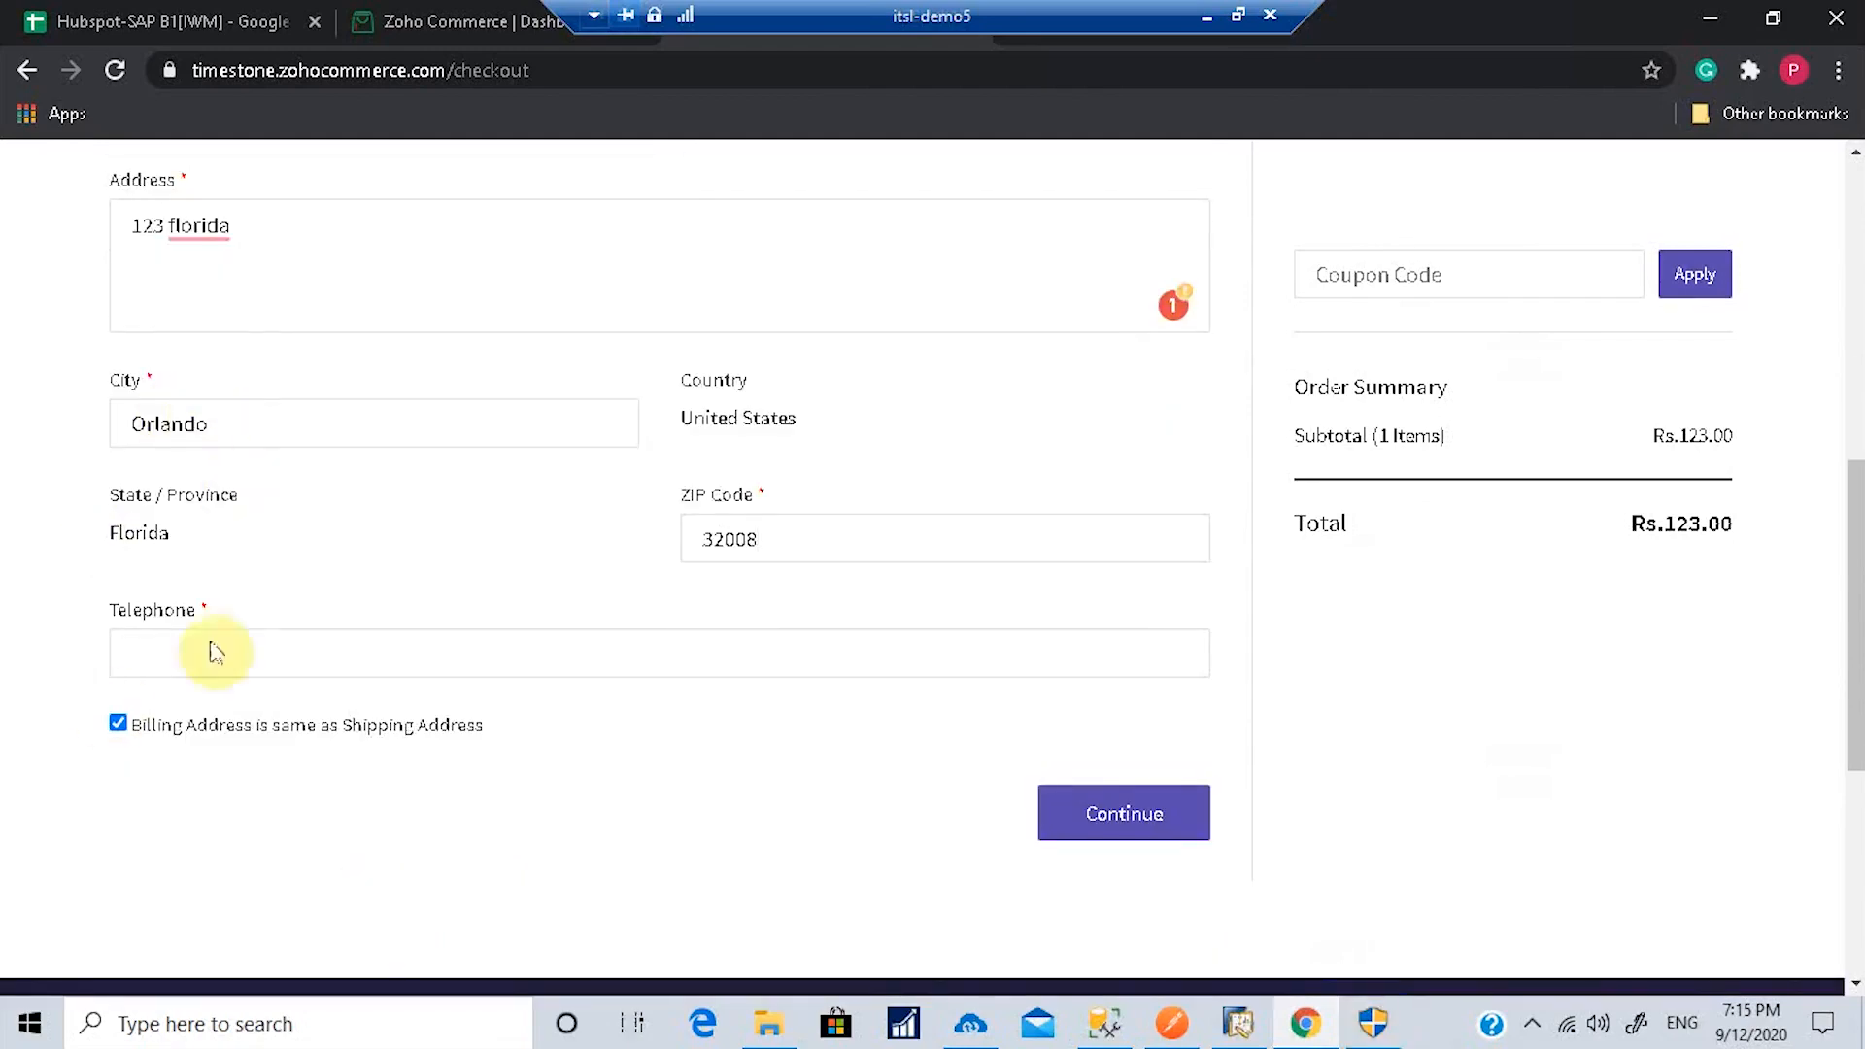
click(194, 667)
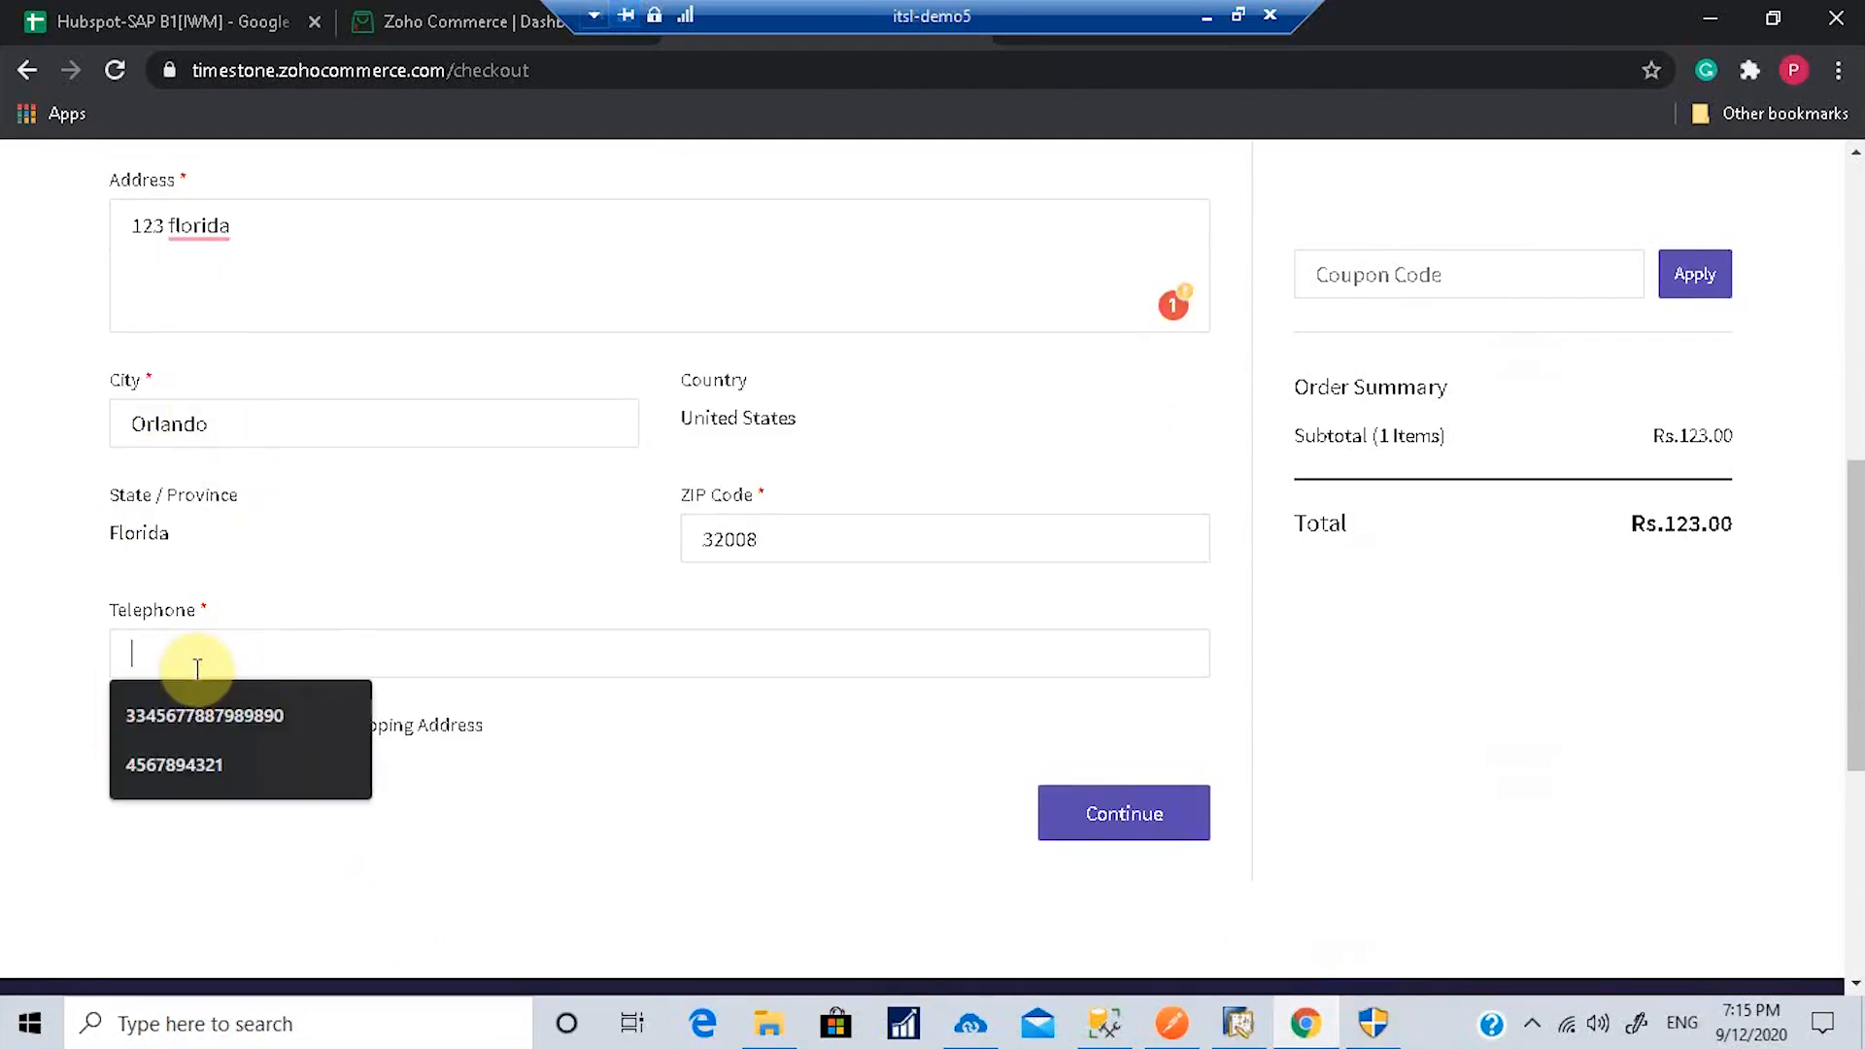
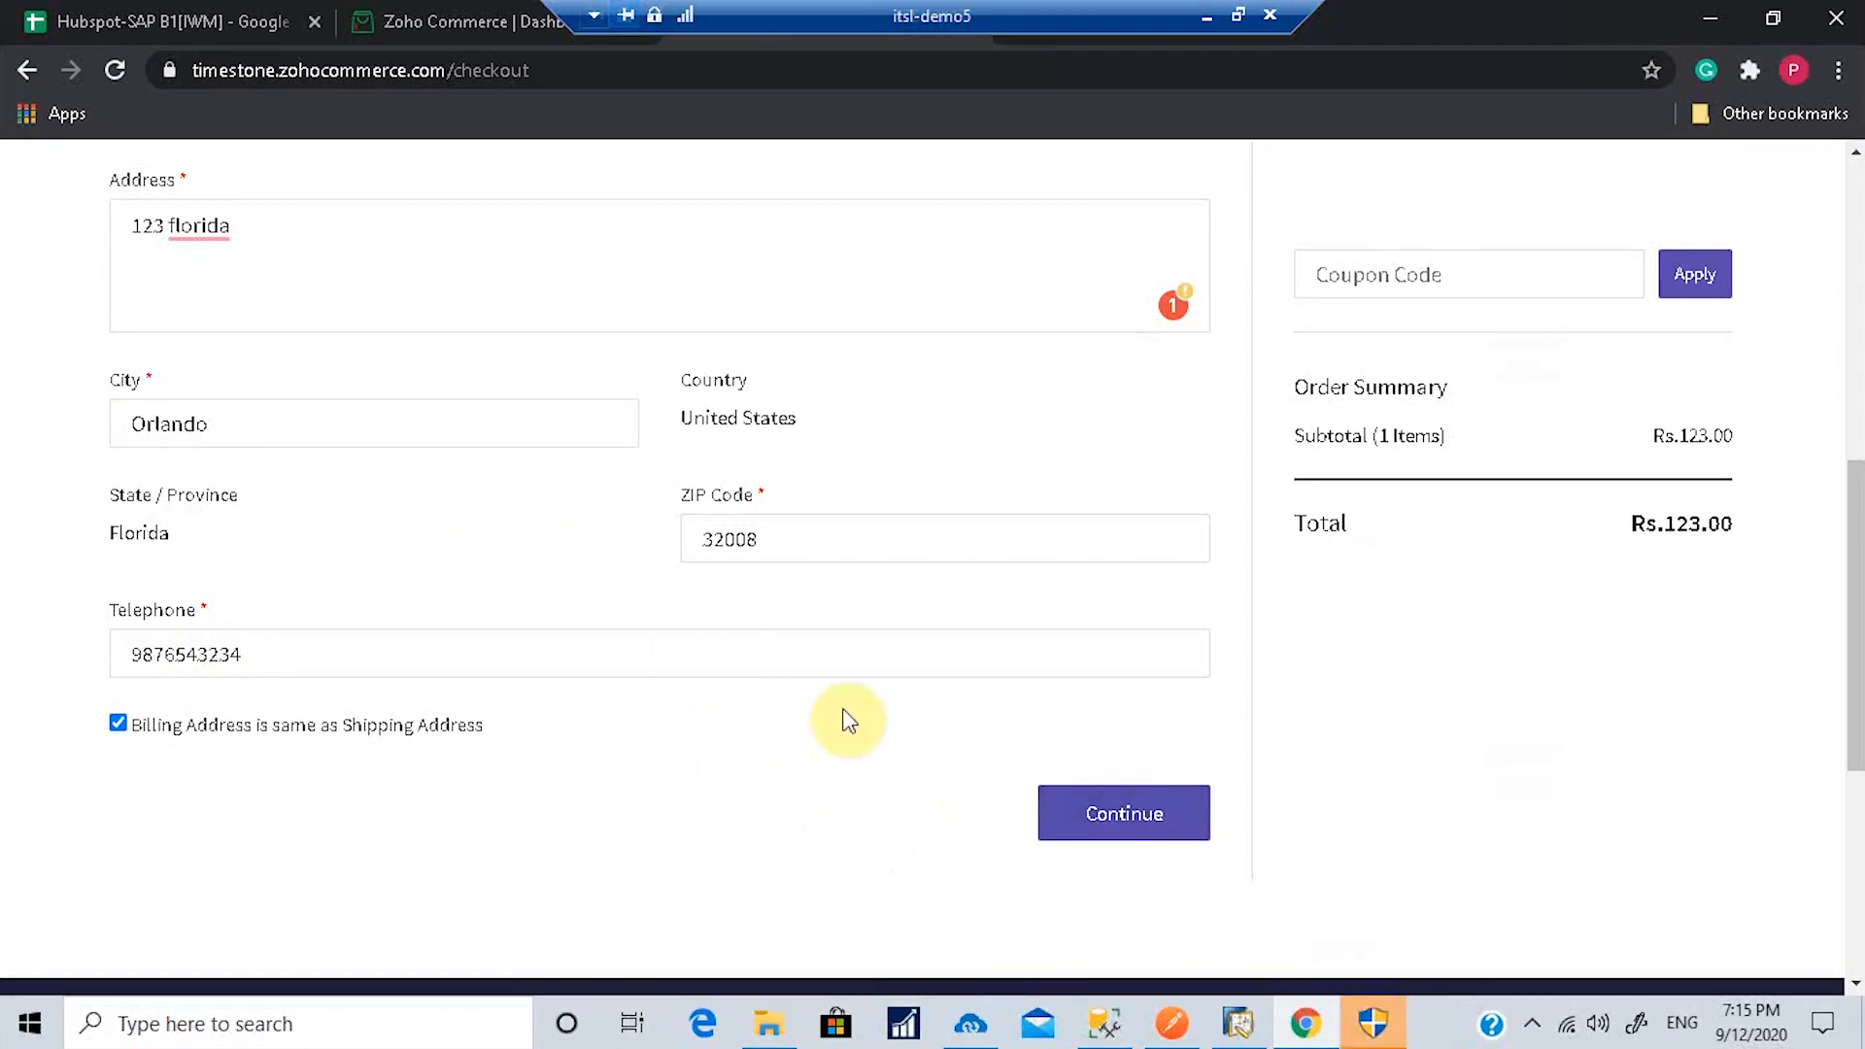
Step: Submit the shipping form and fix the invalid e-mail by removing its space
scroll(848, 720, up, 1)
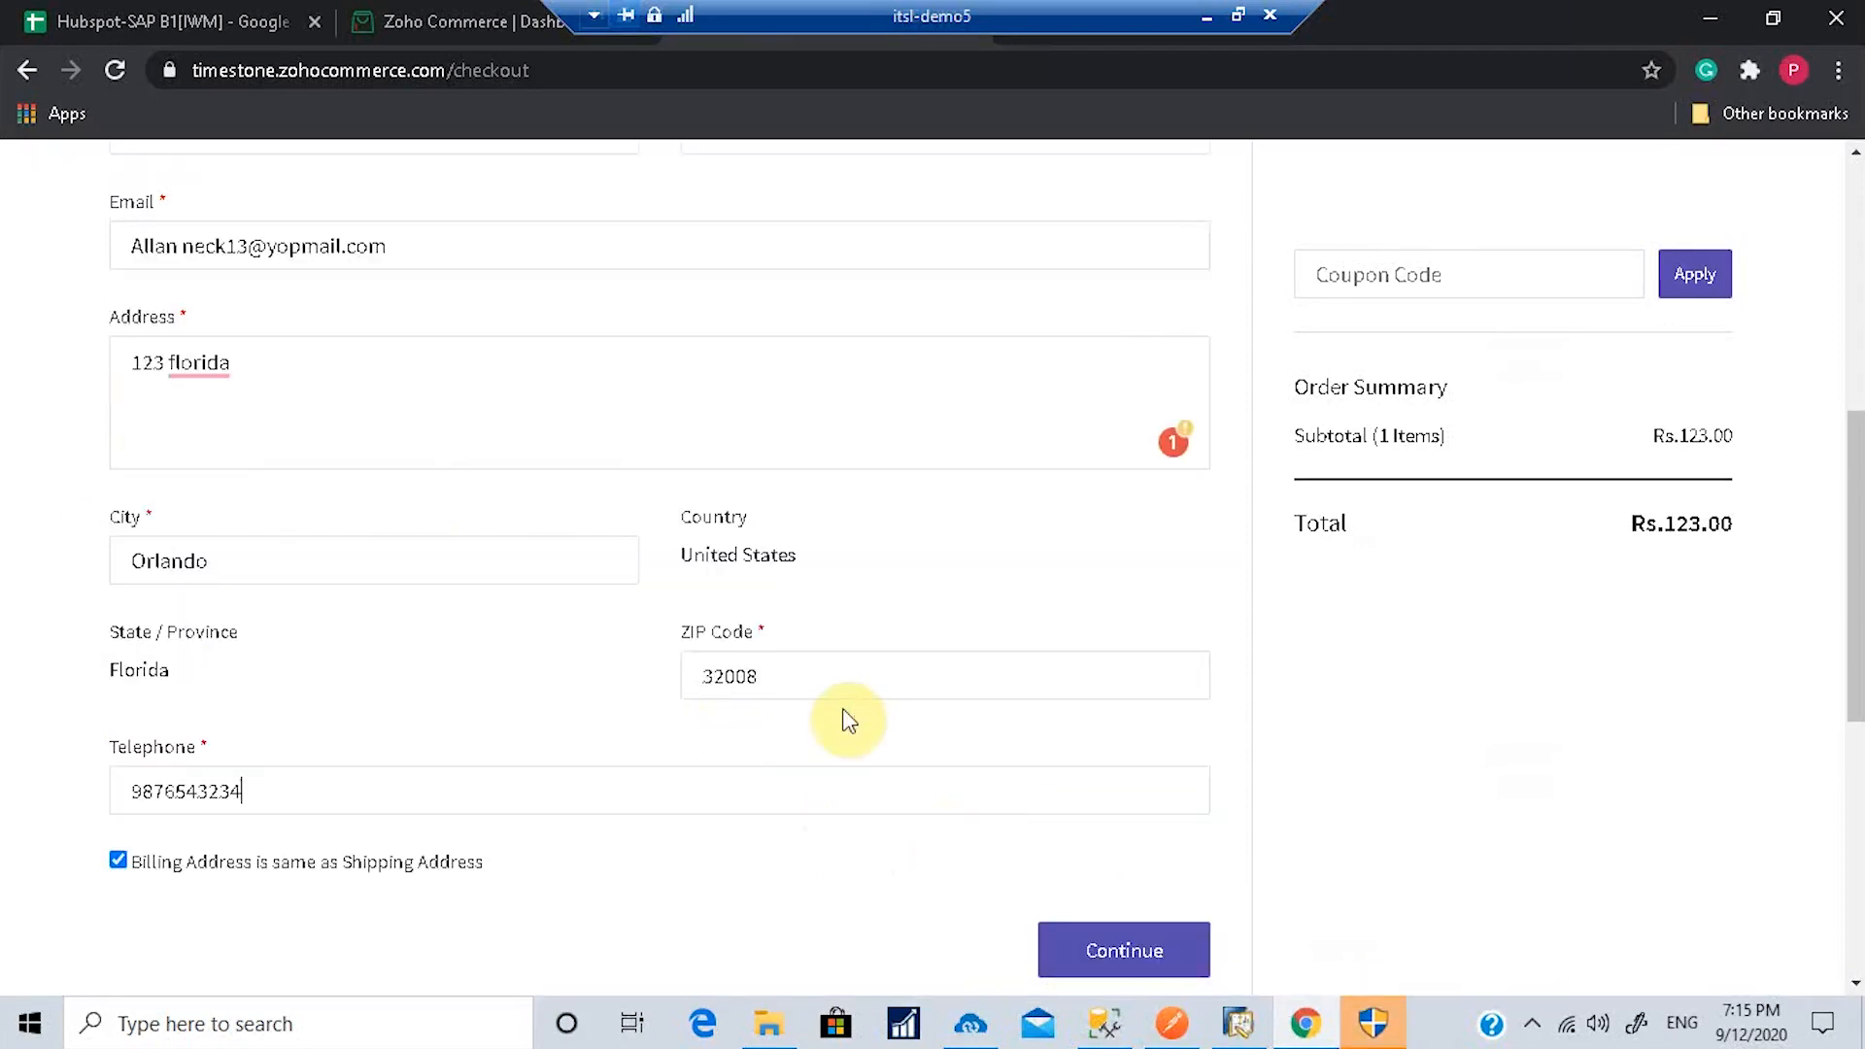
click(1097, 960)
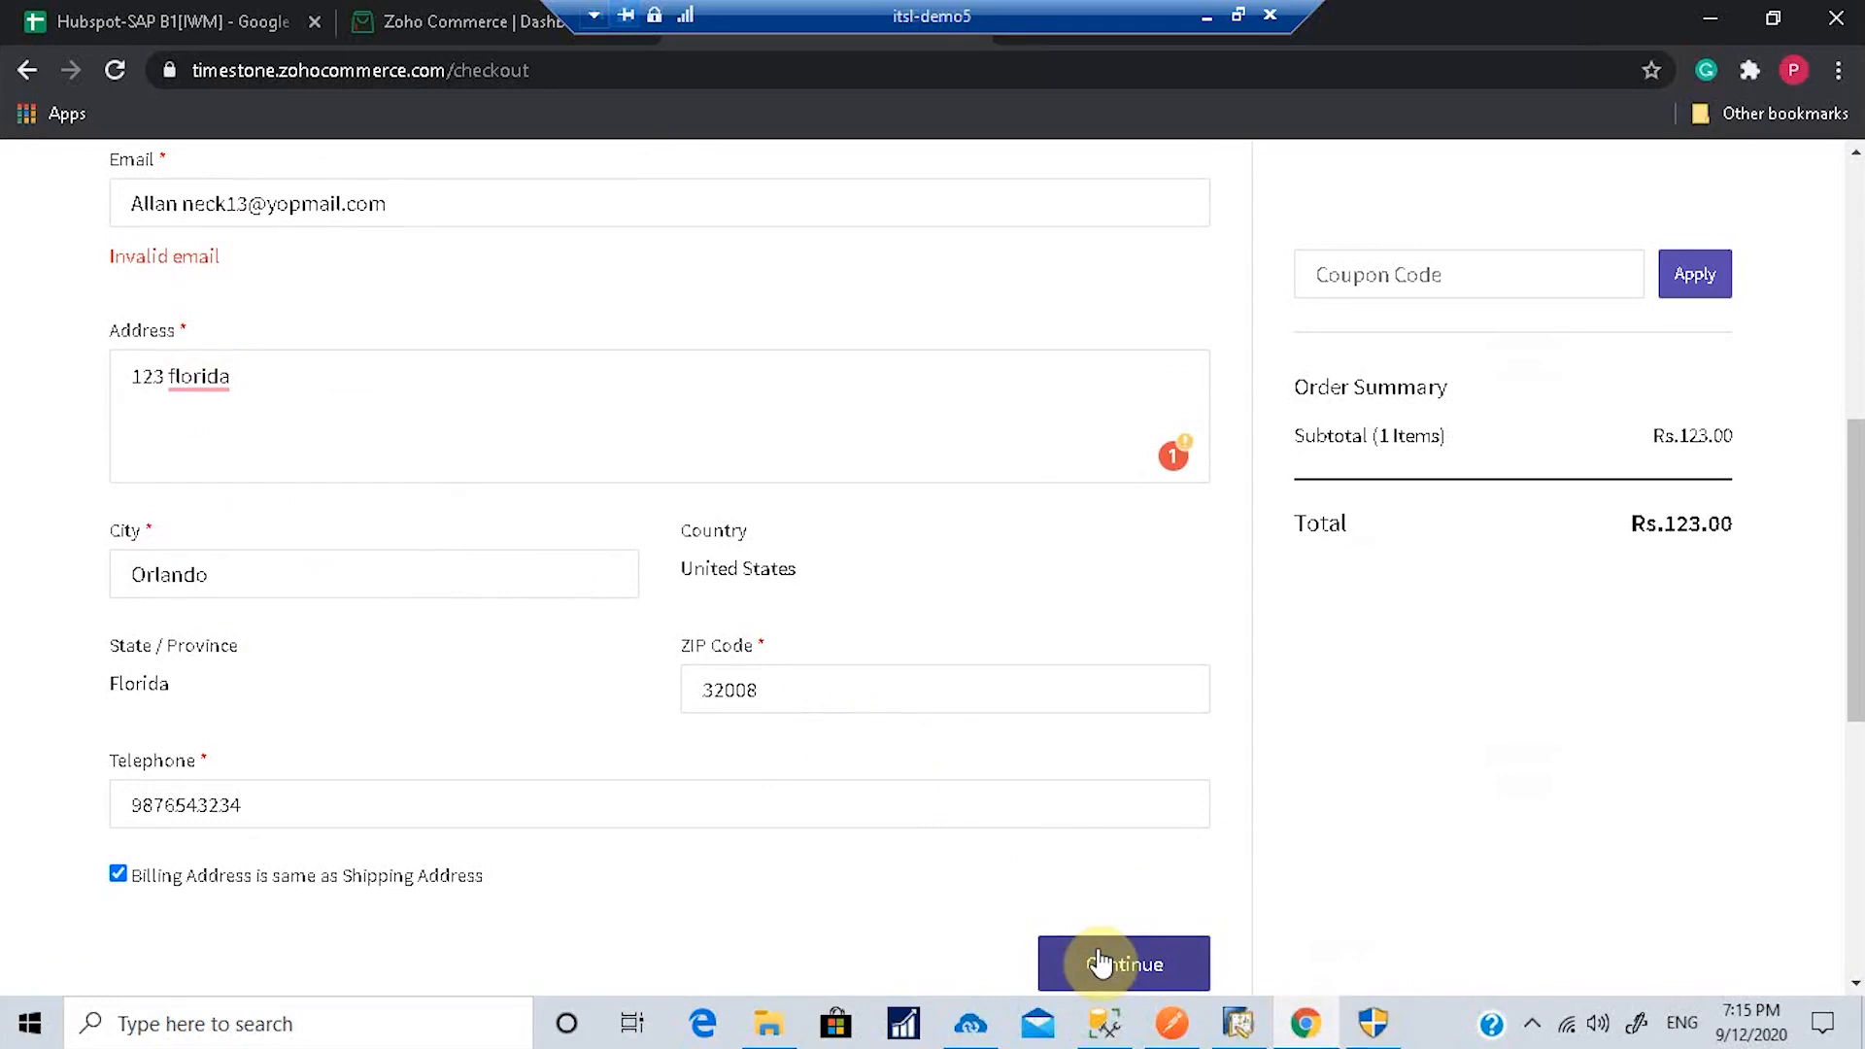
scroll(728, 749, up, 2)
click(181, 477)
key(BackSpace)
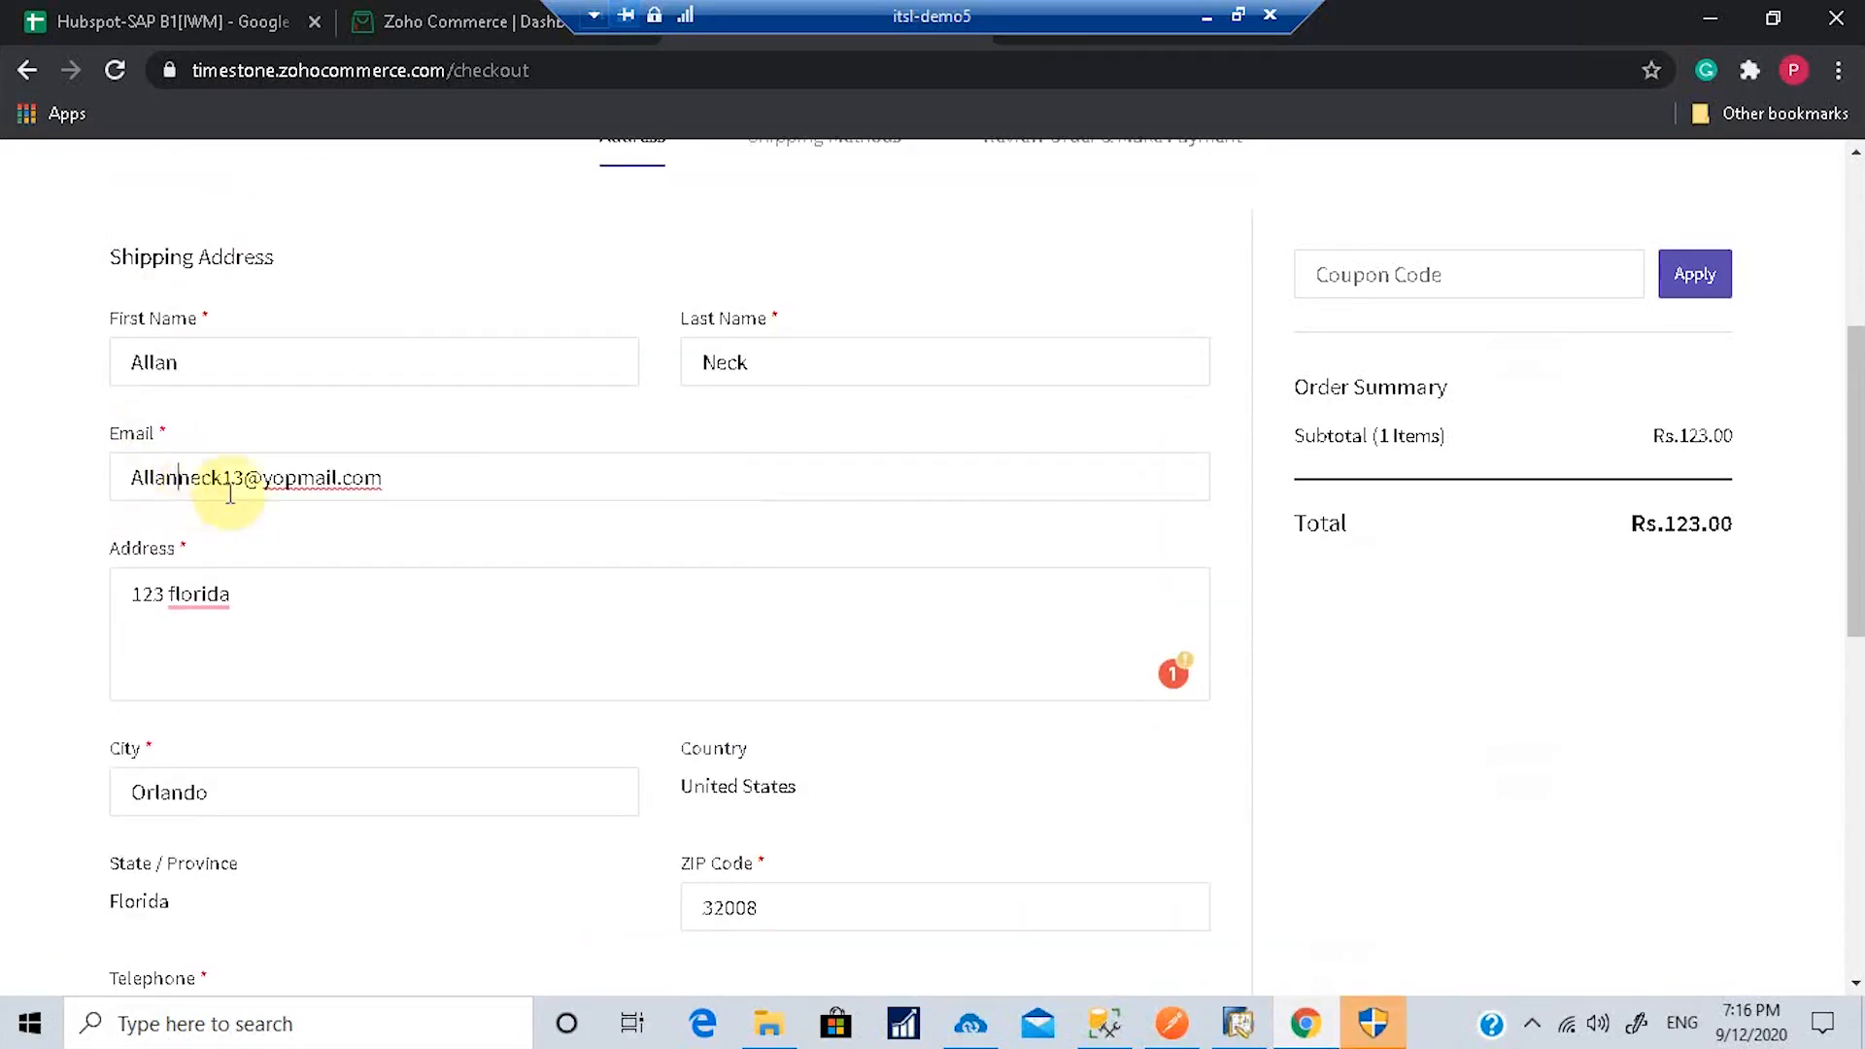
scroll(230, 493, down, 5)
Step: Submit the corrected address, choose FlatRate shipping, and place the INR 133.0 cash-on-delivery order
click(1089, 632)
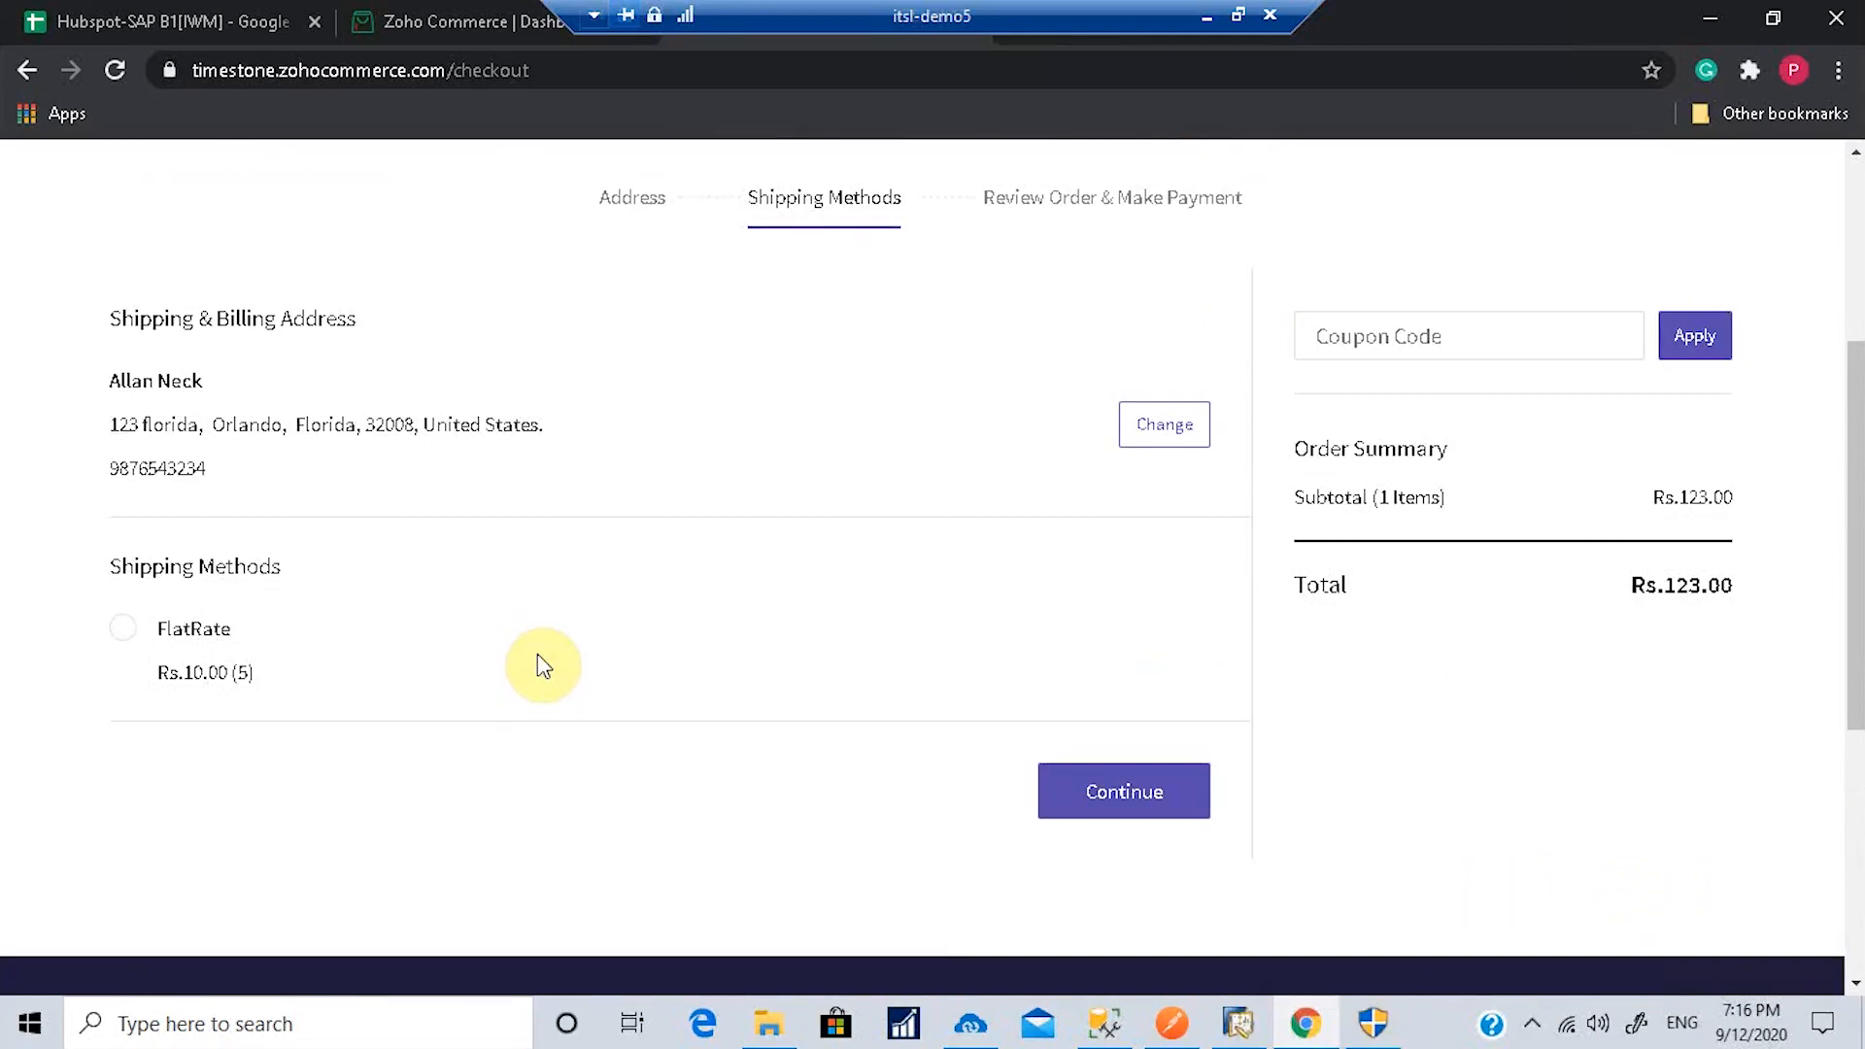
click(122, 628)
click(1147, 795)
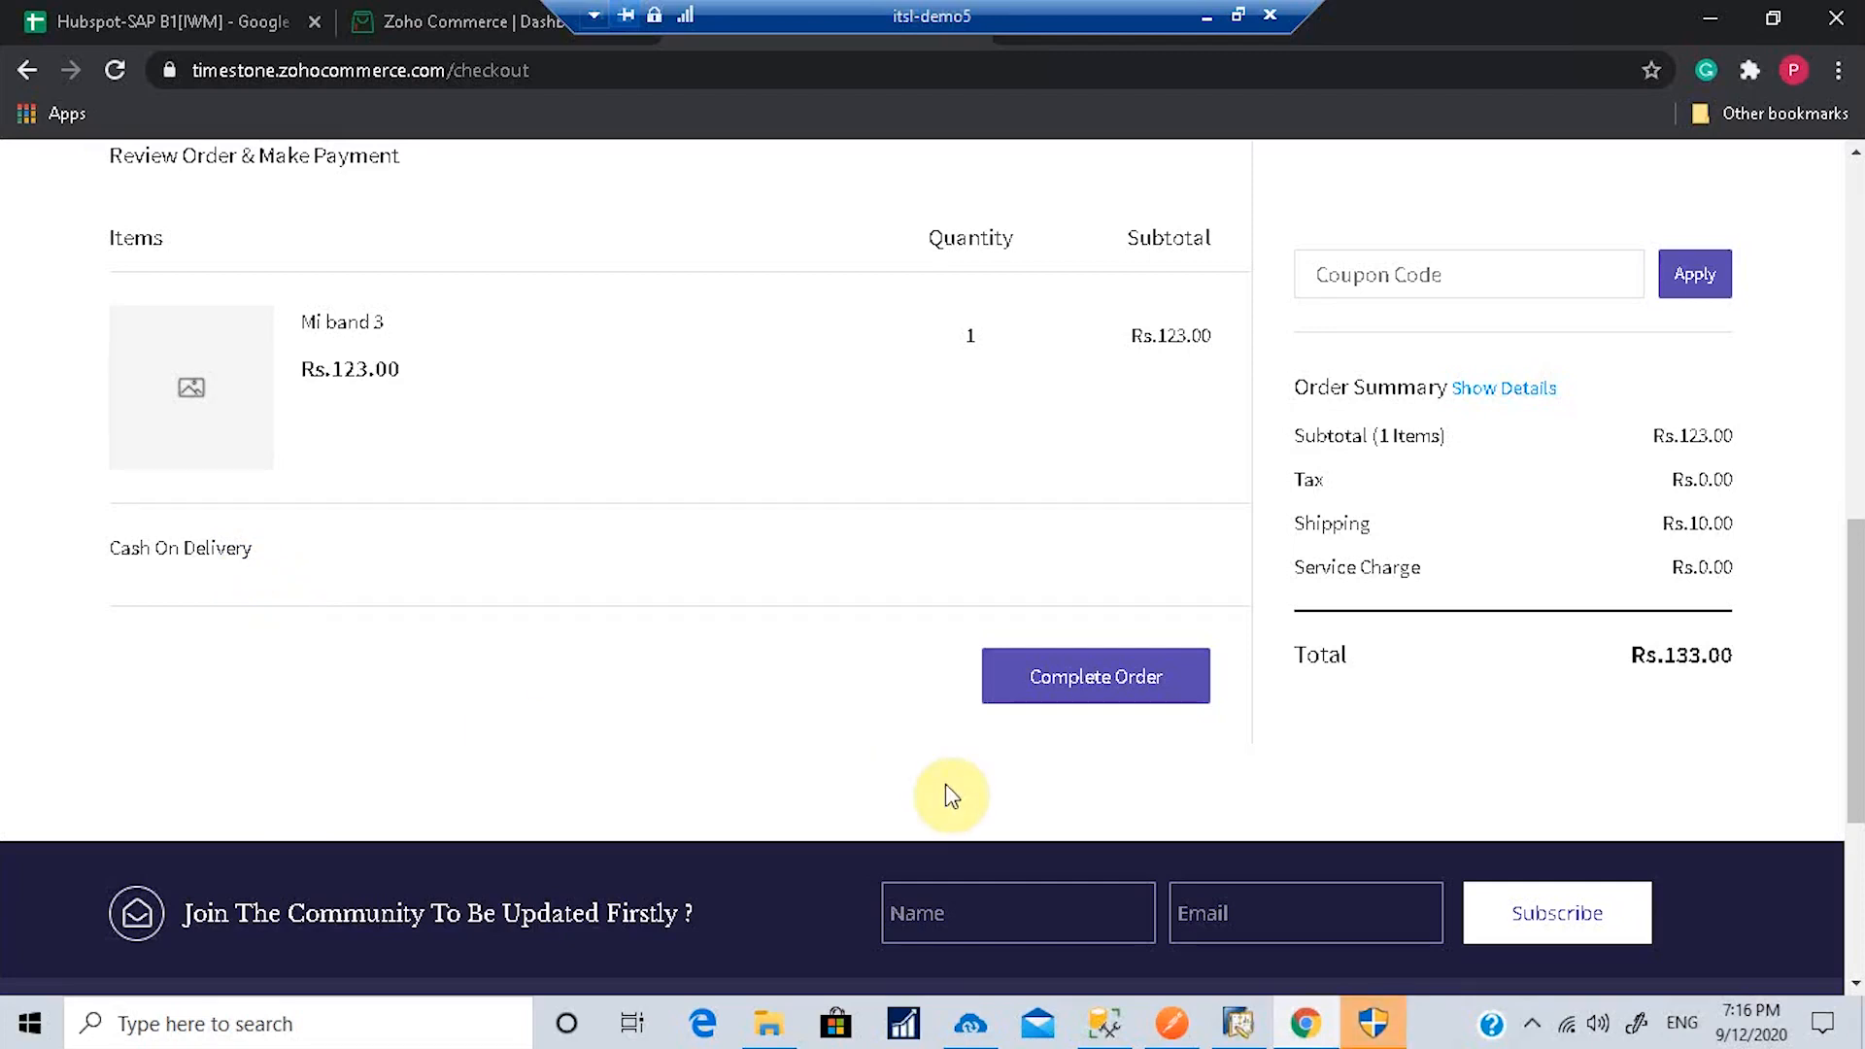
click(1059, 653)
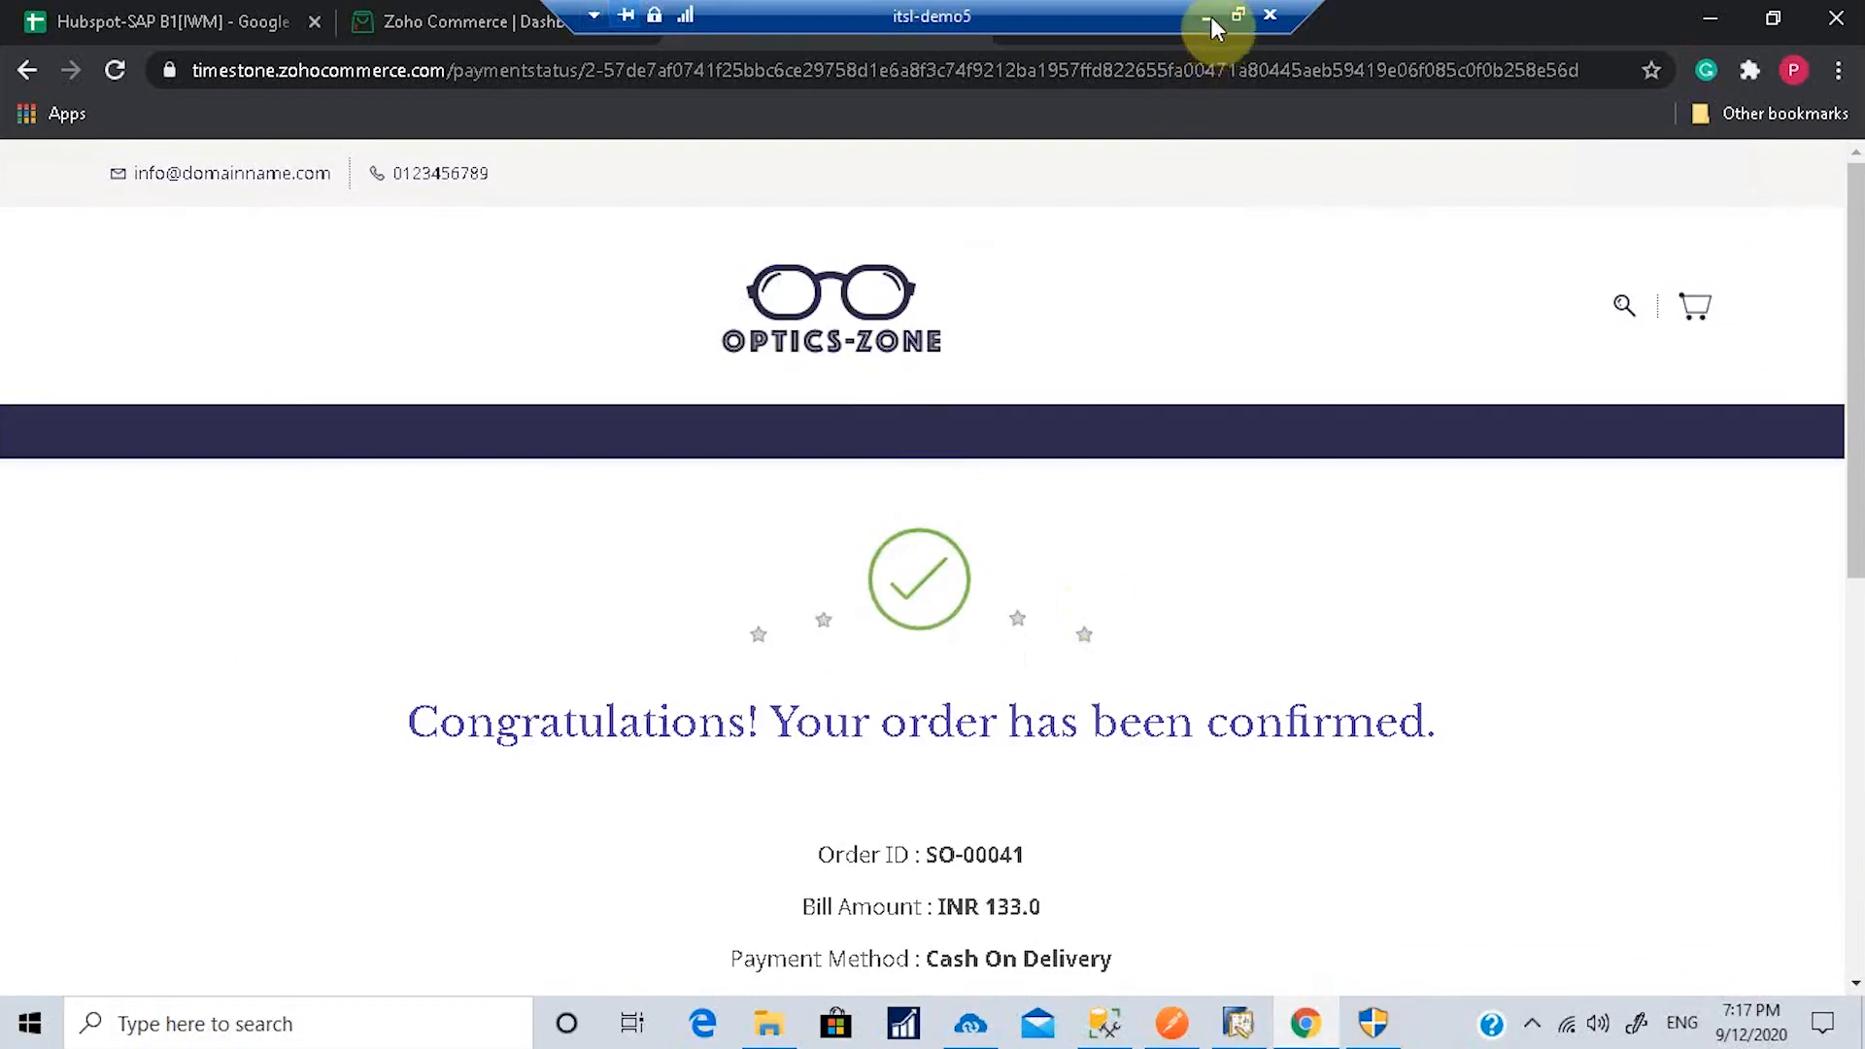
scroll(971, 816, down, 3)
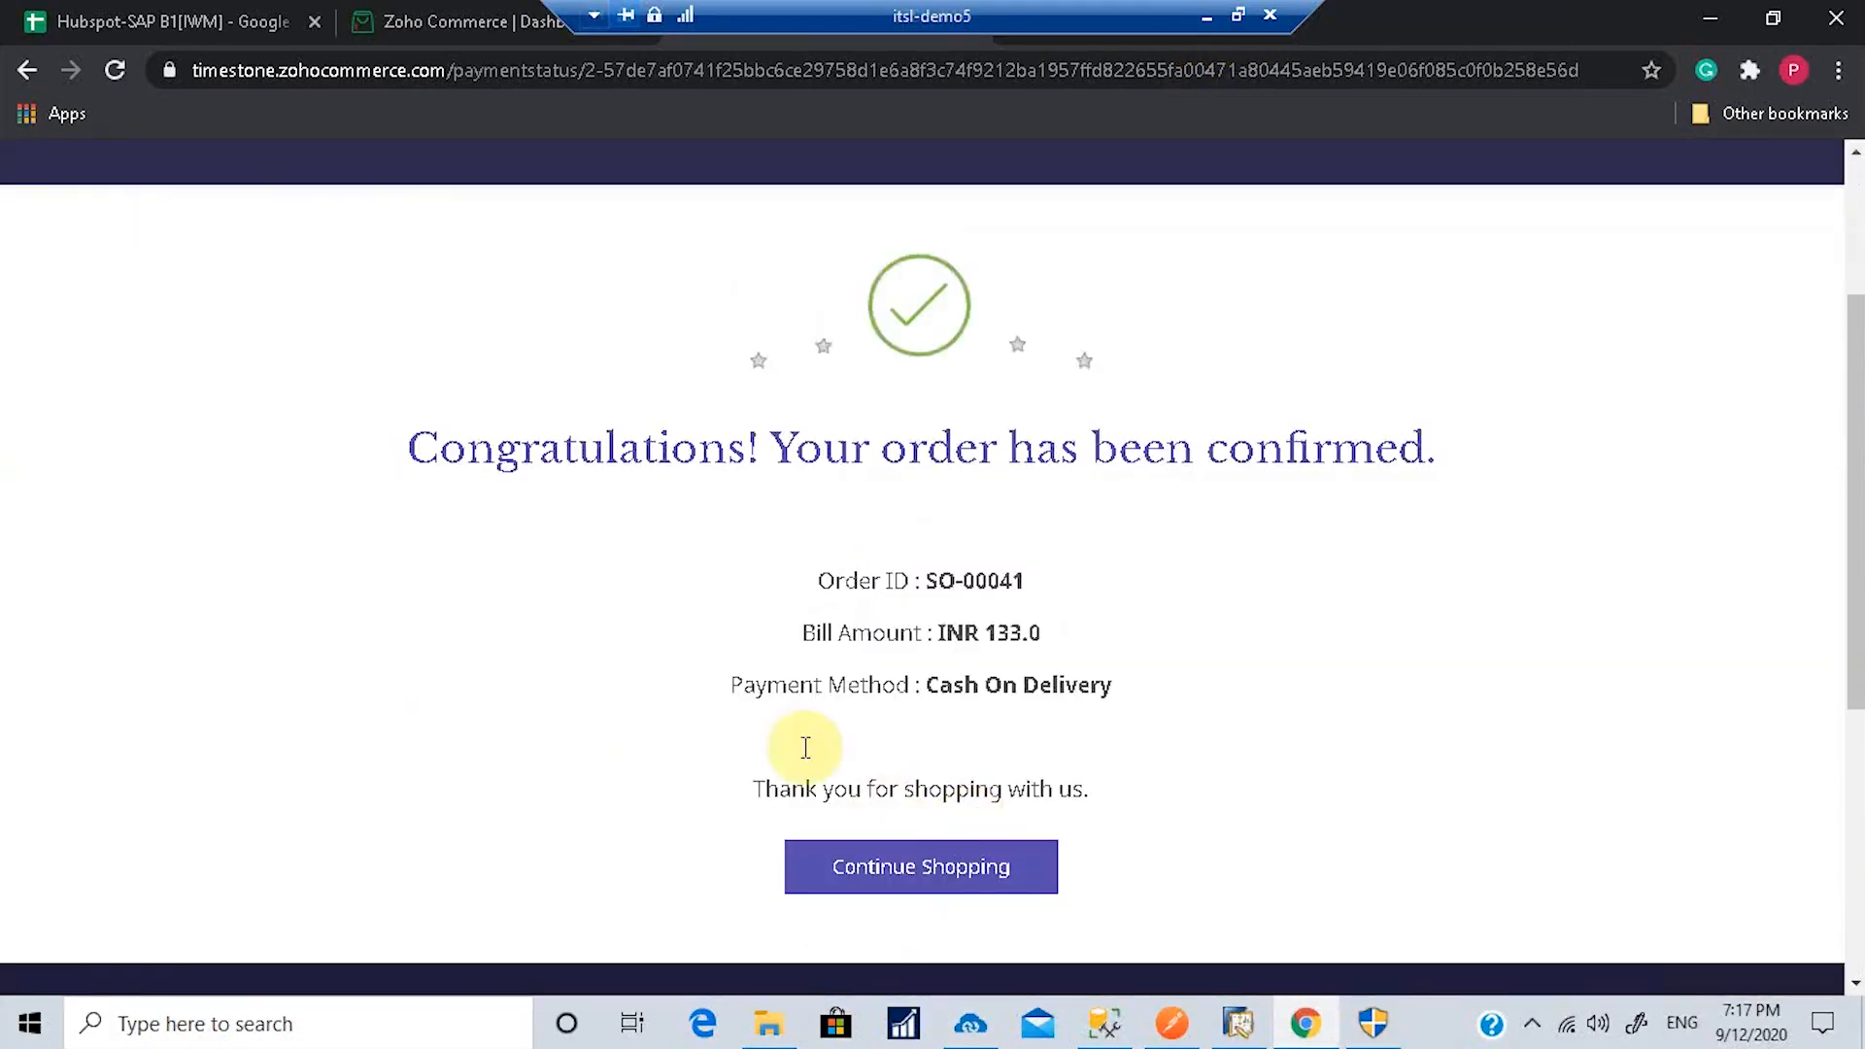
Step: Under commerce-b1, set Customer add and Sales Order Add to Auto, with Sales Order Add repeating every 5 minutes
click(967, 1028)
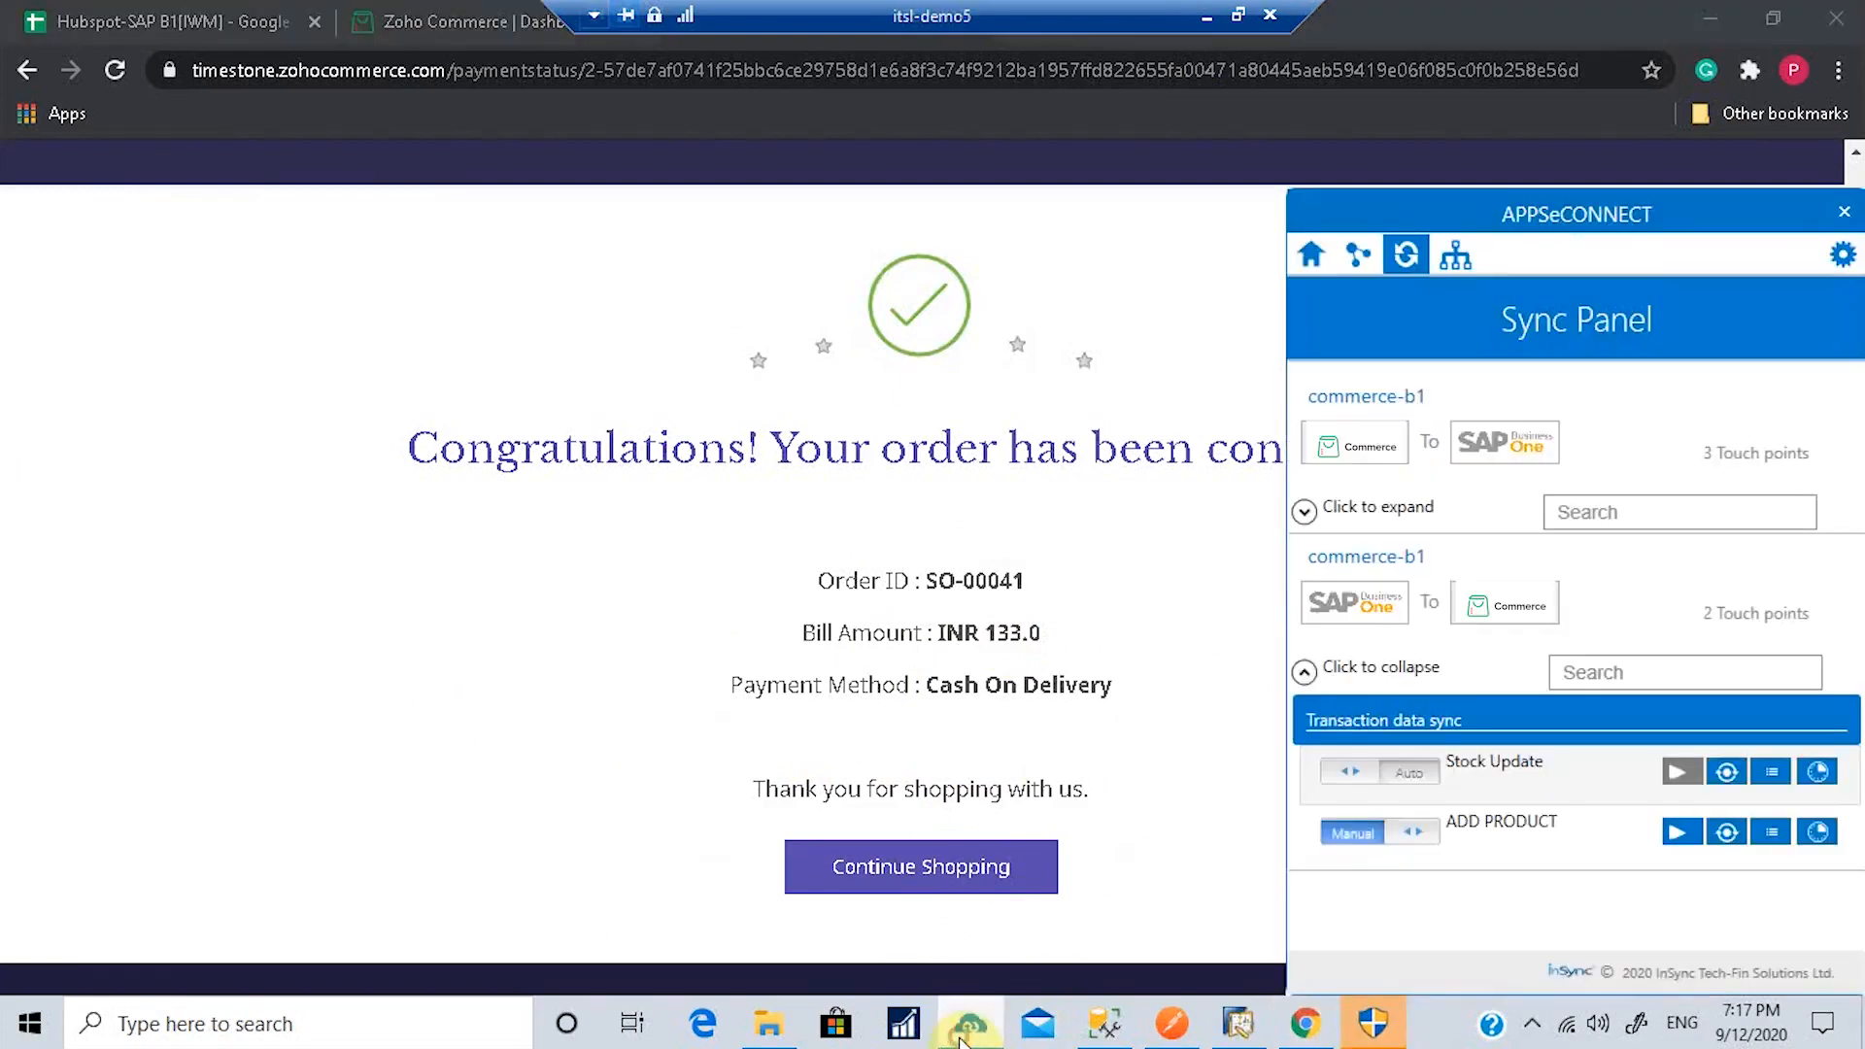
click(1305, 512)
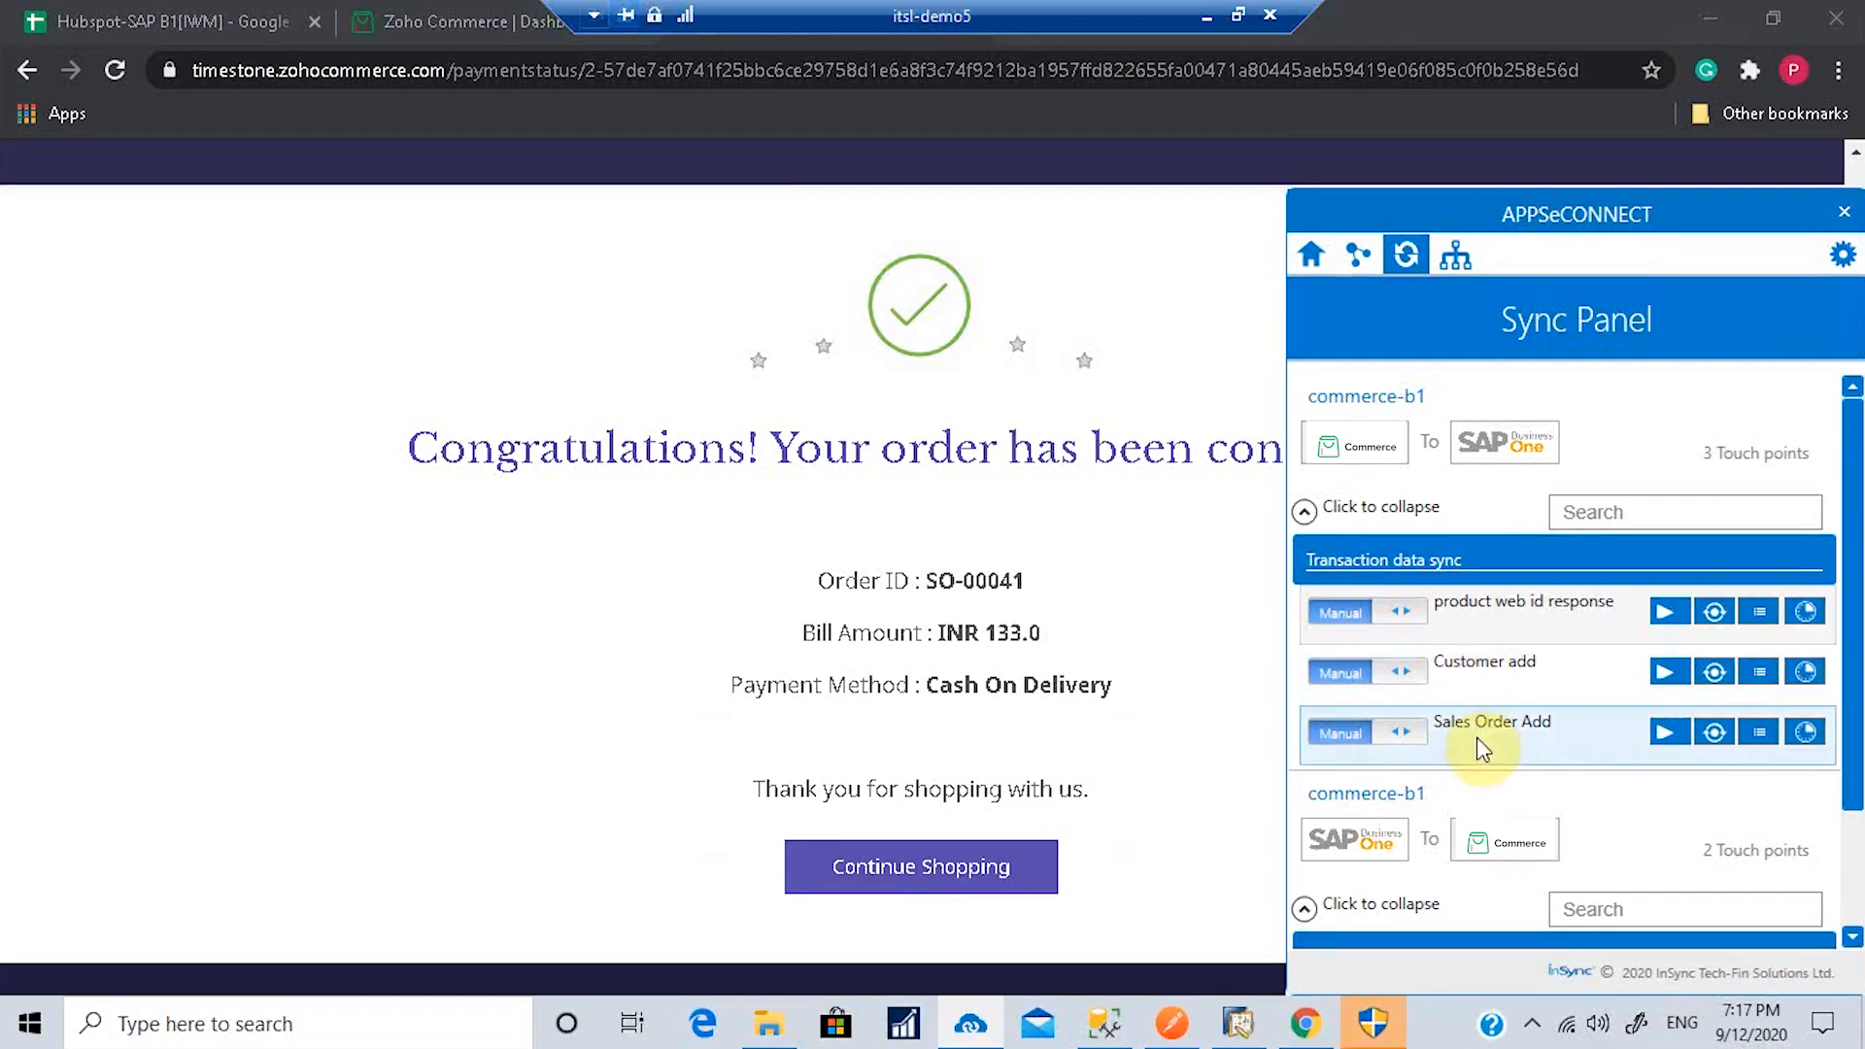
click(1395, 740)
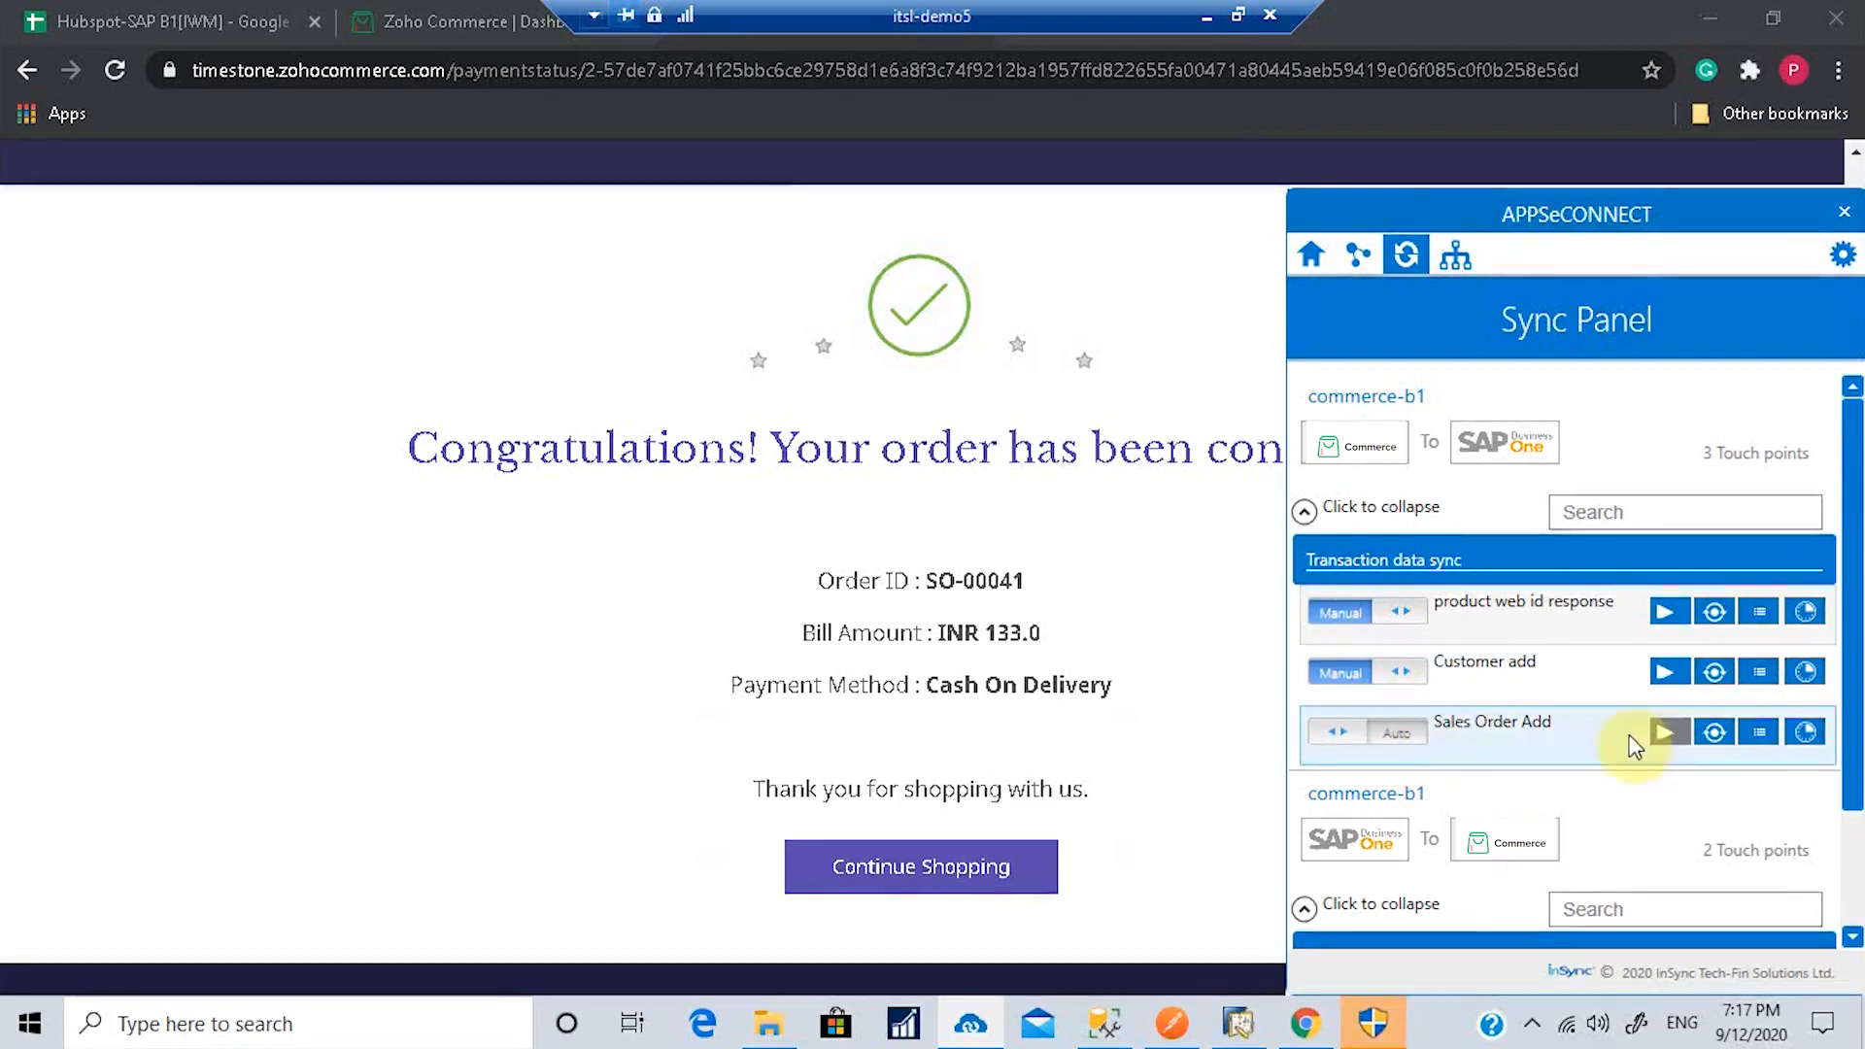
click(1396, 675)
click(1797, 729)
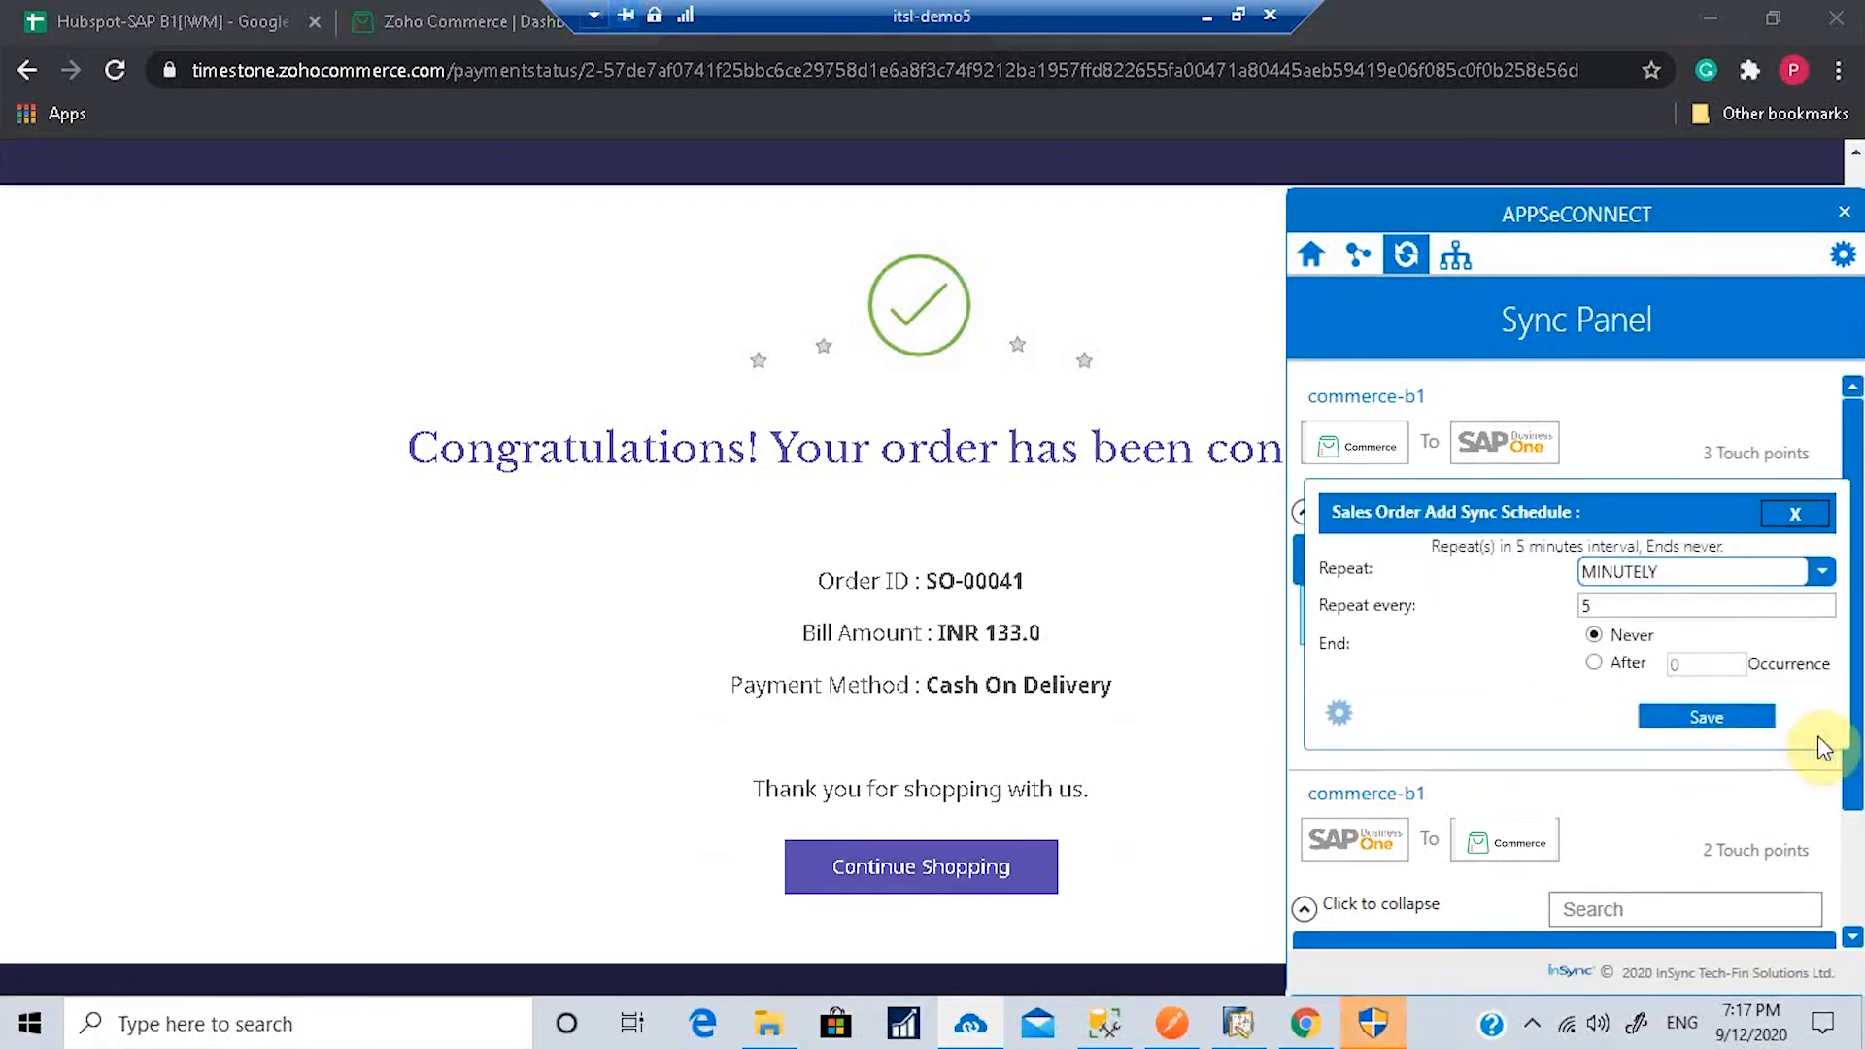
drag(1615, 604, 1564, 609)
key(BackSpace)
text(5)
click(1705, 716)
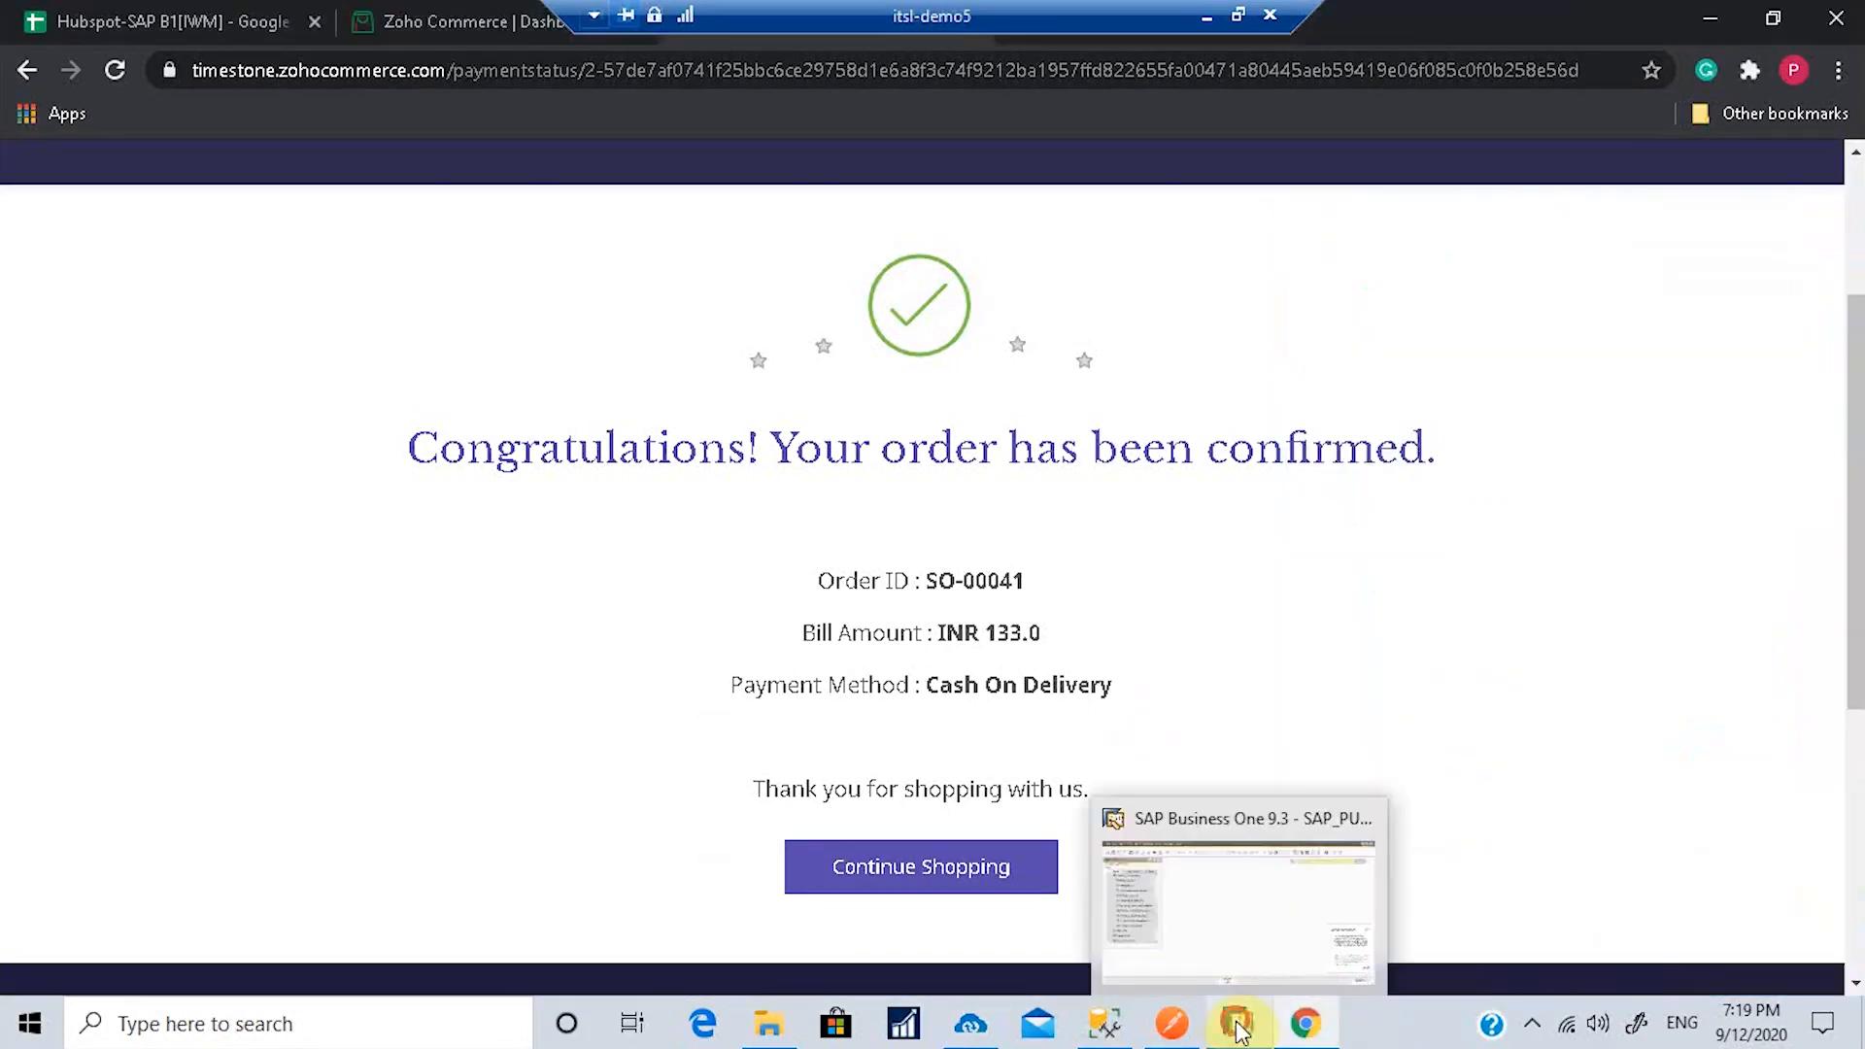
Step: Open Business Partner Master Data and load the synced customer's record by name search
click(1238, 1030)
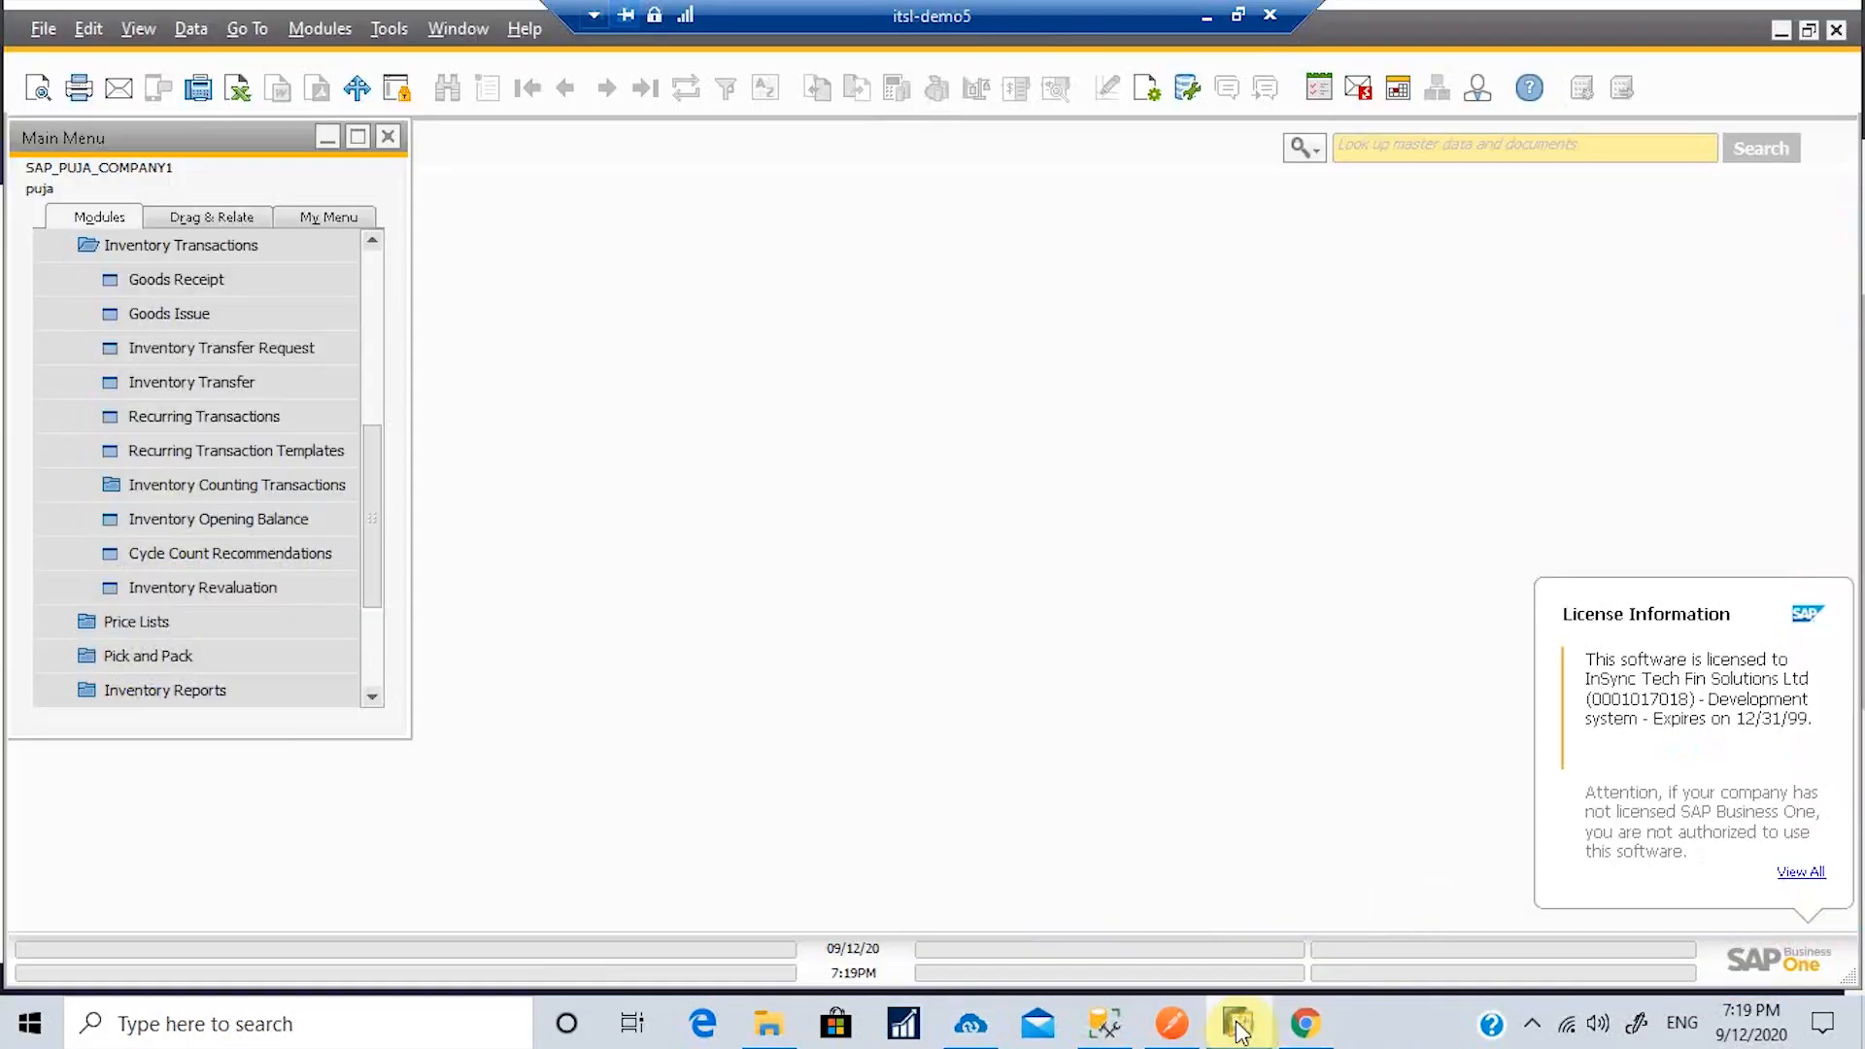
click(136, 249)
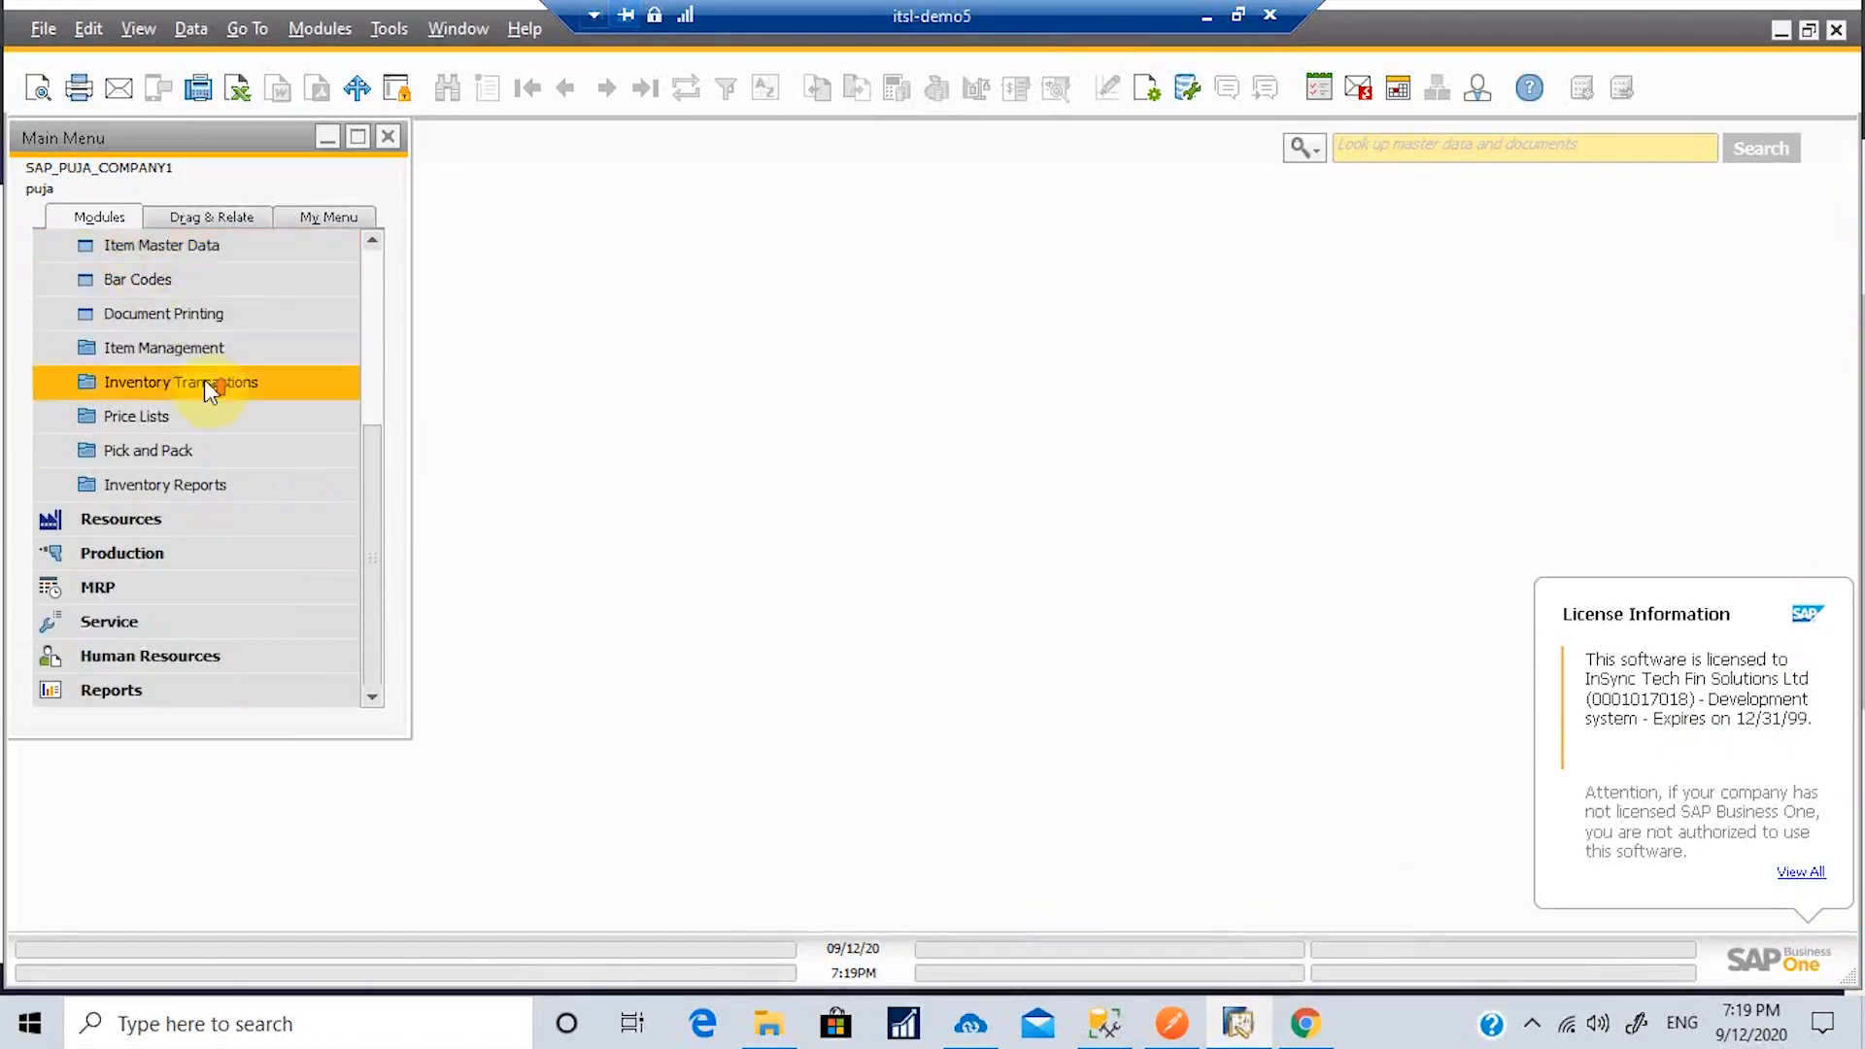
scroll(202, 377, up, 2)
click(186, 282)
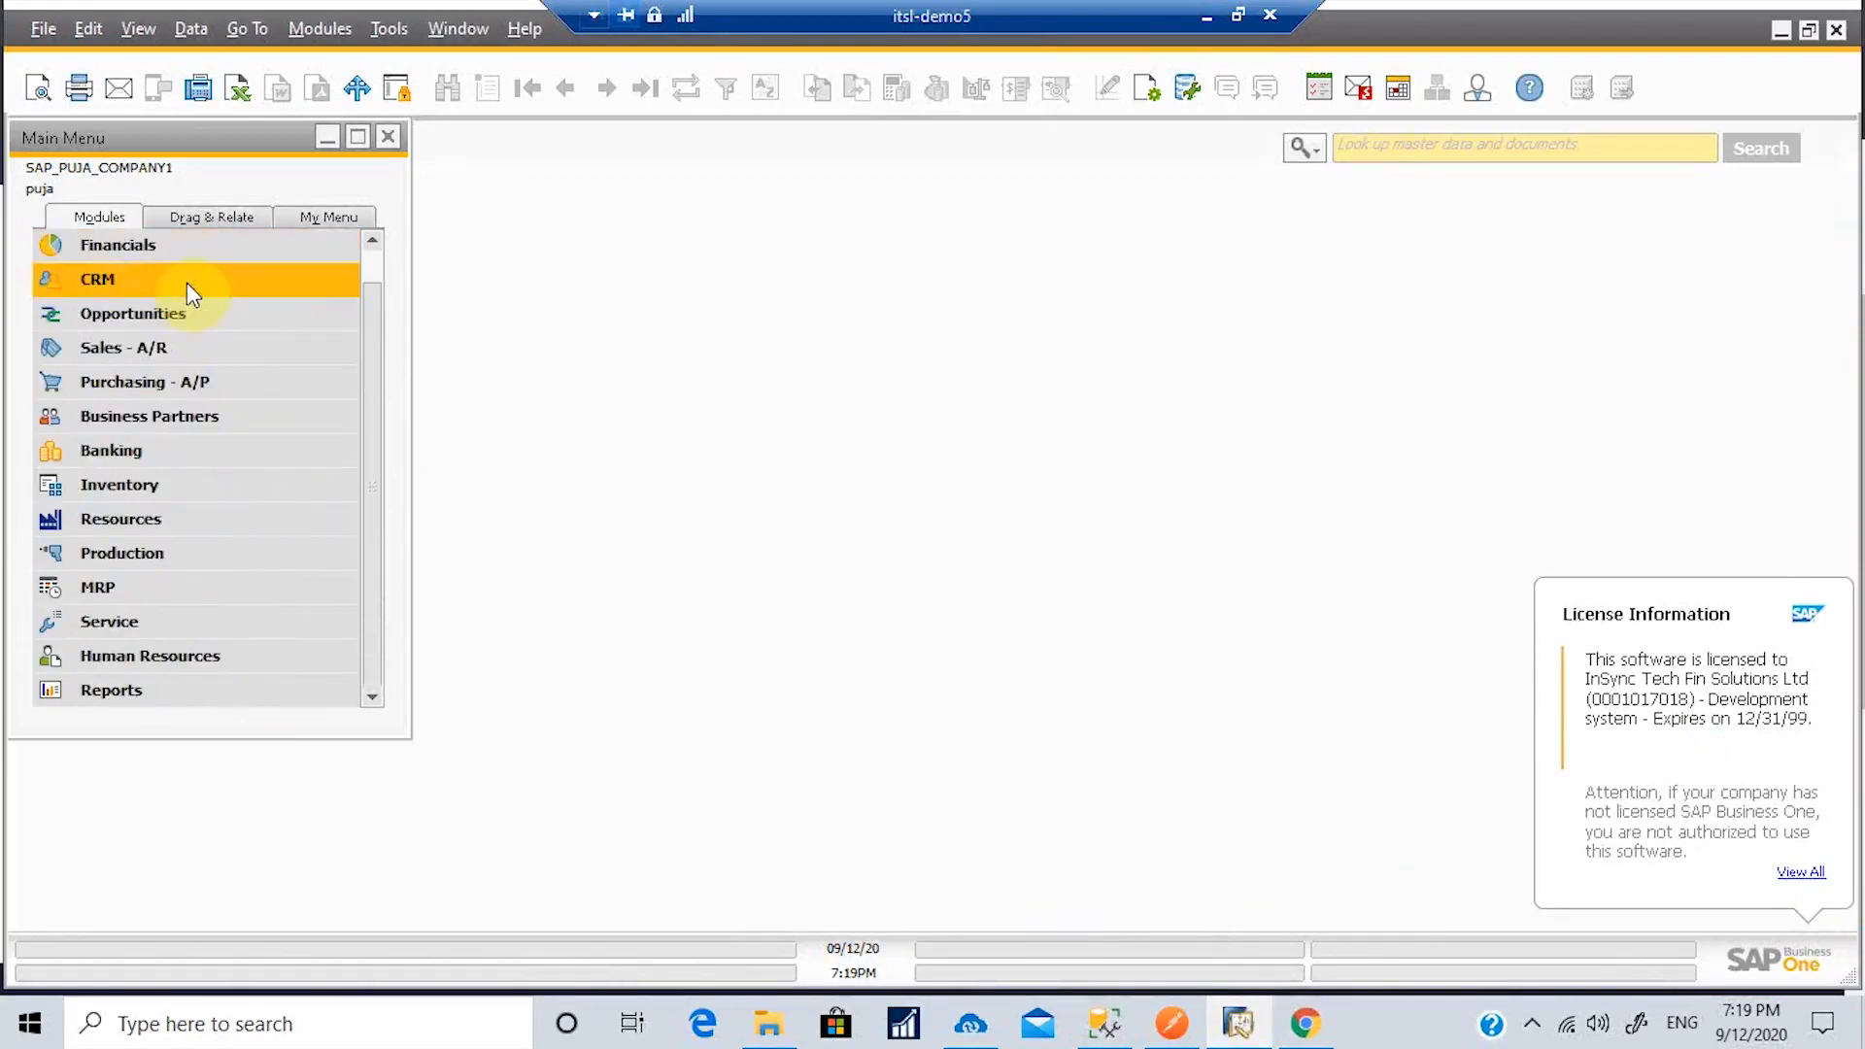
click(181, 416)
click(178, 451)
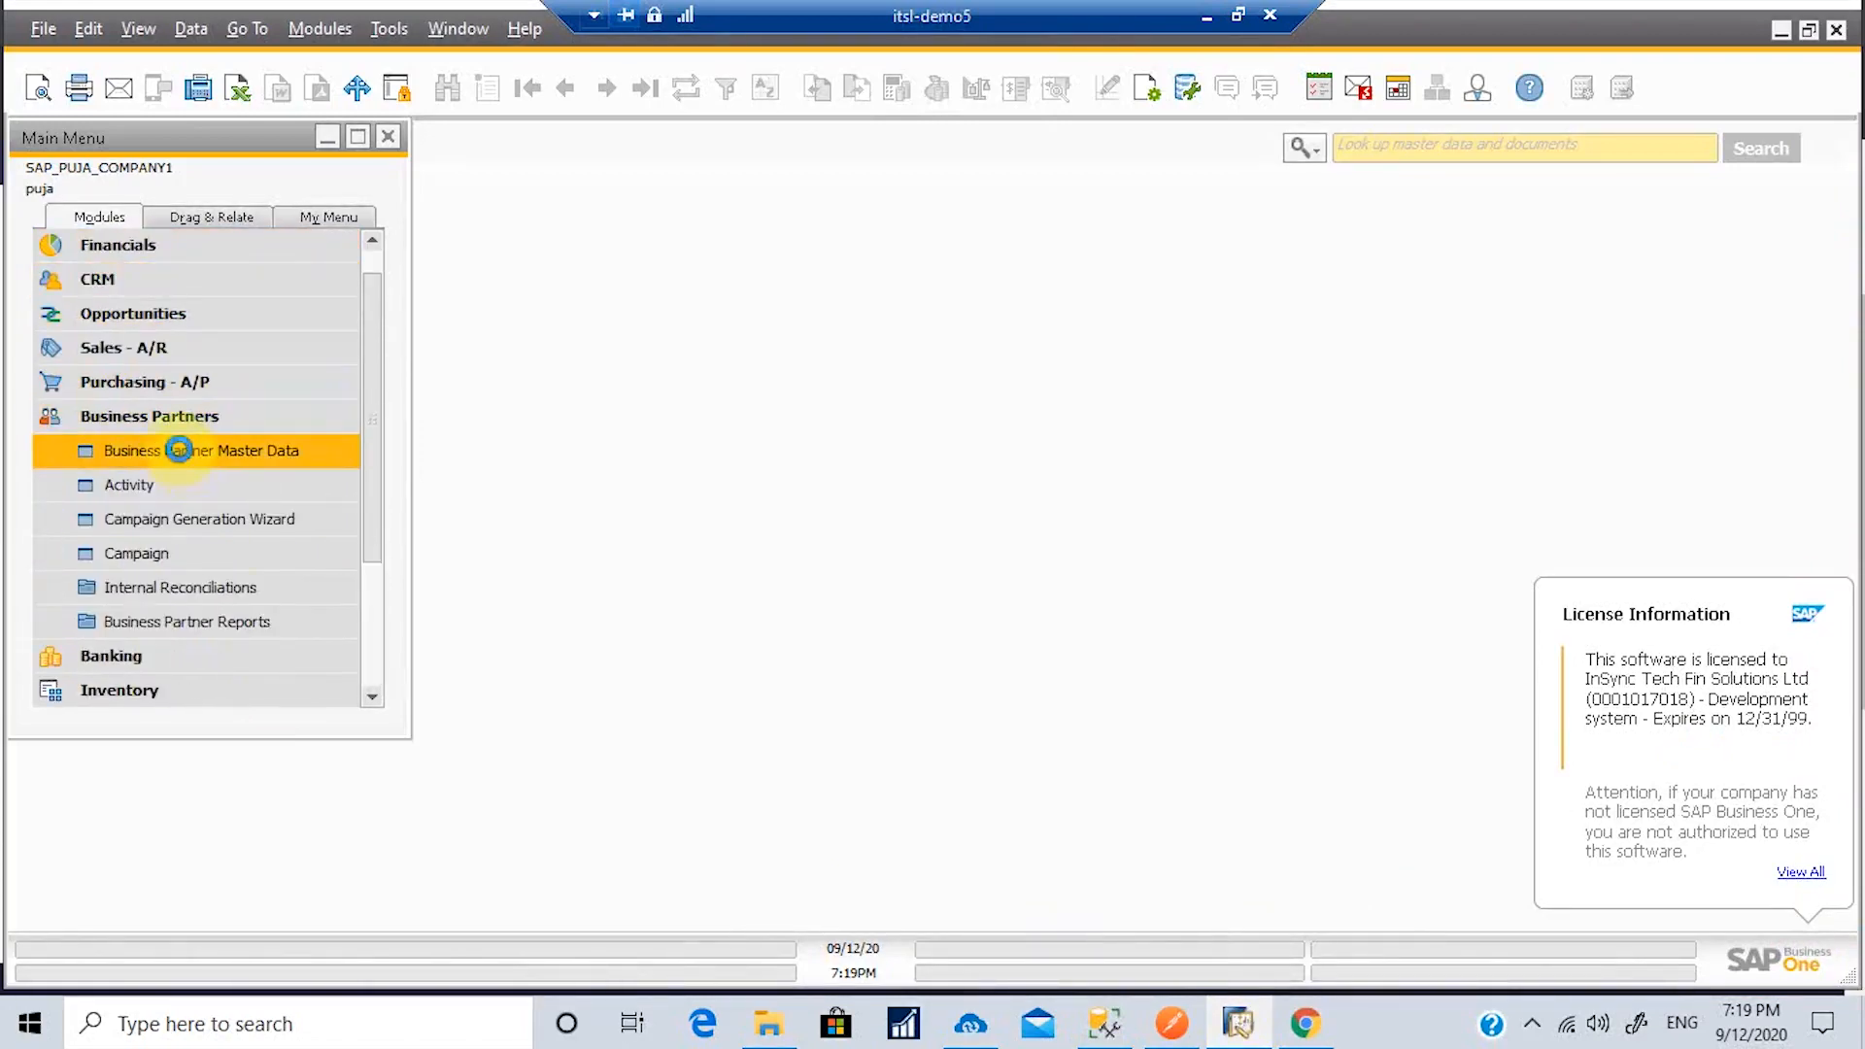
click(225, 194)
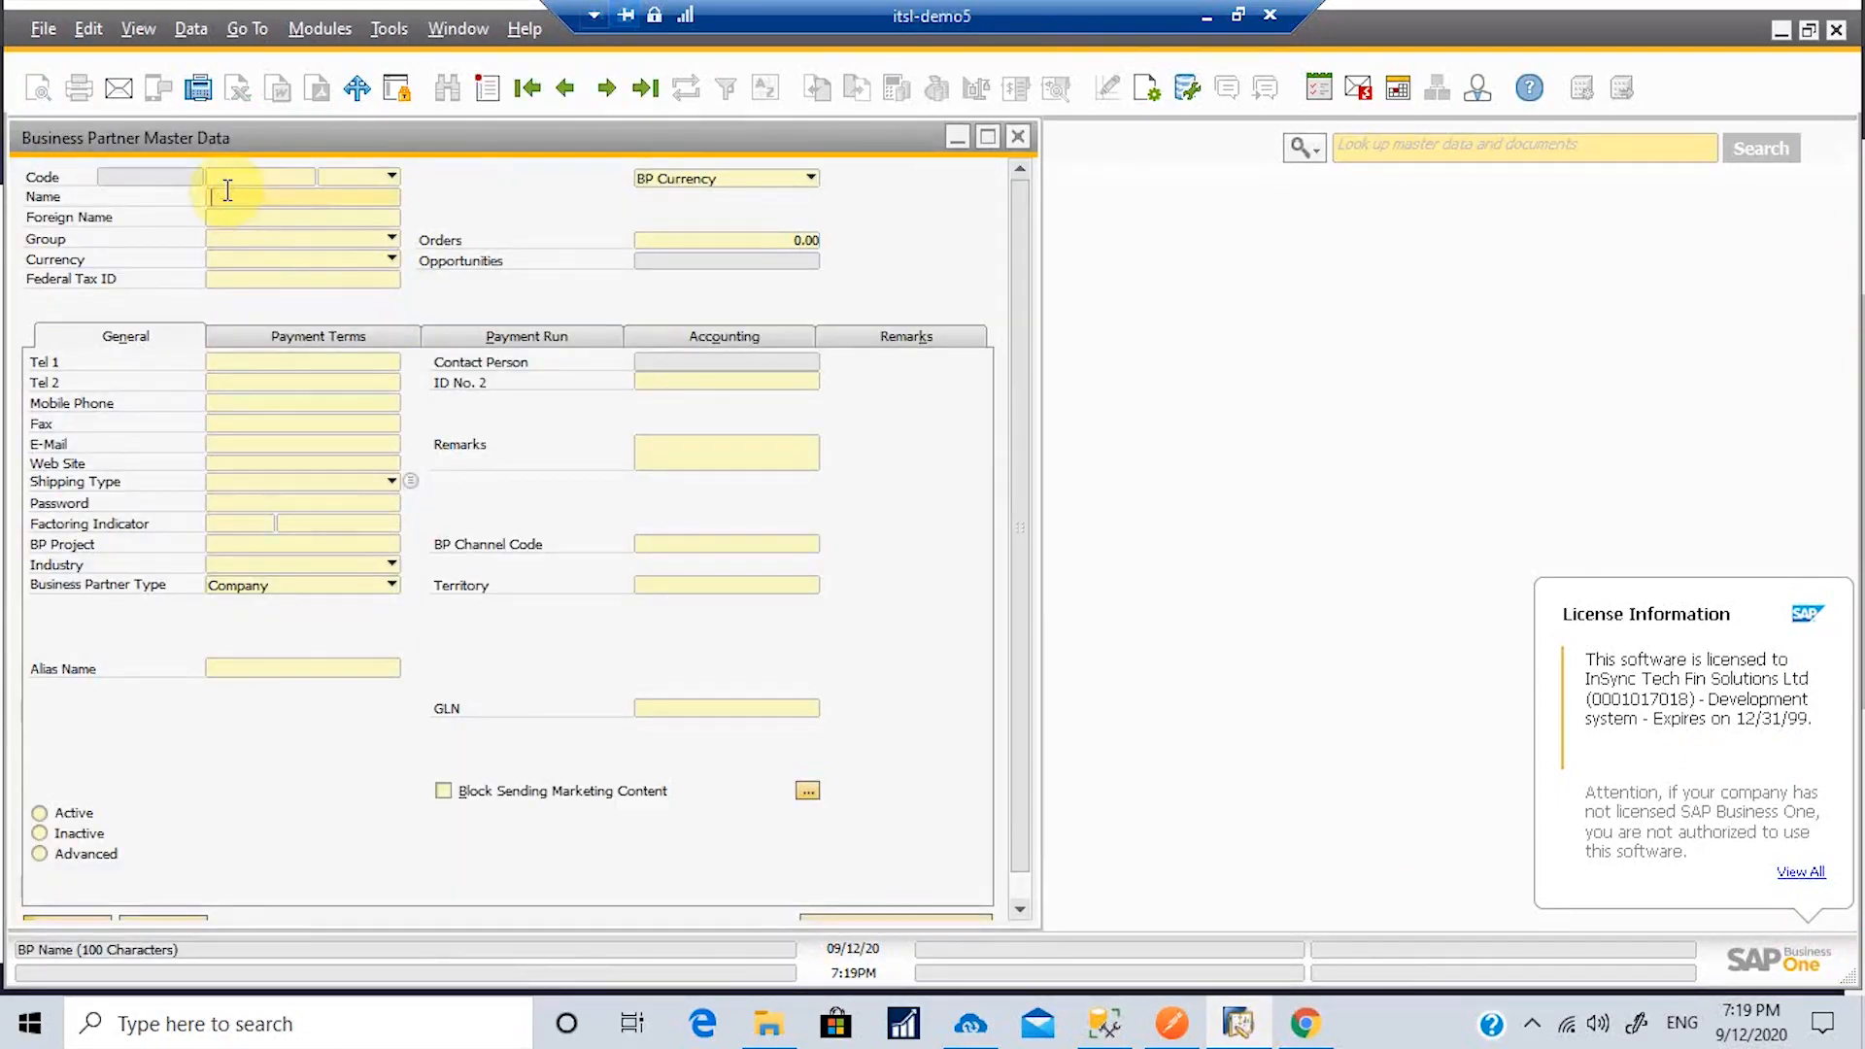
text(Allan)
key(Return)
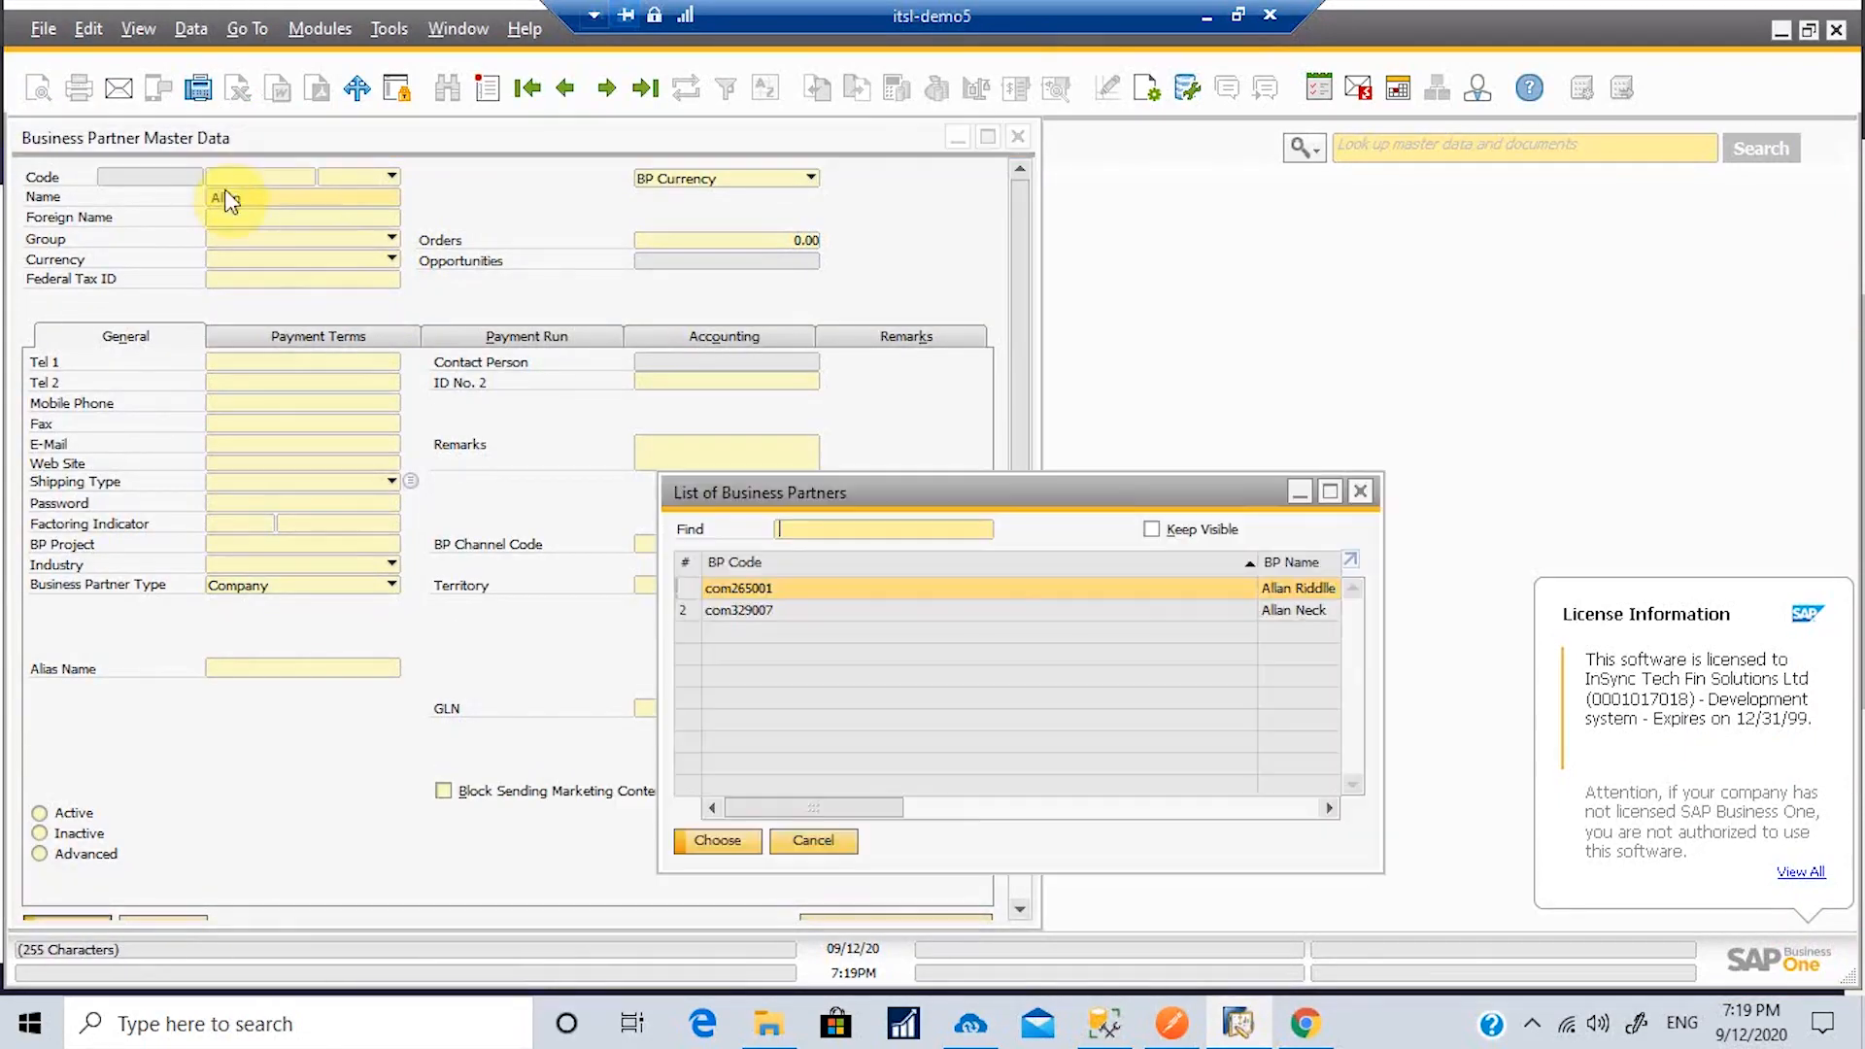
click(1291, 614)
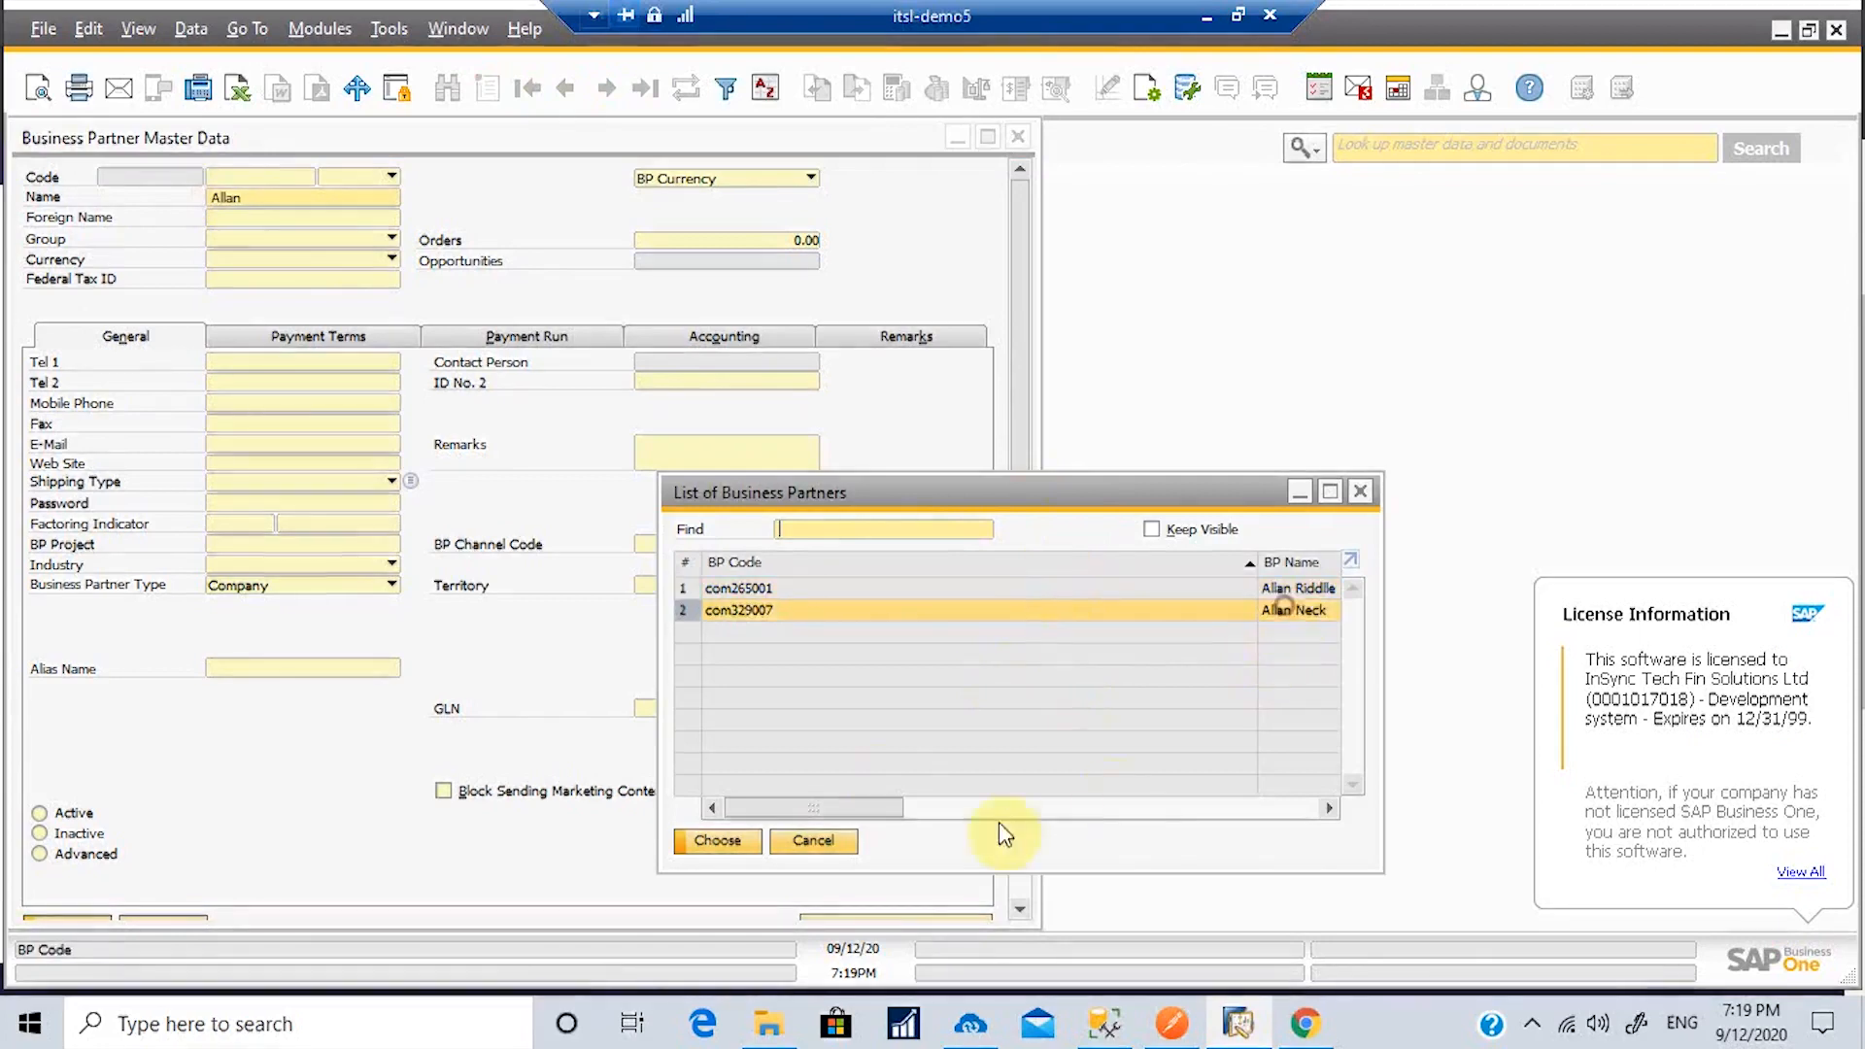
click(717, 844)
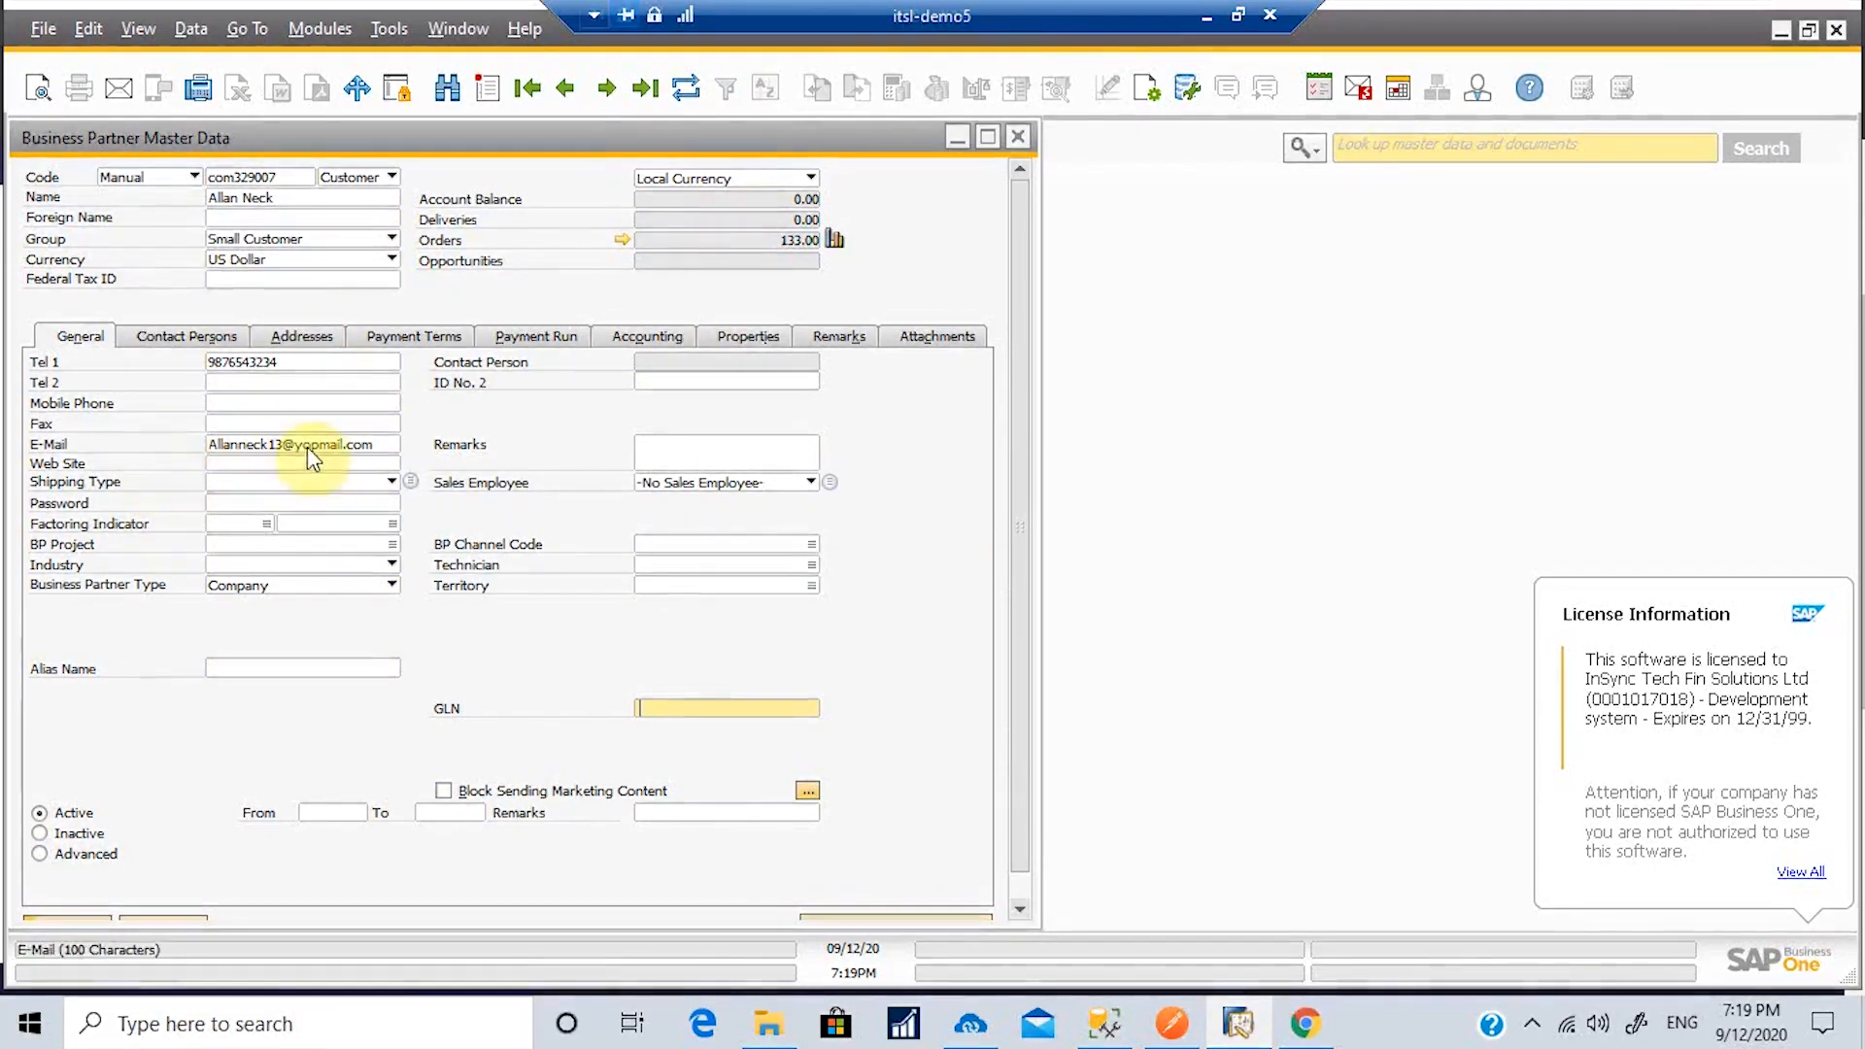
Step: Review the customer's addresses and web customer ID in User-Defined Fields, then close the record
click(298, 342)
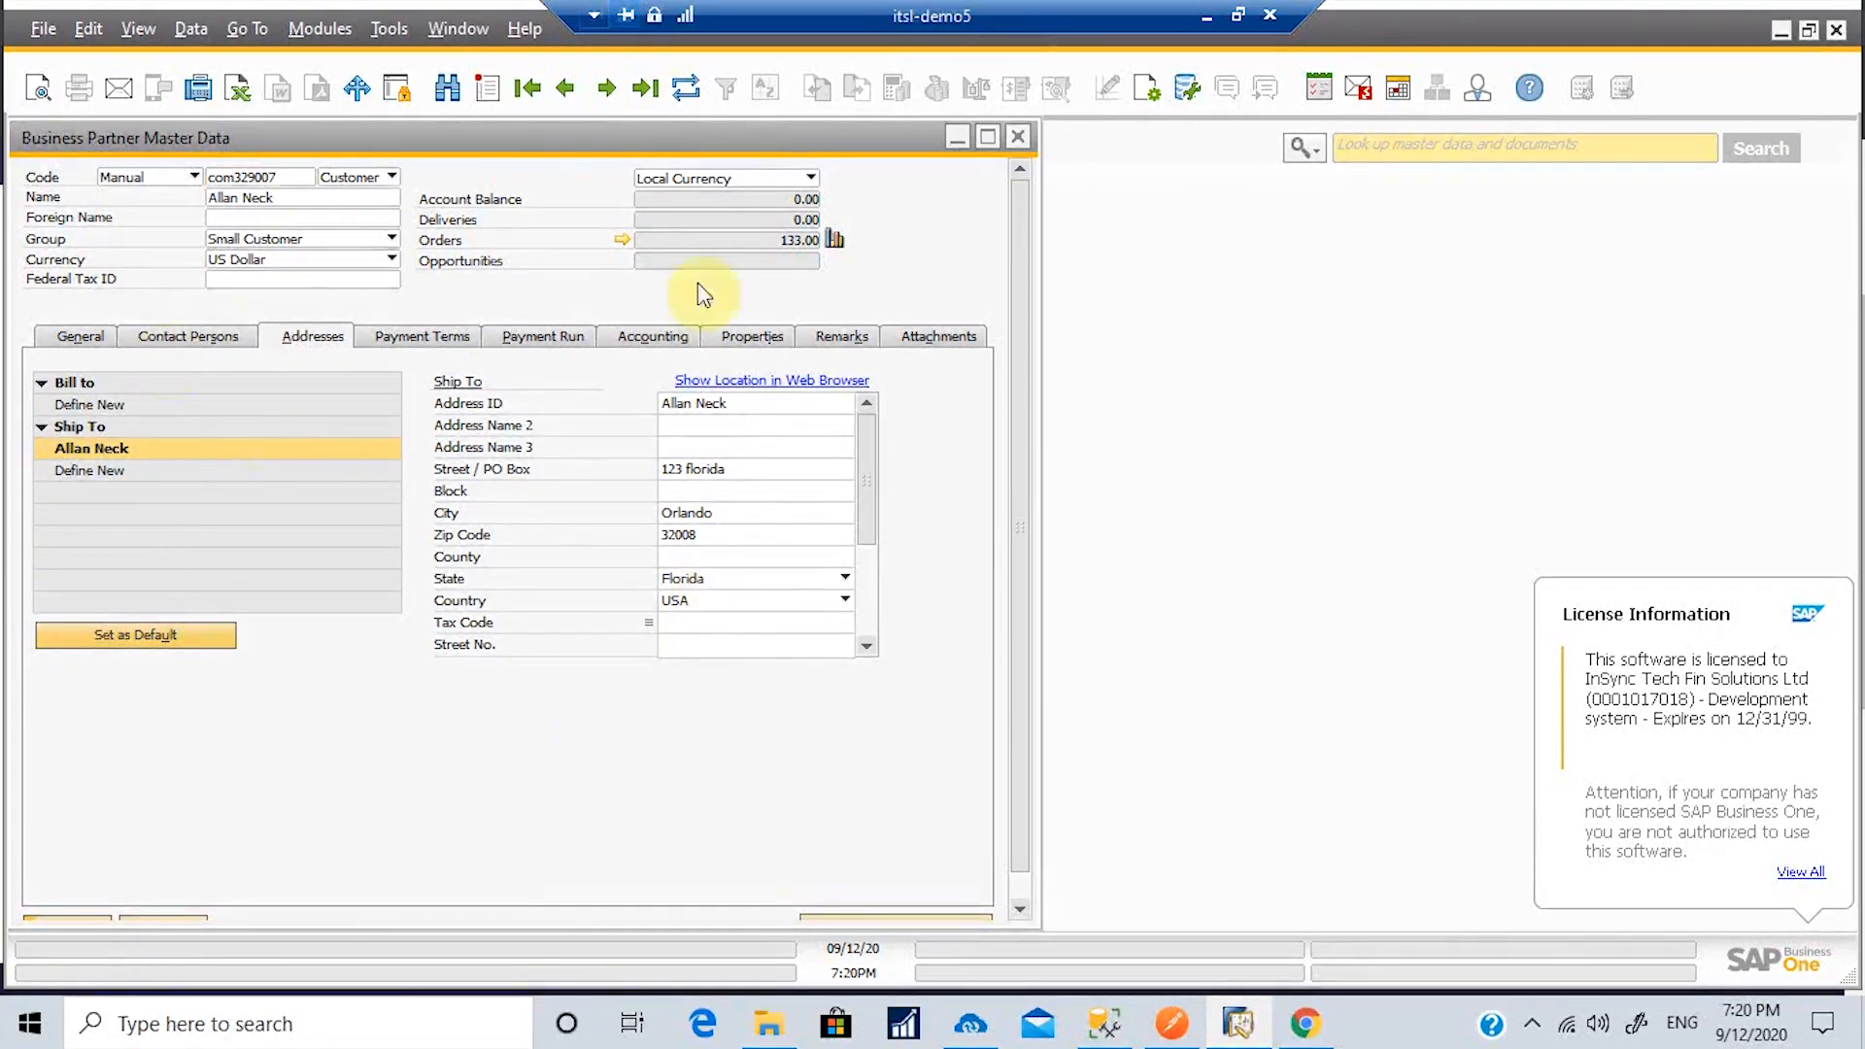
key(ctrl+shift+u)
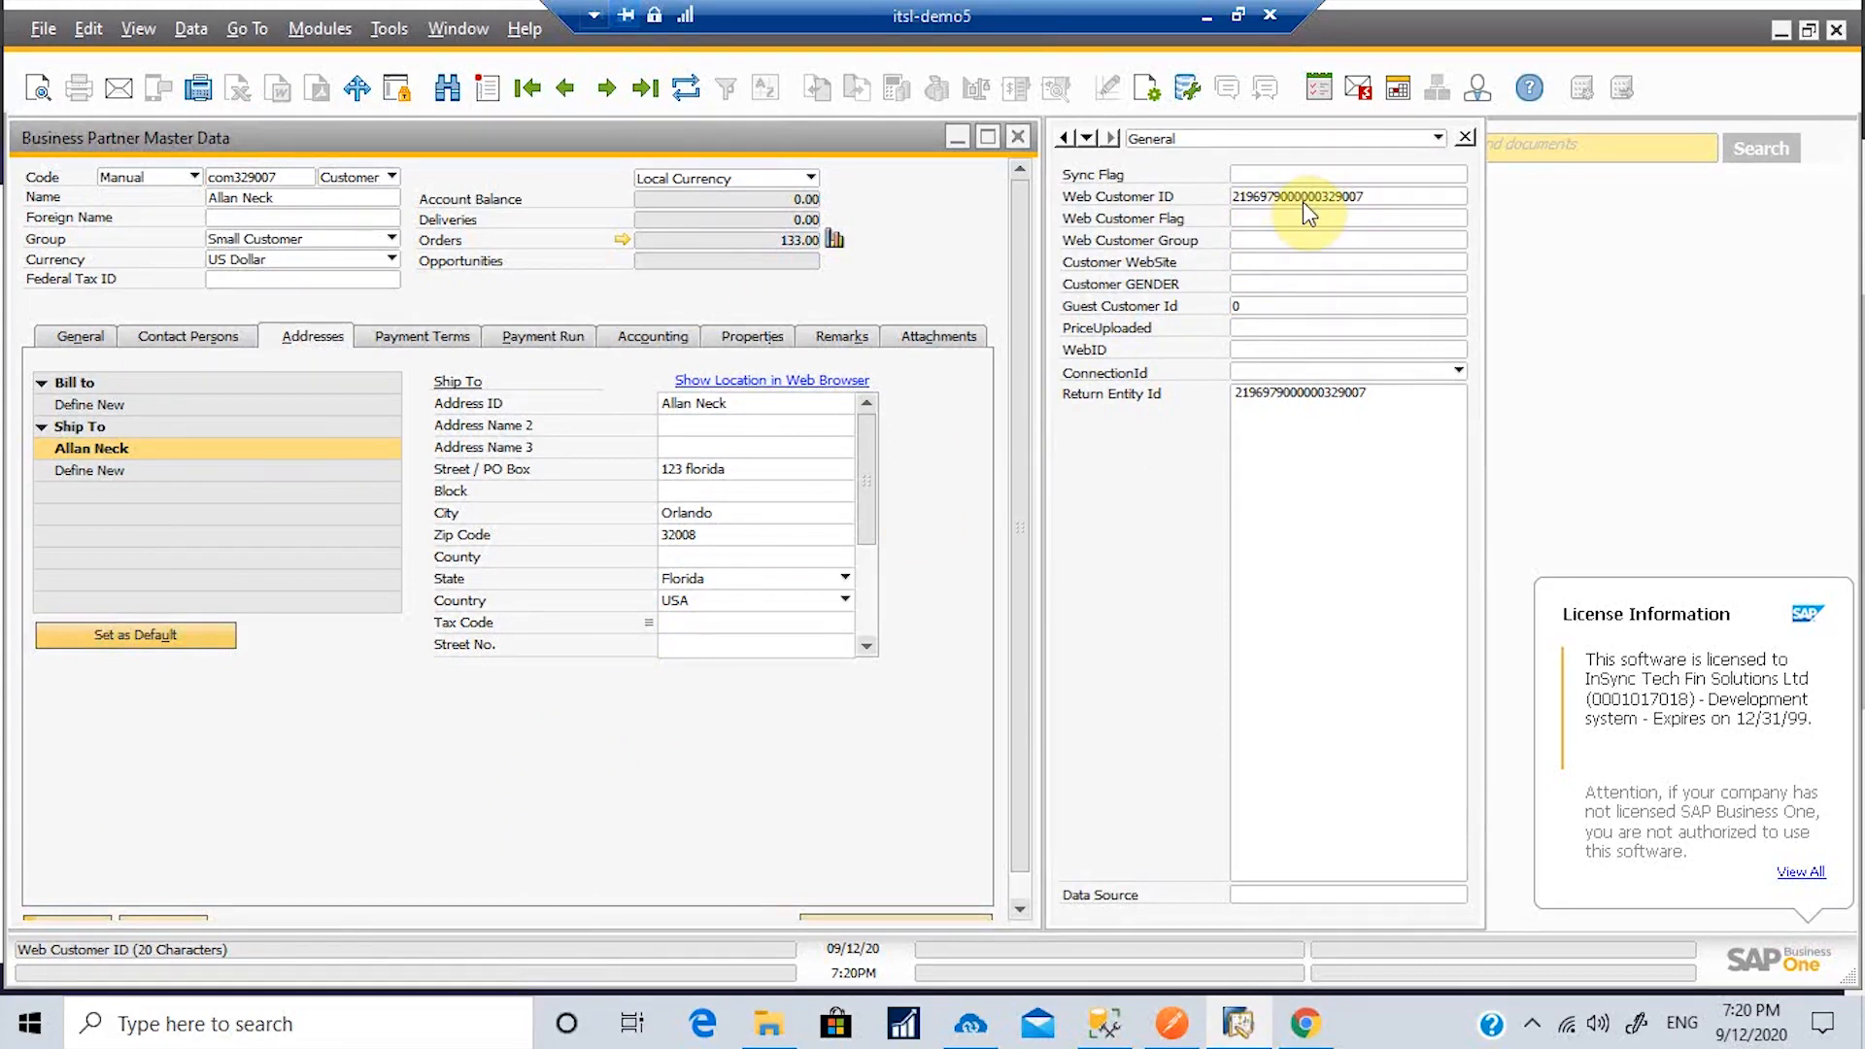
drag(695, 136, 875, 146)
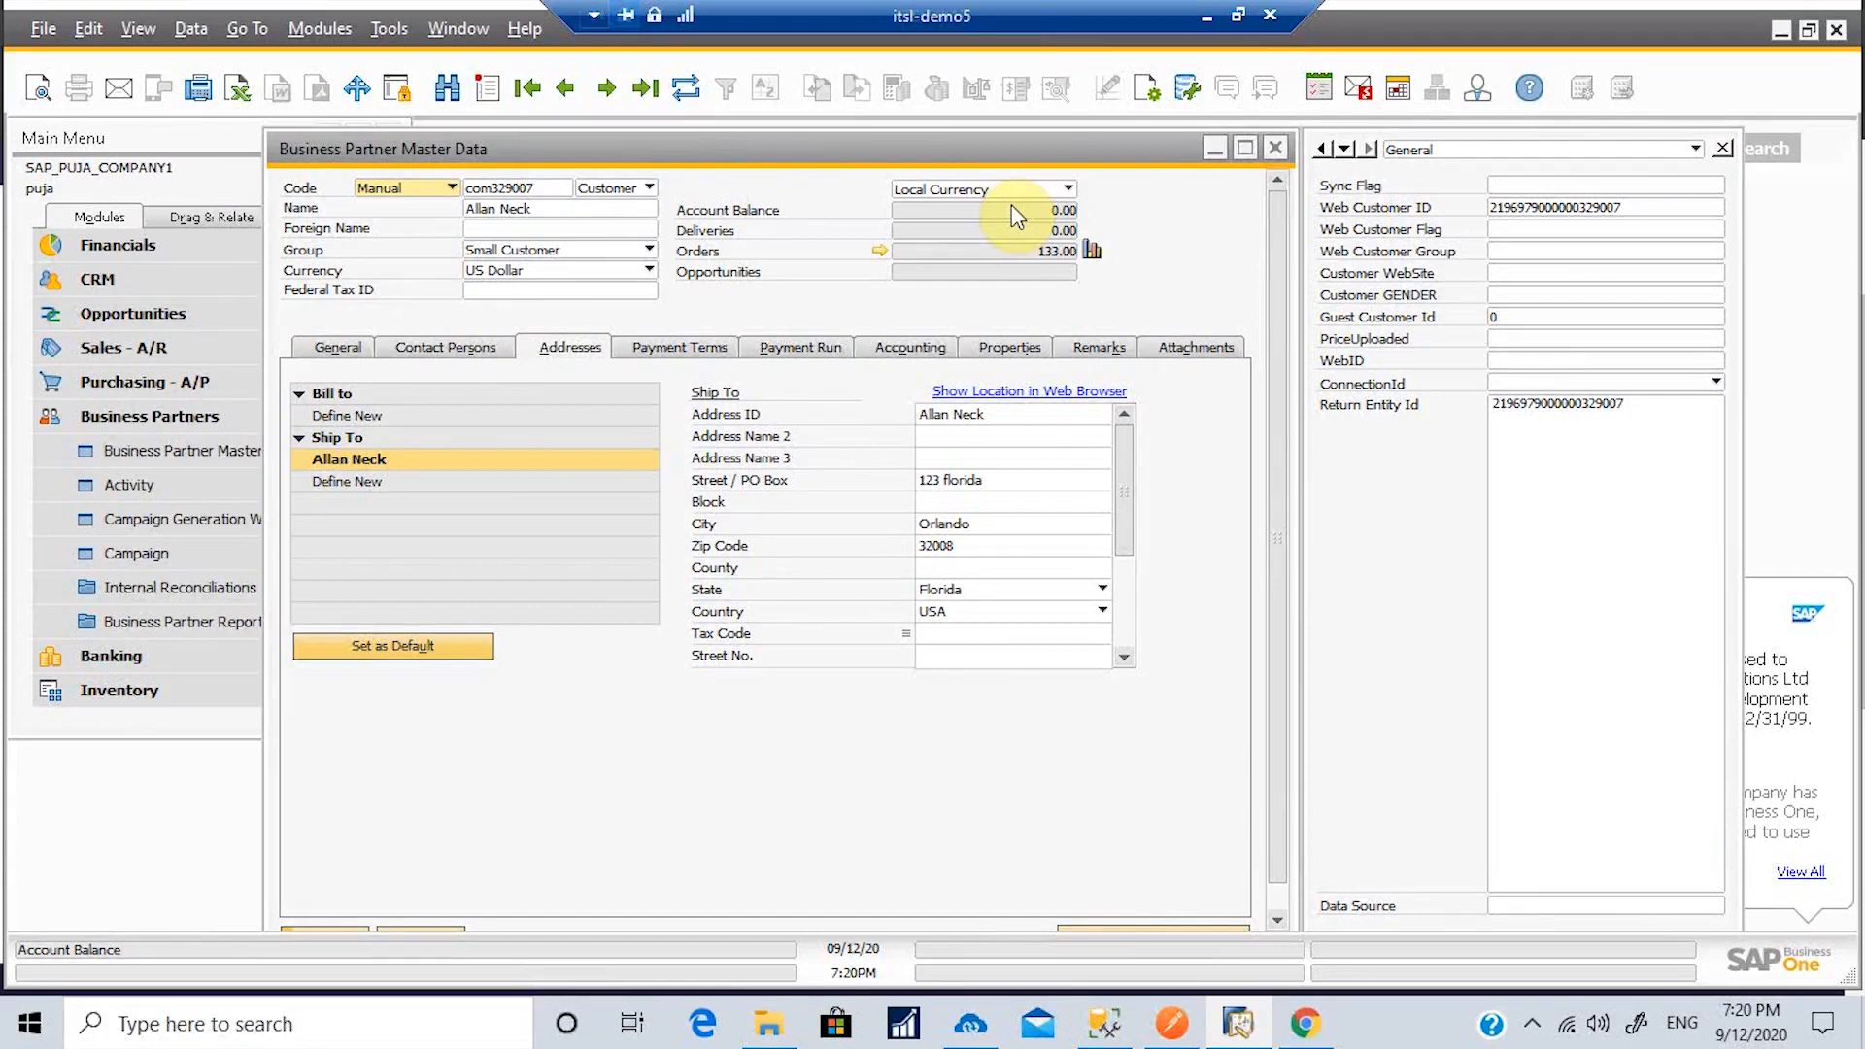
click(1276, 148)
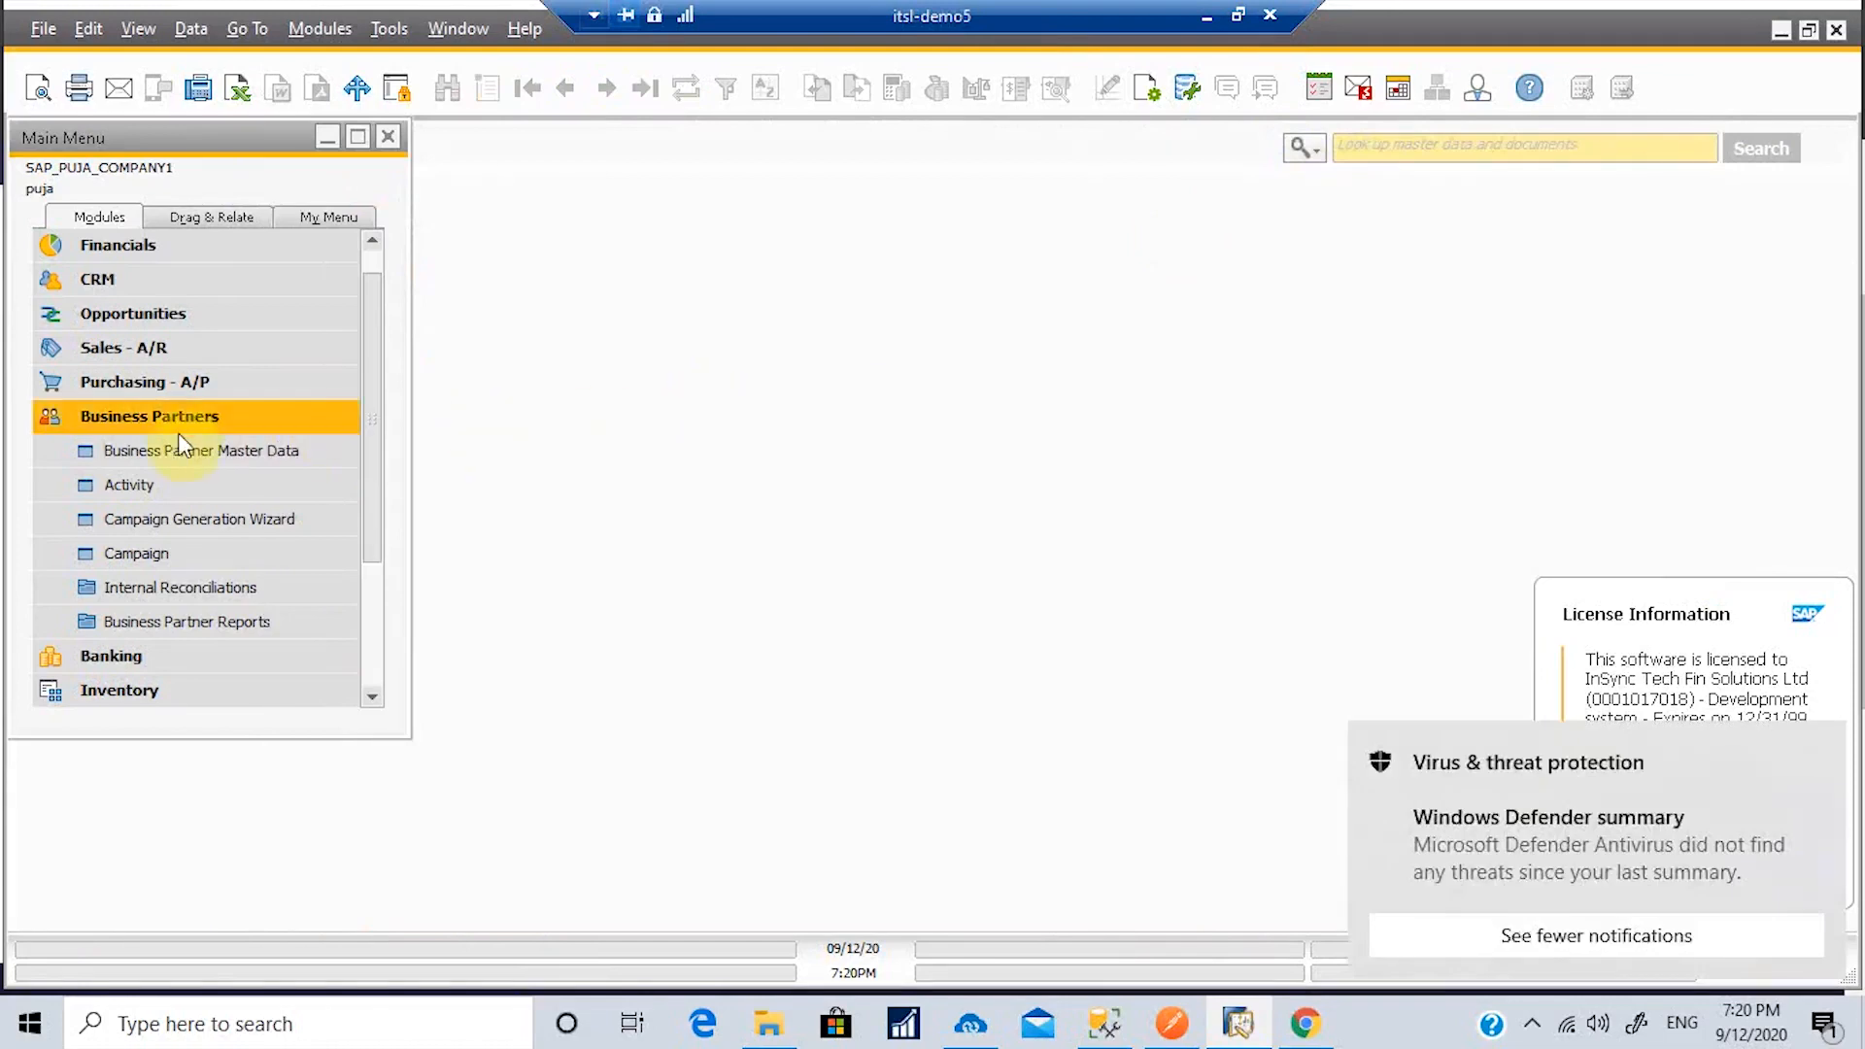
Step: Open Sales Order in Sales - A/R and find the customer's synced order by customer name
click(171, 423)
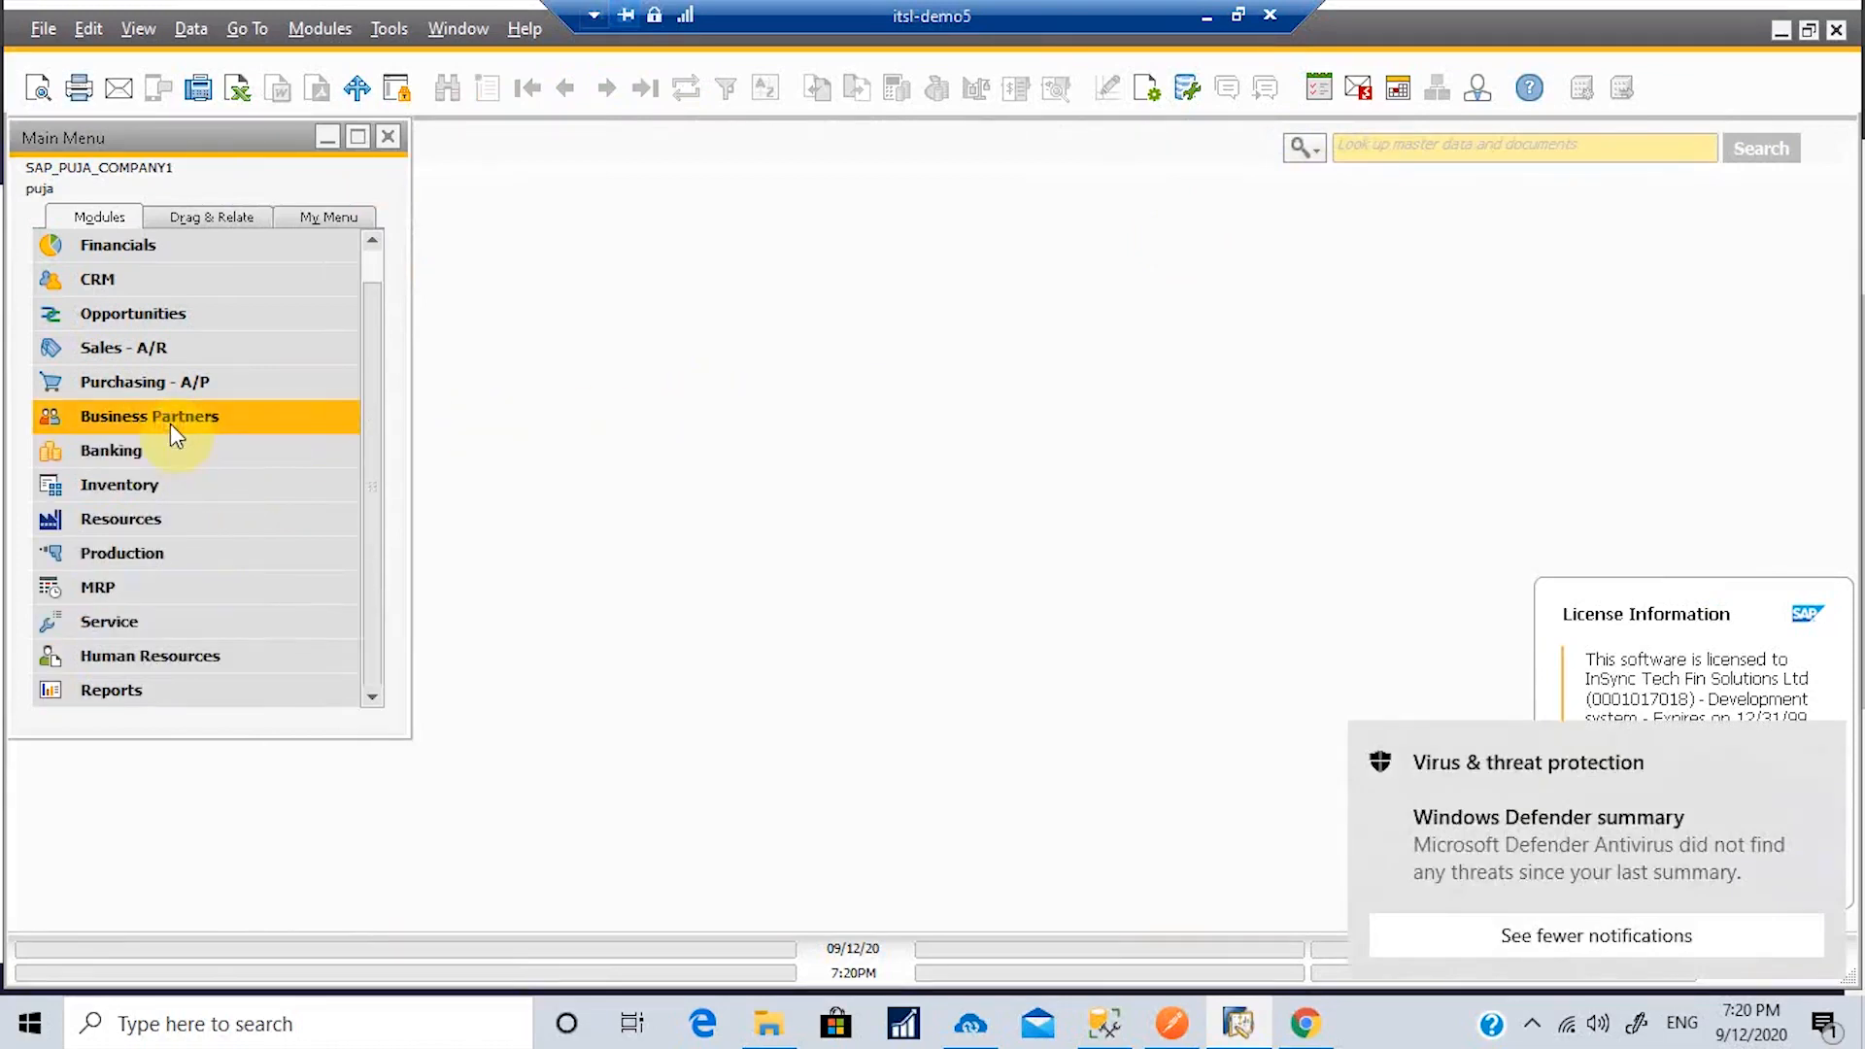
click(187, 350)
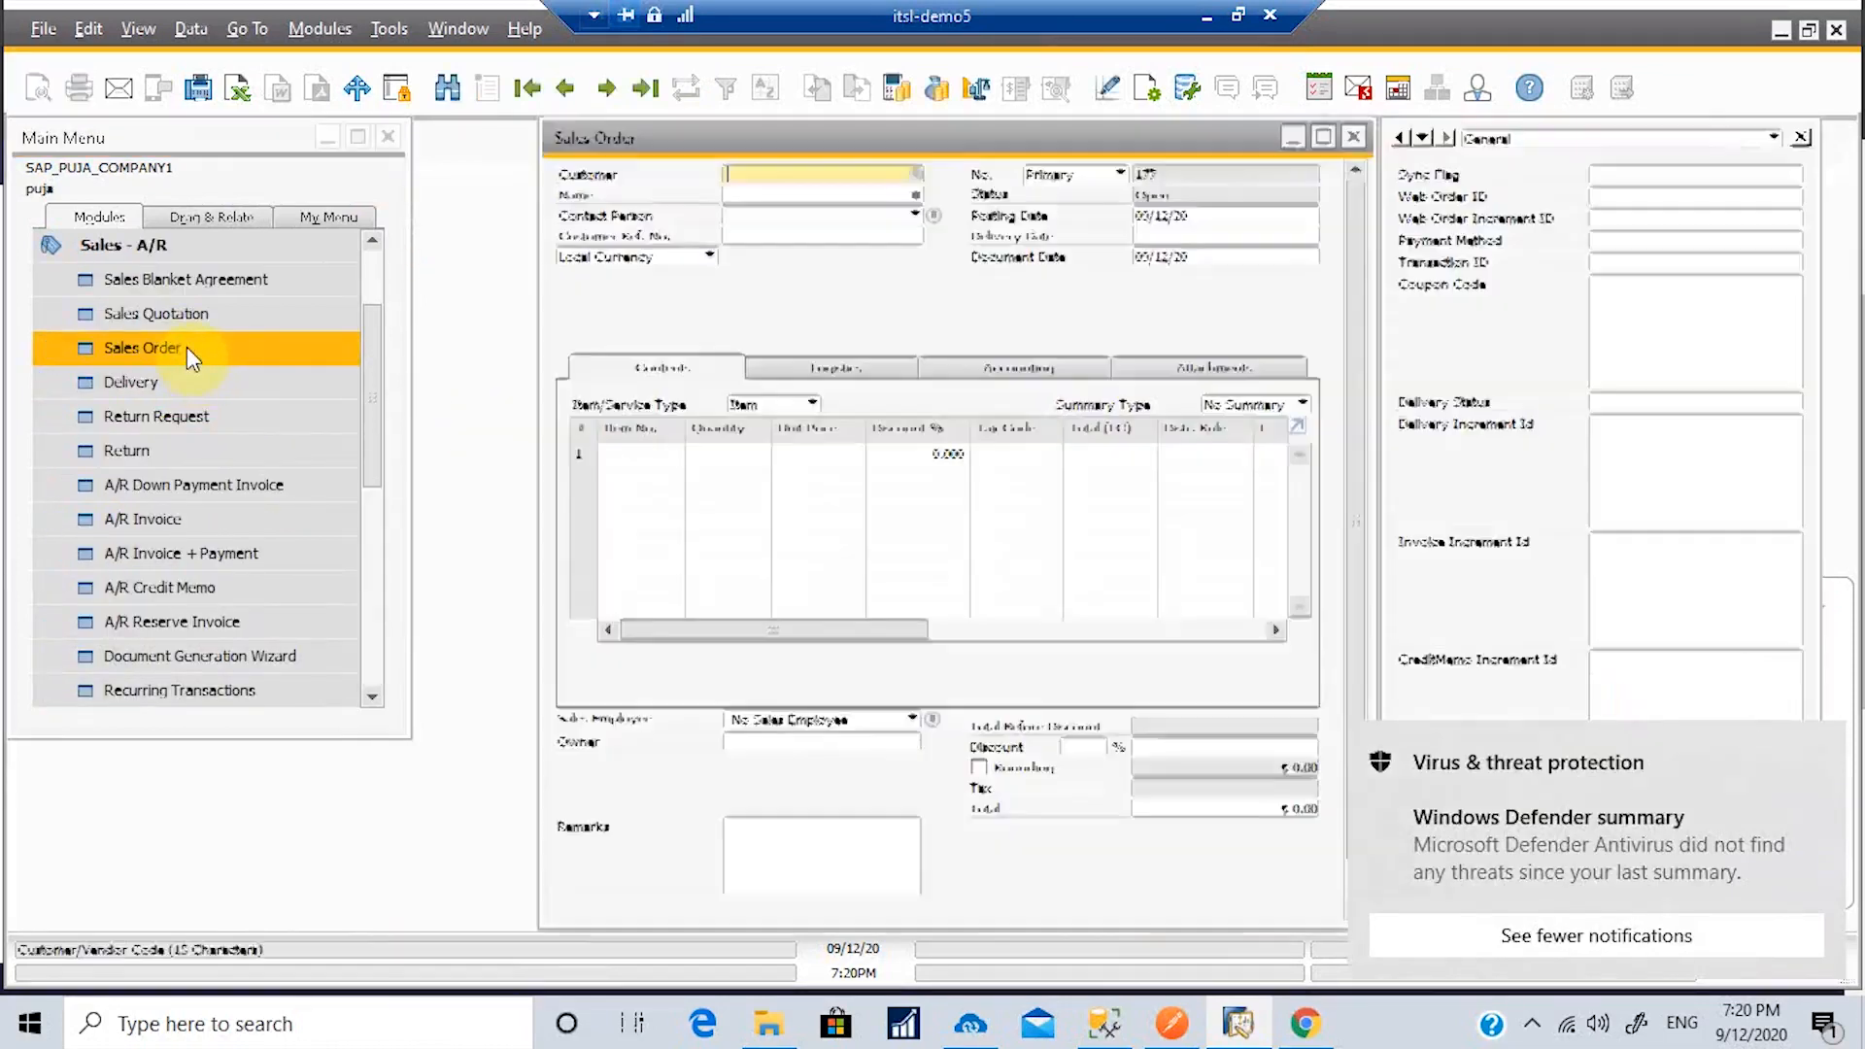
click(447, 89)
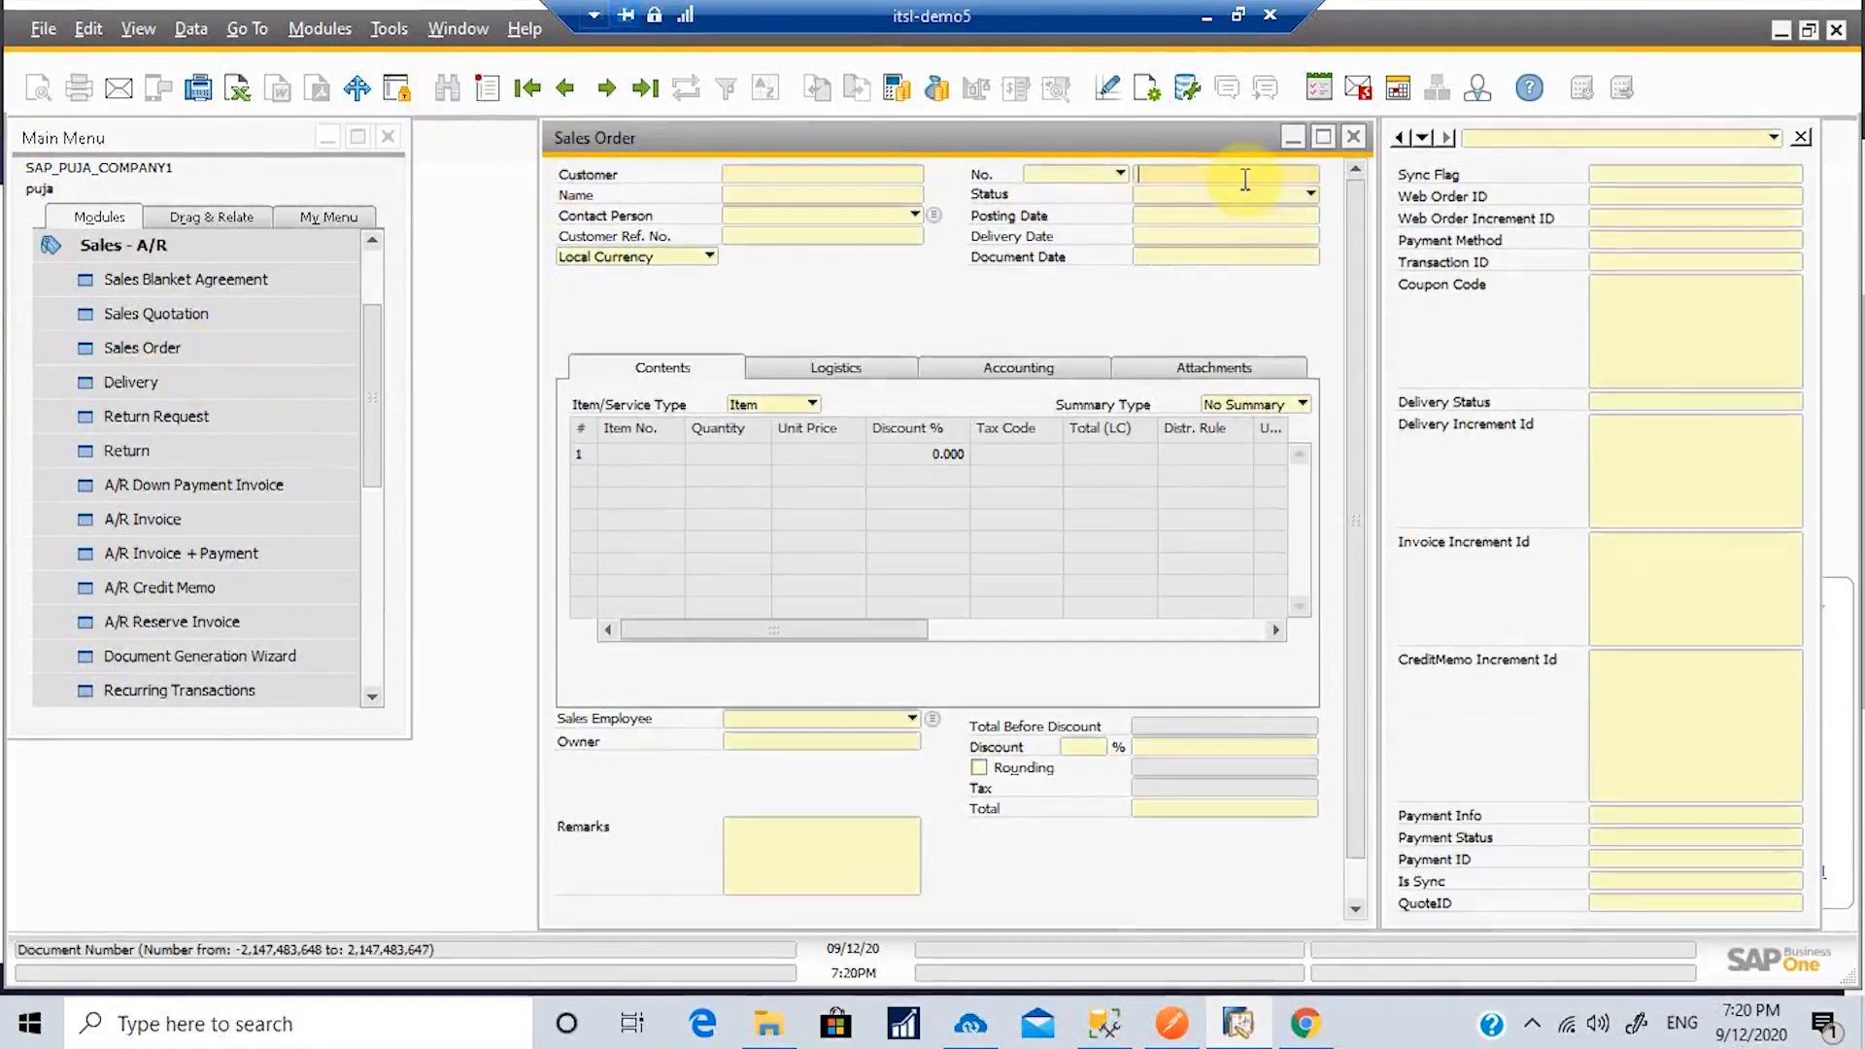
text(176)
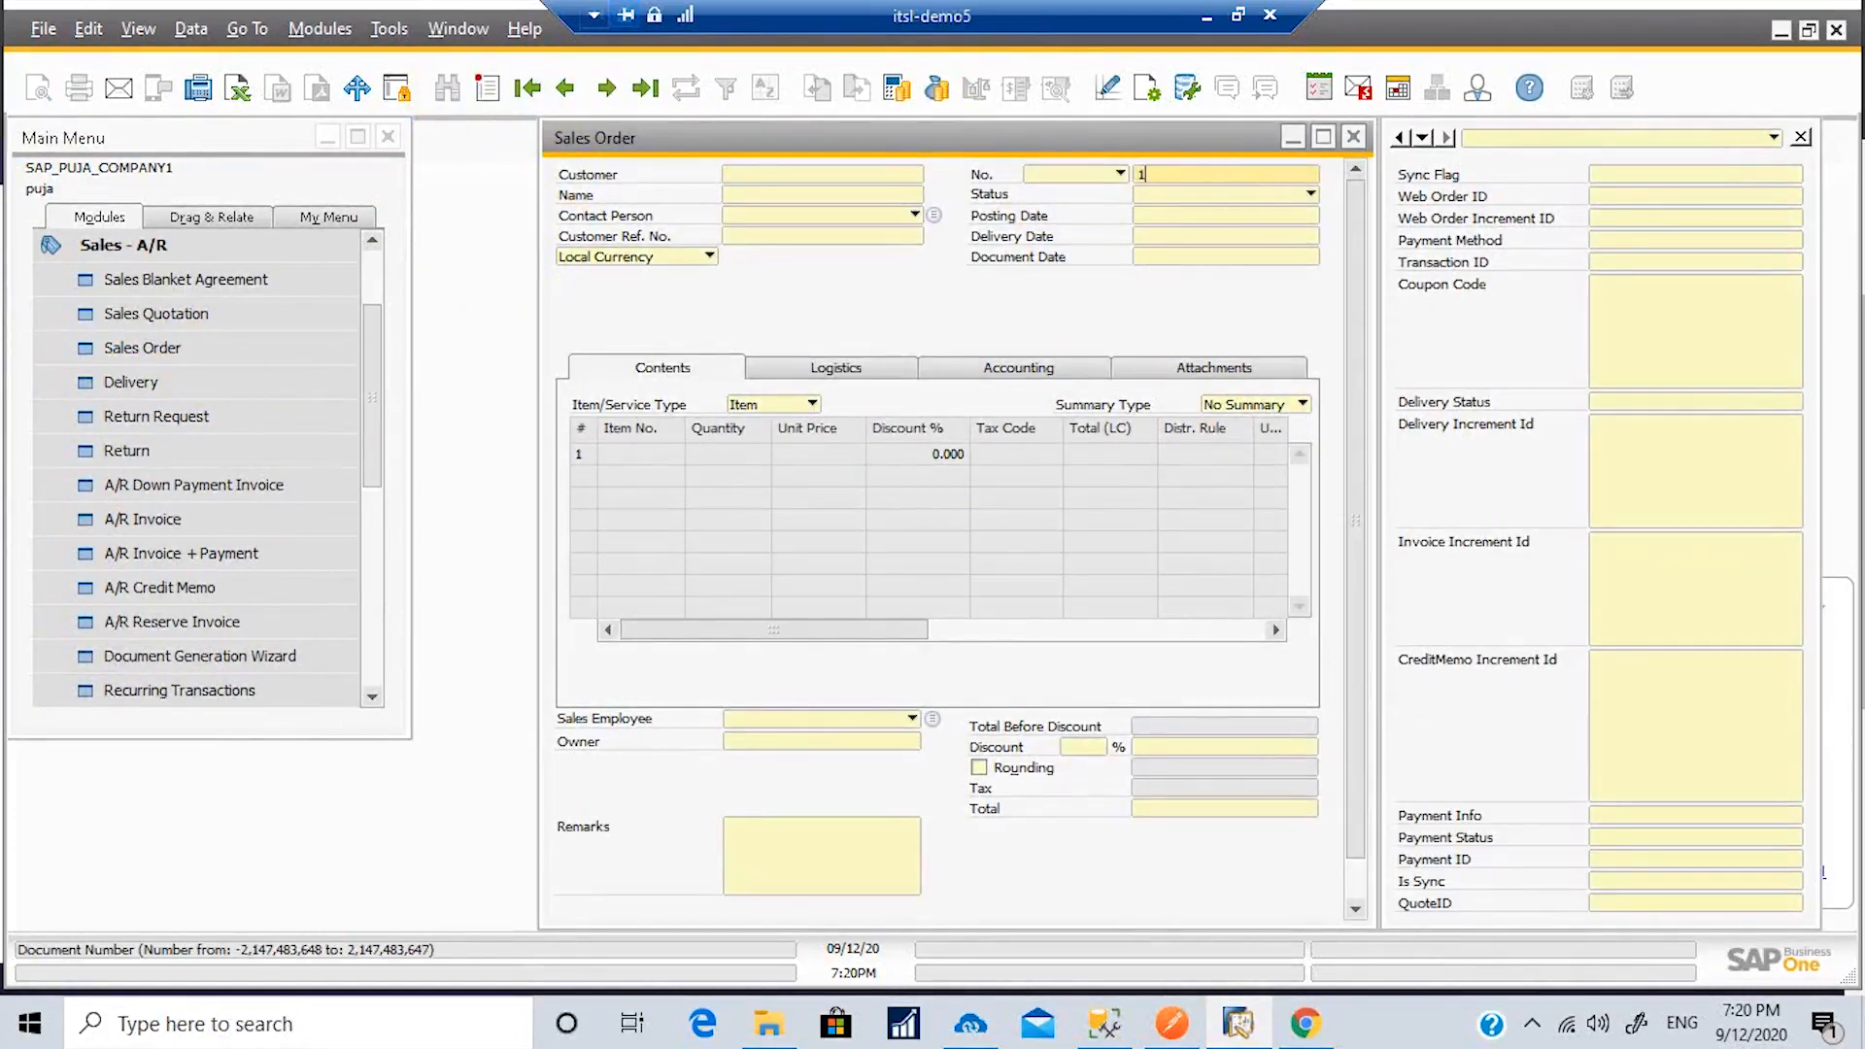
click(1245, 175)
key(Return)
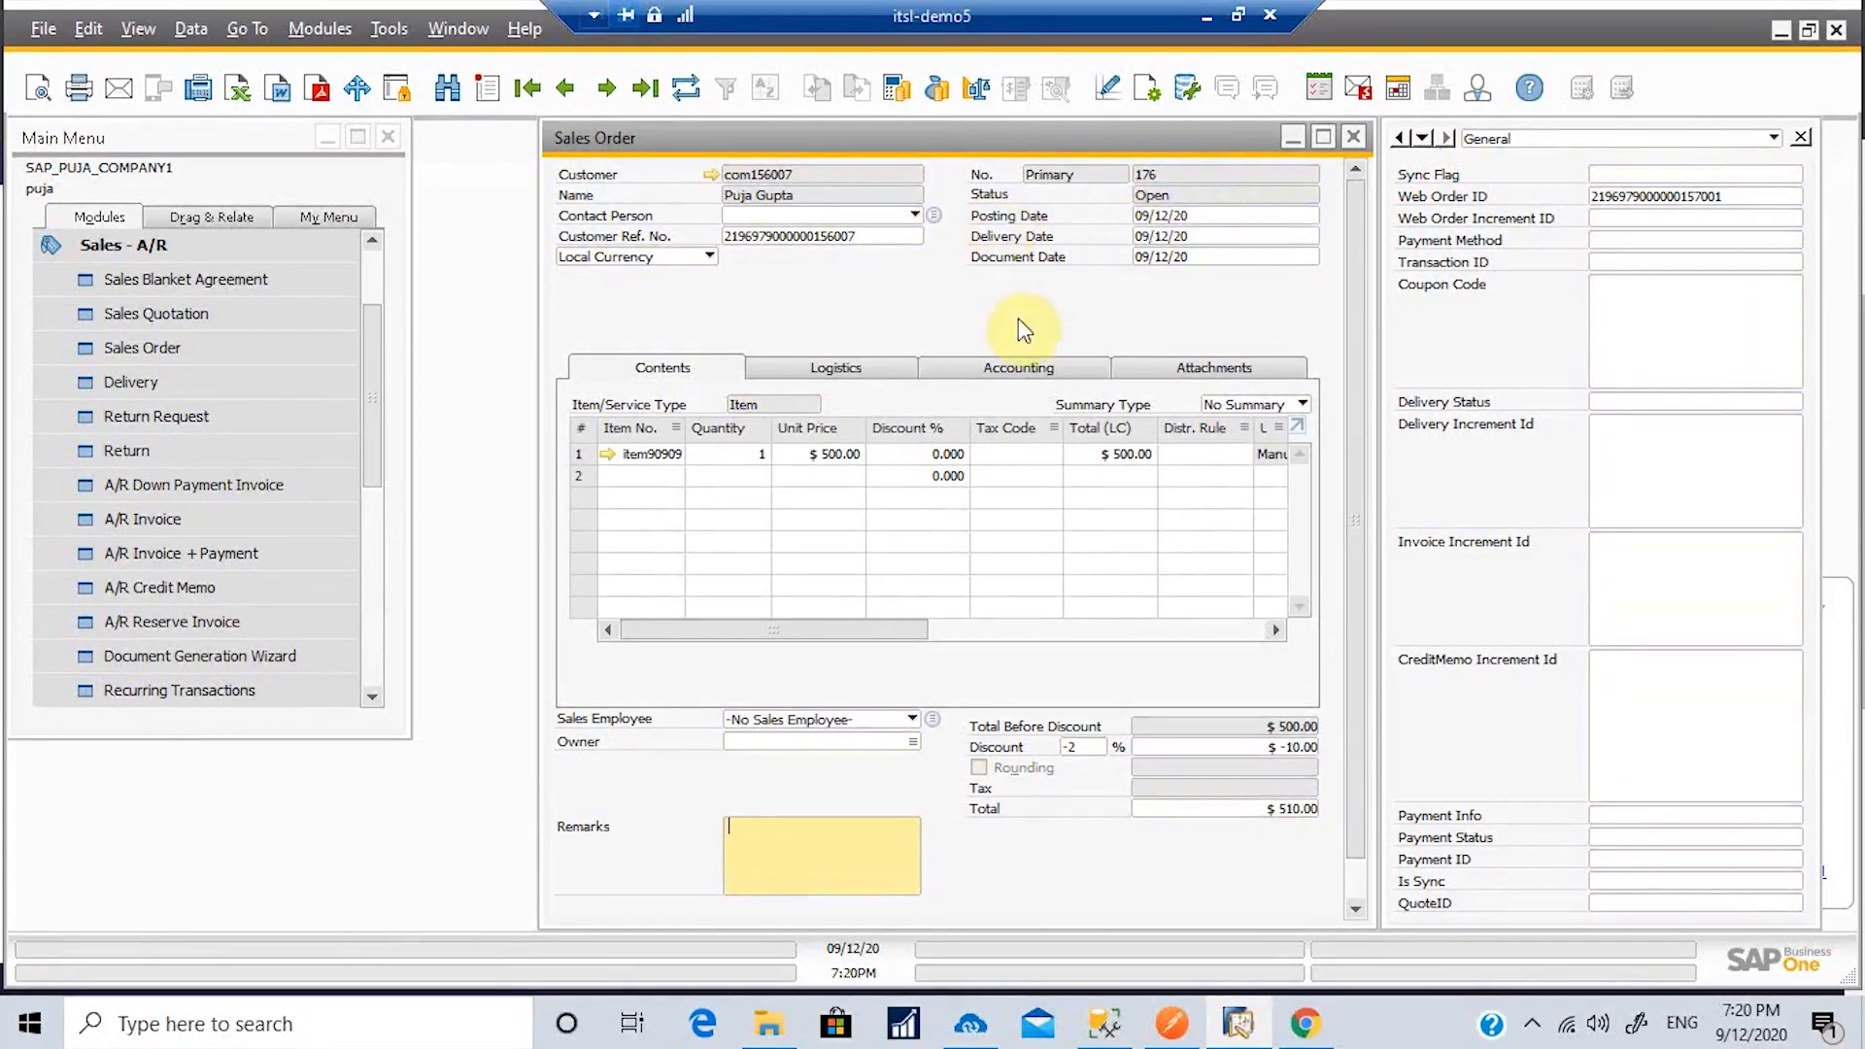
click(446, 91)
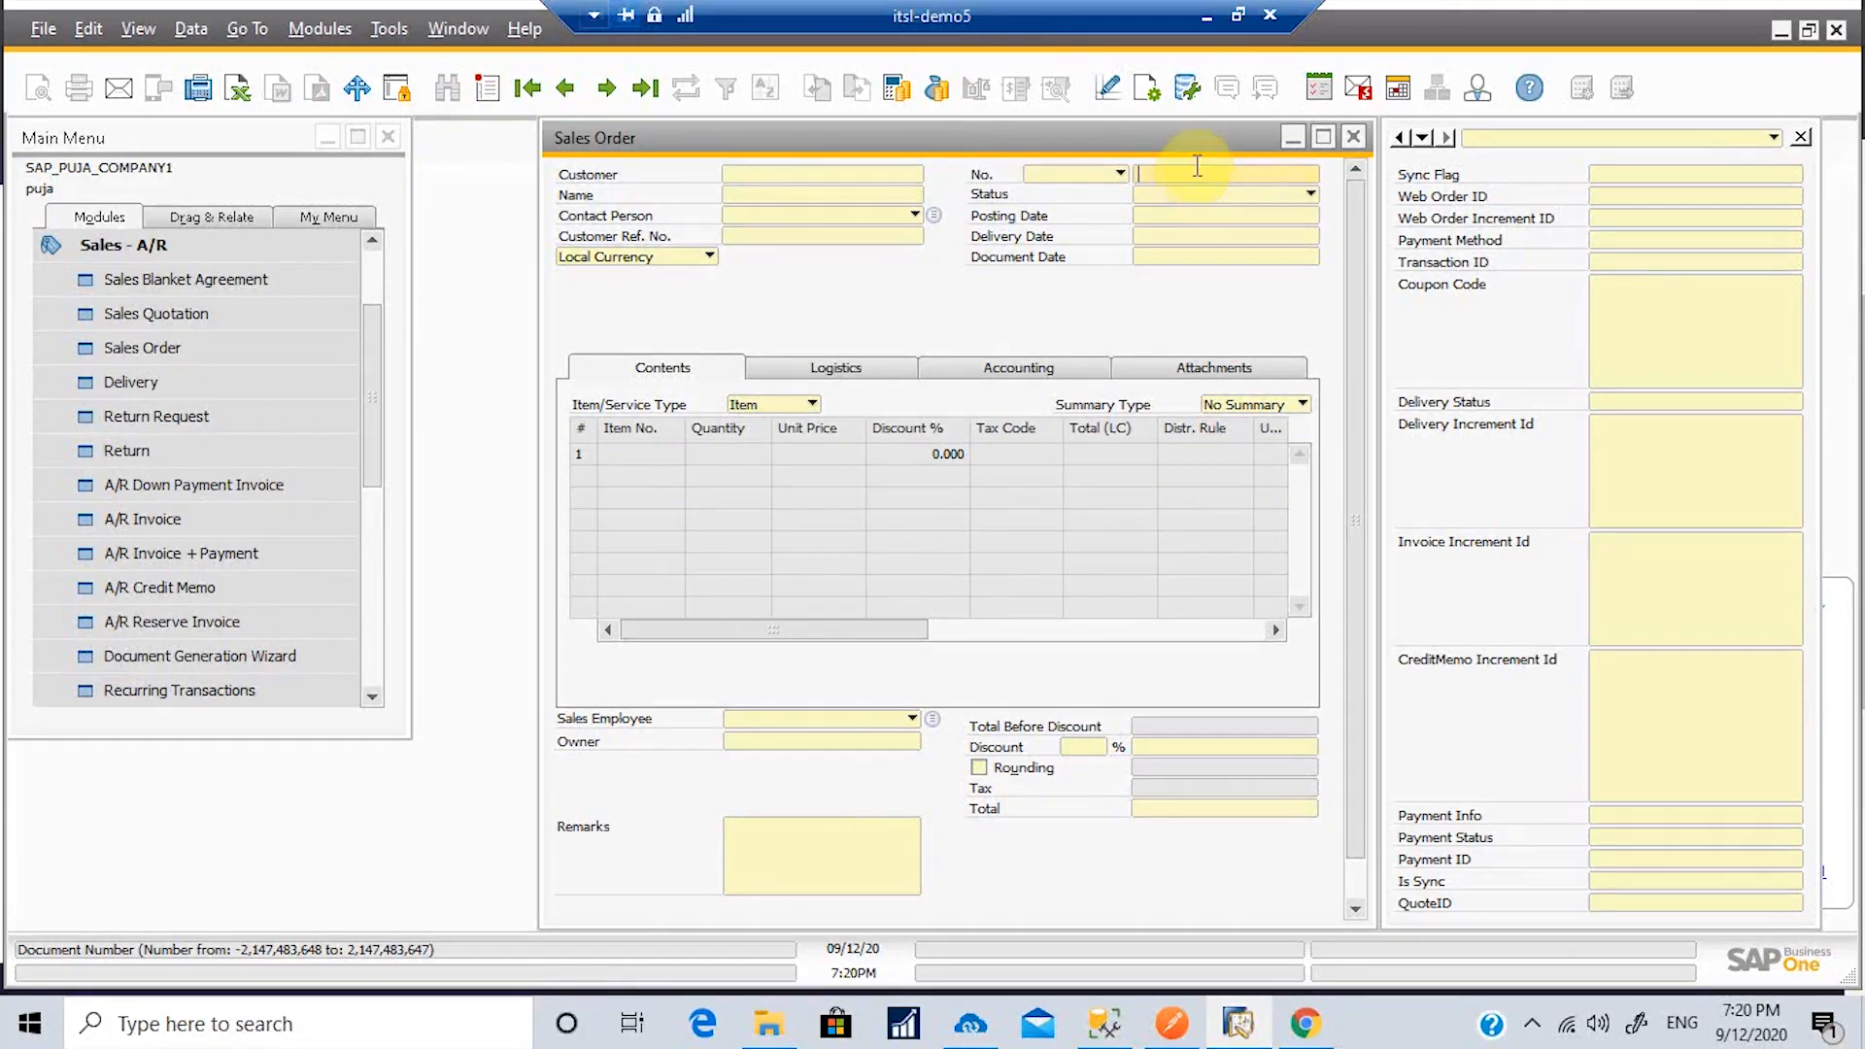
click(819, 197)
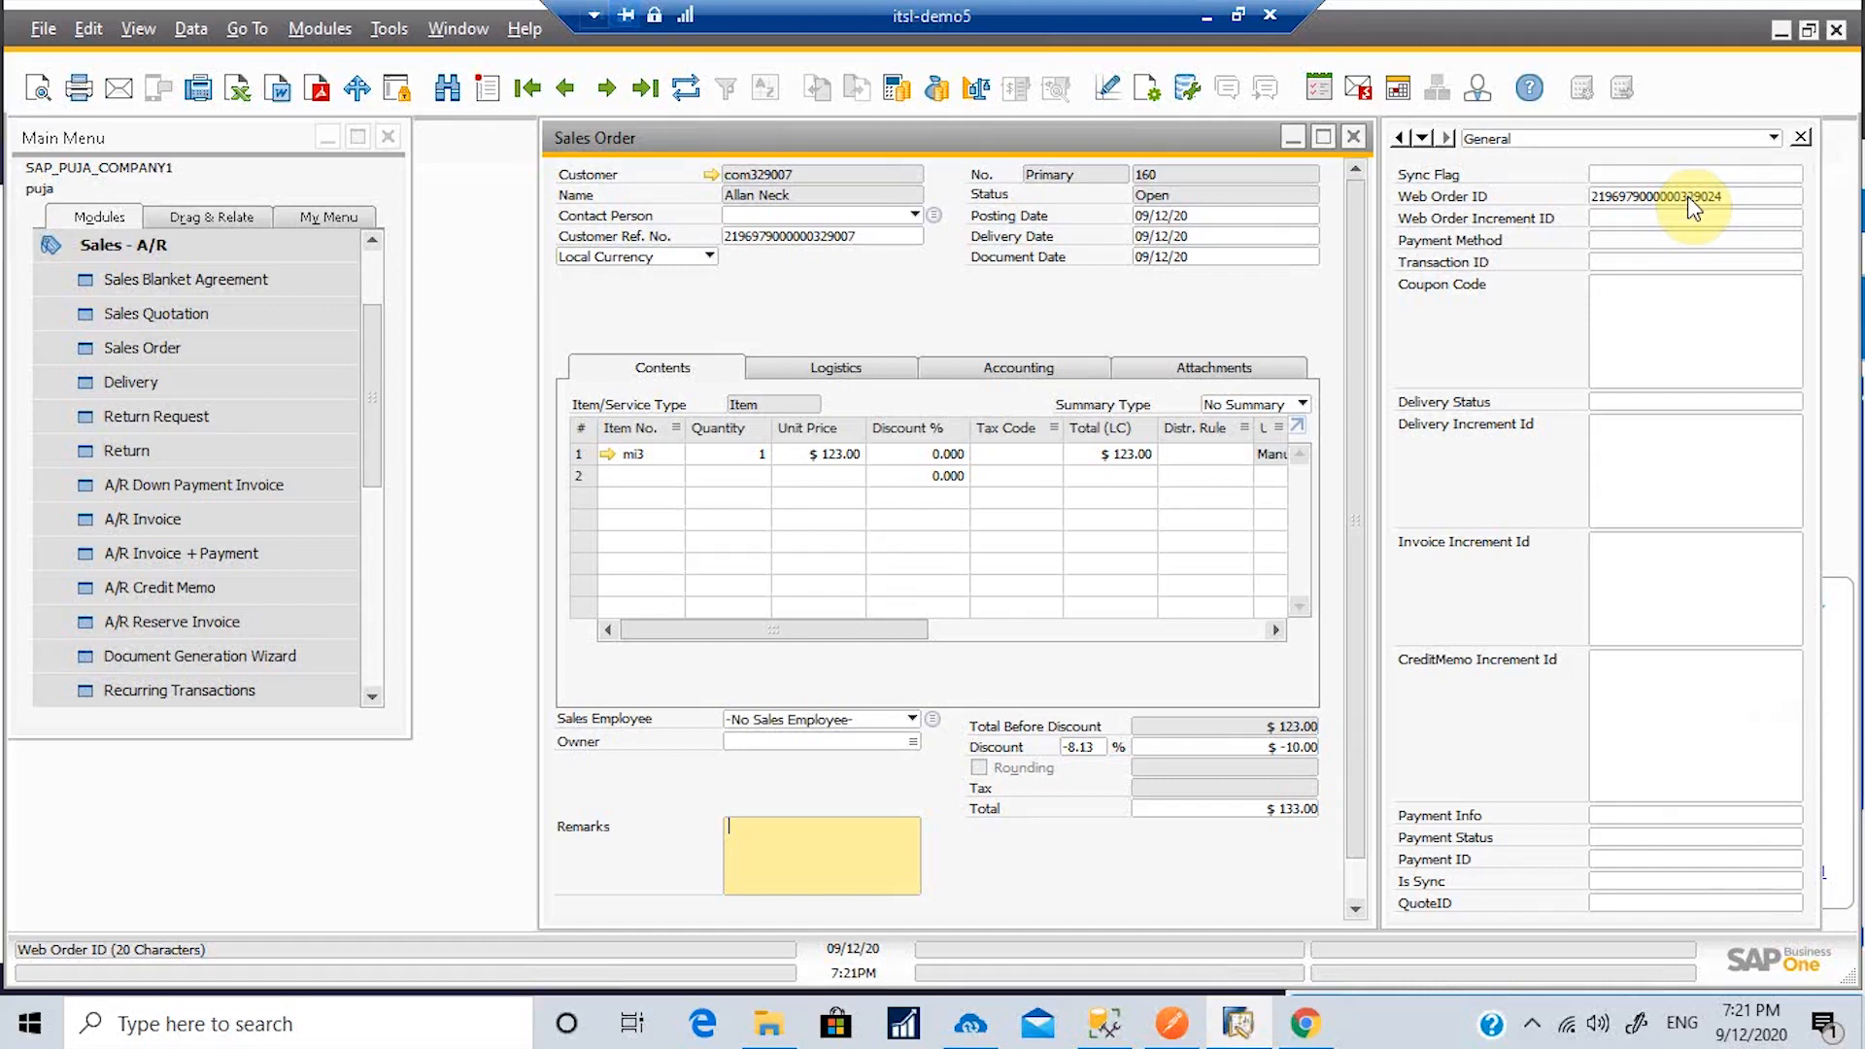
Step: Review the order's Logistics addresses and Contents item lines totalling 133.00
click(833, 367)
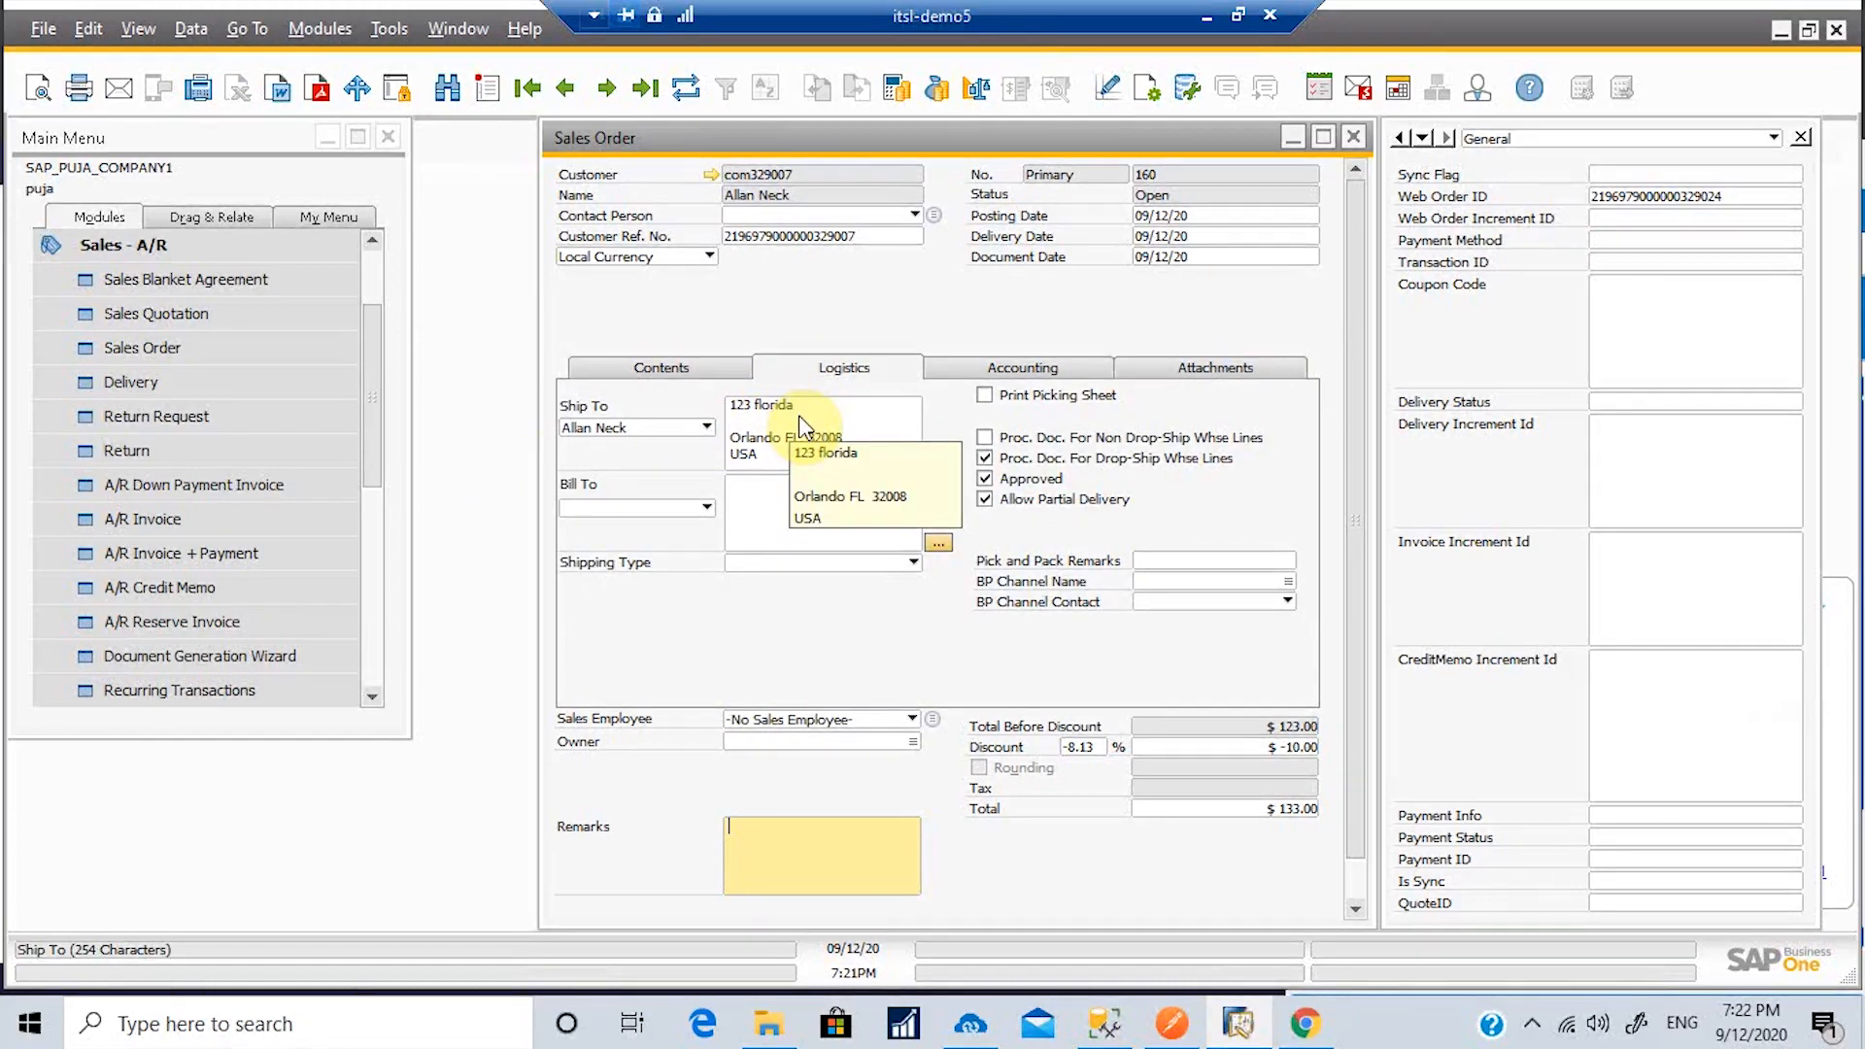
click(670, 369)
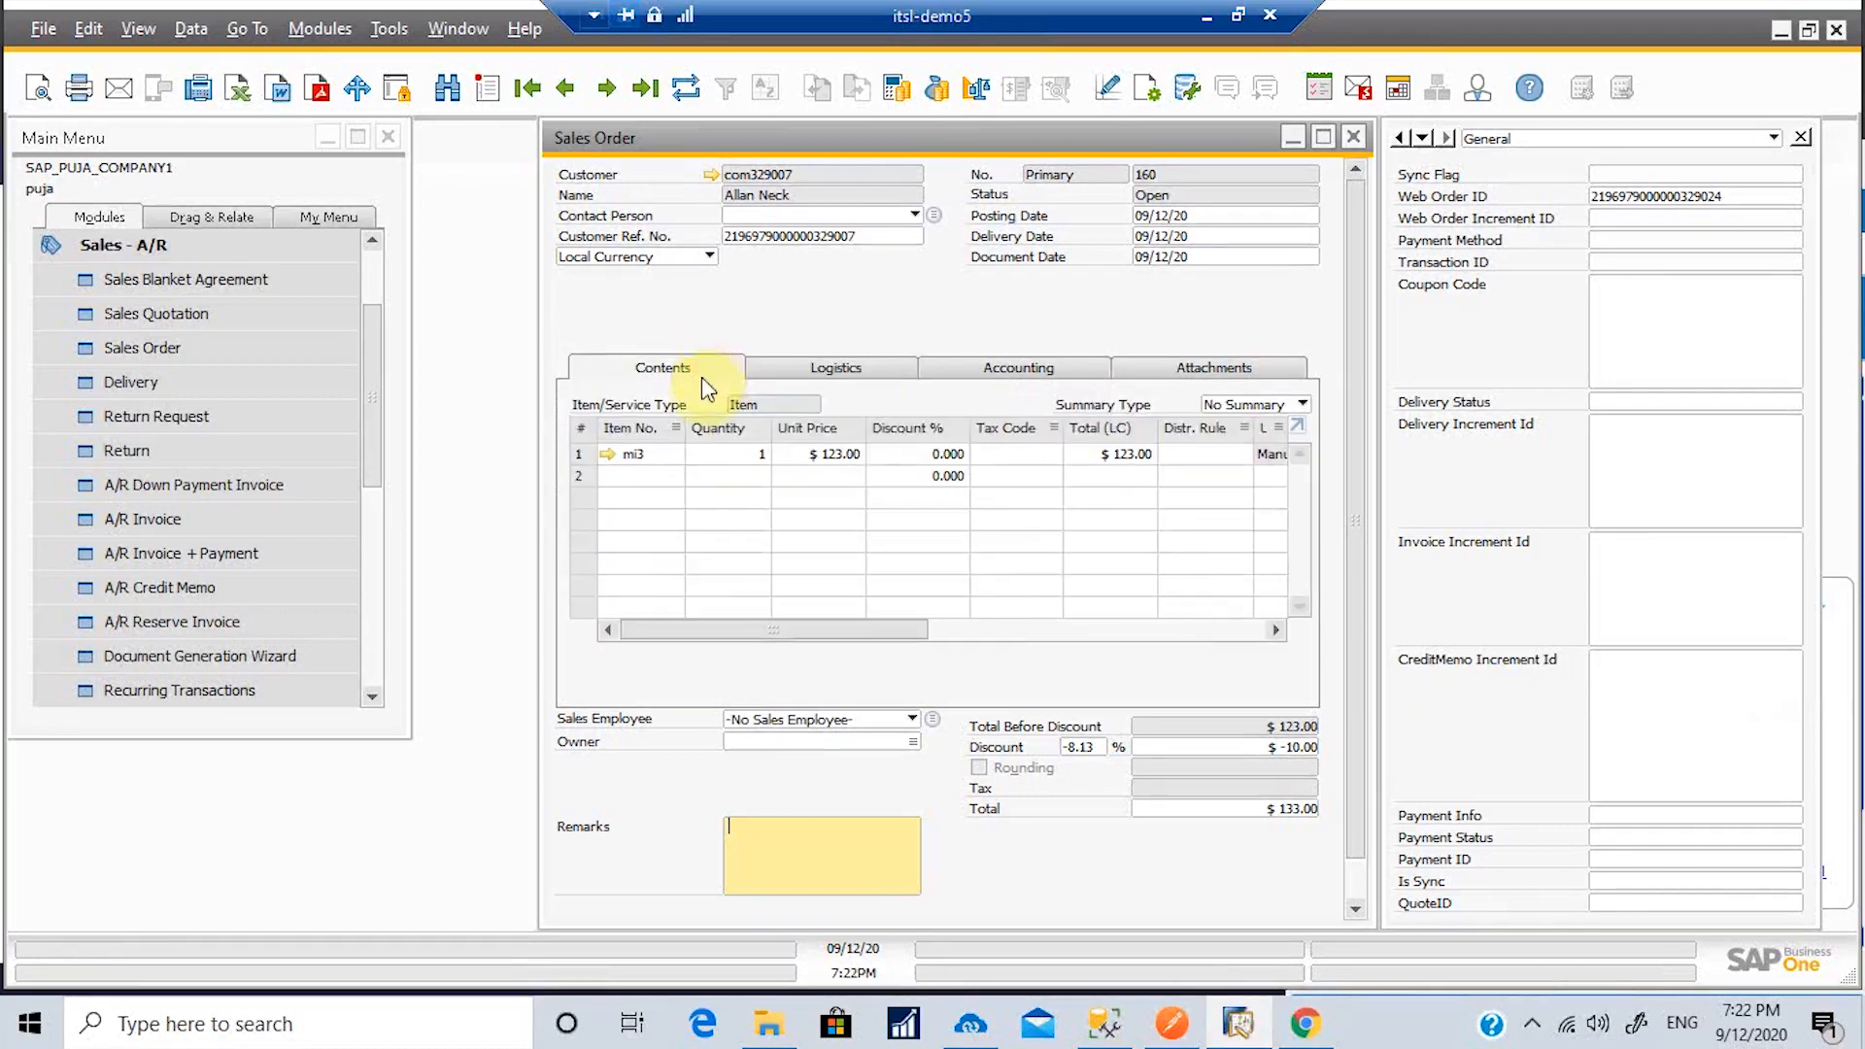
click(819, 631)
drag(819, 639, 1303, 645)
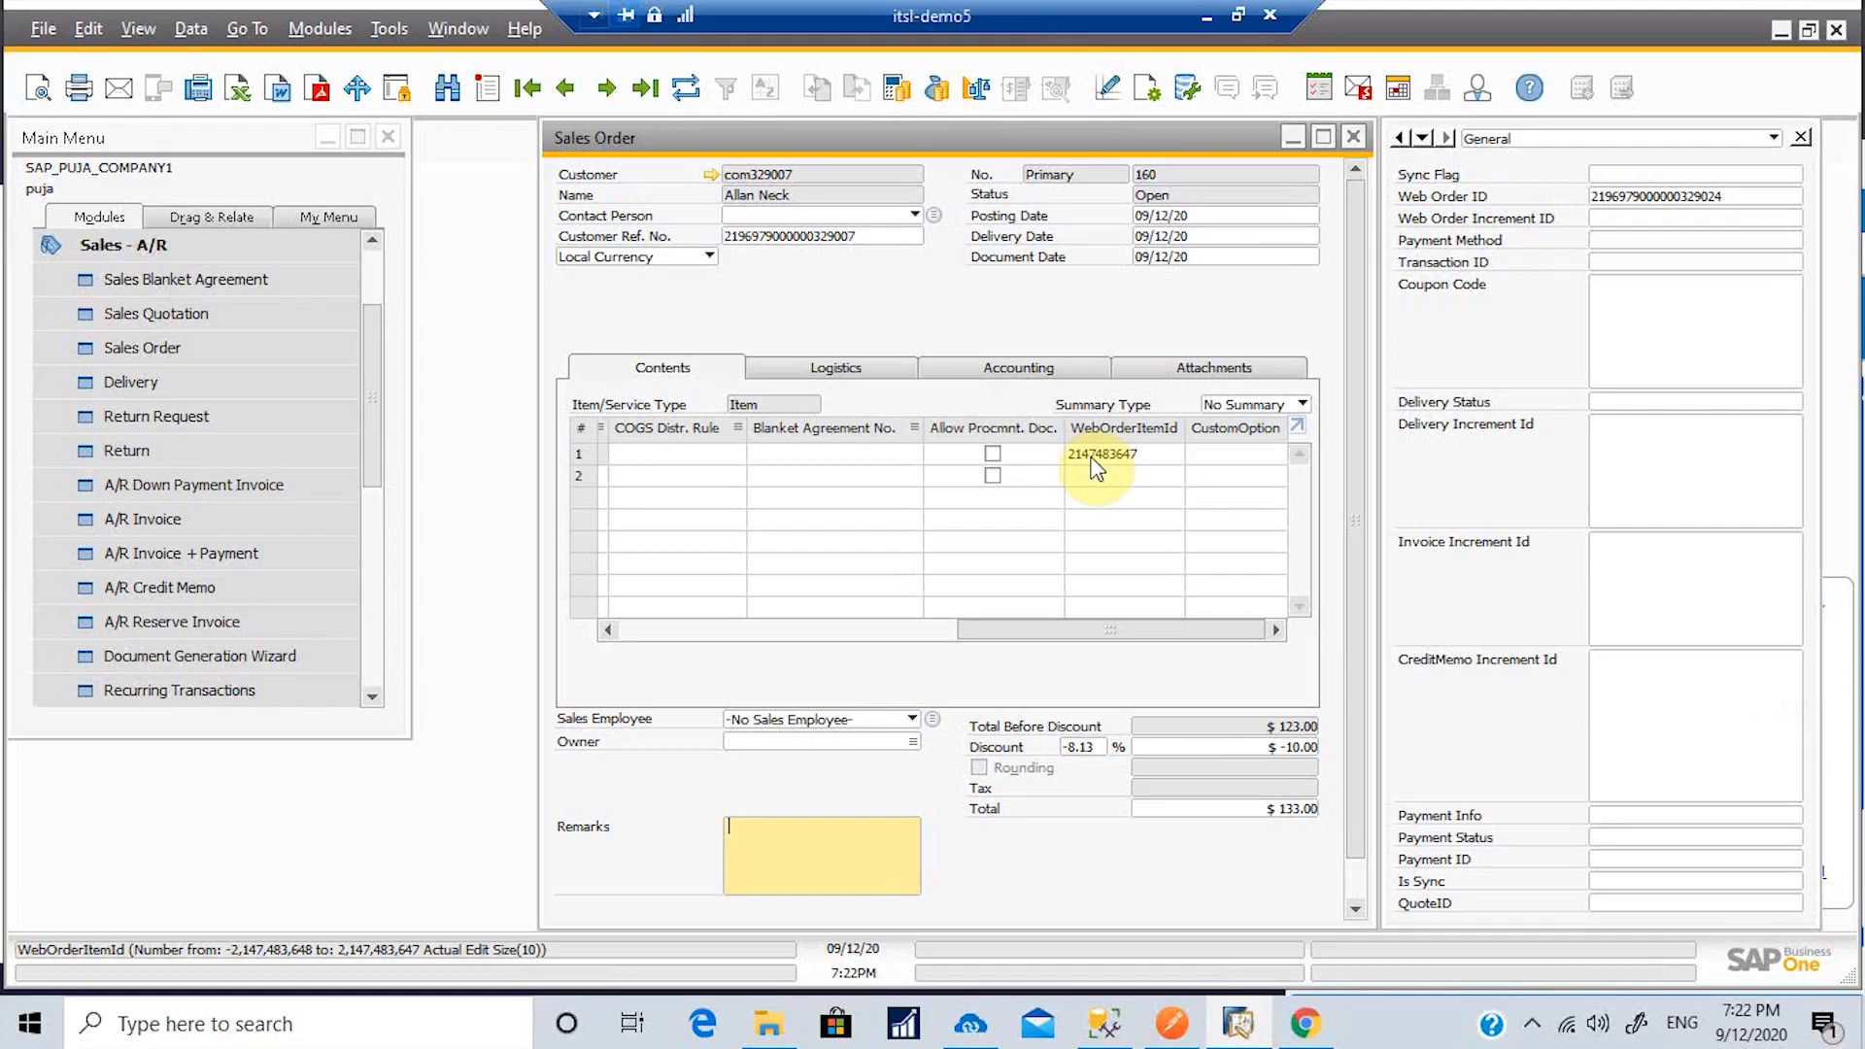
Step: Minimize the sales order, SAP Business One and browser windows to show the desktop
click(1293, 137)
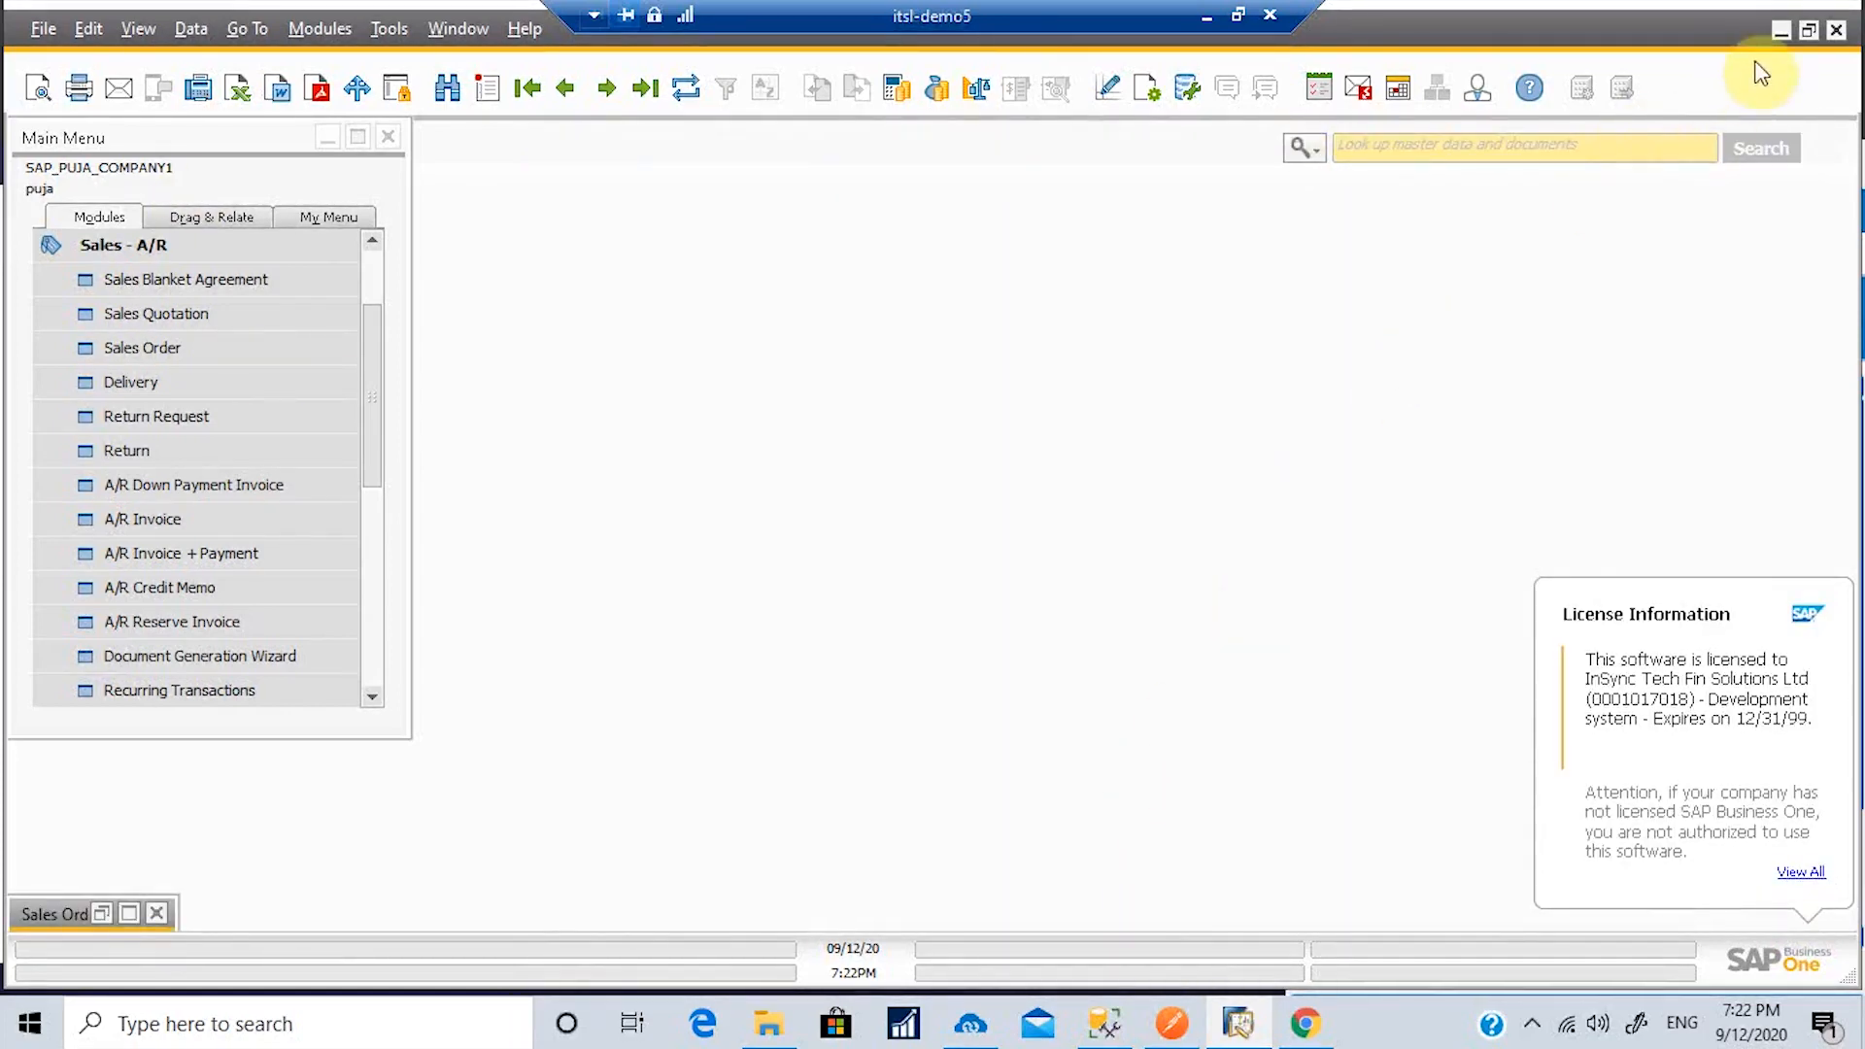
click(1781, 30)
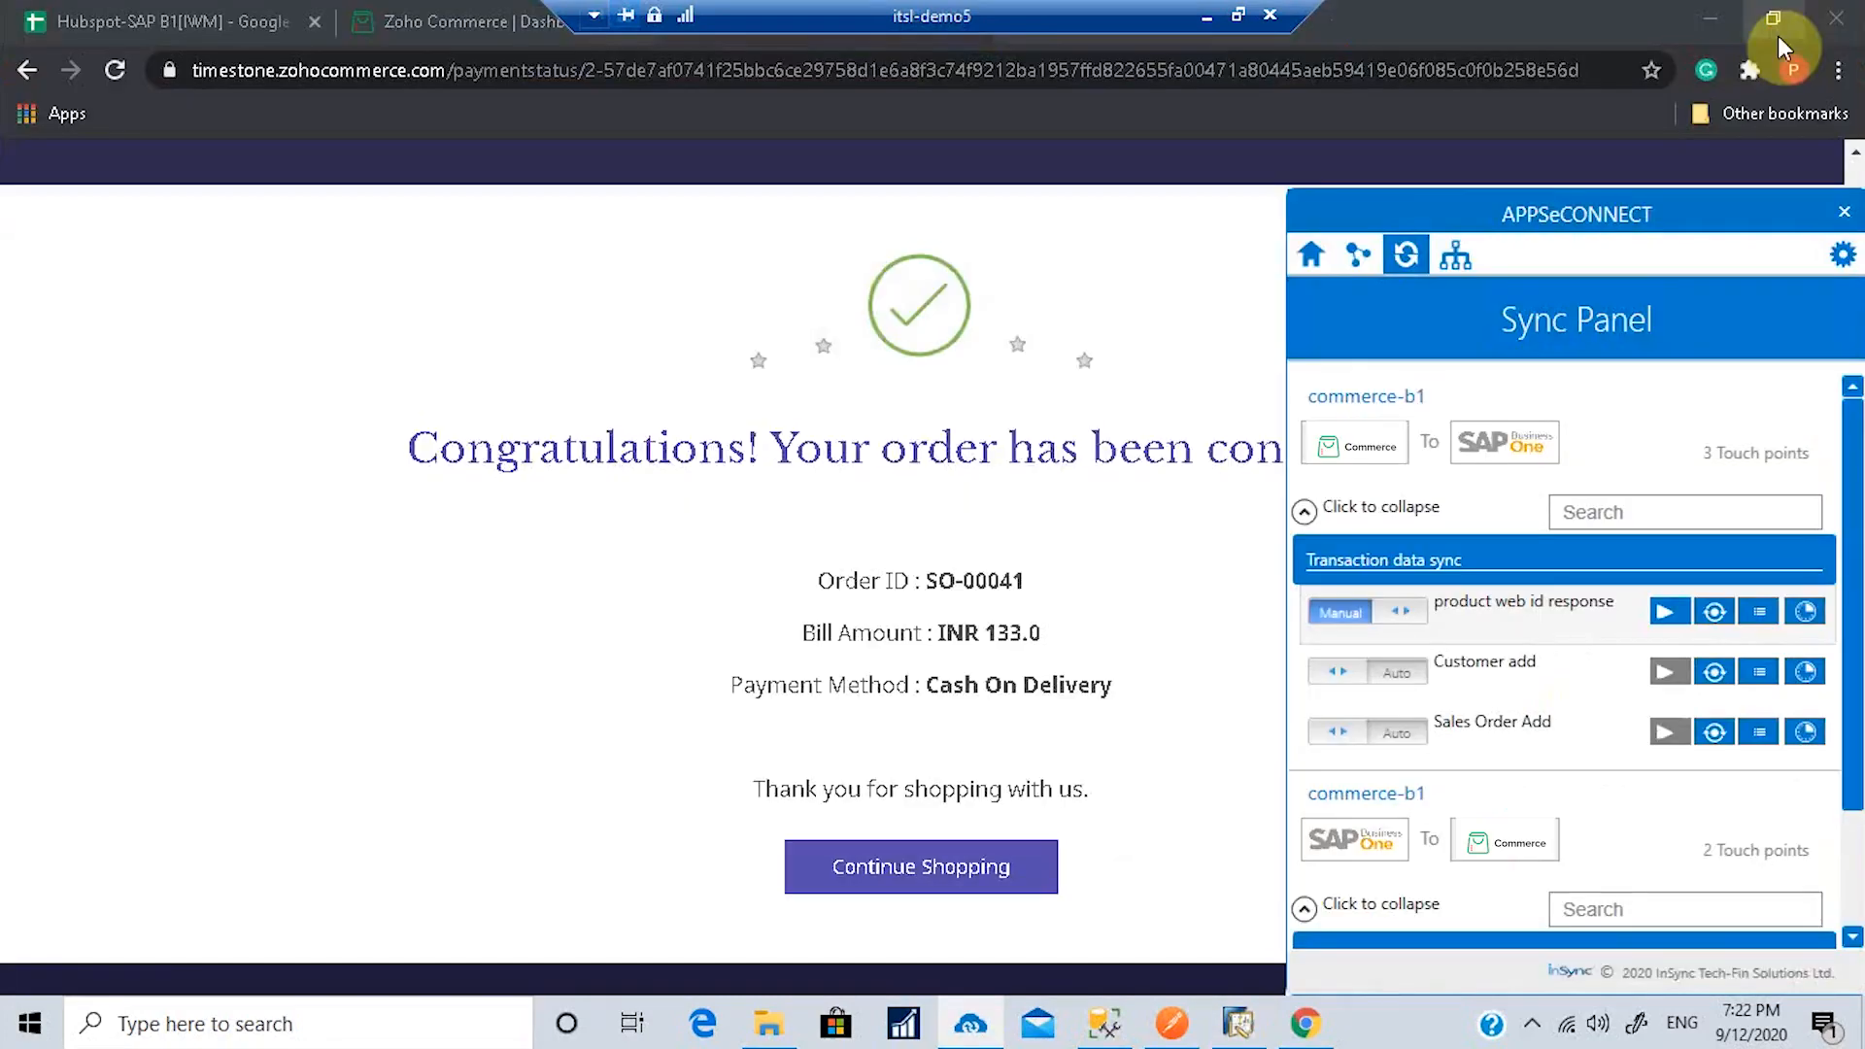
click(1722, 17)
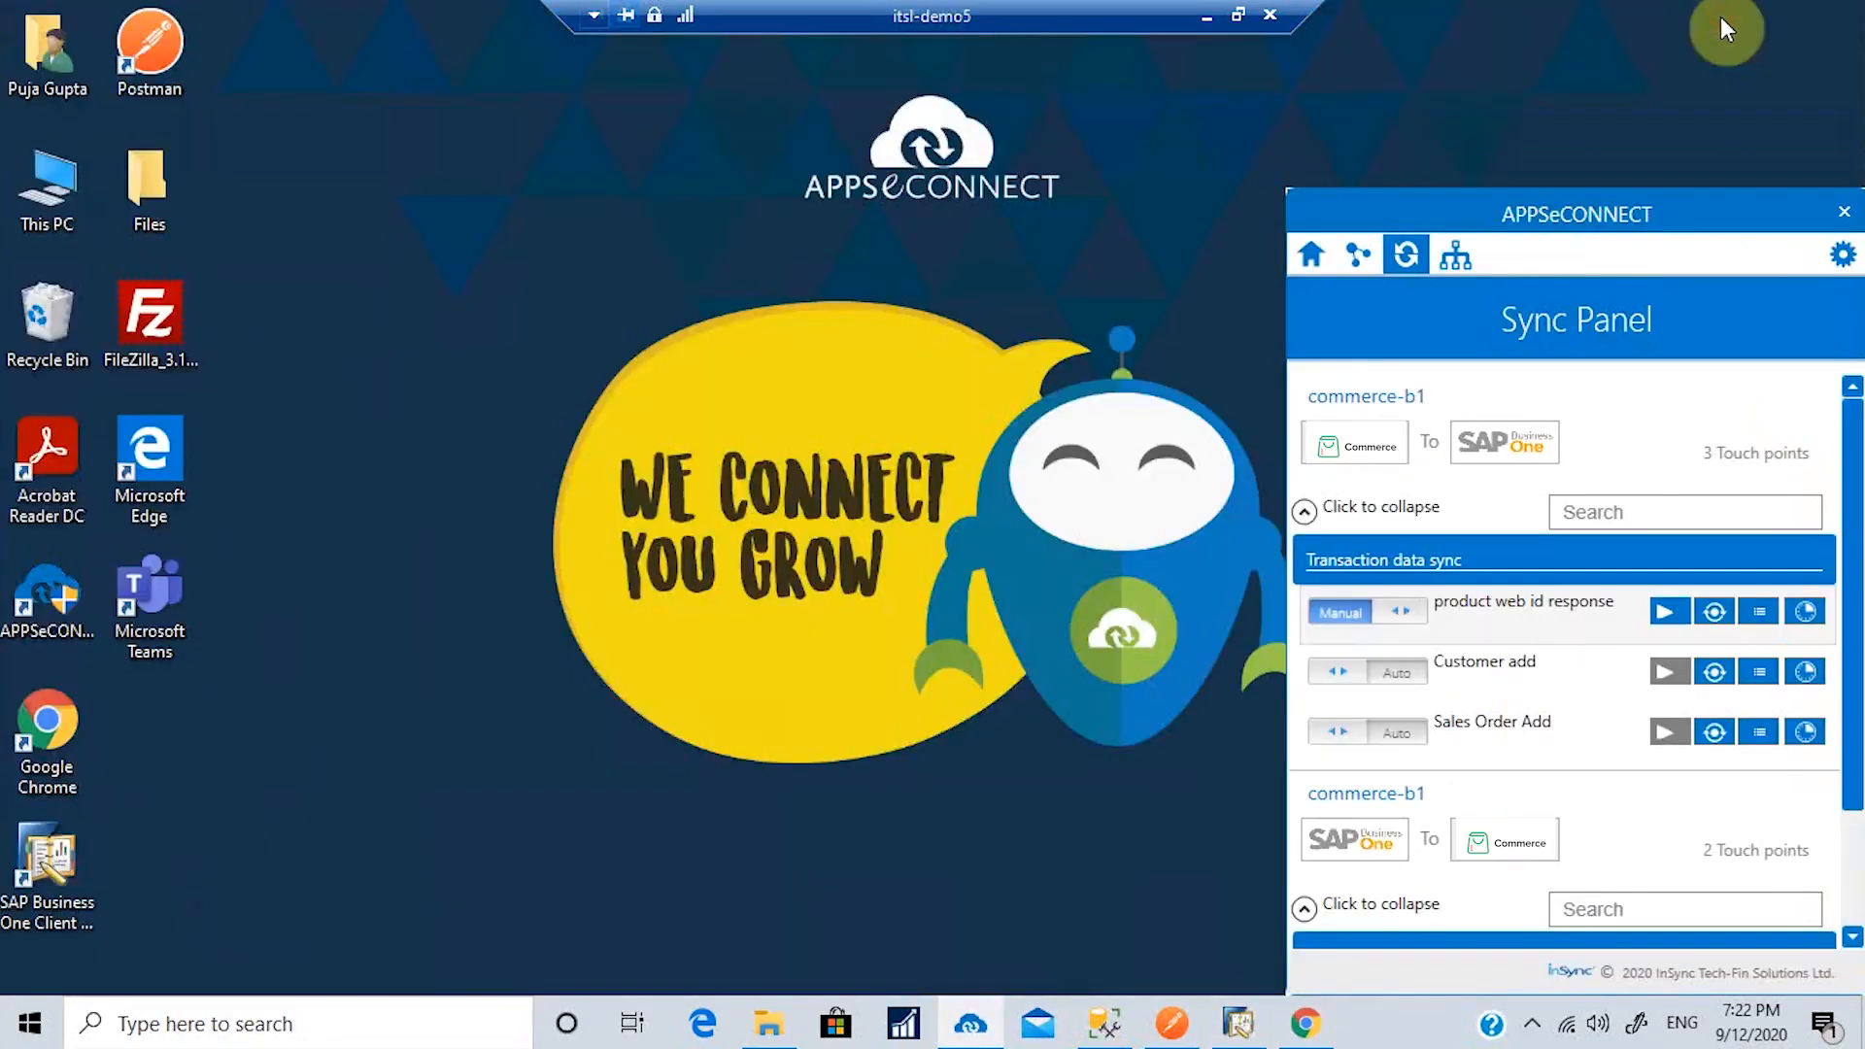